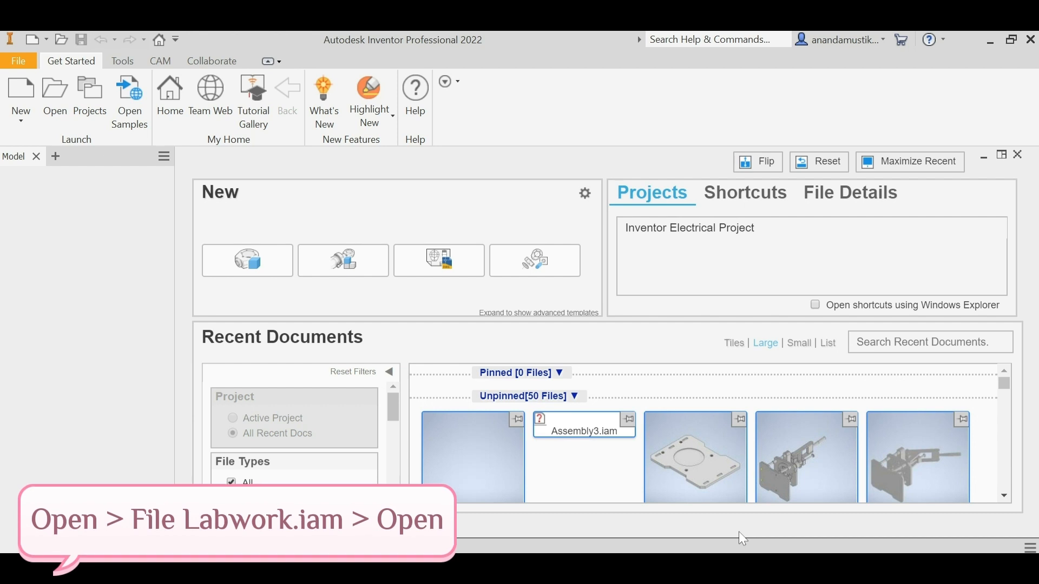
Step: Open the assembly file MODULE-X_LABWORK_NAME_FRI-XXX_ASSISTANT CODE from the ESPRESSO MACHINE folder
click(55, 98)
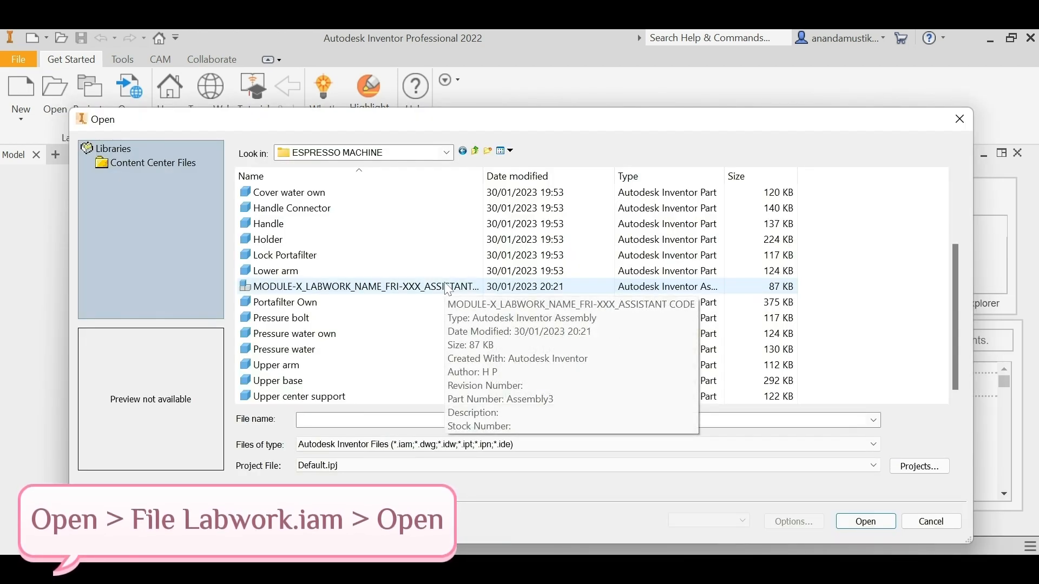
click(448, 291)
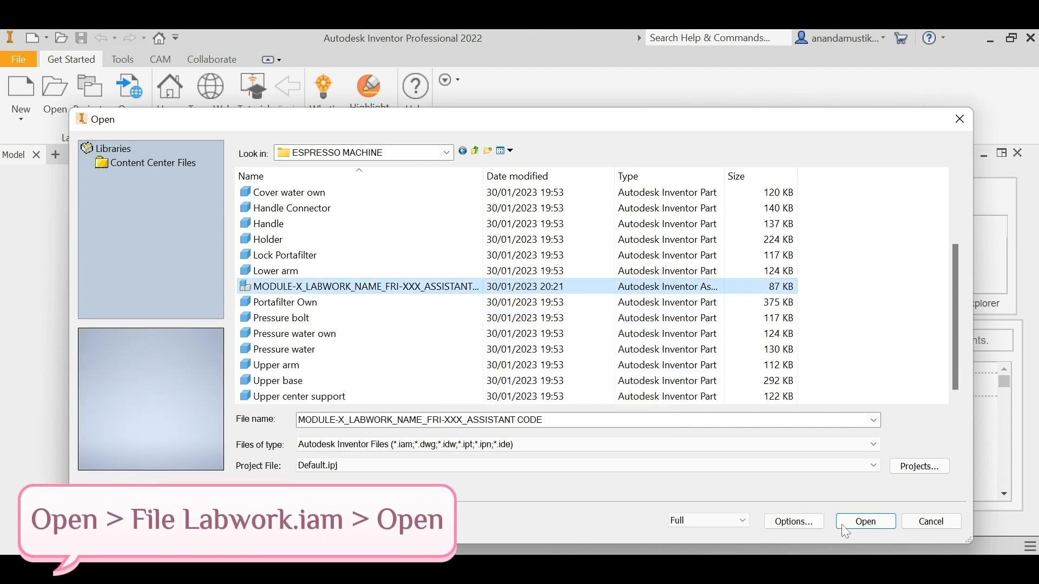
click(865, 522)
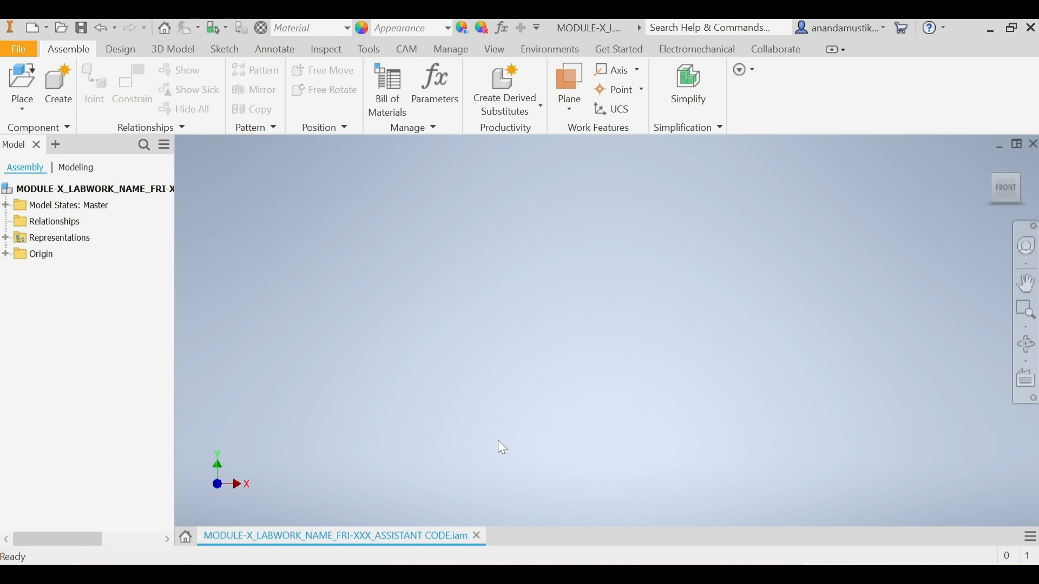
Step: Set the assembly's visual style to Shaded with Edges
click(495, 50)
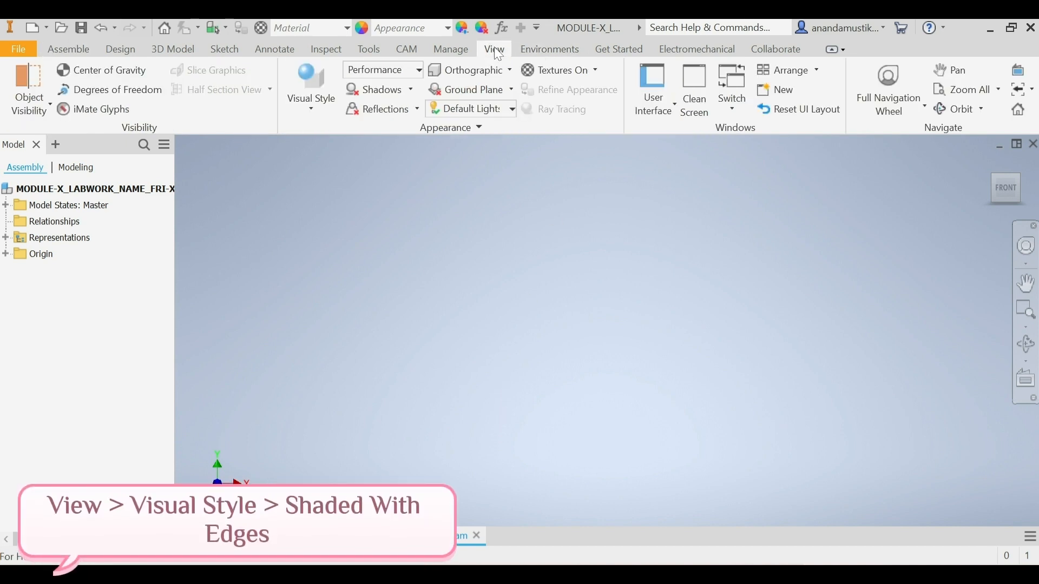
click(316, 104)
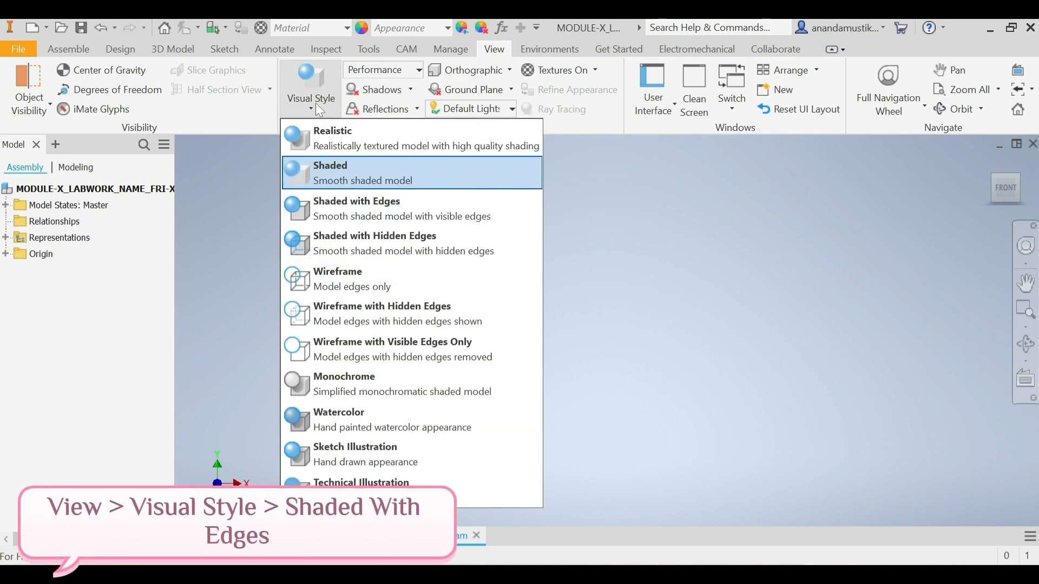
click(342, 205)
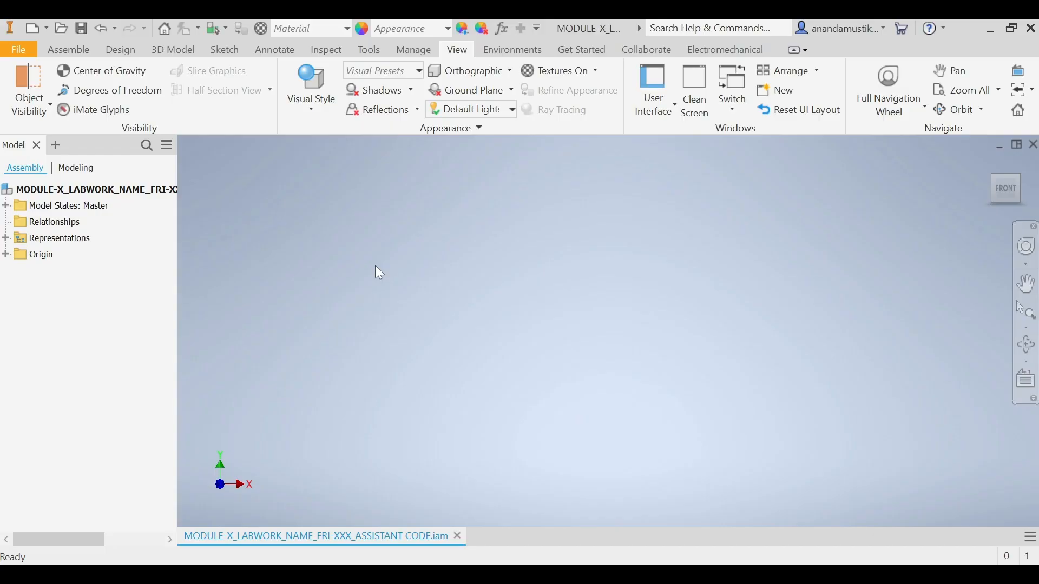
Step: Load the Bottom base part from the ESPRESSO MACHINE folder as a component for placement
click(69, 49)
click(34, 67)
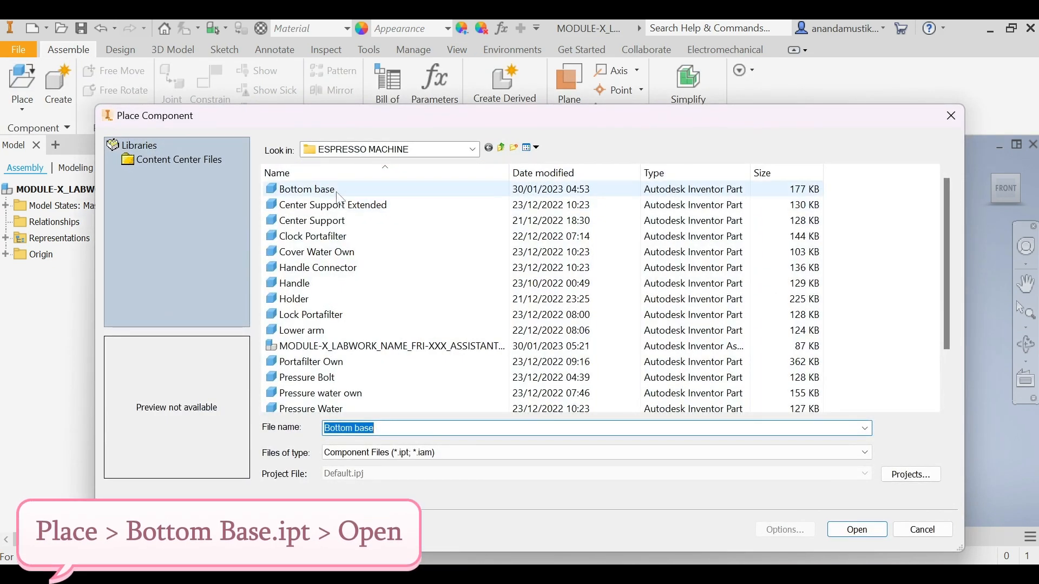
click(338, 192)
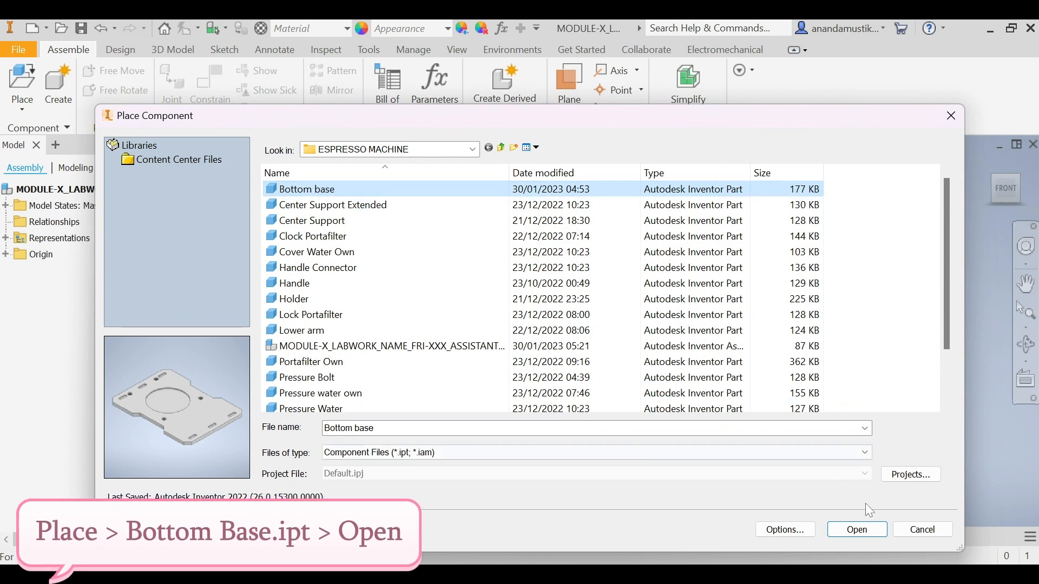
click(861, 530)
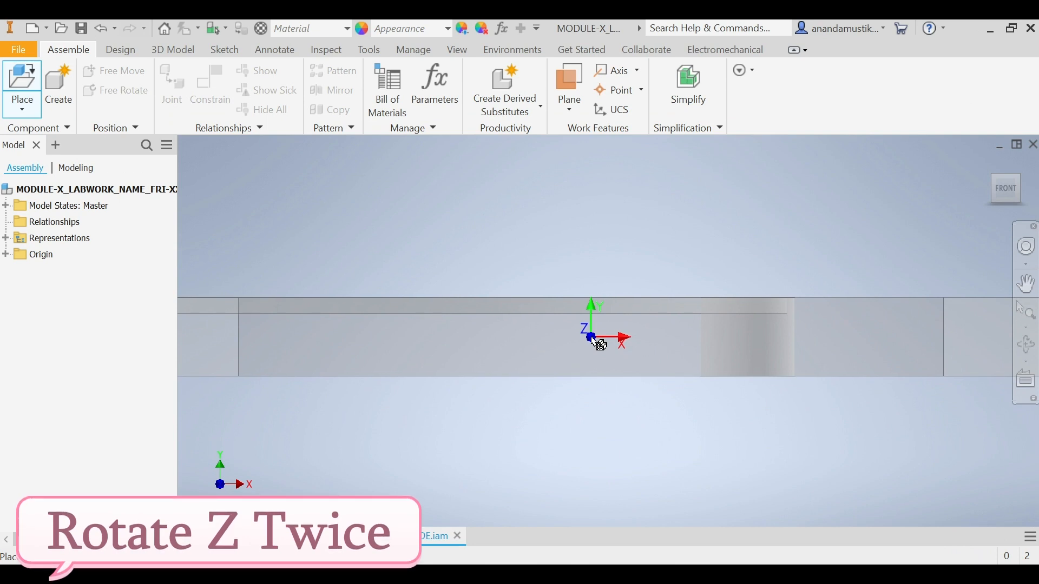
Step: Rotate the Bottom base preview by 90° twice about Z, twice about X and twice about Y
right_click(592, 338)
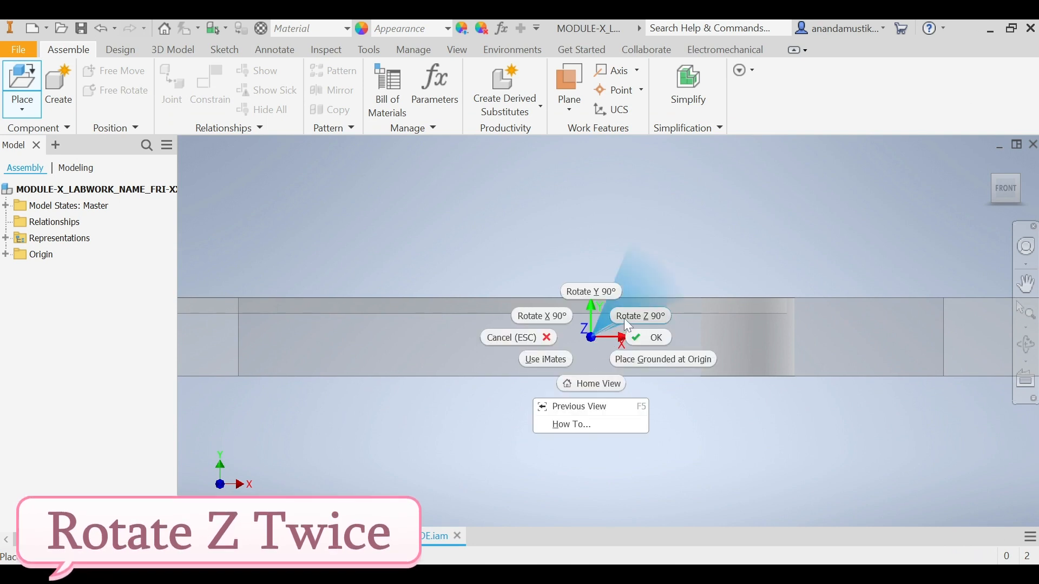
click(625, 319)
right_click(604, 335)
click(651, 319)
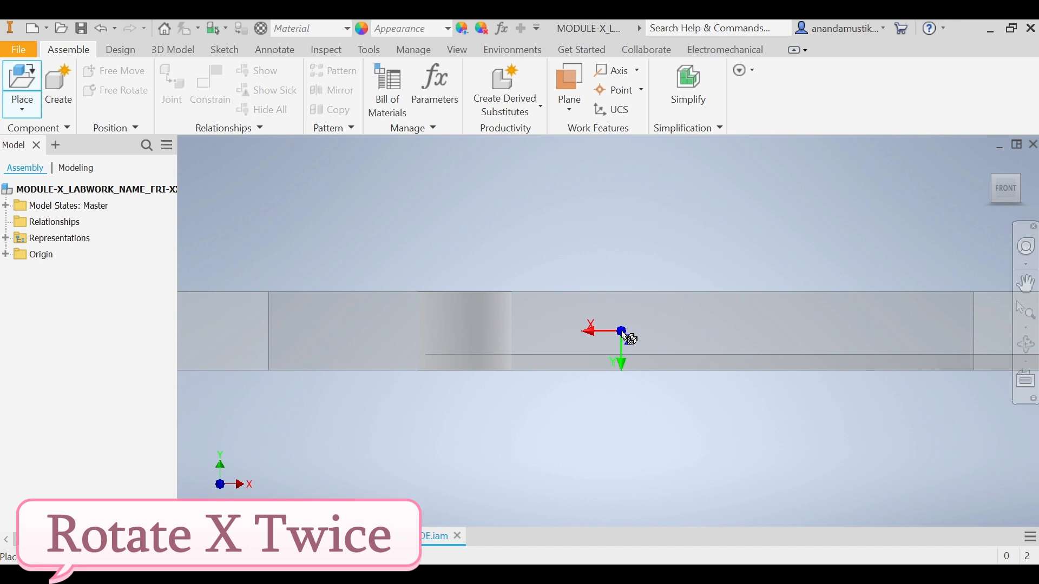
right_click(630, 339)
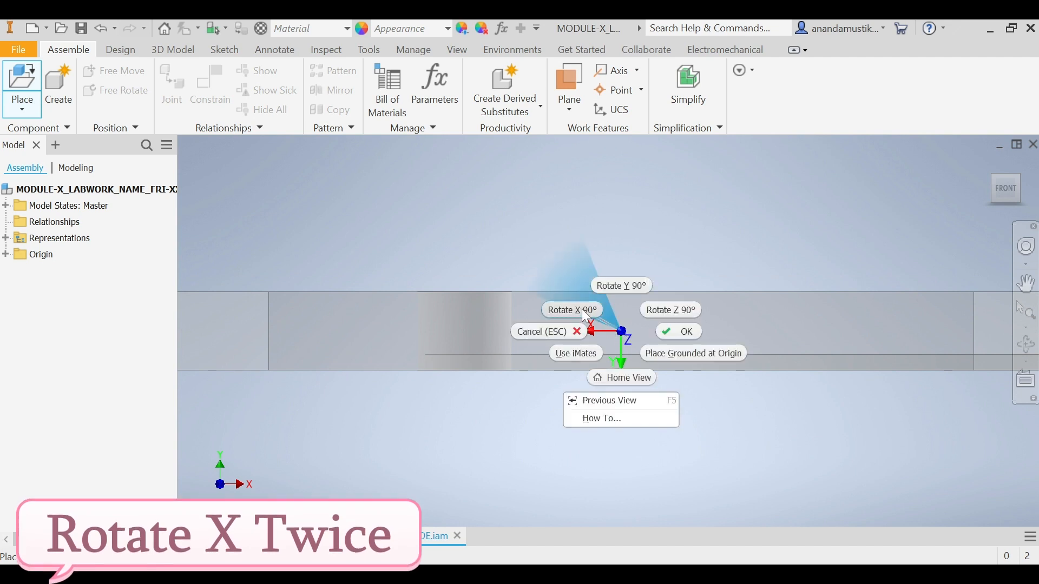
click(582, 309)
right_click(622, 327)
click(531, 305)
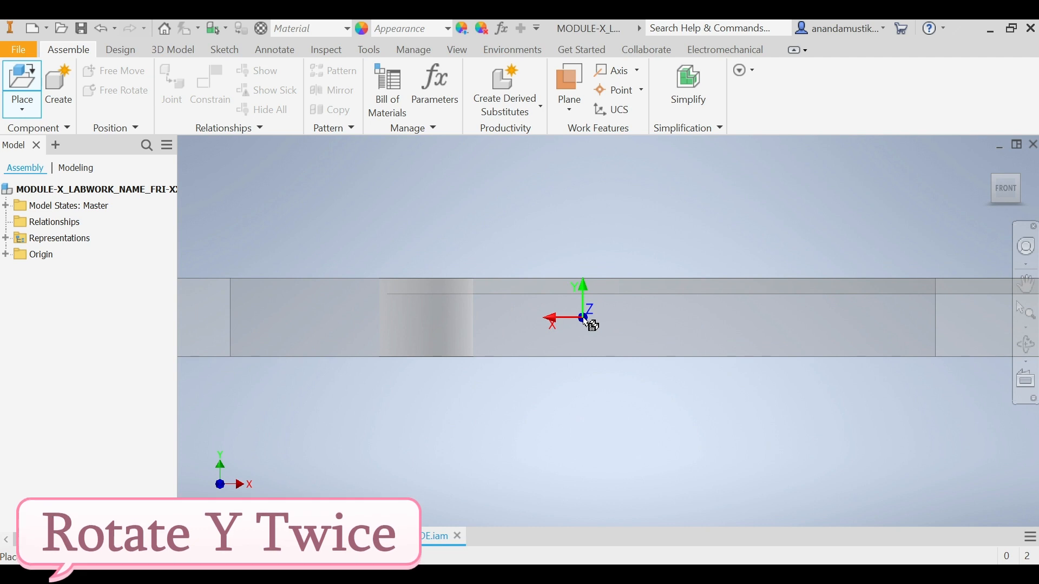
right_click(584, 319)
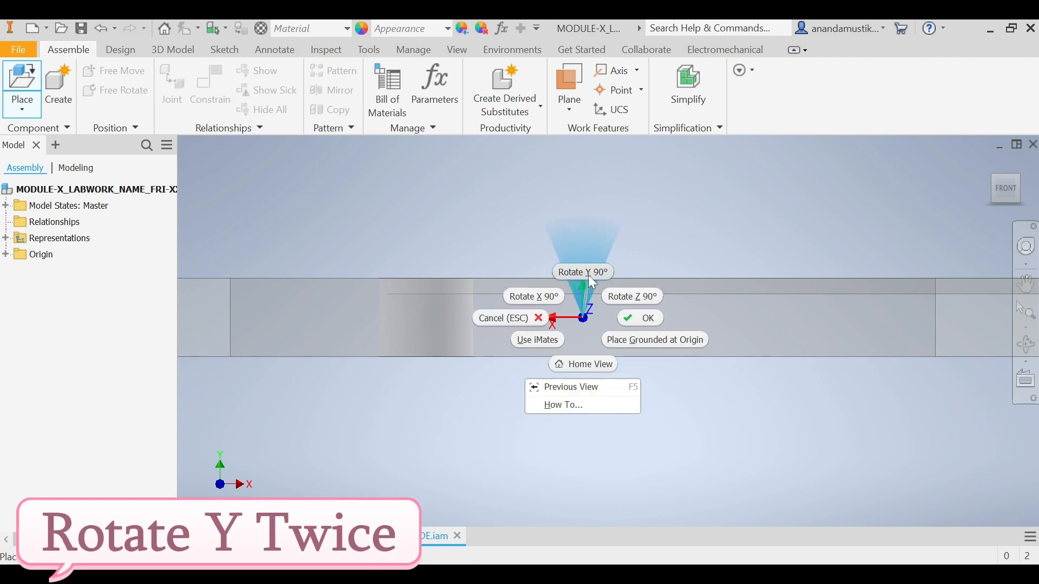
click(588, 271)
right_click(574, 303)
click(578, 261)
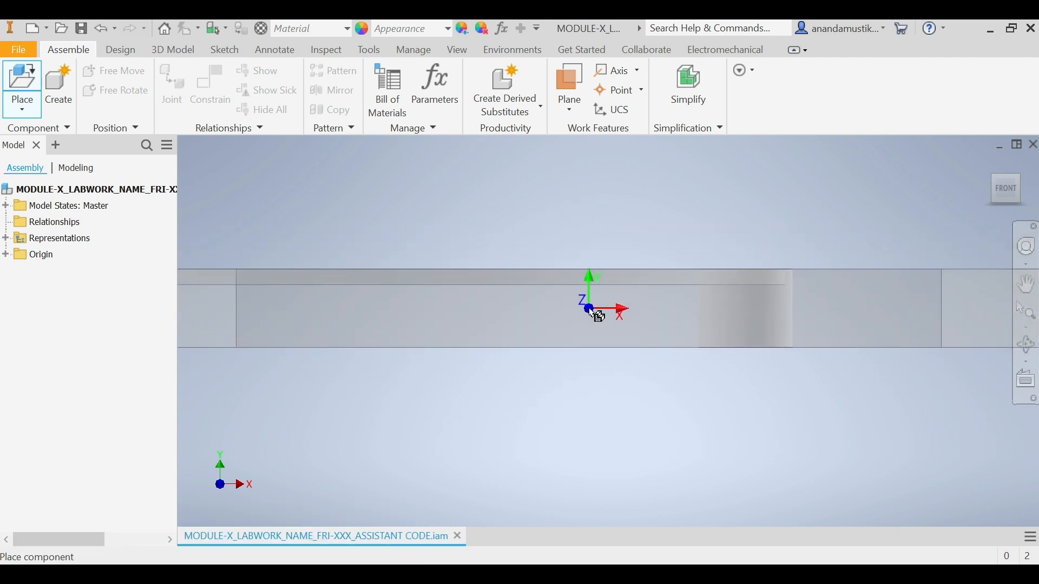
Step: Place one Bottom base grounded at the assembly origin and finish the placement
right_click(595, 315)
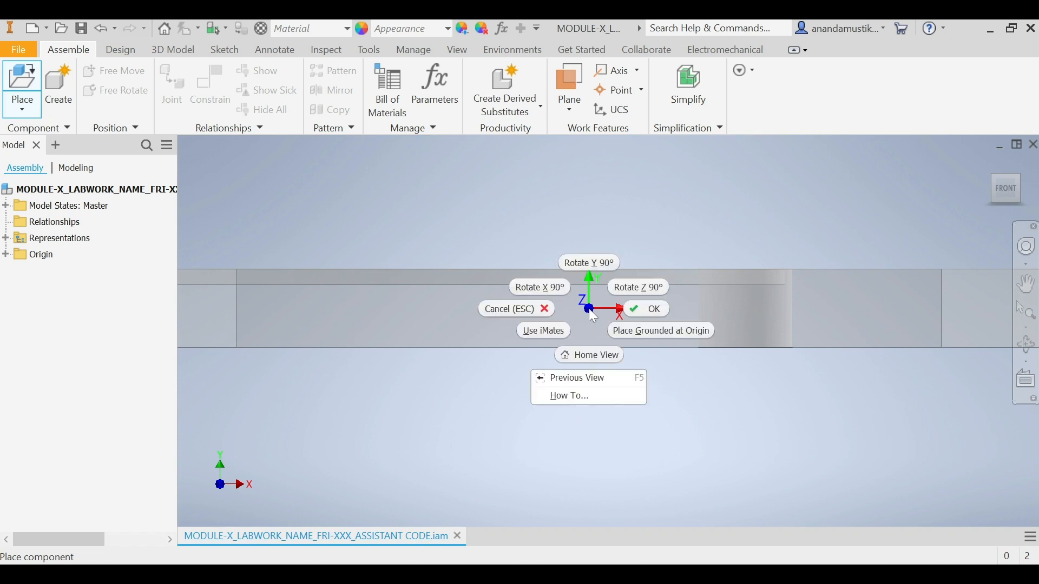
click(641, 341)
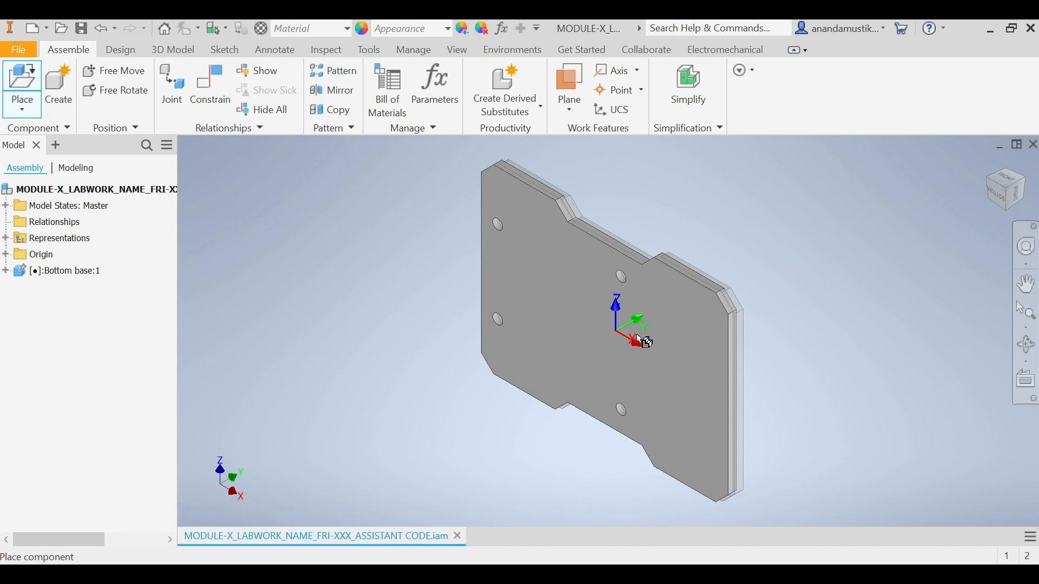
right_click(638, 341)
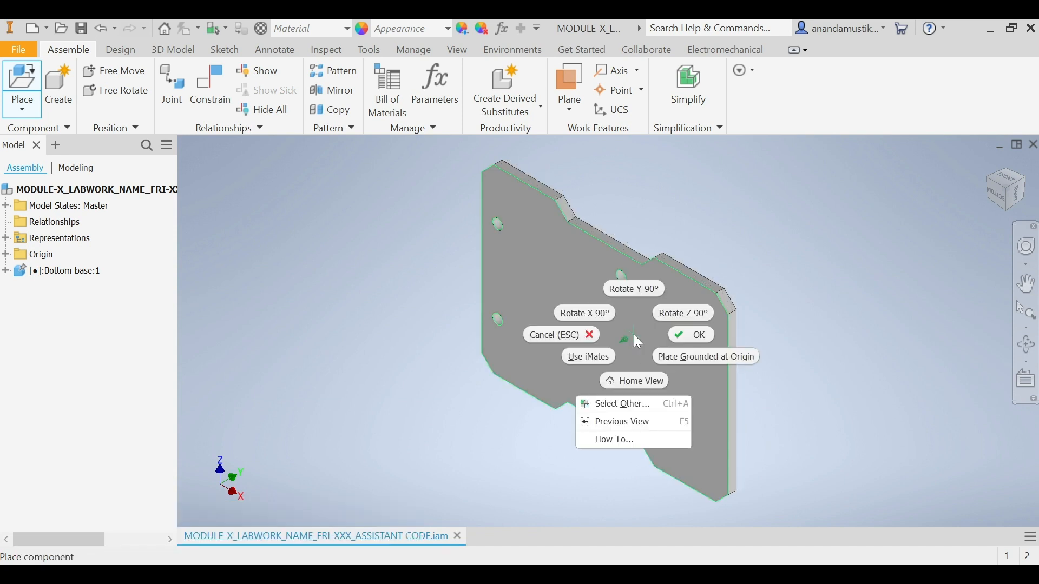
click(683, 339)
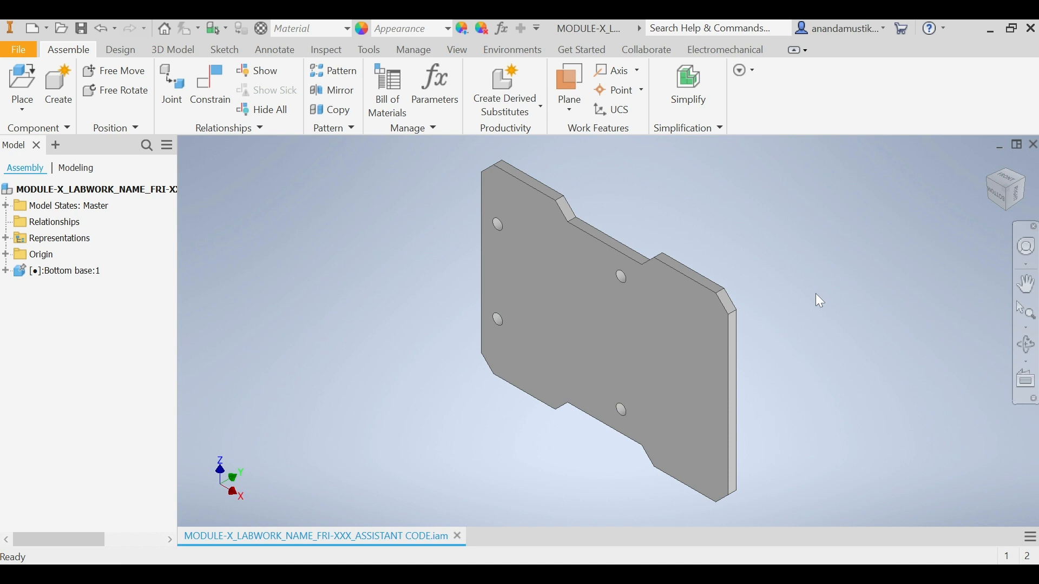
Step: Place two instances of the Center Support part beside the Bottom base
click(1016, 192)
click(1024, 162)
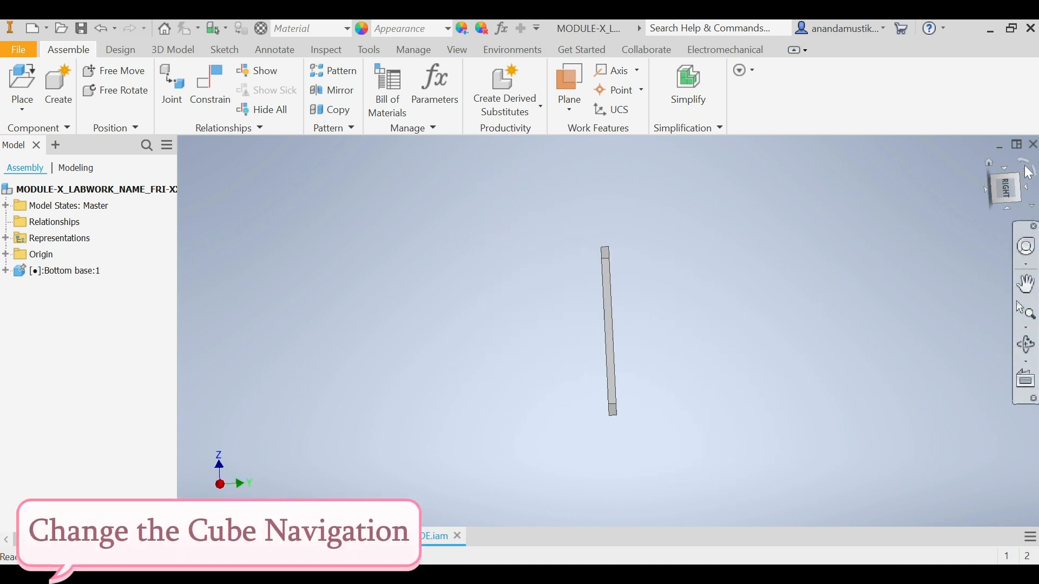
click(993, 177)
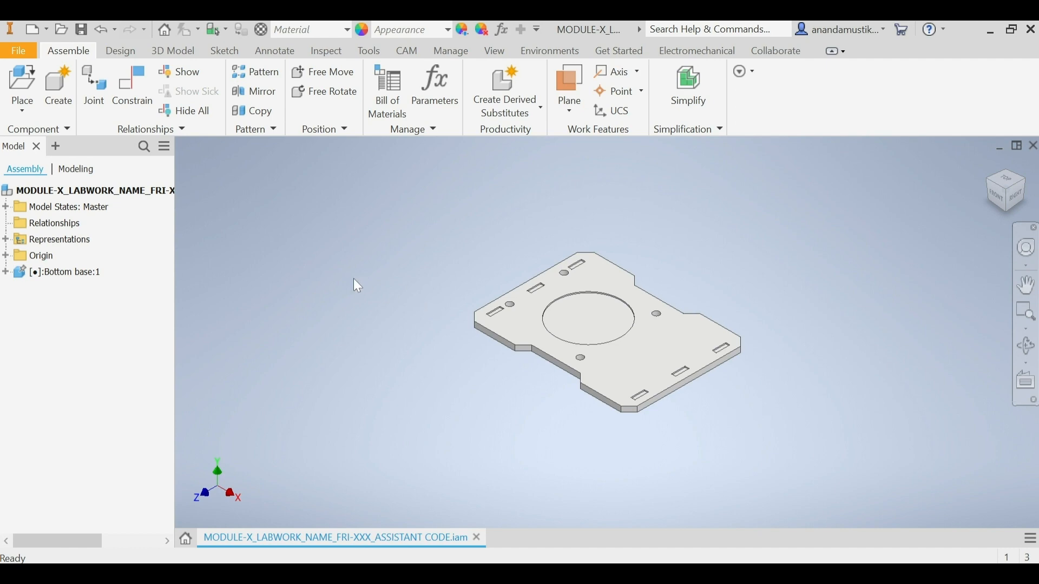
click(31, 88)
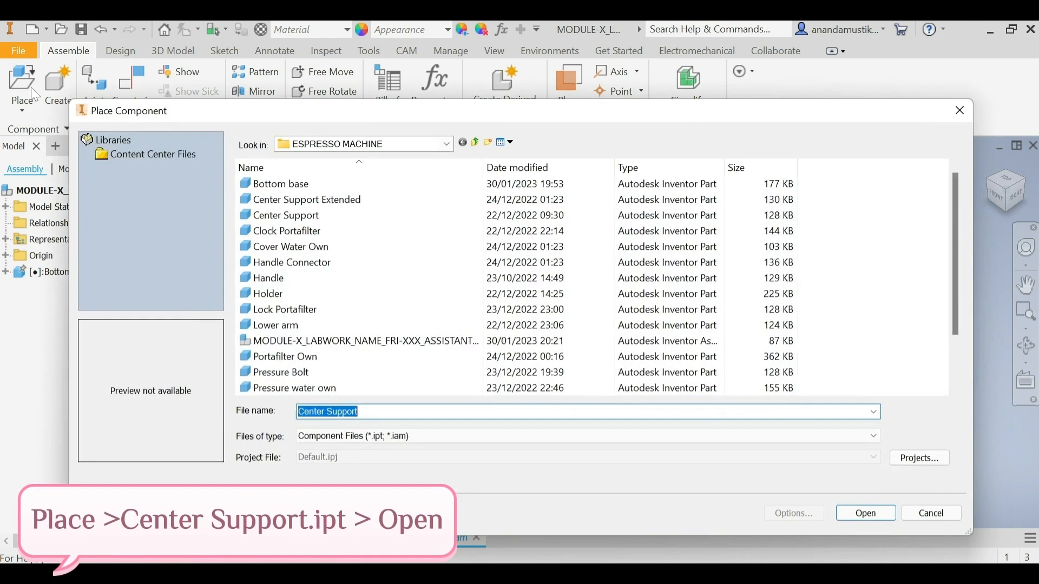
click(282, 216)
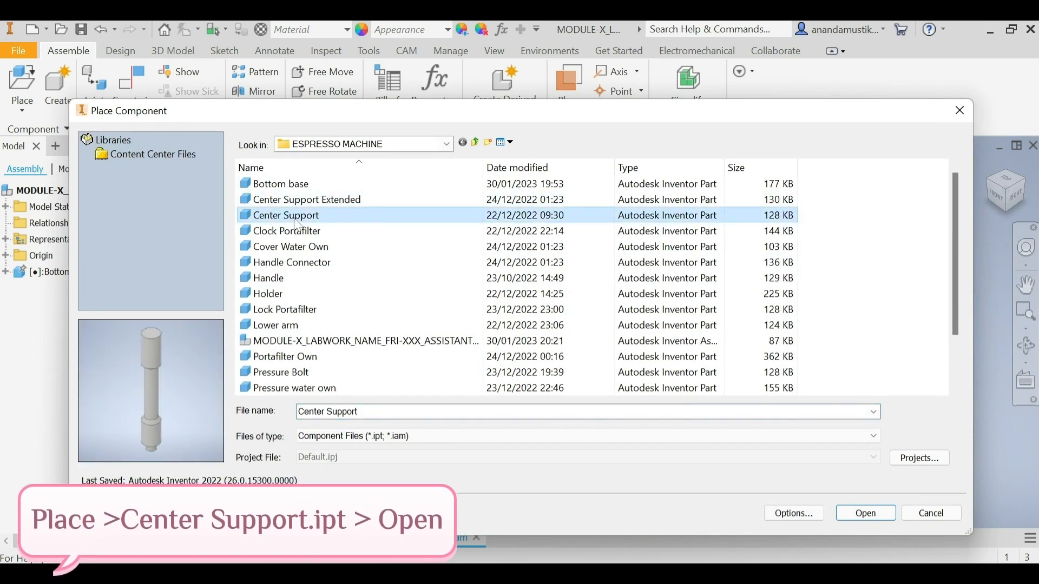
click(876, 518)
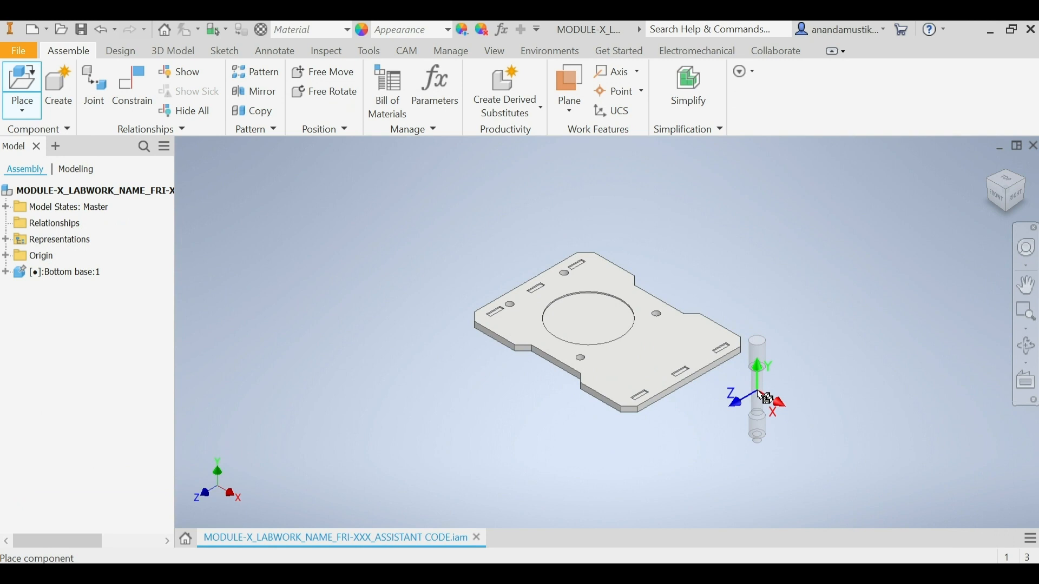
click(767, 399)
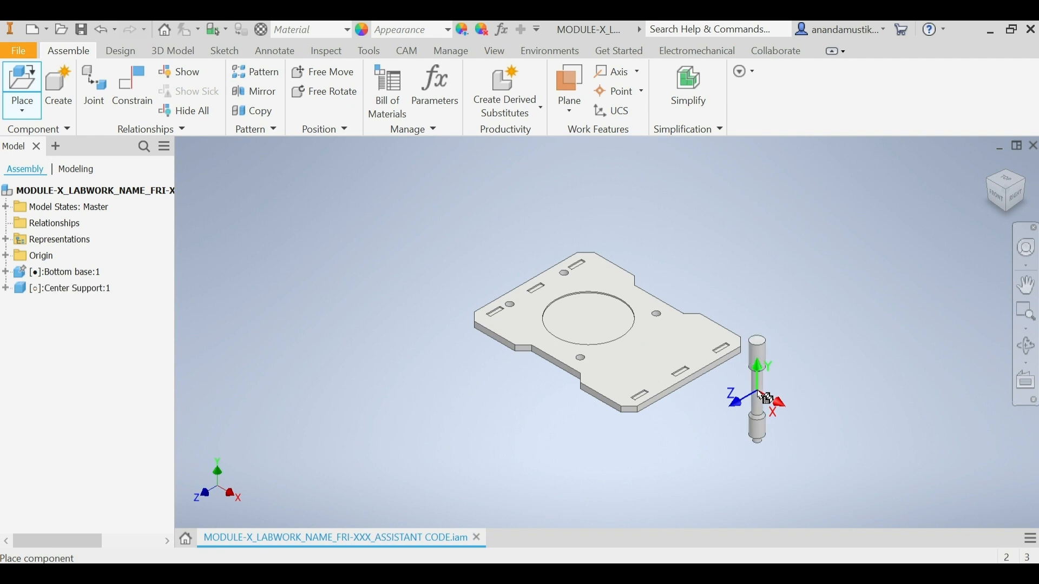
click(720, 433)
right_click(719, 433)
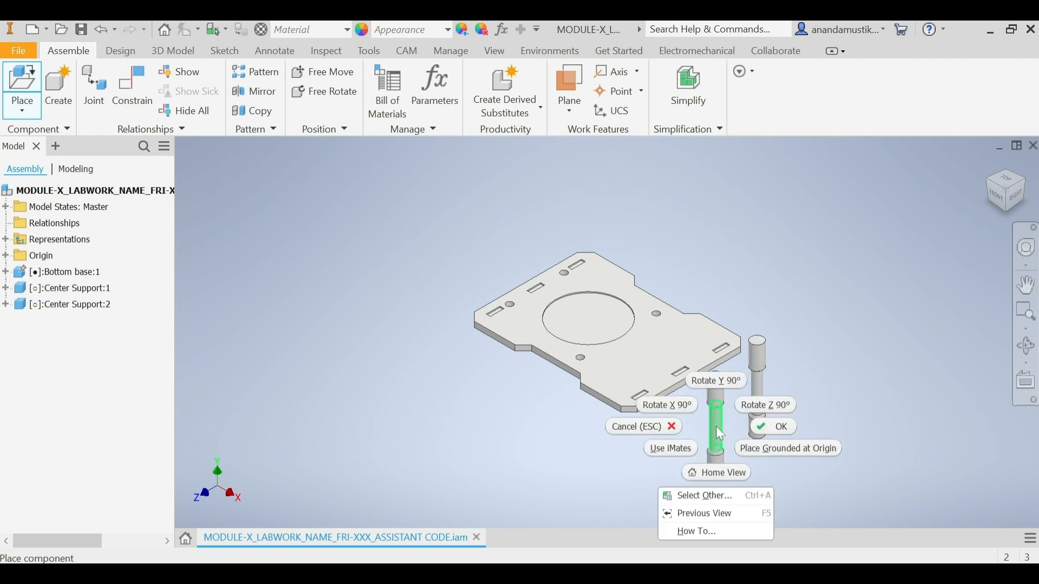
click(781, 428)
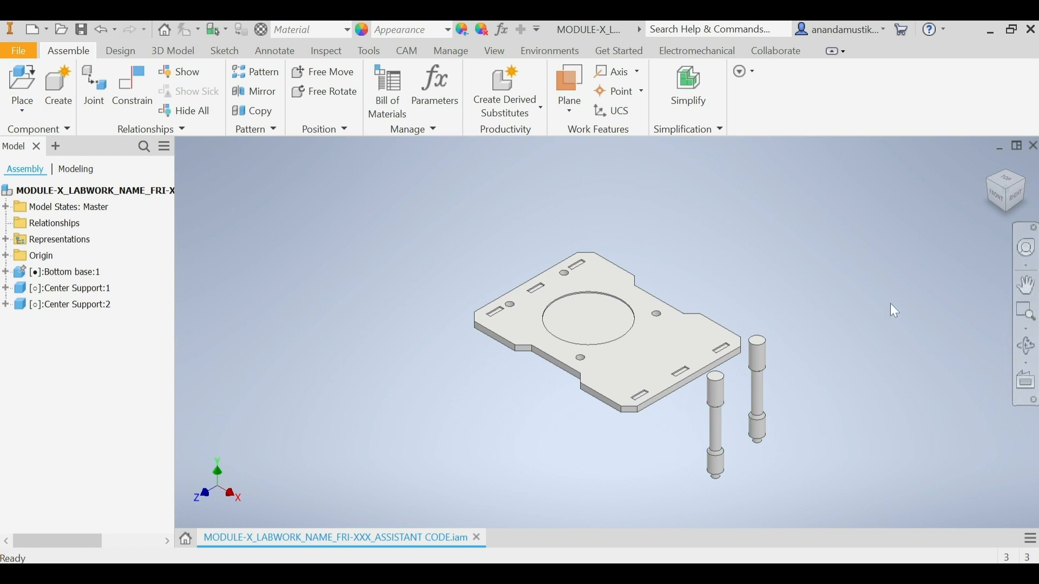
Step: Apply a Rigid joint between the lower end edge of the first Center Support and the nearest hole on the Bottom base's underside
click(103, 99)
click(198, 244)
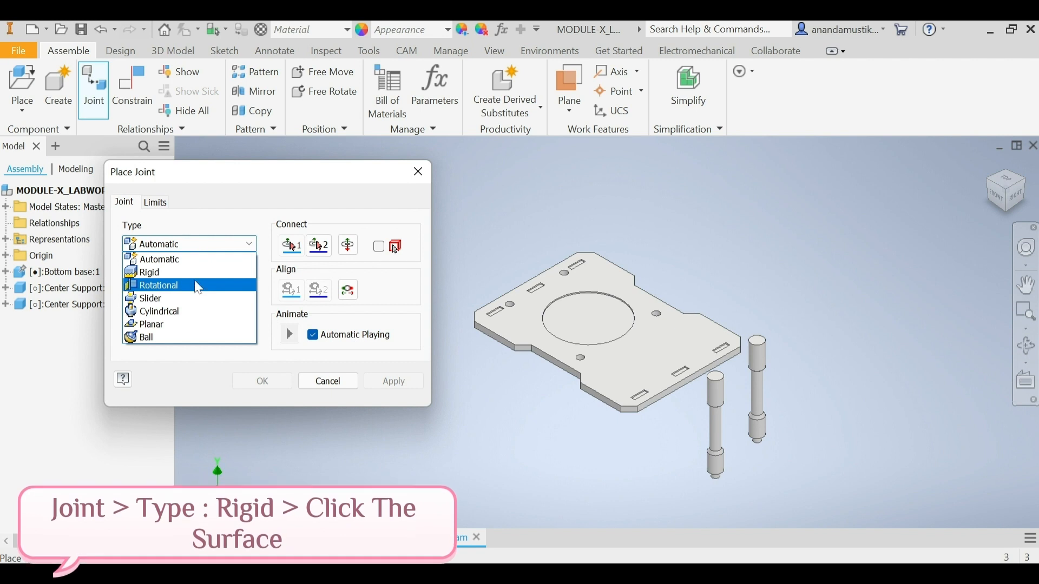
click(198, 271)
scroll(763, 452, down, 6)
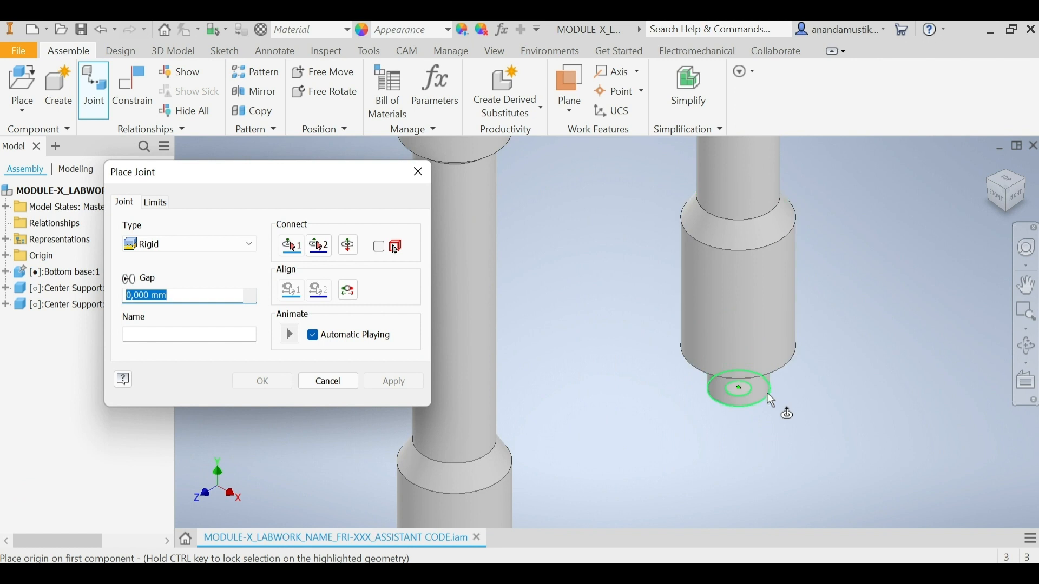
click(774, 402)
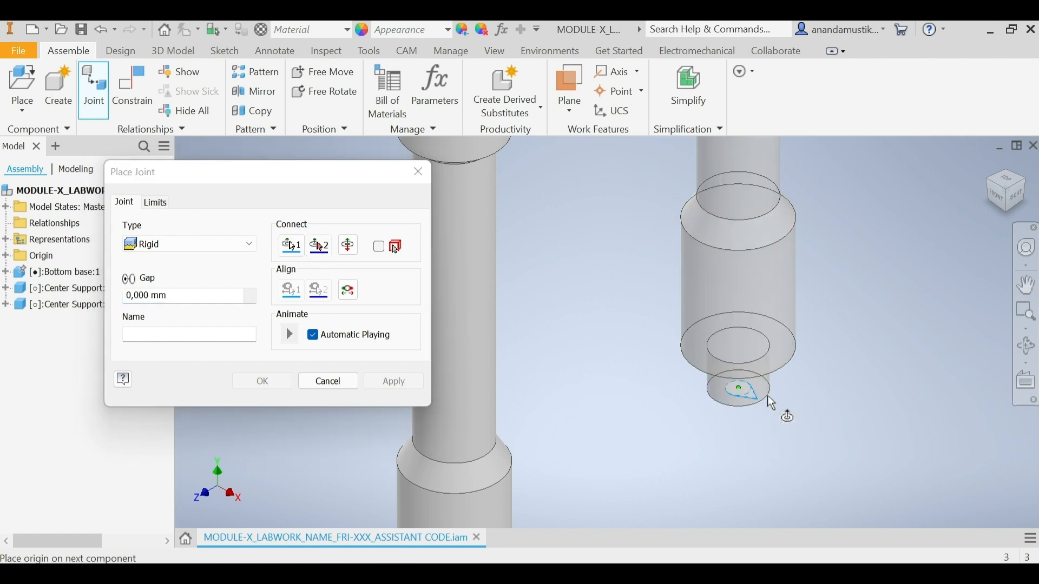
scroll(764, 406, down, 5)
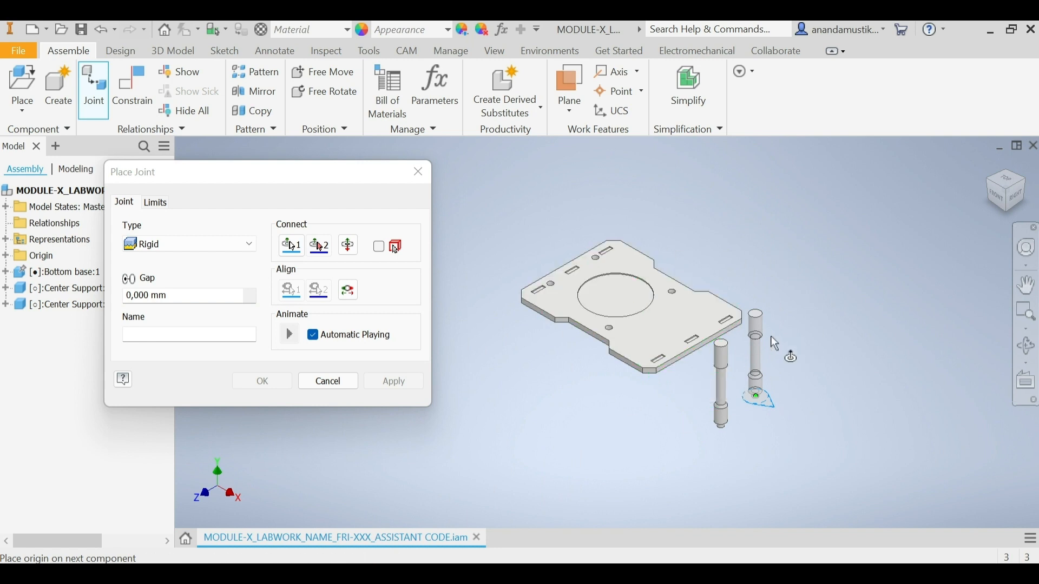
click(1014, 219)
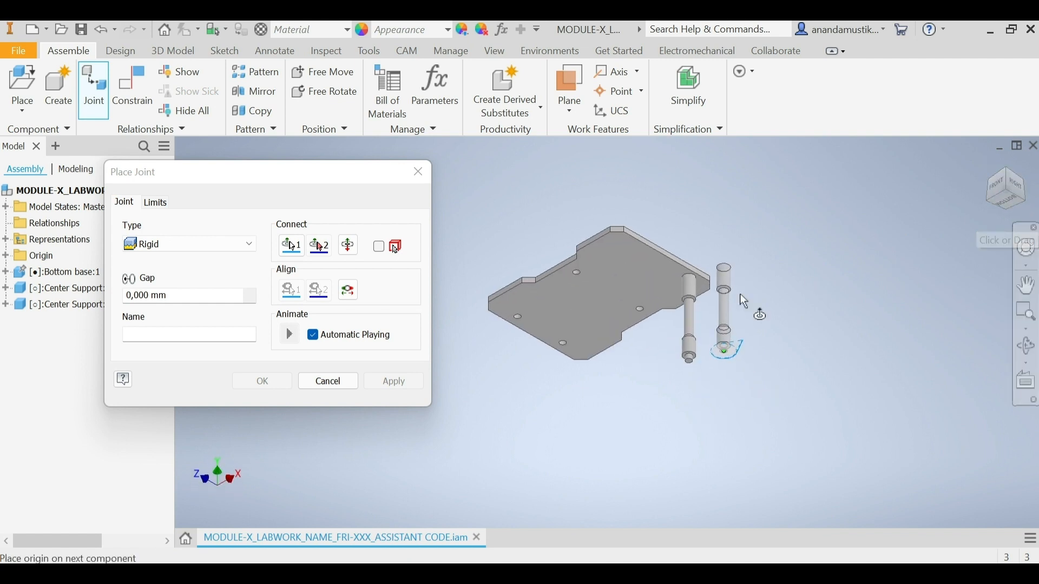
scroll(631, 306, up, 5)
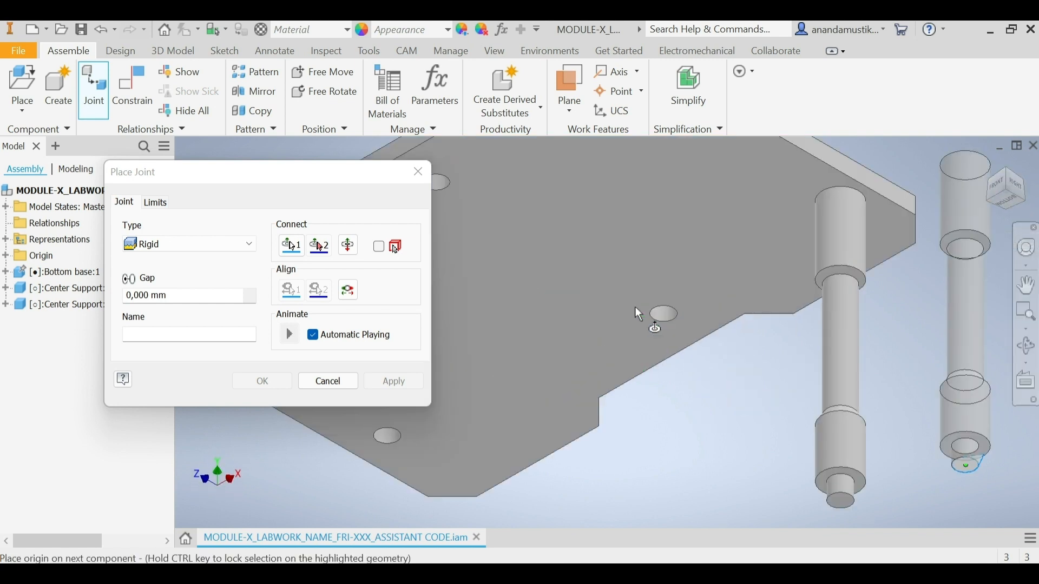
scroll(674, 322, up, 2)
click(674, 321)
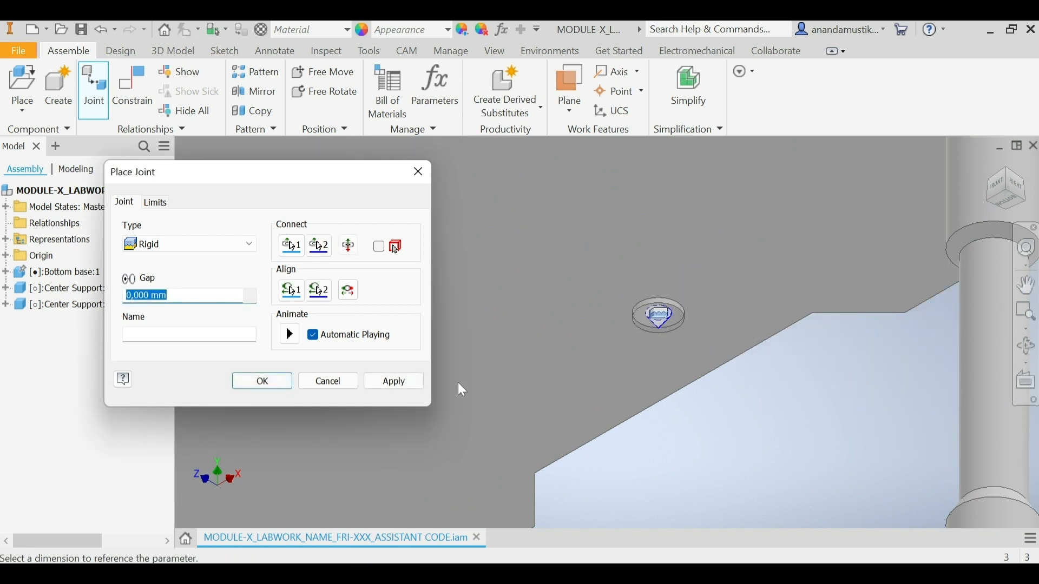
click(402, 381)
scroll(622, 346, down, 5)
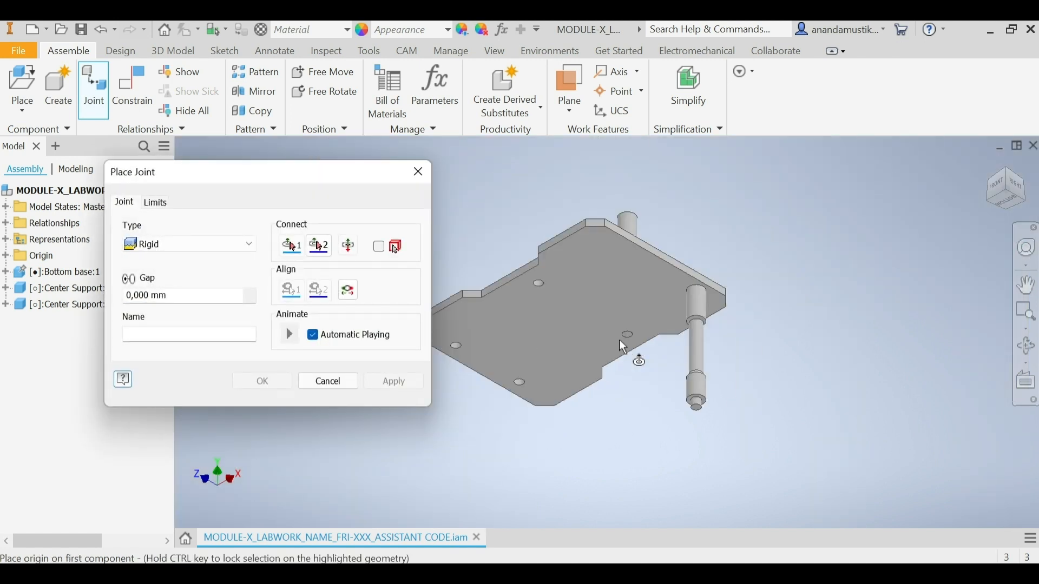
Step: Apply a Rigid joint between the second Center Support's lower end edge and the underside hole of the Bottom base opposite the first support
scroll(701, 421, up, 2)
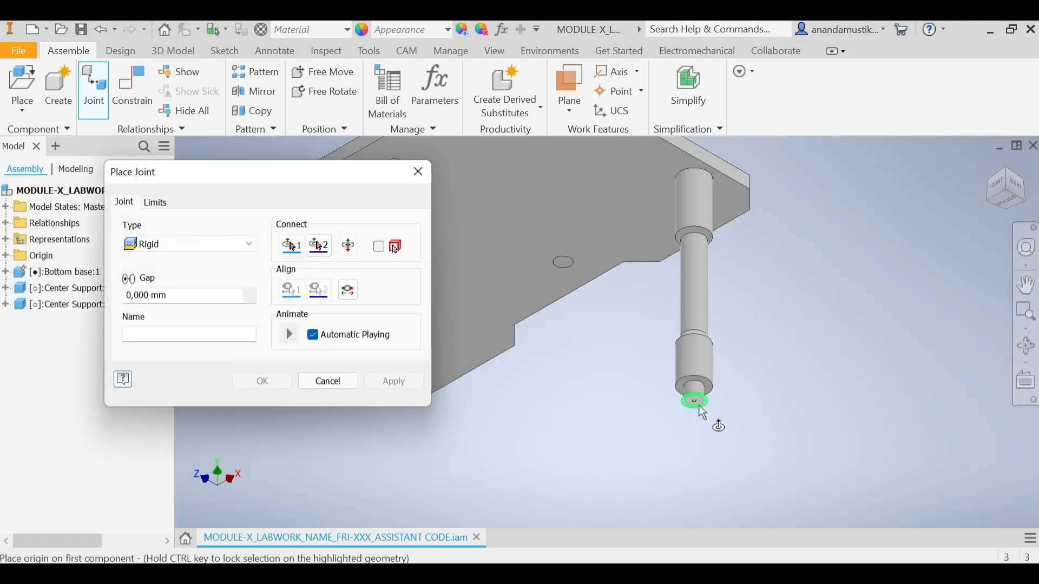
scroll(700, 419, up, 3)
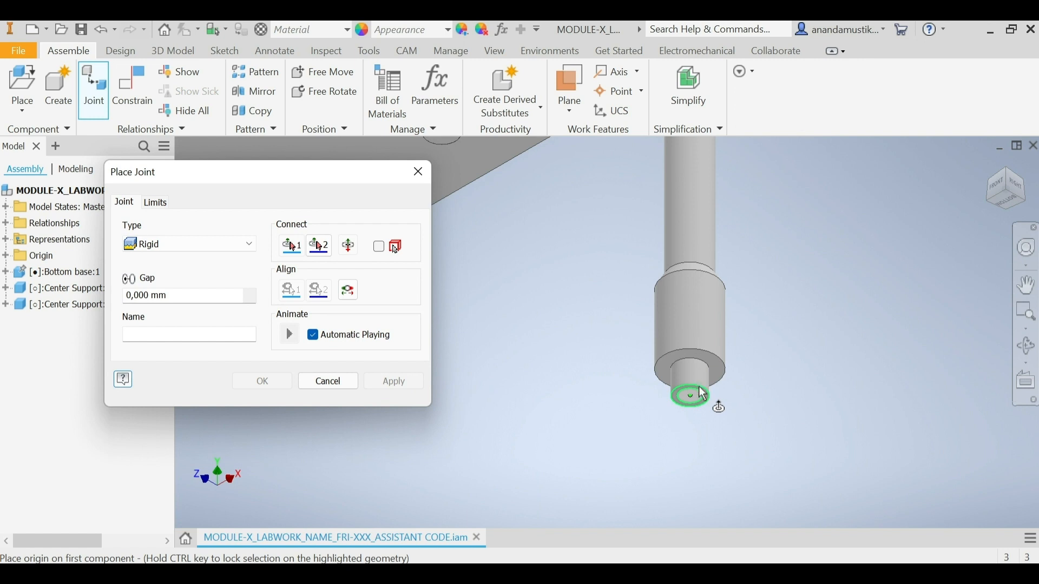
click(700, 387)
scroll(701, 393, down, 5)
scroll(593, 323, up, 5)
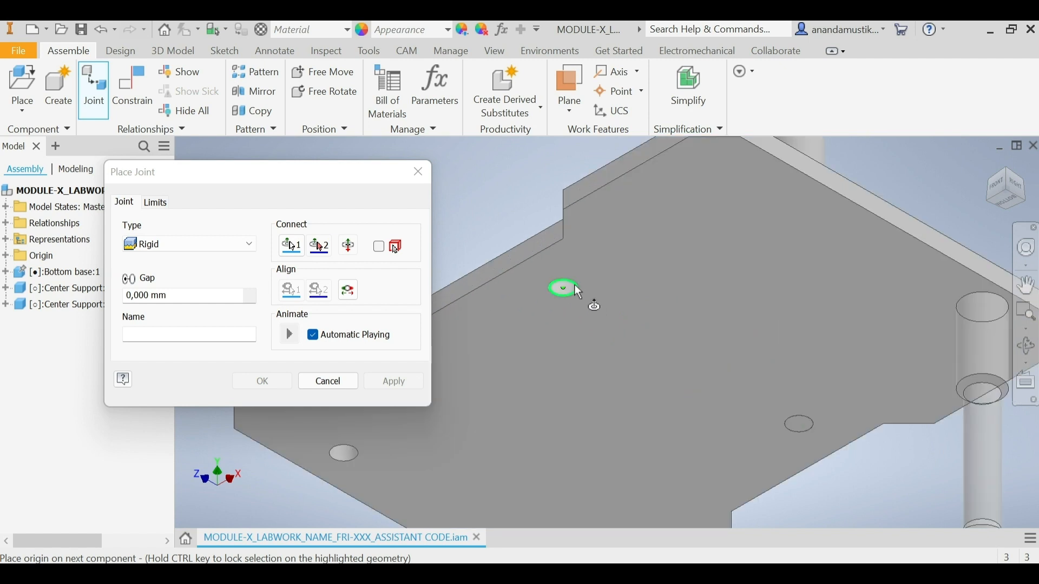
click(578, 292)
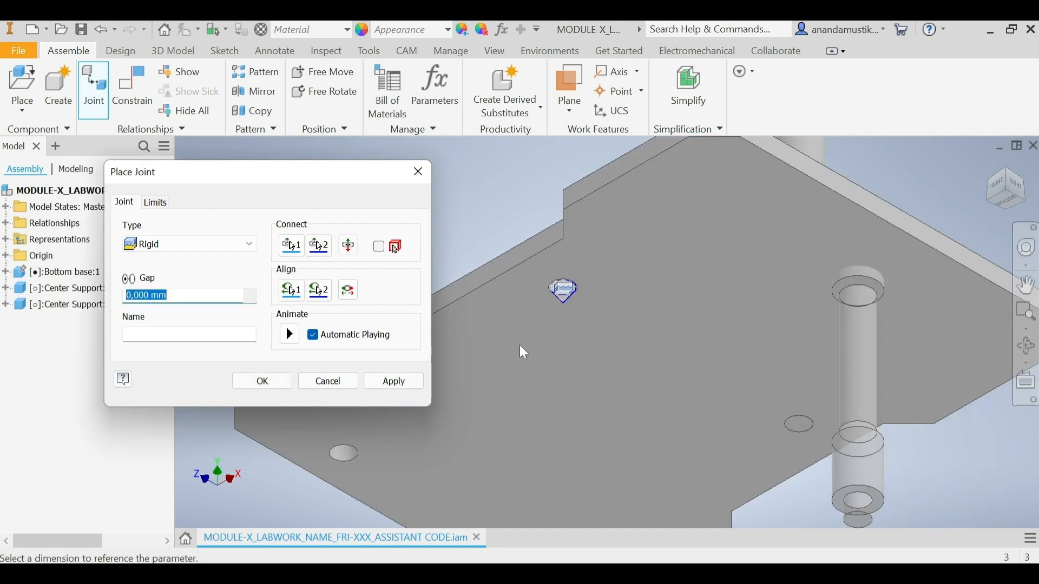
click(409, 384)
click(347, 381)
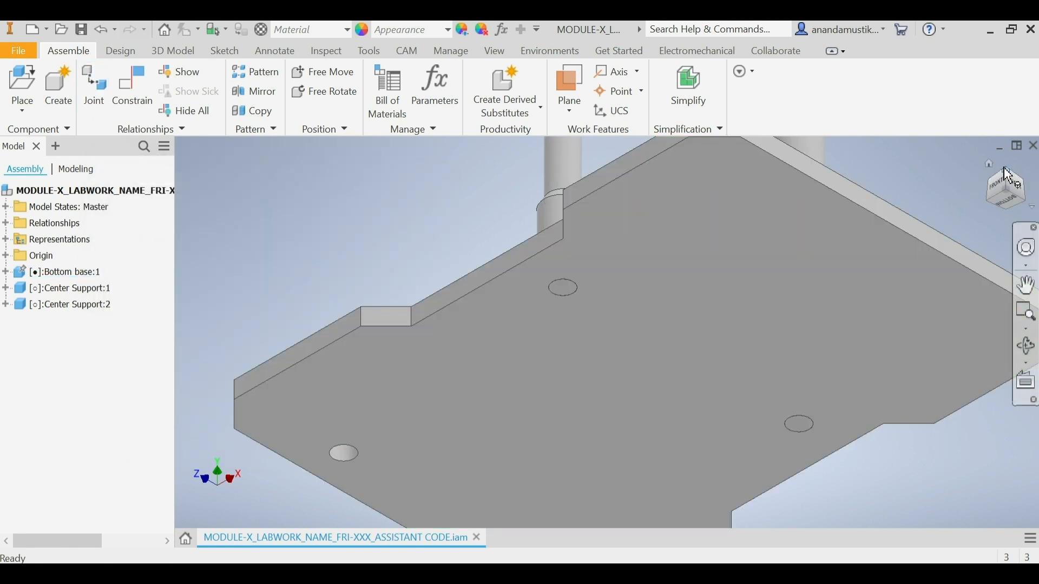
Step: Place two instances of the Center Support Extended part beside the Bottom base
click(1005, 172)
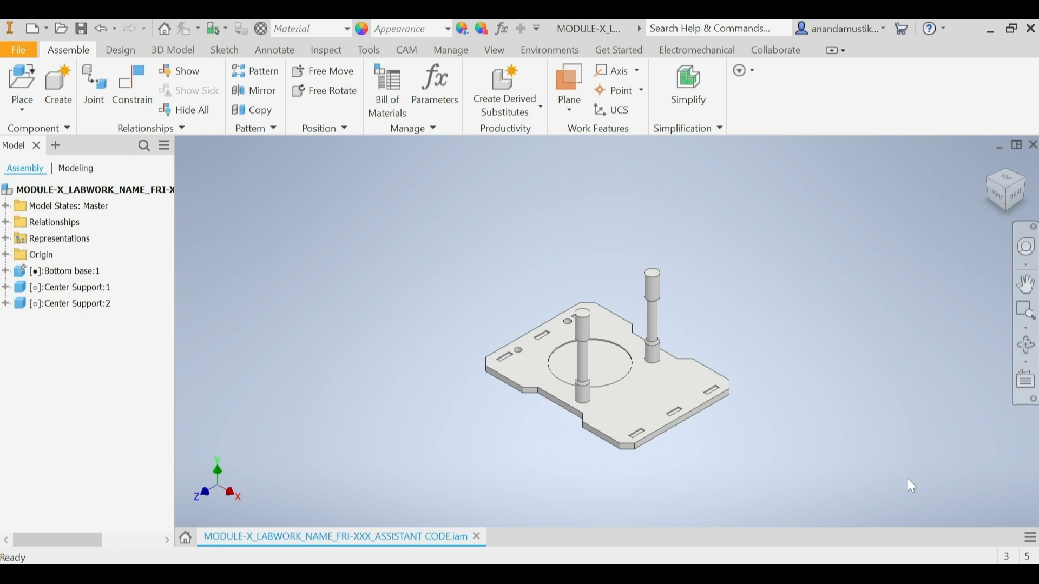
click(17, 82)
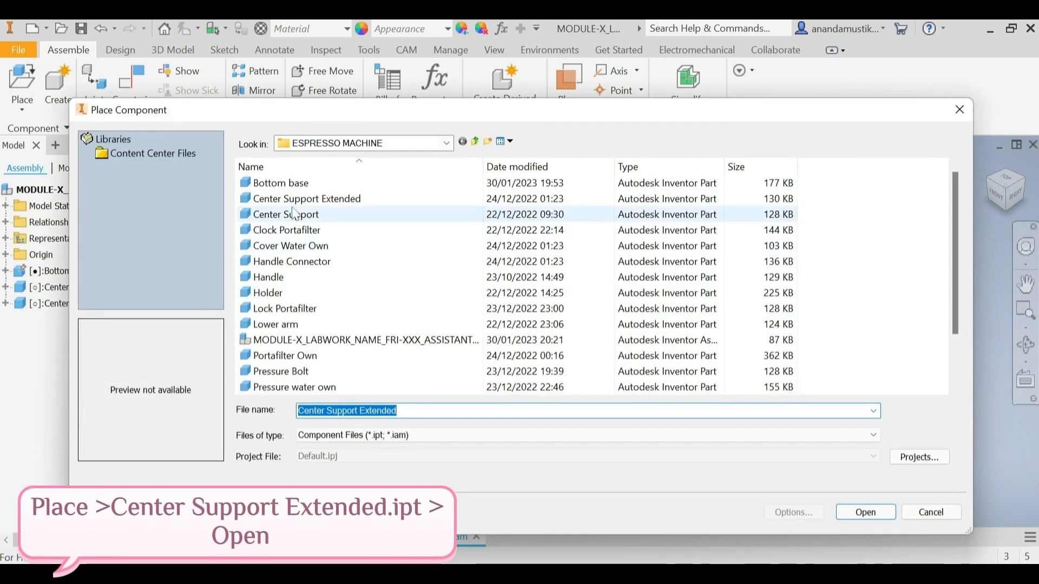
click(297, 201)
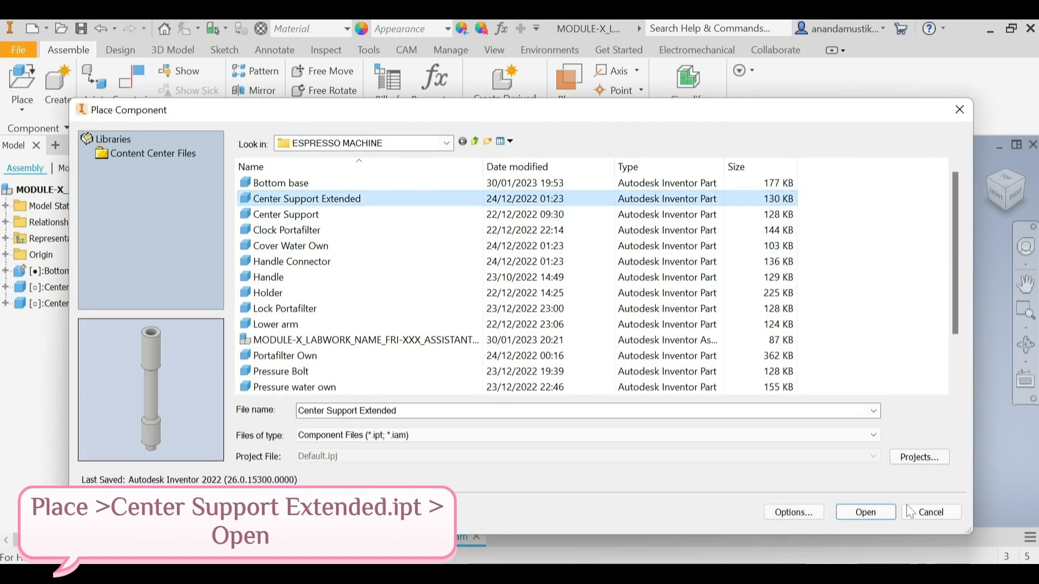
click(876, 513)
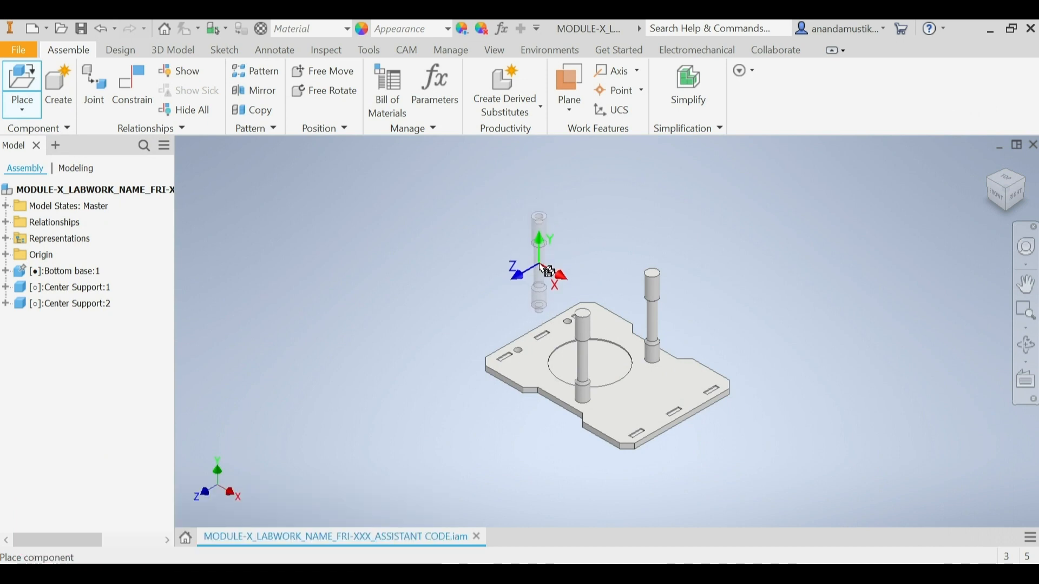
click(547, 271)
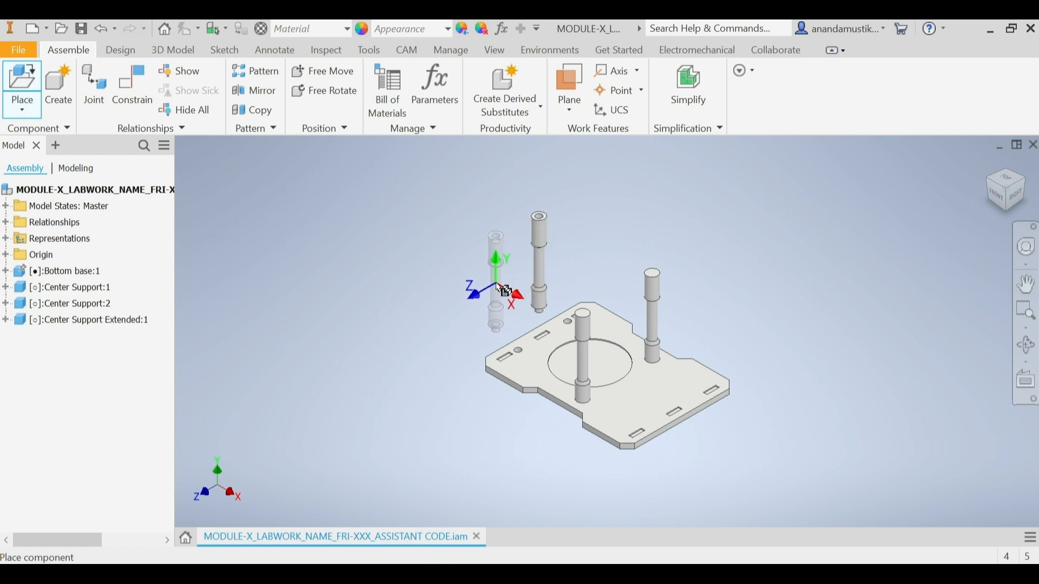
right_click(496, 283)
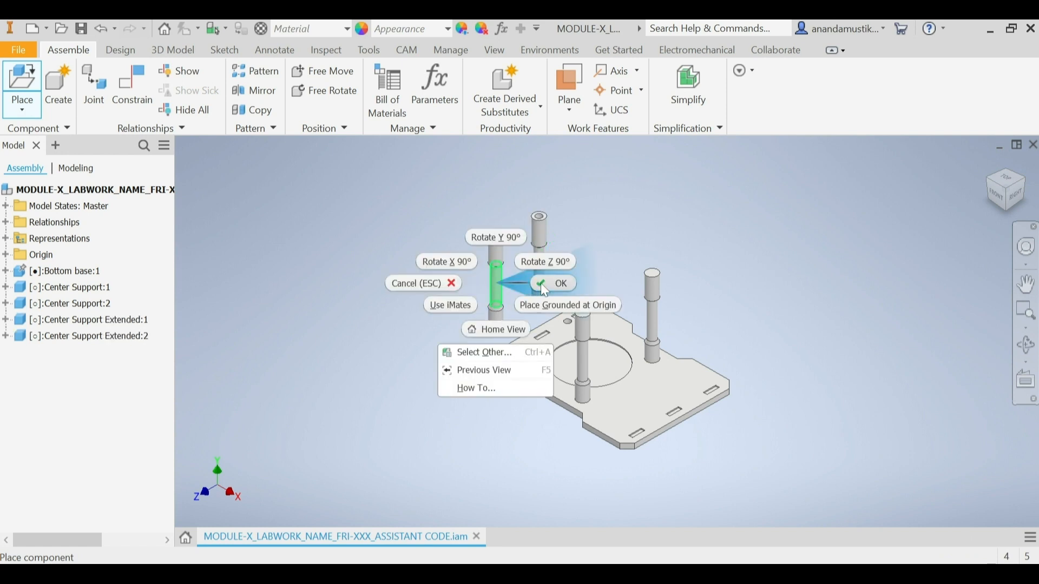
click(541, 282)
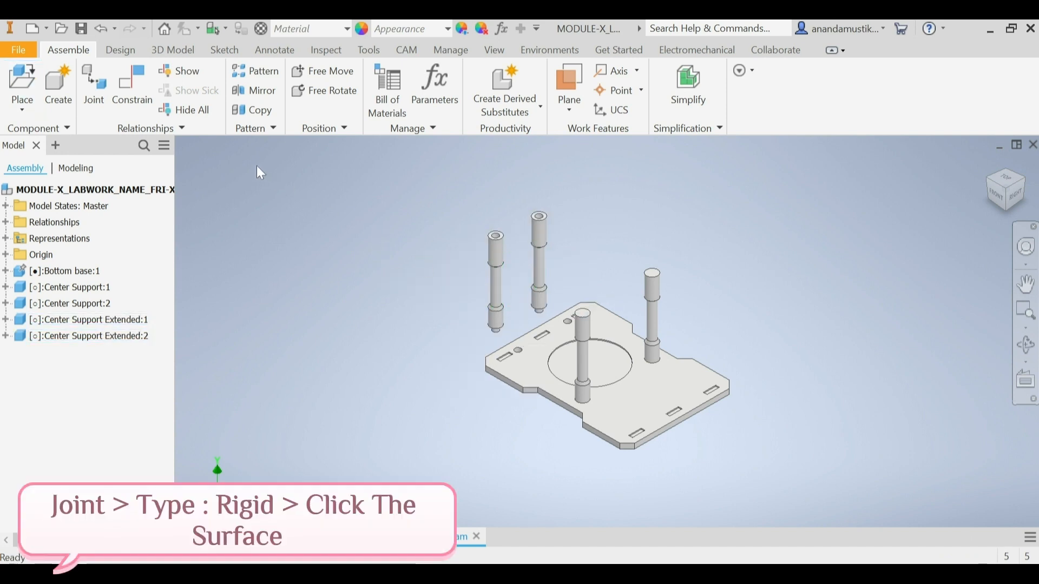
Step: Apply a Rigid joint between the first Center Support Extended's lower end edge and the free underside hole on the first Center Support's side of the Bottom base
click(96, 84)
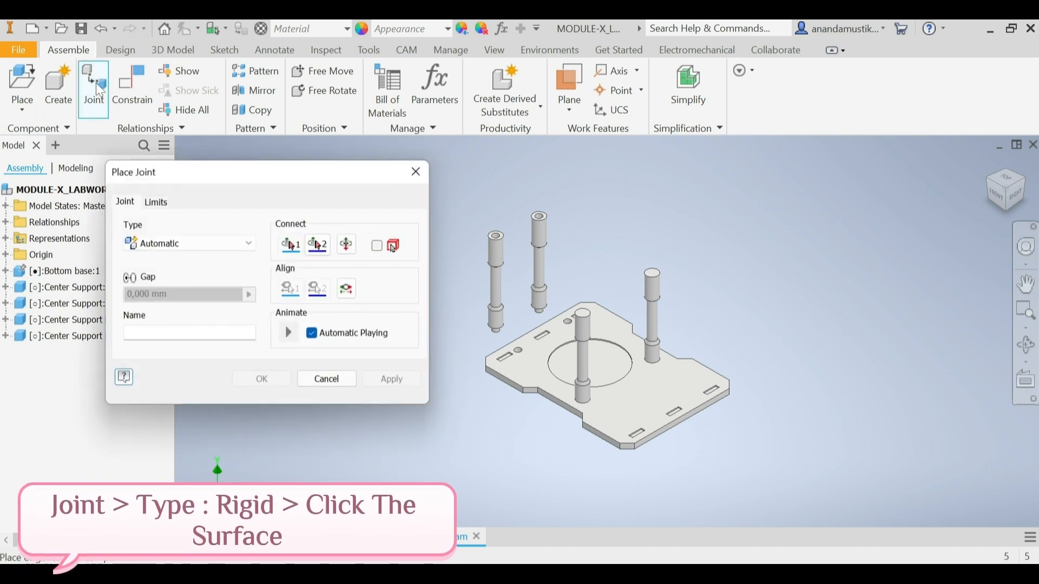
click(229, 247)
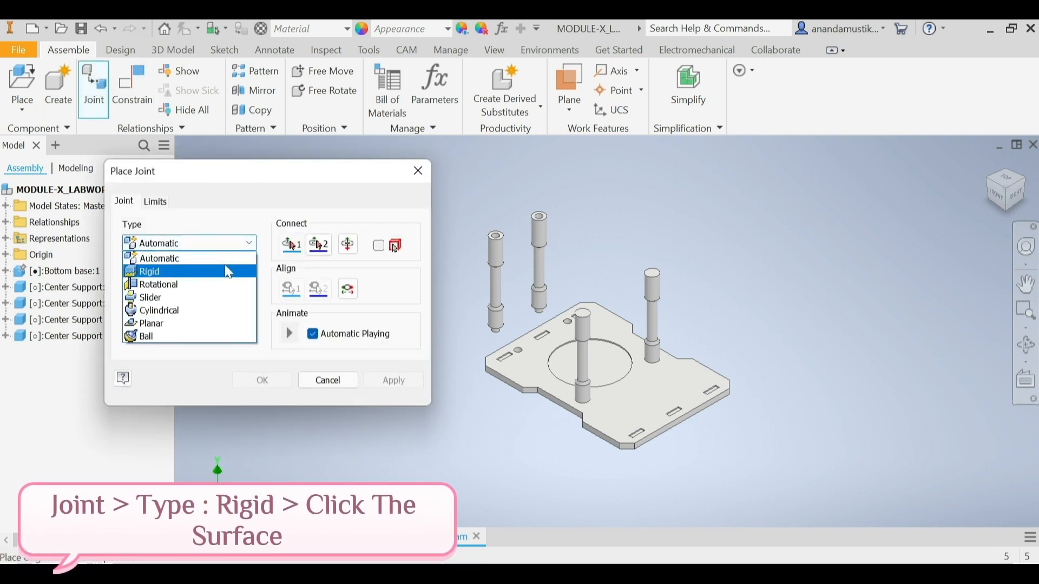
click(228, 271)
scroll(546, 320, down, 5)
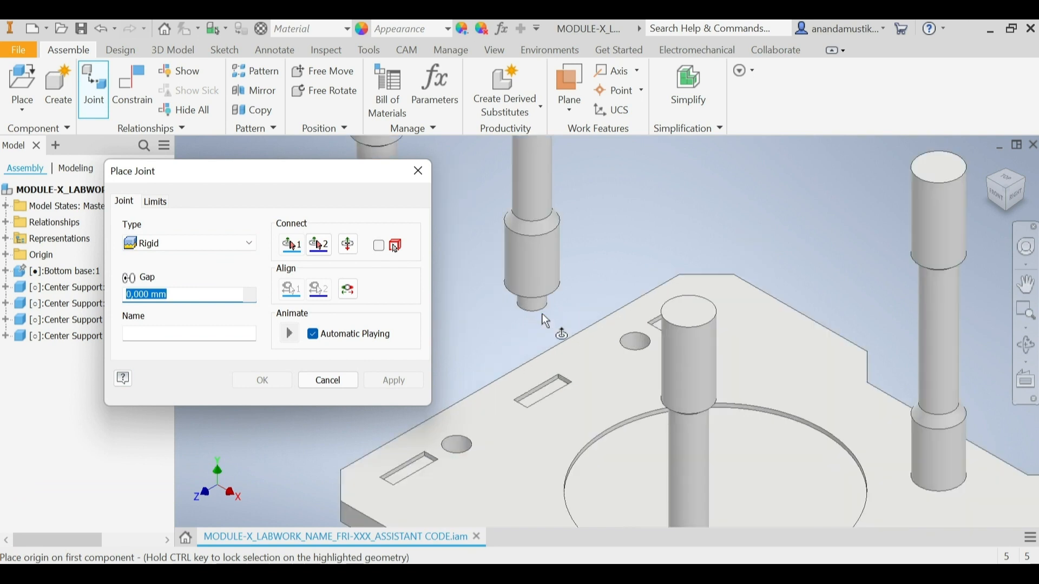
scroll(545, 303, down, 3)
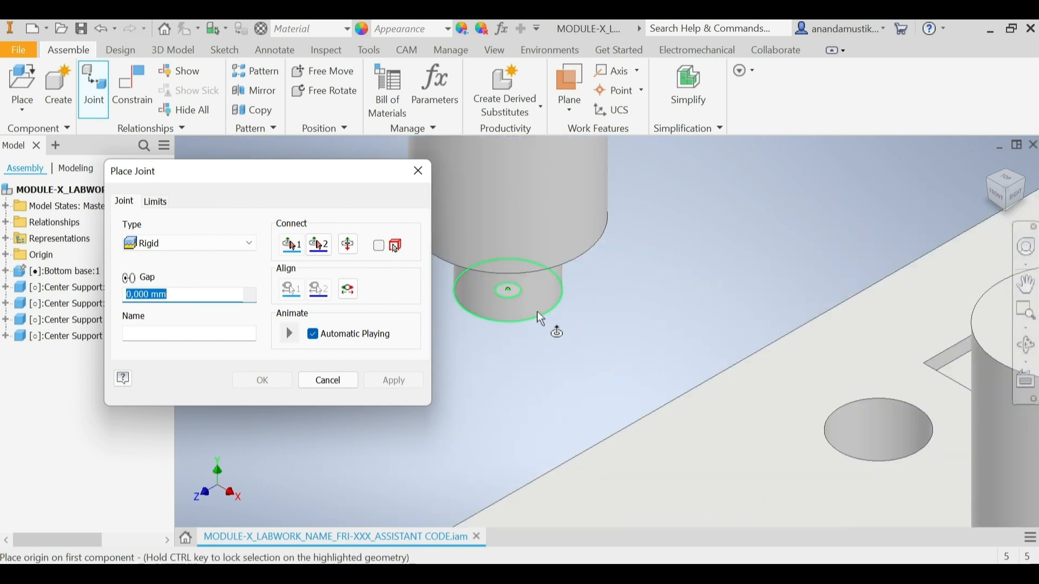
click(544, 319)
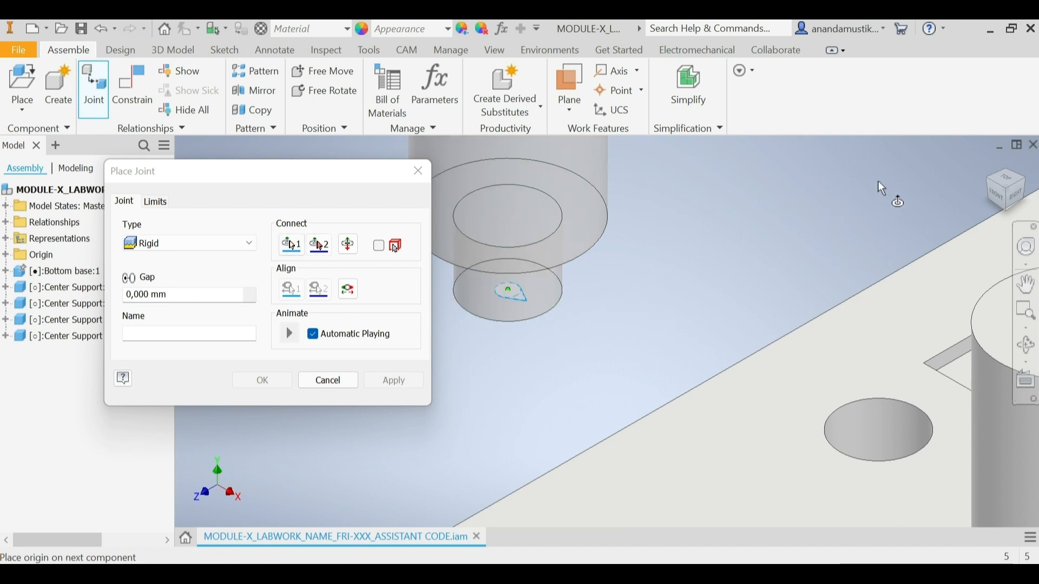
click(1011, 196)
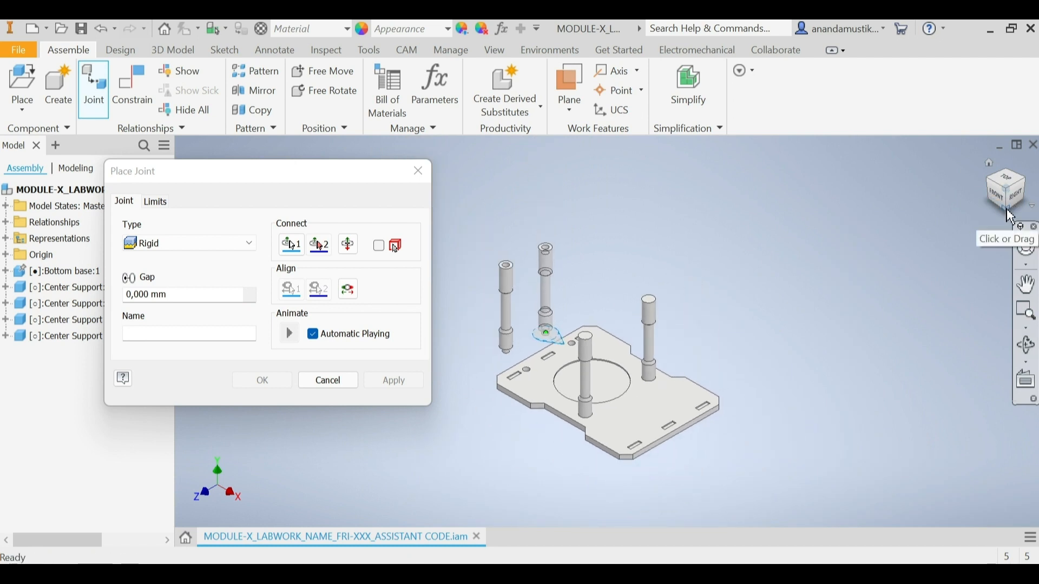
click(1010, 216)
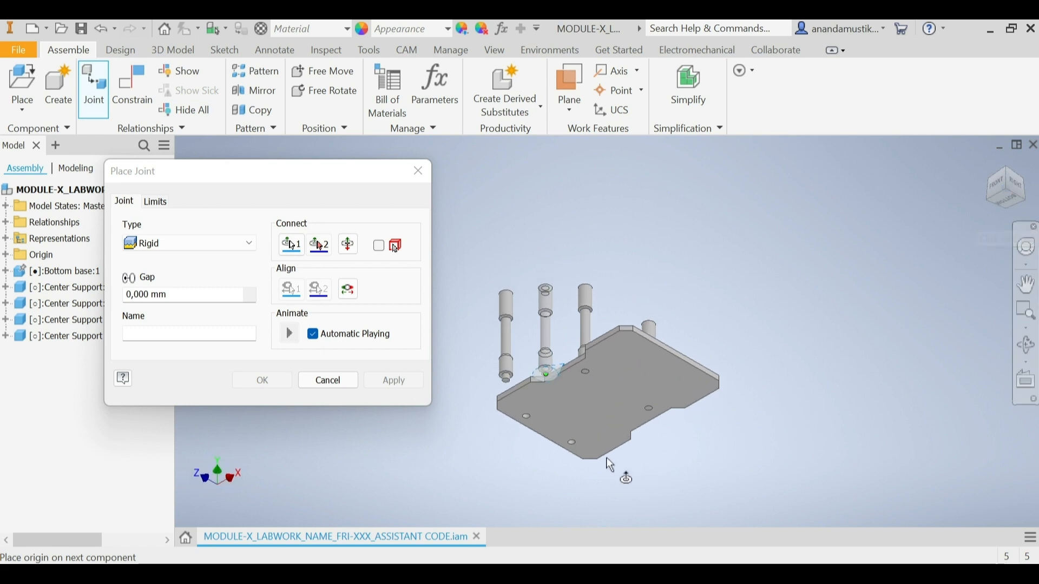
scroll(578, 453, down, 5)
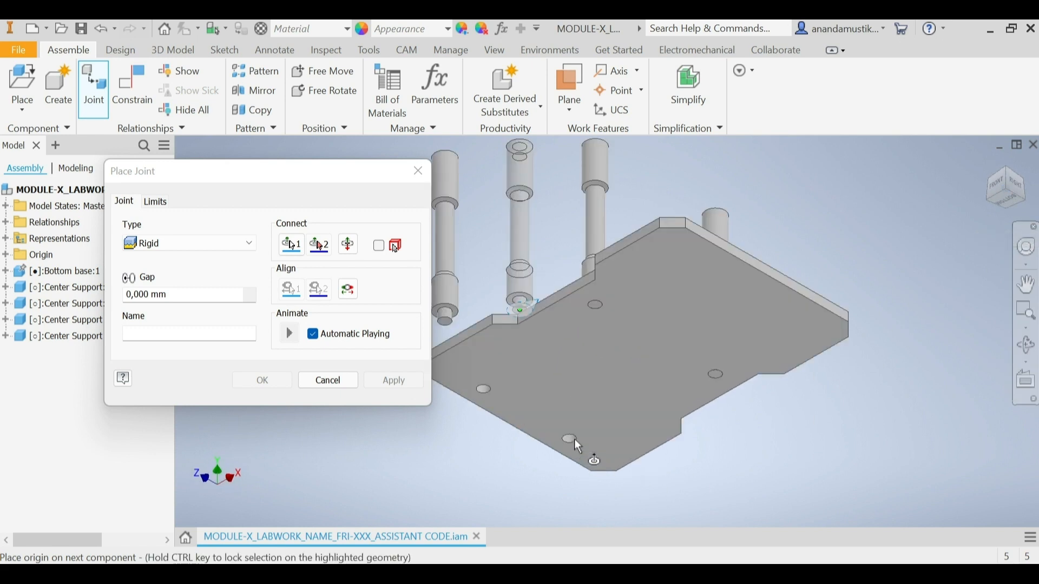
scroll(584, 441, down, 2)
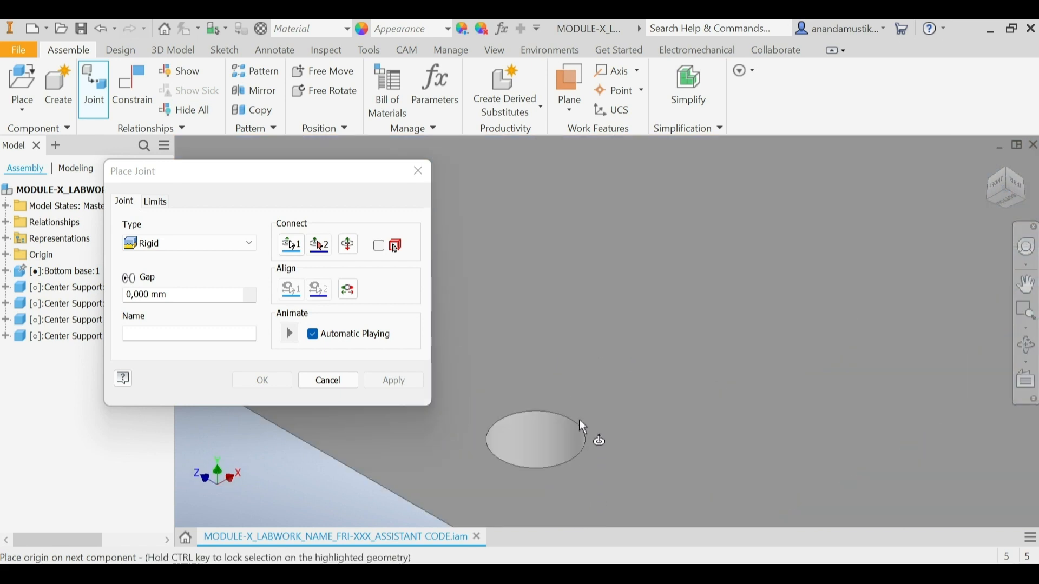
click(568, 424)
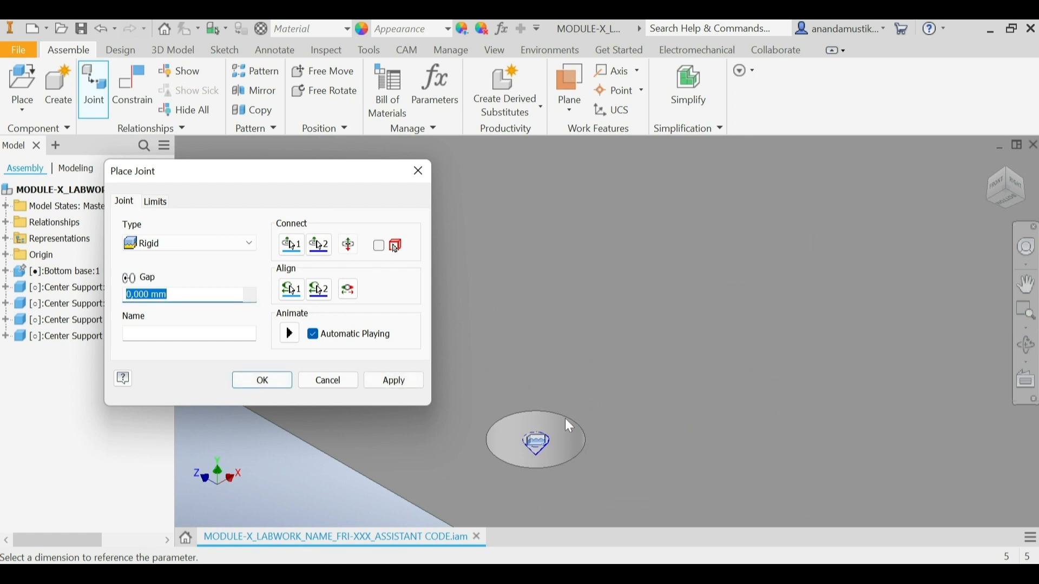
click(406, 382)
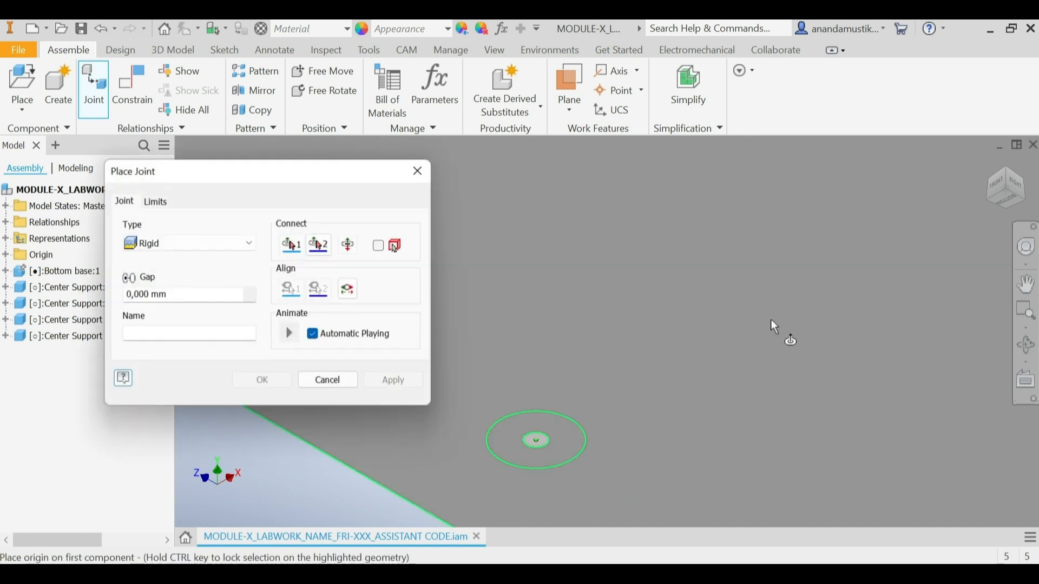
Step: Apply a Rigid joint between the second Center Support Extended's lower end edge and the last free underside hole, and finish placing joints
click(1009, 200)
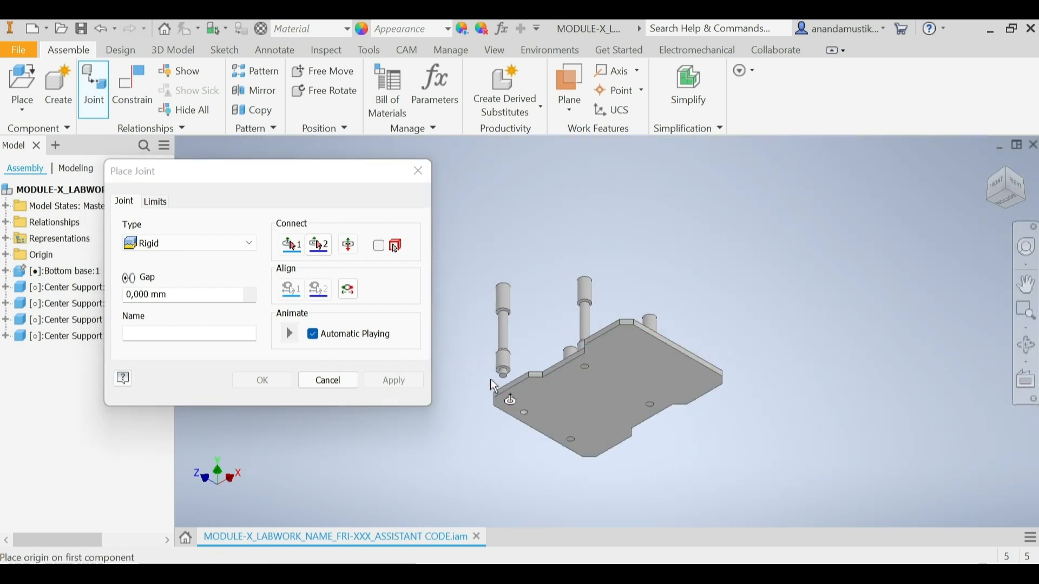
scroll(509, 377, up, 5)
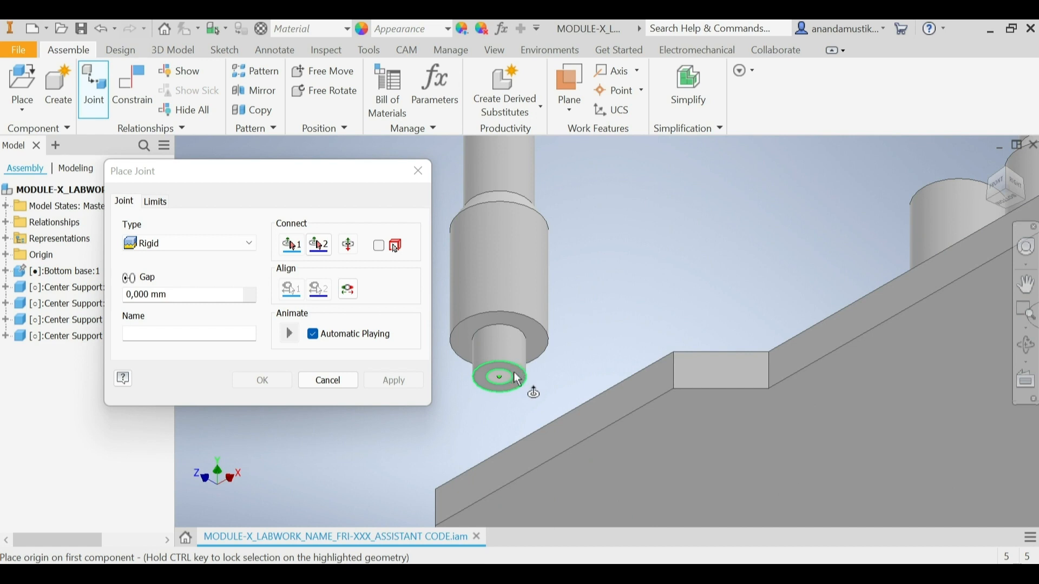
click(517, 378)
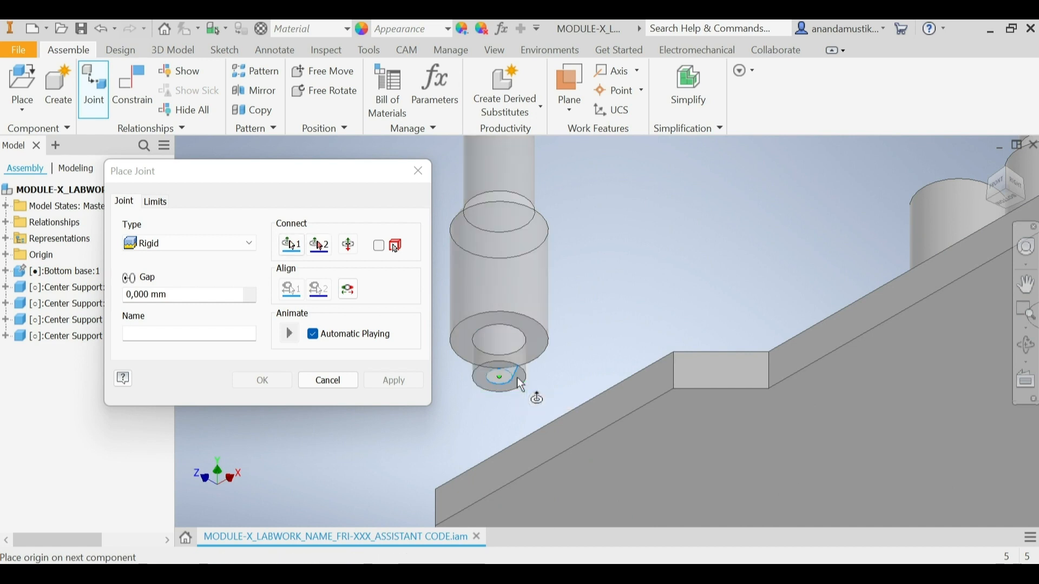
scroll(519, 379, down, 5)
scroll(557, 435, up, 5)
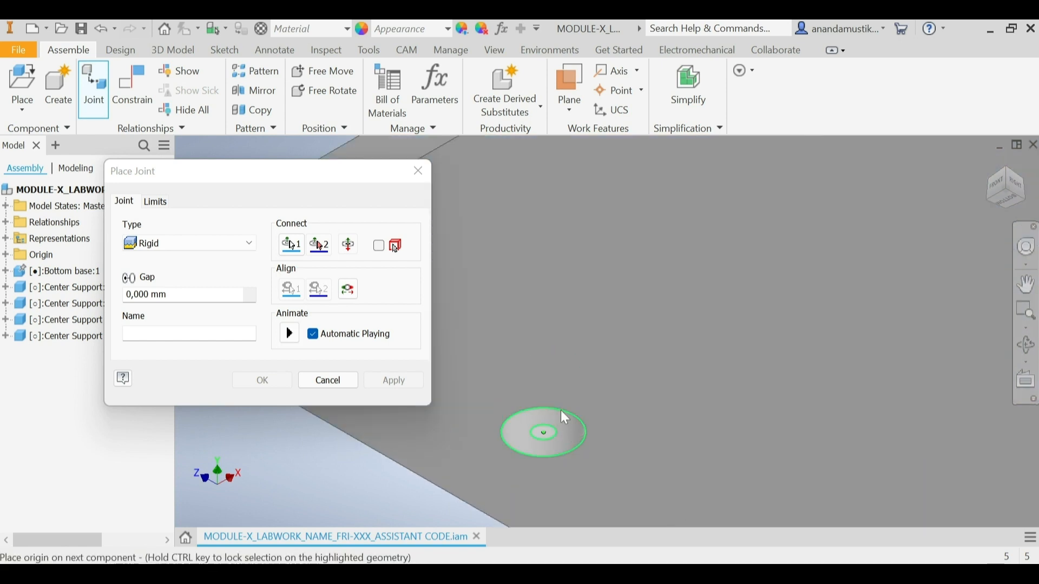
click(561, 411)
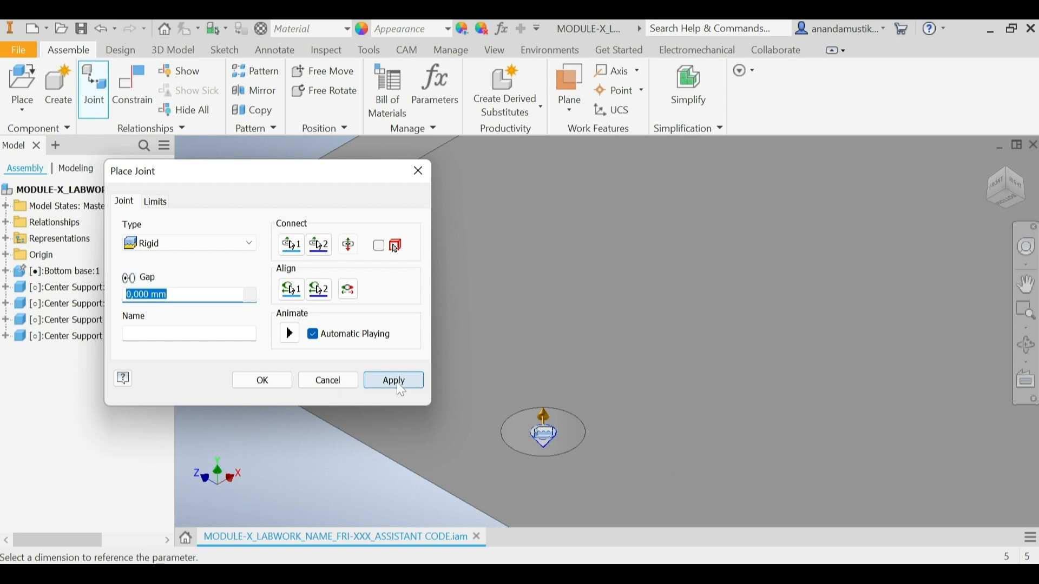
click(397, 384)
click(336, 375)
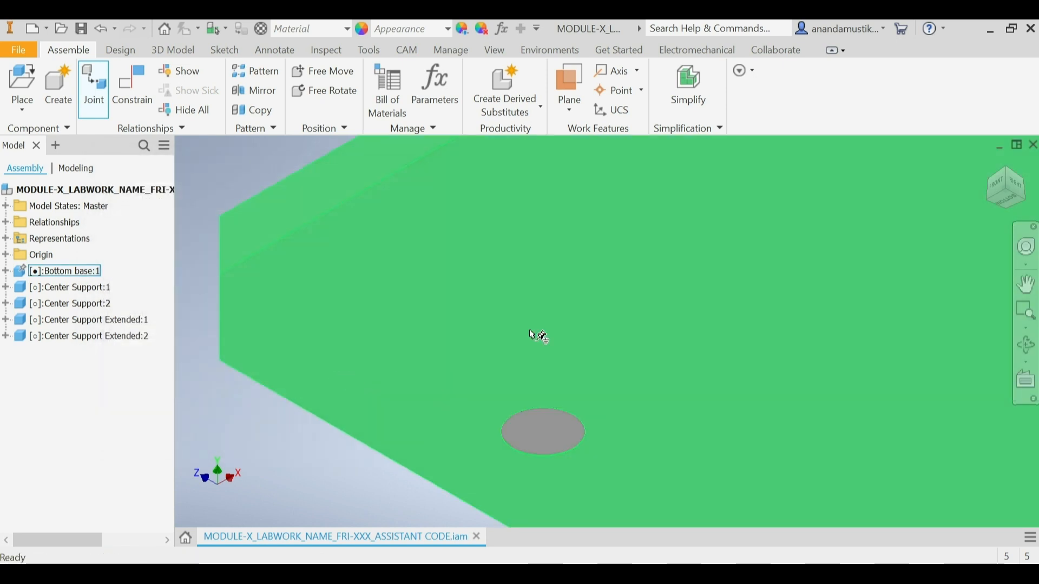
Step: Load the Upper base part for placement and rotate its preview by 90° twice about Y
click(1012, 189)
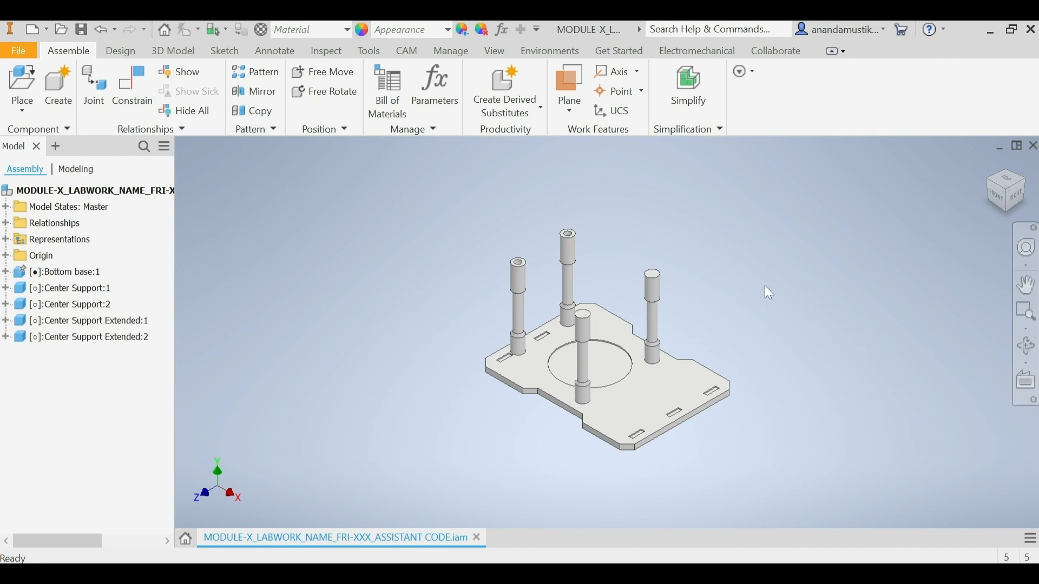
click(22, 80)
scroll(320, 309, down, 1)
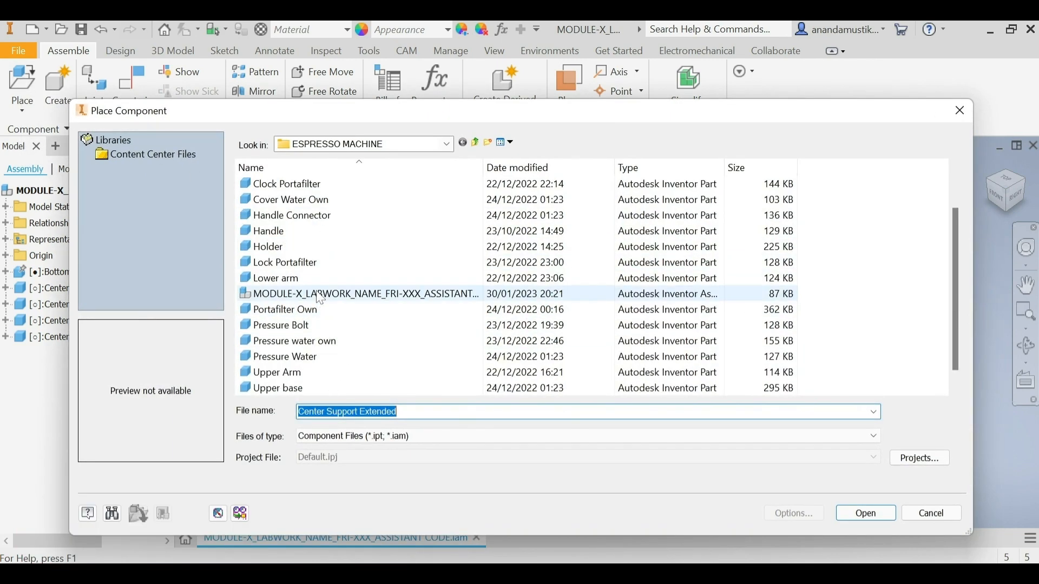
scroll(320, 300, down, 1)
click(300, 377)
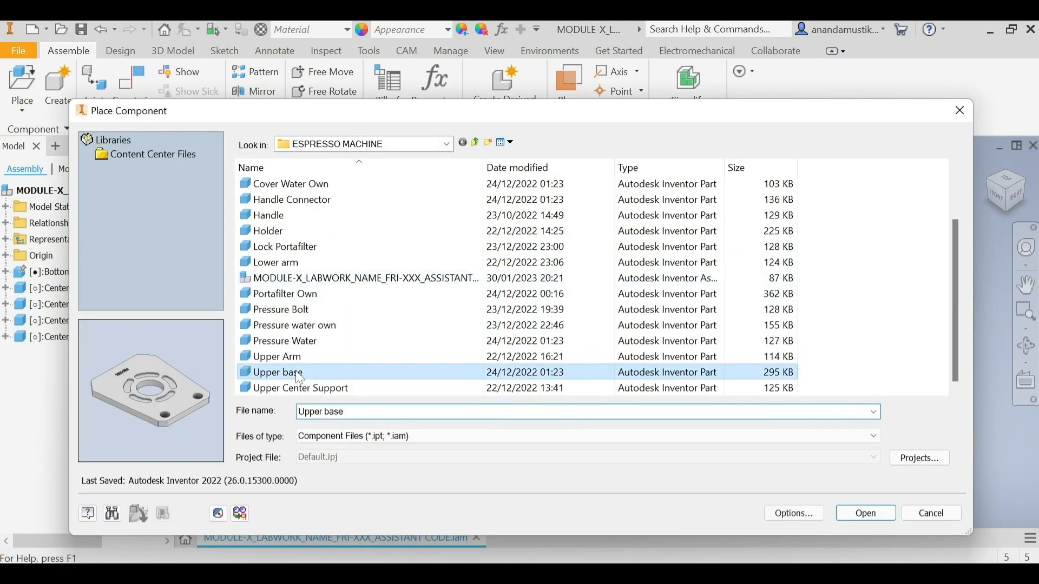
click(868, 514)
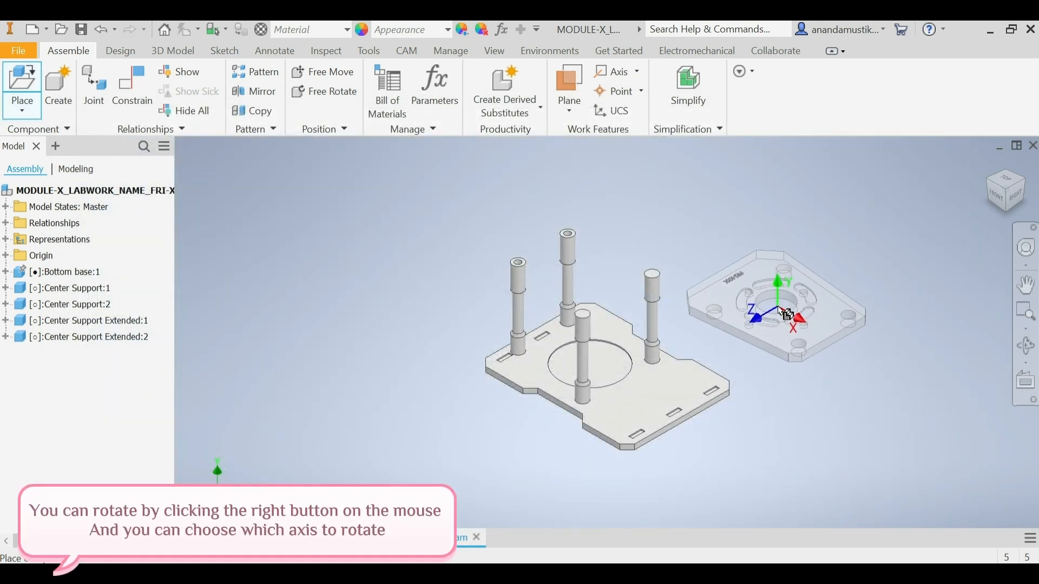
right_click(777, 314)
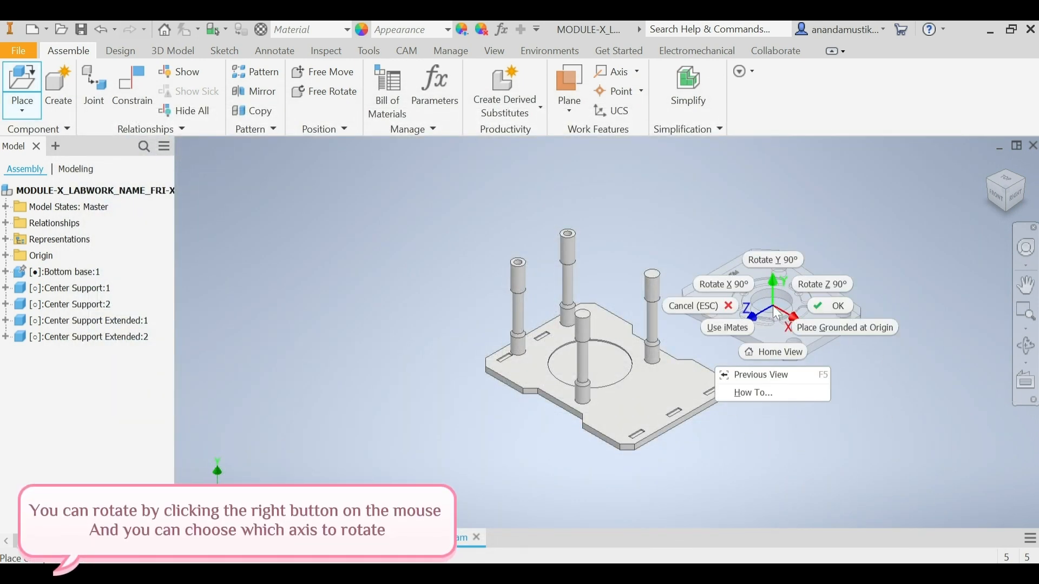
click(765, 262)
right_click(769, 296)
click(761, 245)
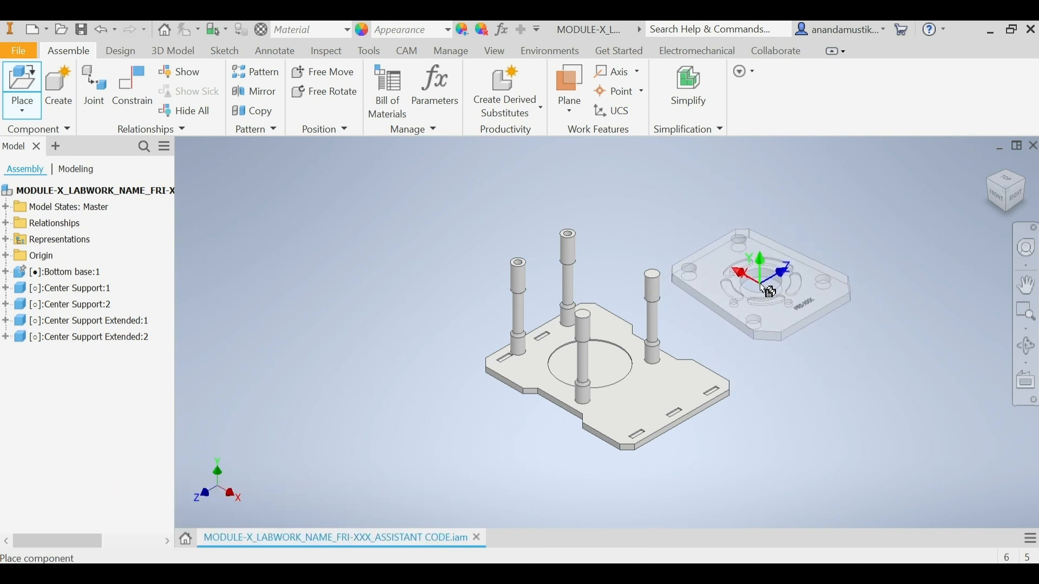
Step: Place one instance of the Upper base beside the supports and finish placing it
right_click(767, 291)
click(802, 284)
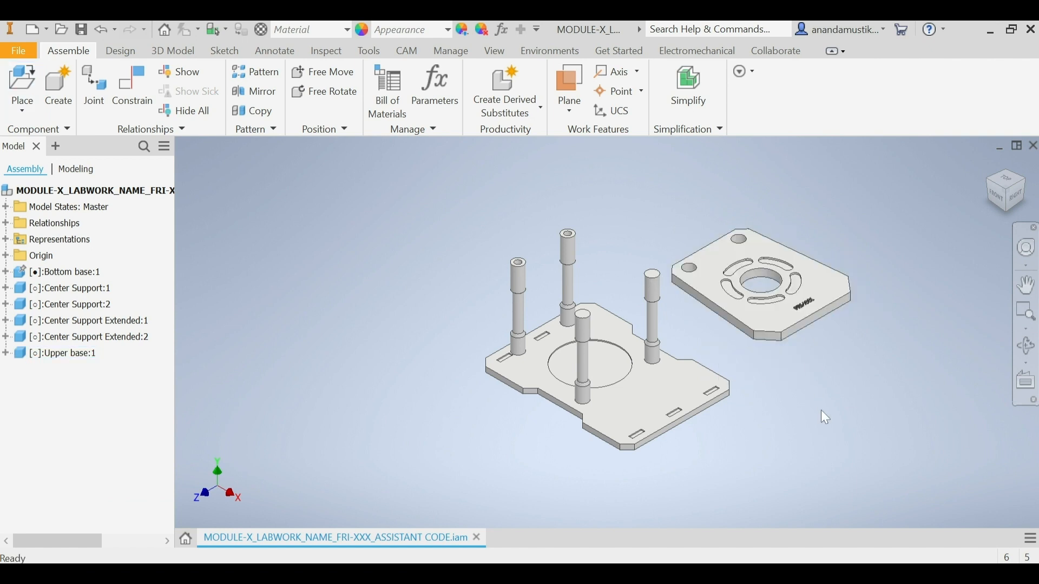
Step: Apply an opposed Insert constraint between the inner edge of an Upper base underside hole and the first Center Support's top edge
click(131, 92)
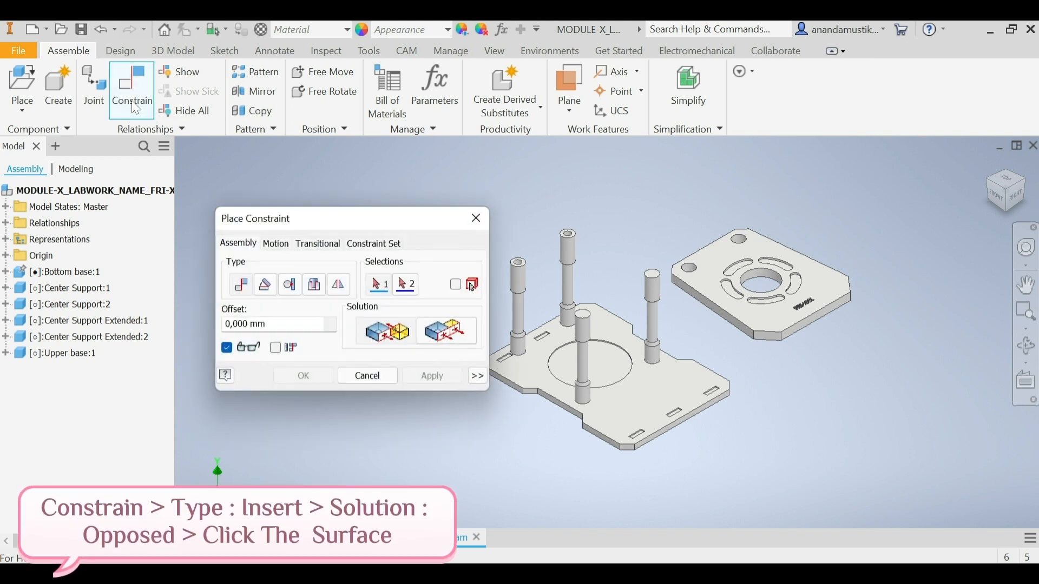
click(314, 284)
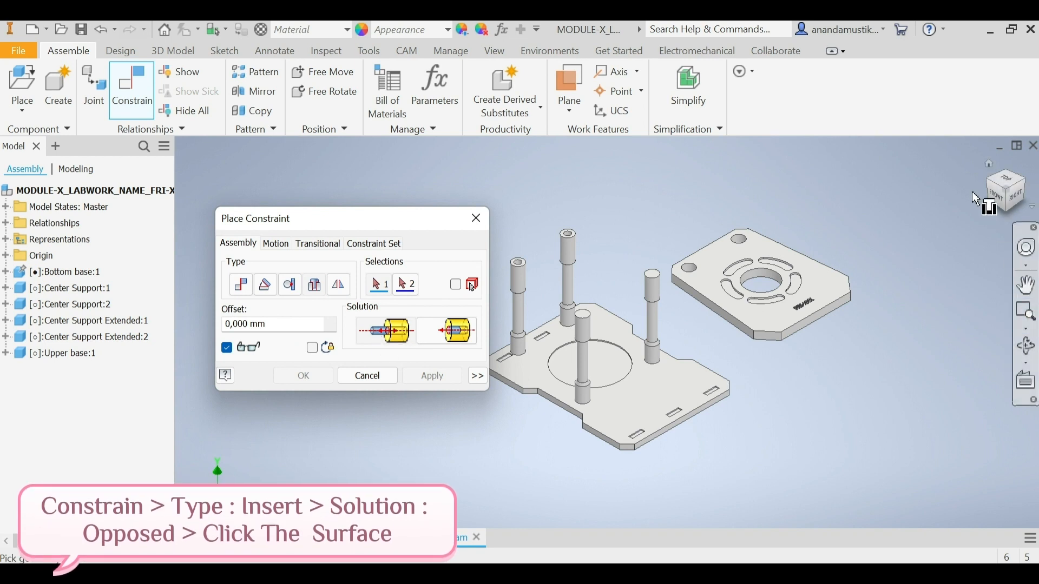
click(1010, 217)
scroll(719, 324, down, 5)
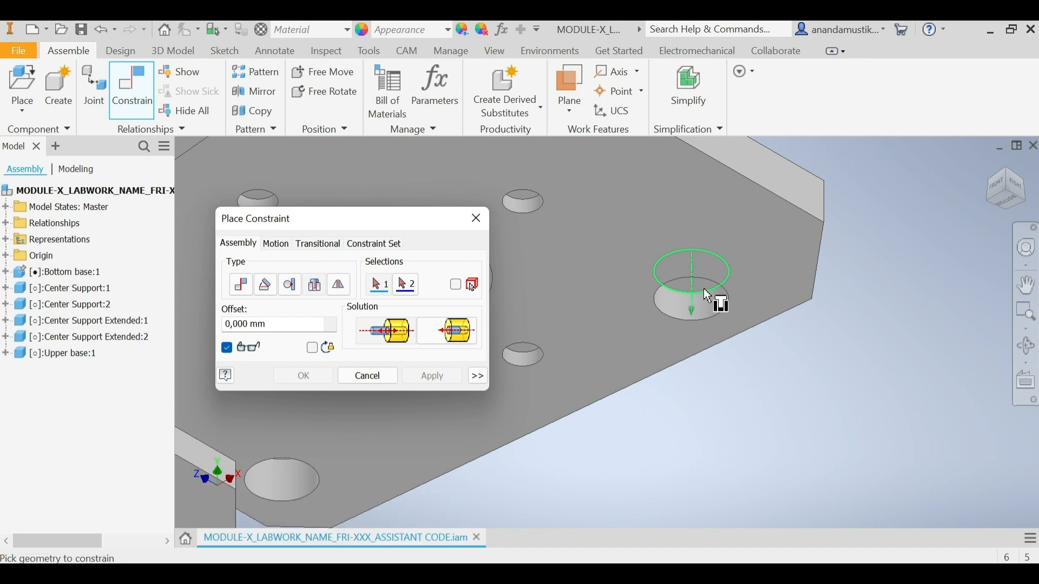
click(703, 288)
scroll(706, 321, down, 5)
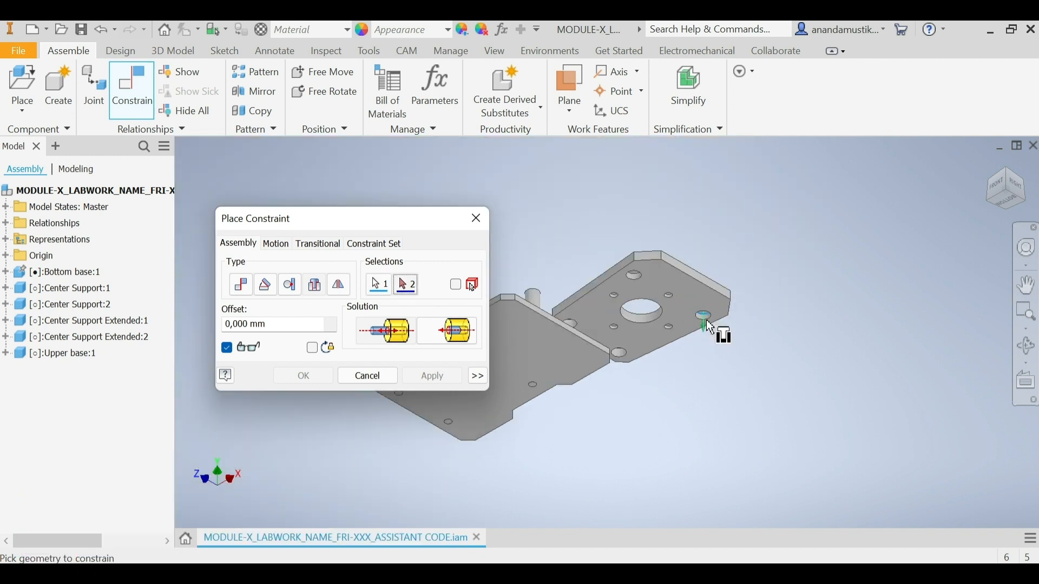
scroll(524, 291, up, 5)
scroll(524, 291, up, 3)
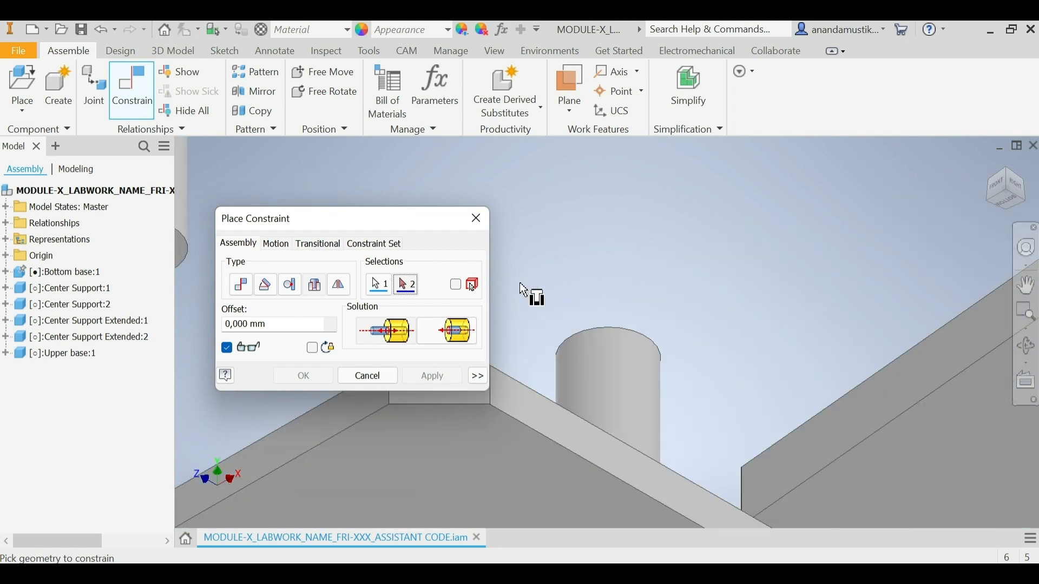
click(628, 335)
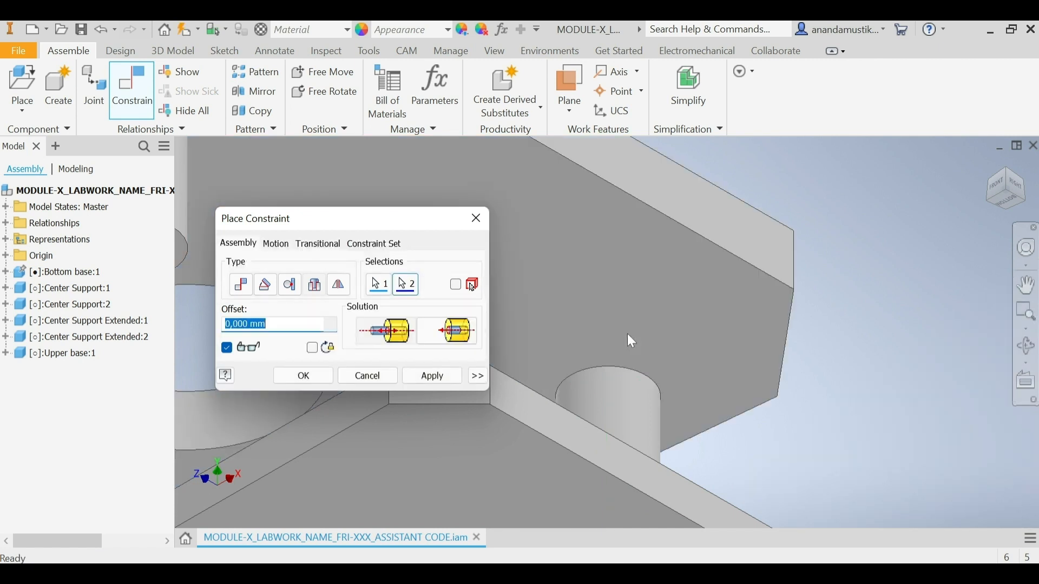
click(441, 378)
click(374, 378)
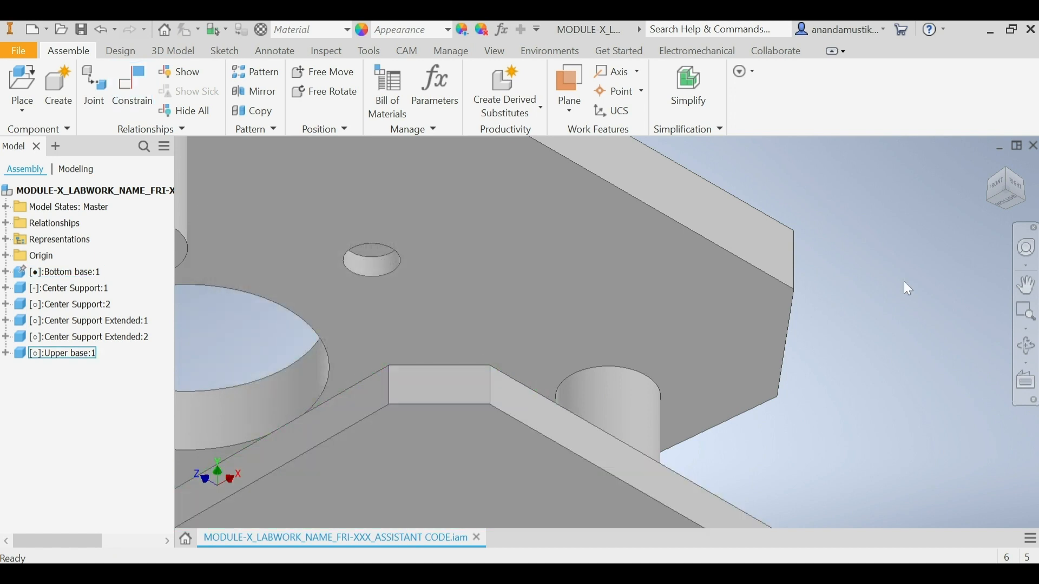
Step: Swing the Upper base about its constrained Center Support to expose the other underside corner hole
click(1008, 178)
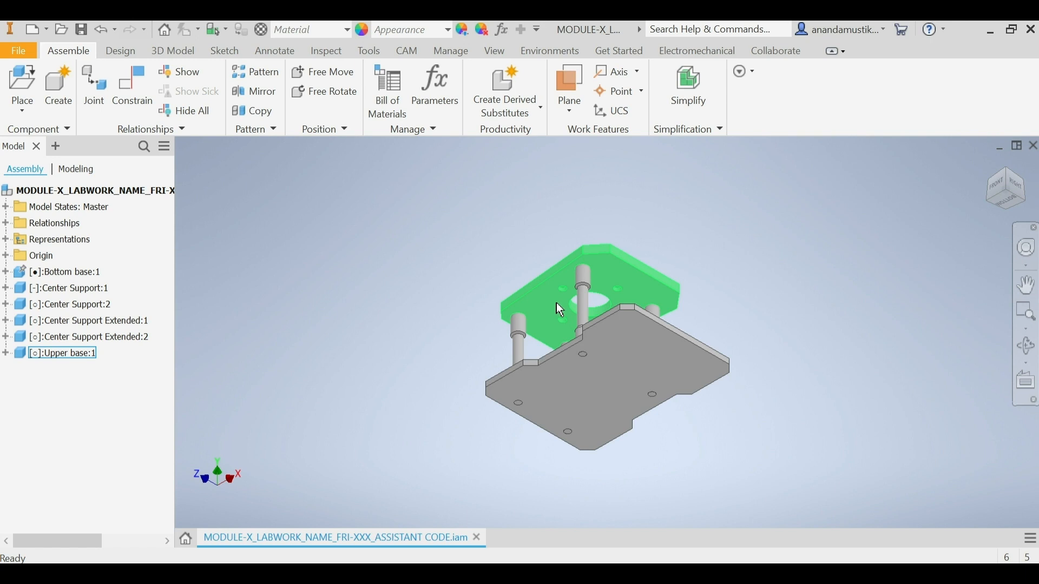
drag(551, 298, 574, 330)
click(721, 244)
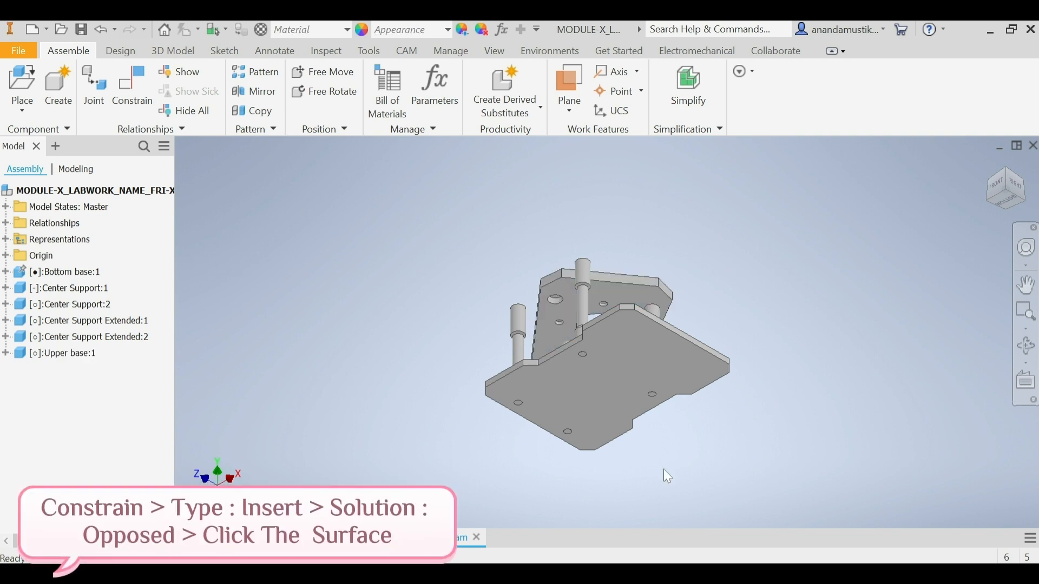
Step: Apply an opposed Insert constraint between the exposed Upper base hole's inner edge and the second Center Support's top edge
click(124, 101)
click(326, 289)
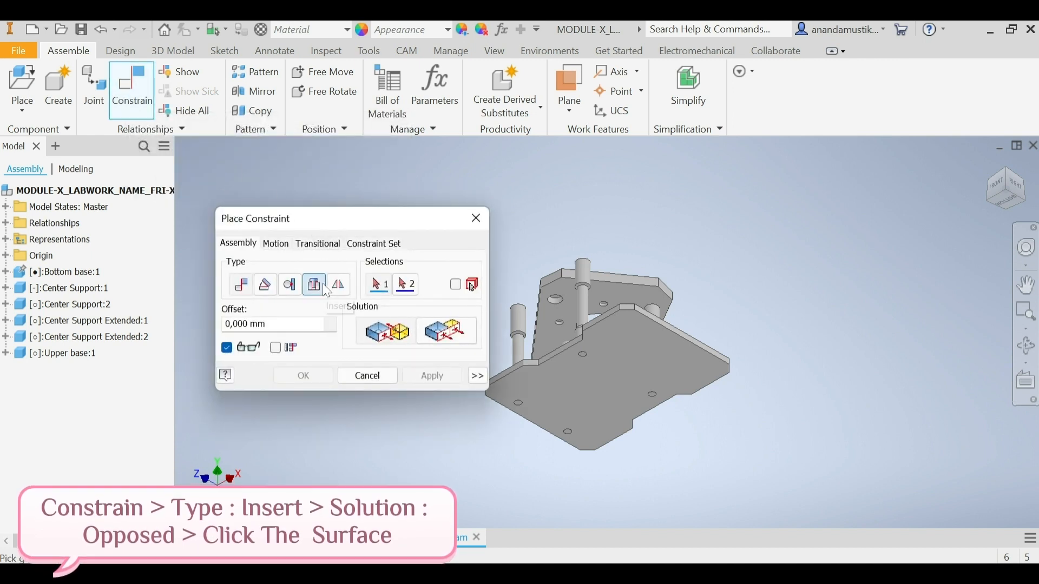
click(323, 284)
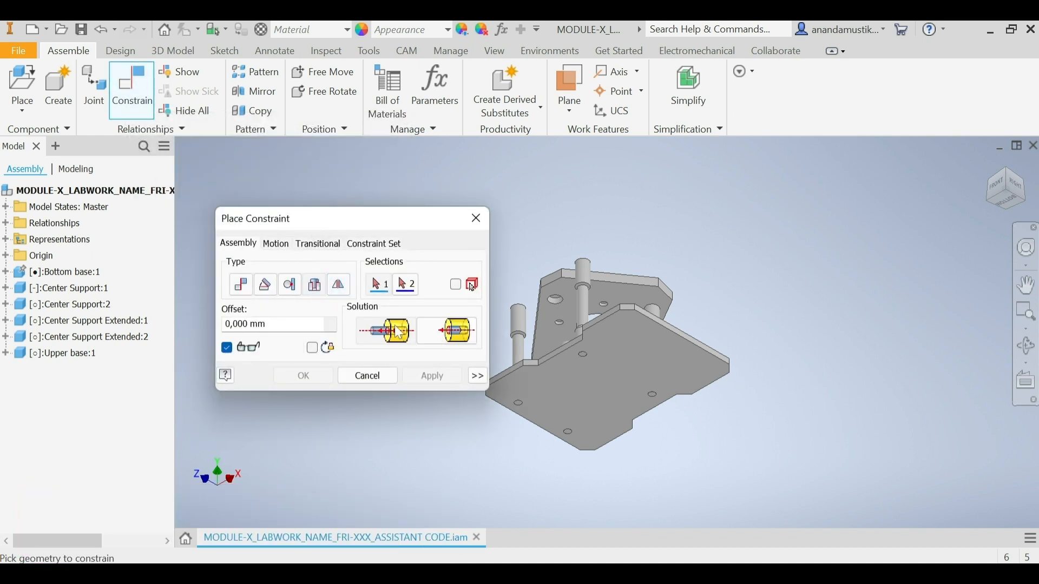
scroll(557, 295, up, 5)
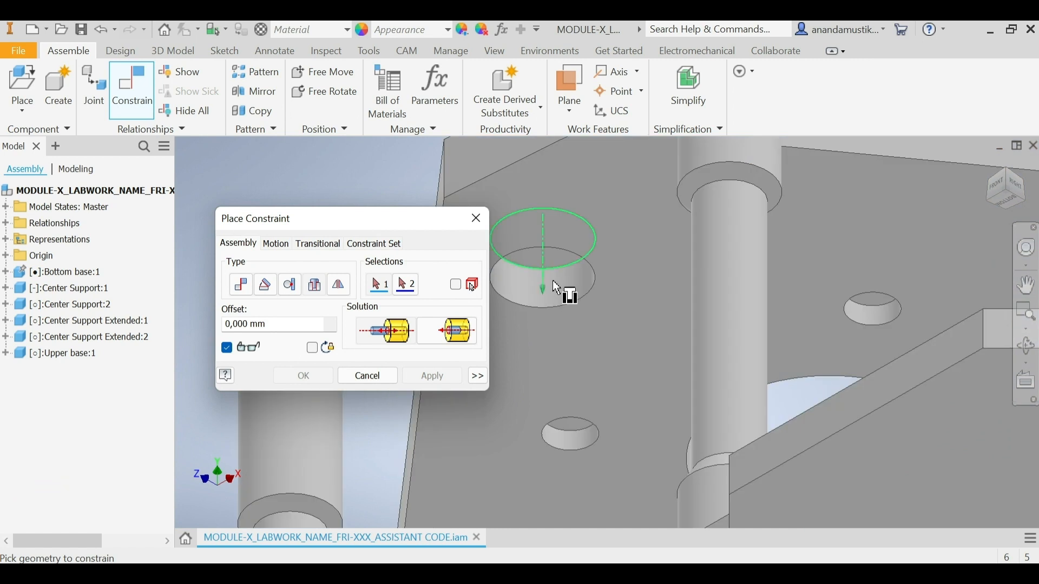
click(553, 273)
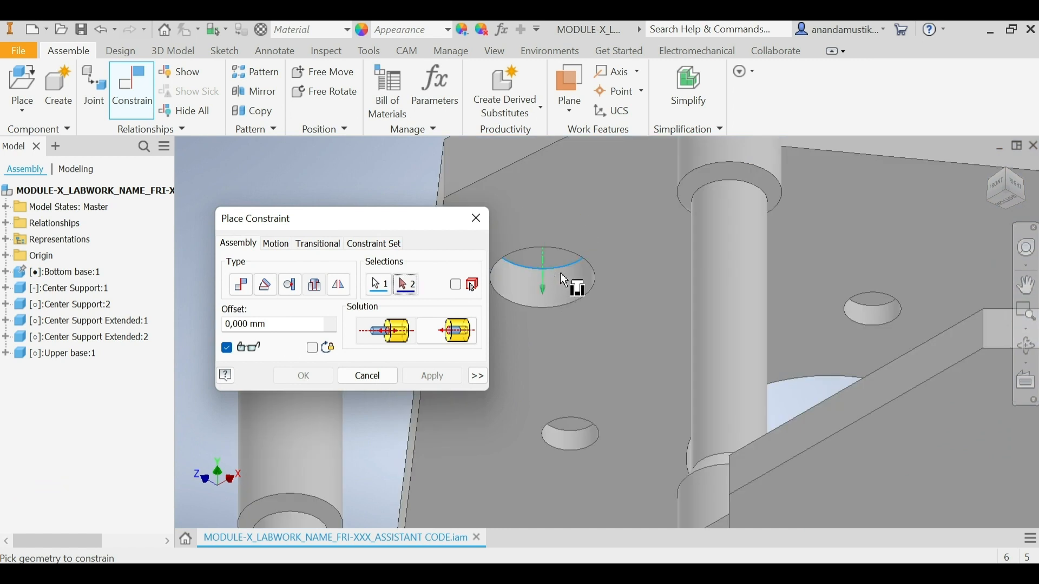
scroll(560, 273, down, 5)
click(618, 184)
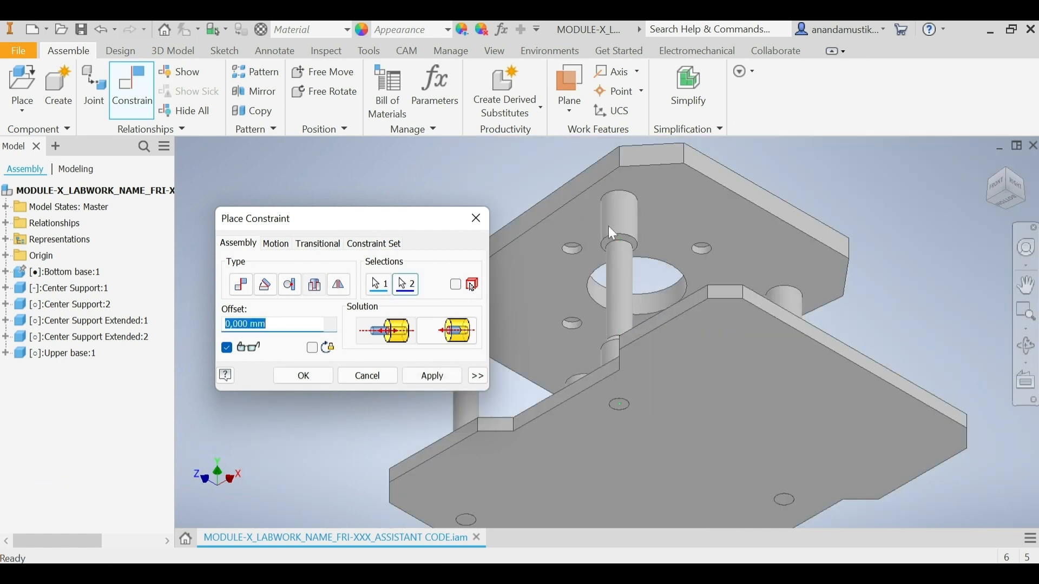
click(431, 378)
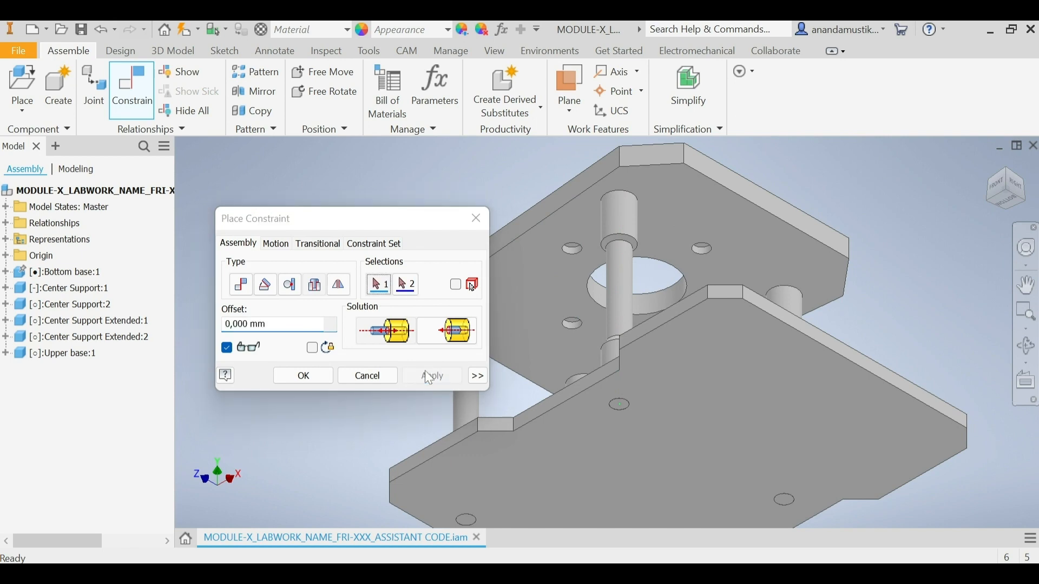
click(373, 375)
Step: Place two instances of the Upper Center Support part above the Upper base and finish placing them
click(1023, 188)
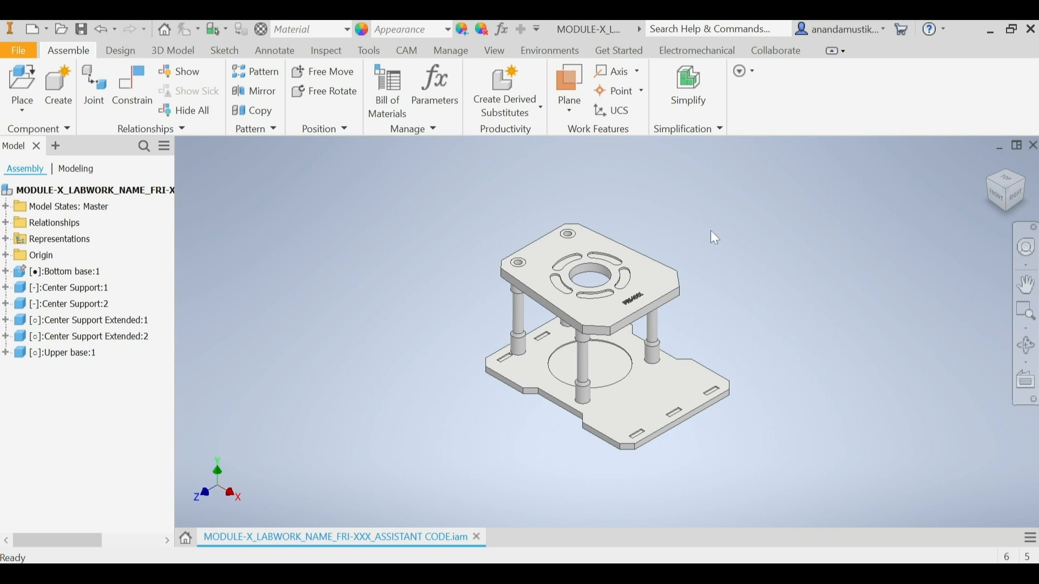
click(23, 81)
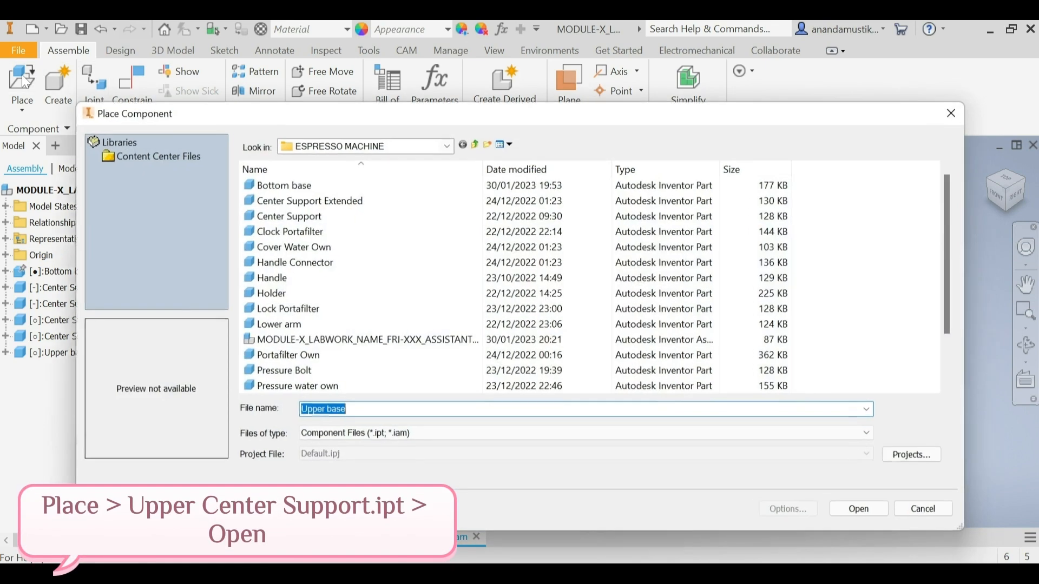
scroll(345, 341, down, 2)
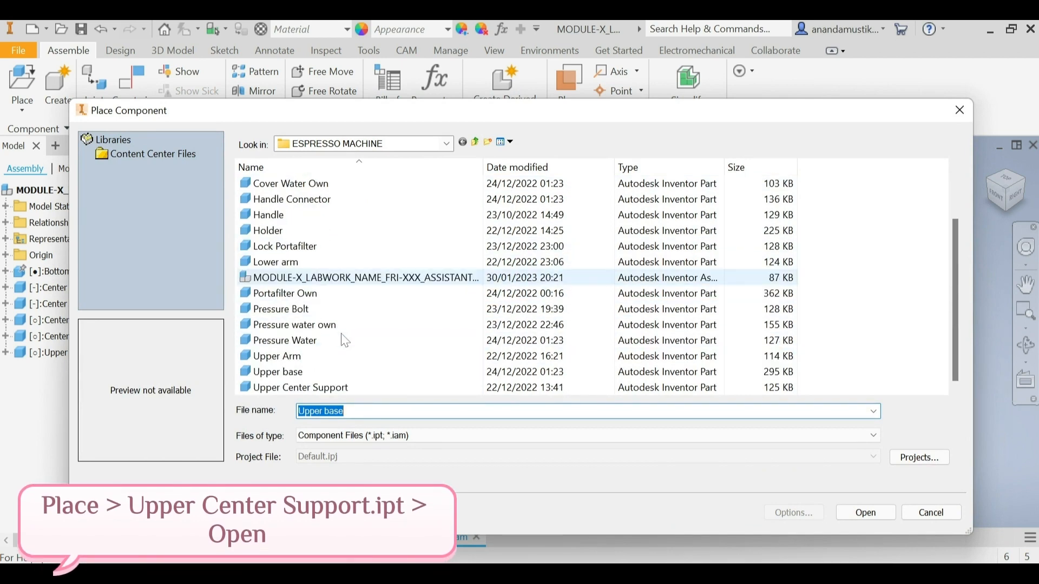
click(314, 388)
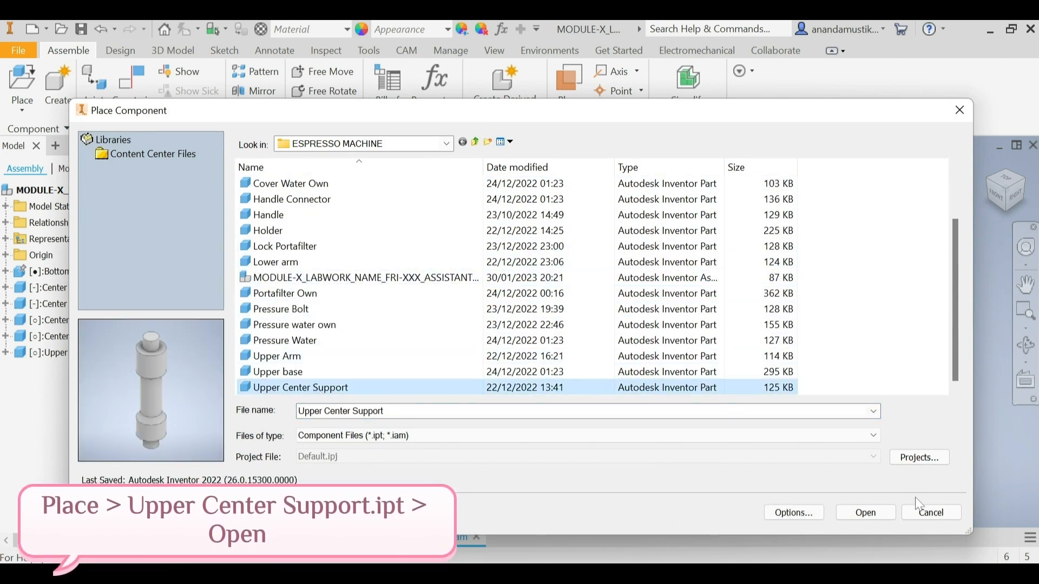
click(856, 518)
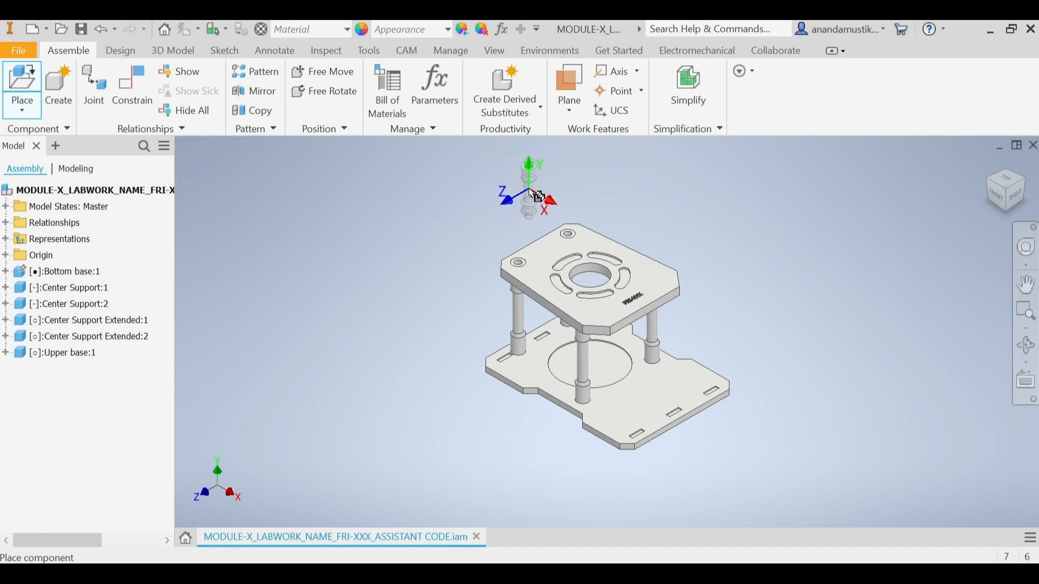
click(538, 198)
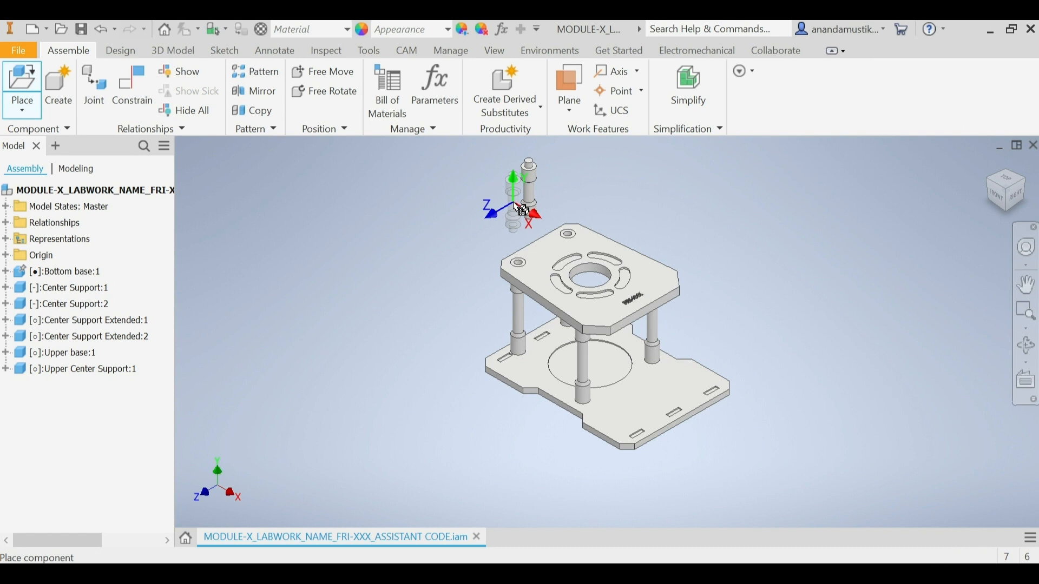
click(518, 208)
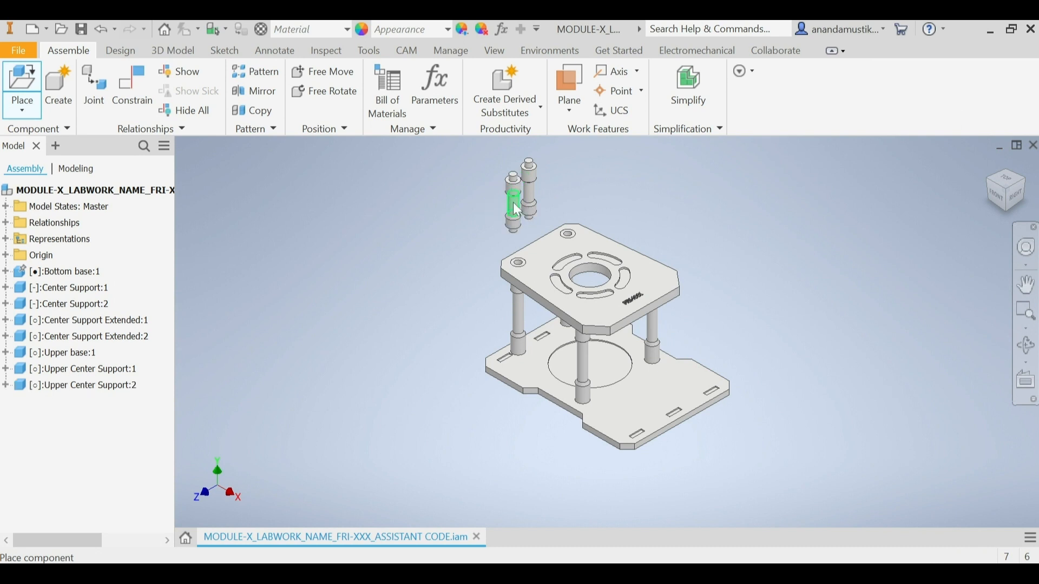
right_click(518, 209)
click(553, 202)
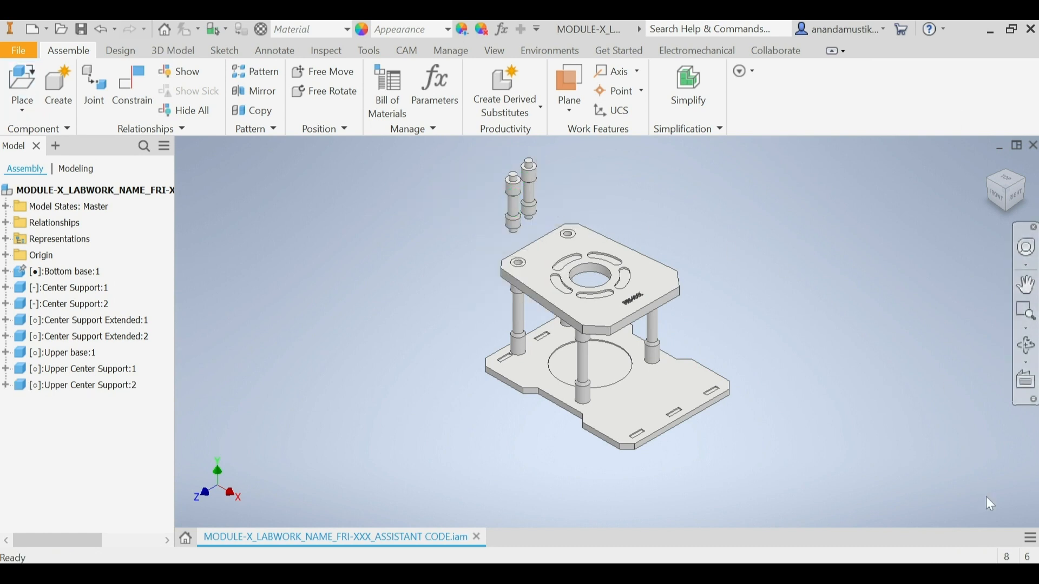
Step: Apply a Rigid joint between the first Upper Center Support's lower pin end and the bottom edge of the Upper base's rear hole
click(97, 83)
click(230, 243)
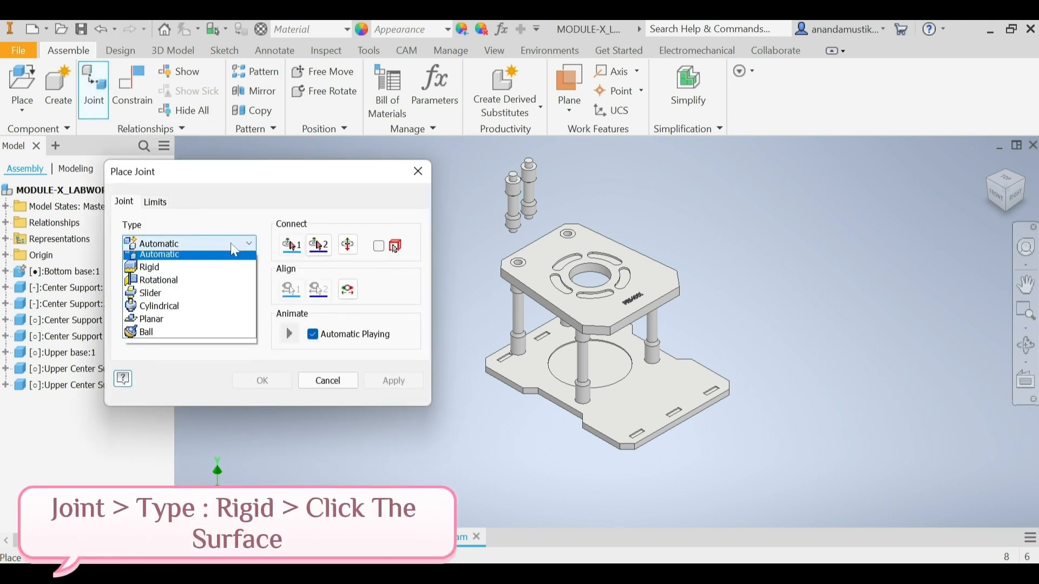
click(227, 272)
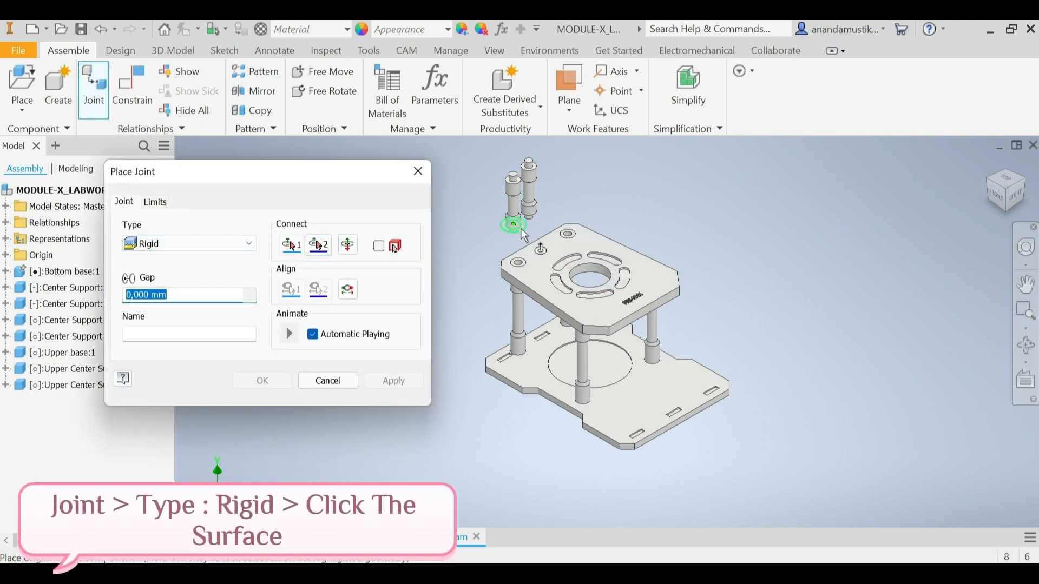
scroll(533, 228, down, 5)
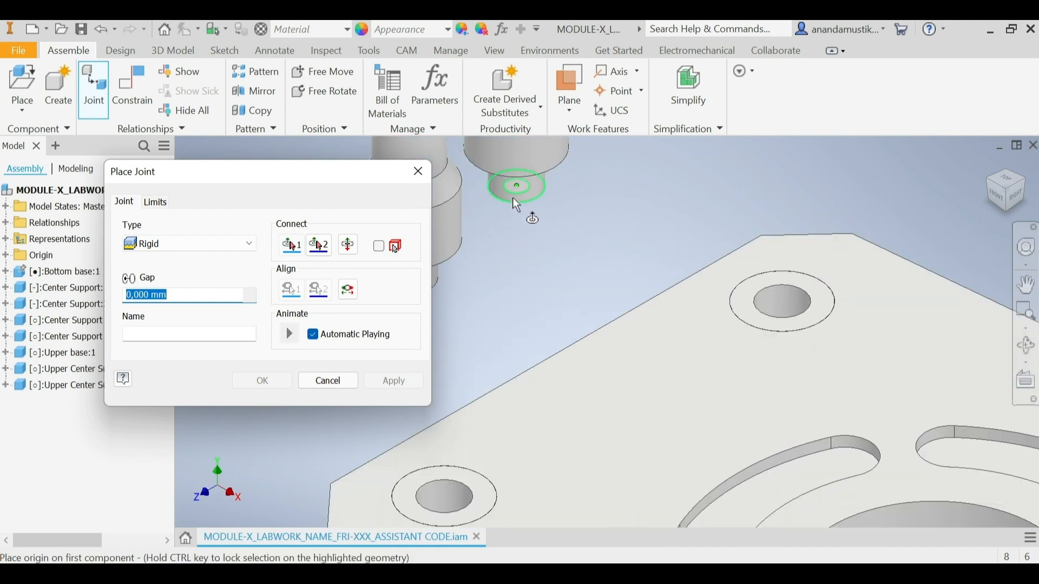
scroll(504, 160, up, 5)
scroll(503, 154, down, 6)
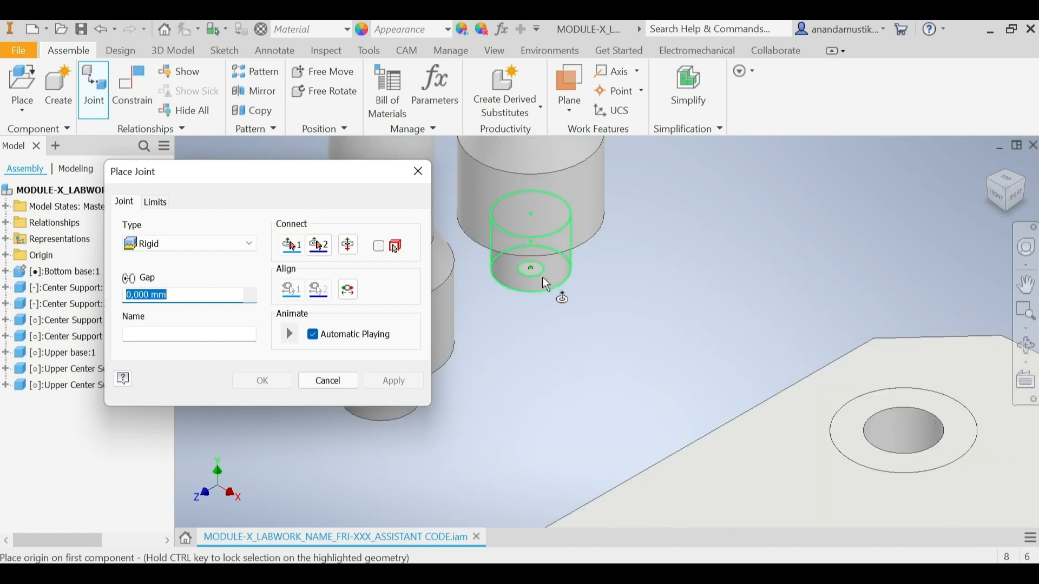
click(547, 287)
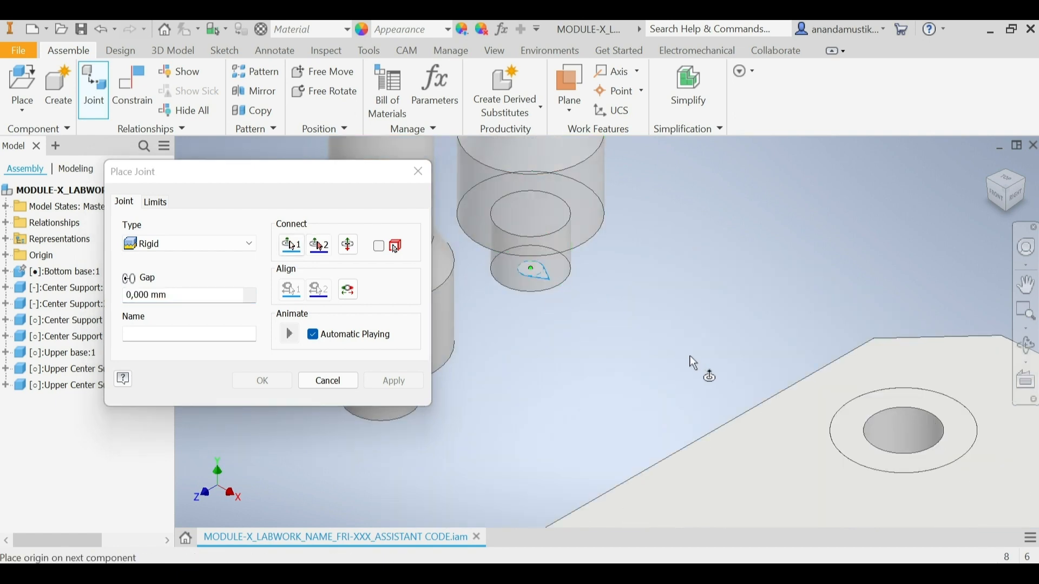
scroll(646, 357, up, 4)
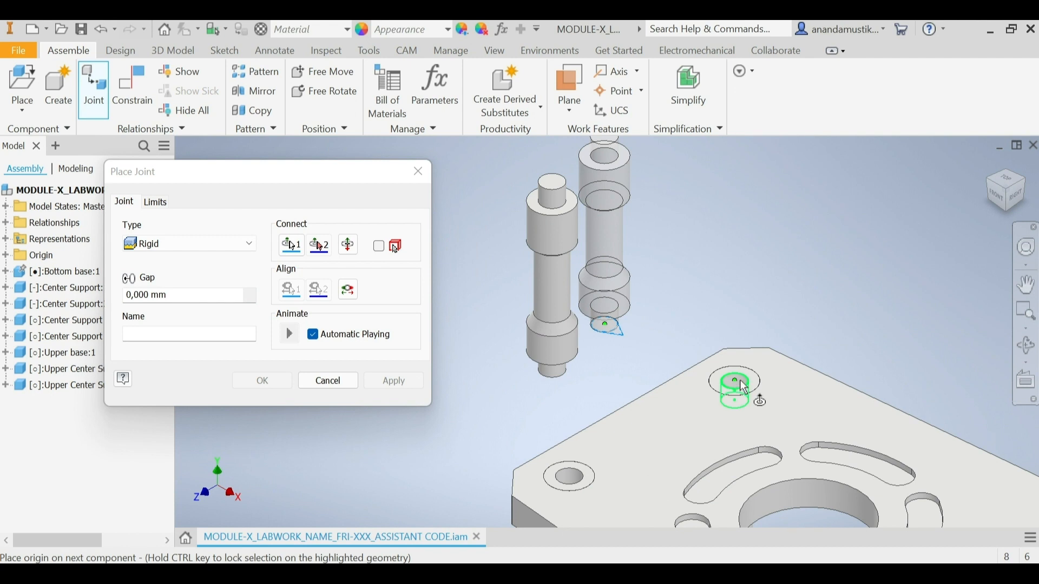
scroll(740, 380, down, 5)
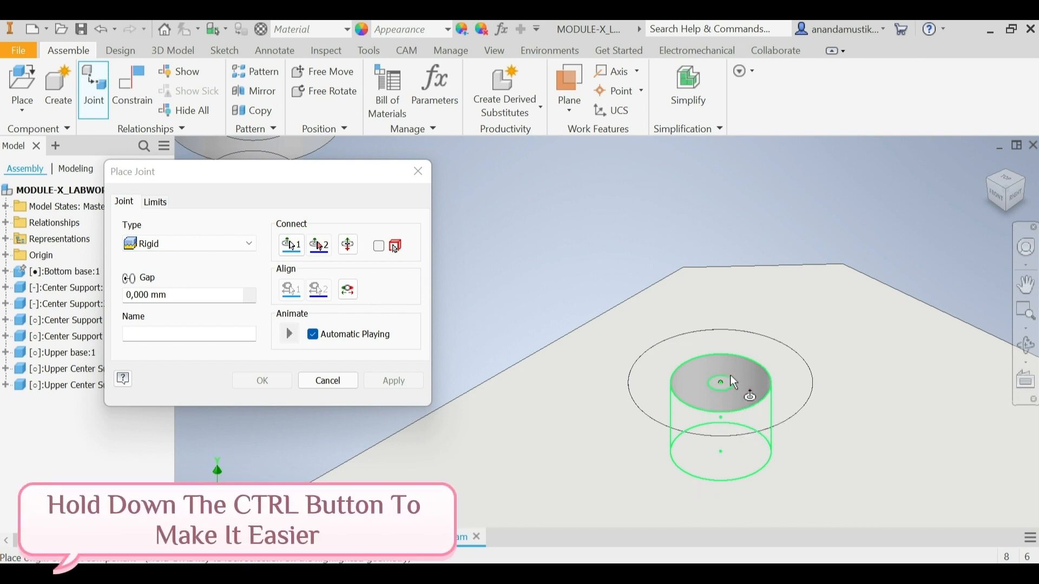
mouse_move(731, 376)
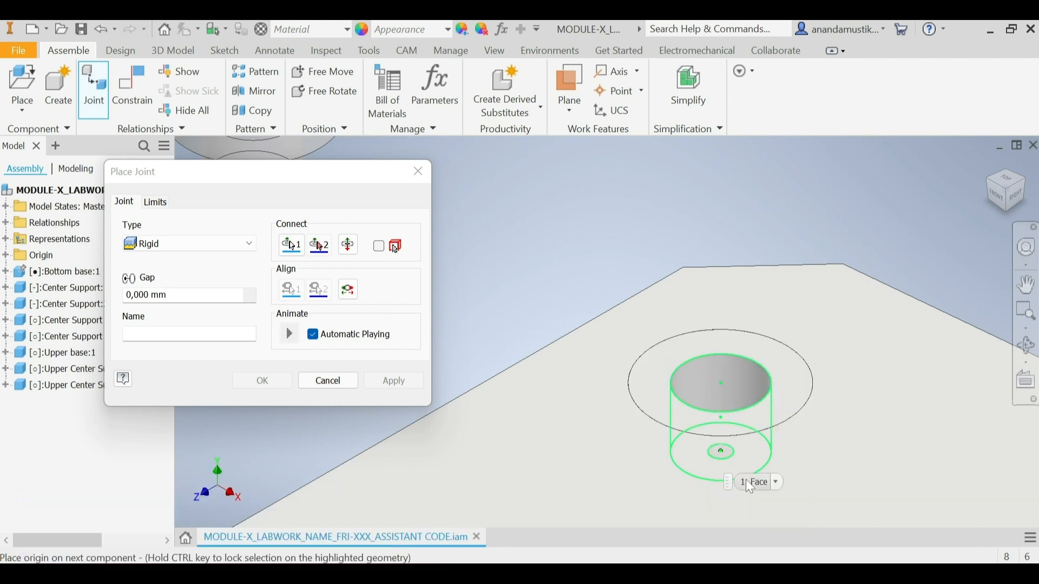
click(727, 455)
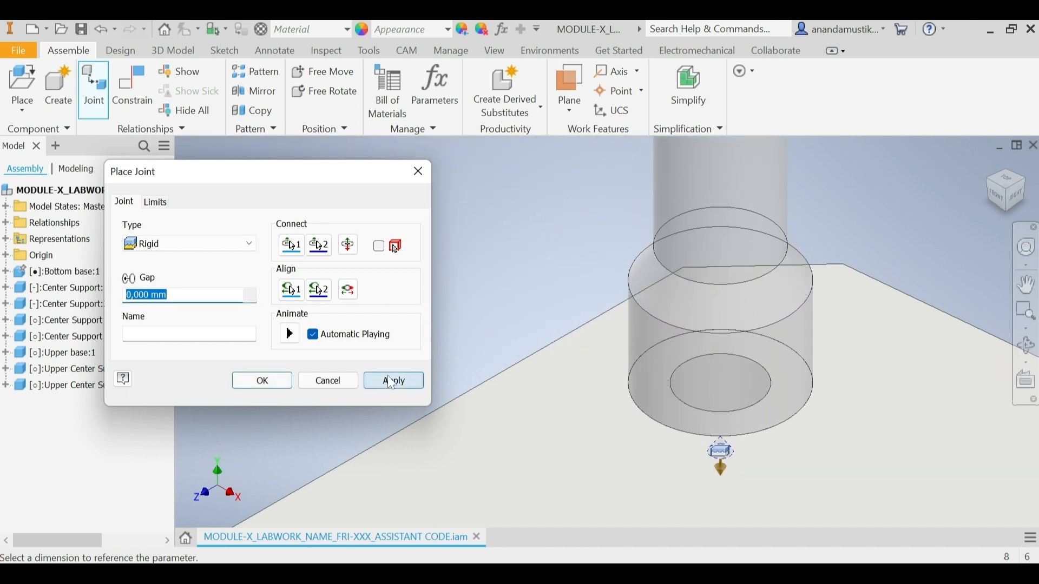
click(404, 383)
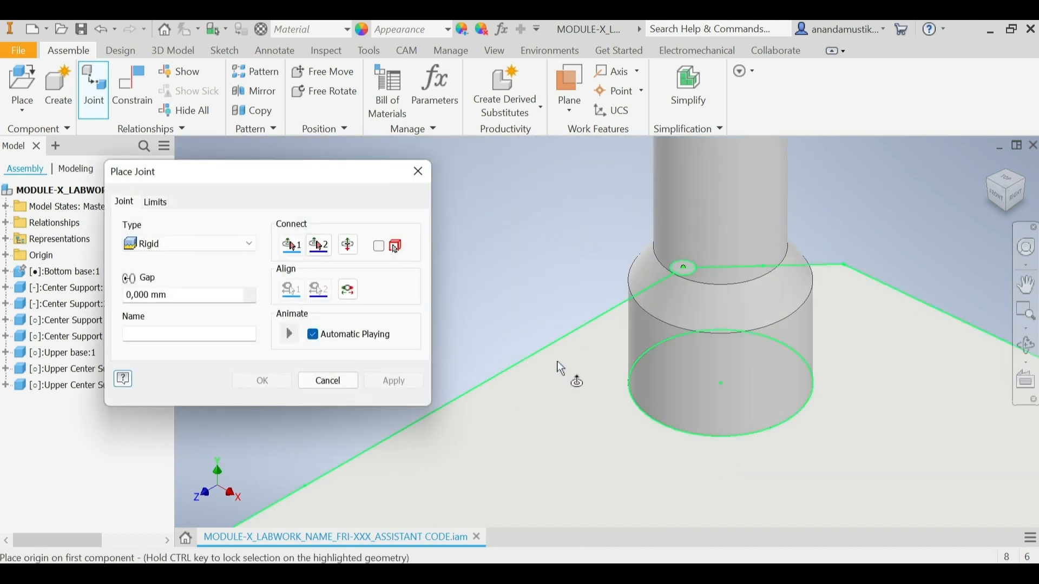
Step: Apply a Rigid joint between the second Upper Center Support's lower pin end and the bottom edge of the Upper base's remaining rear corner hole
scroll(598, 361, down, 5)
scroll(540, 371, up, 6)
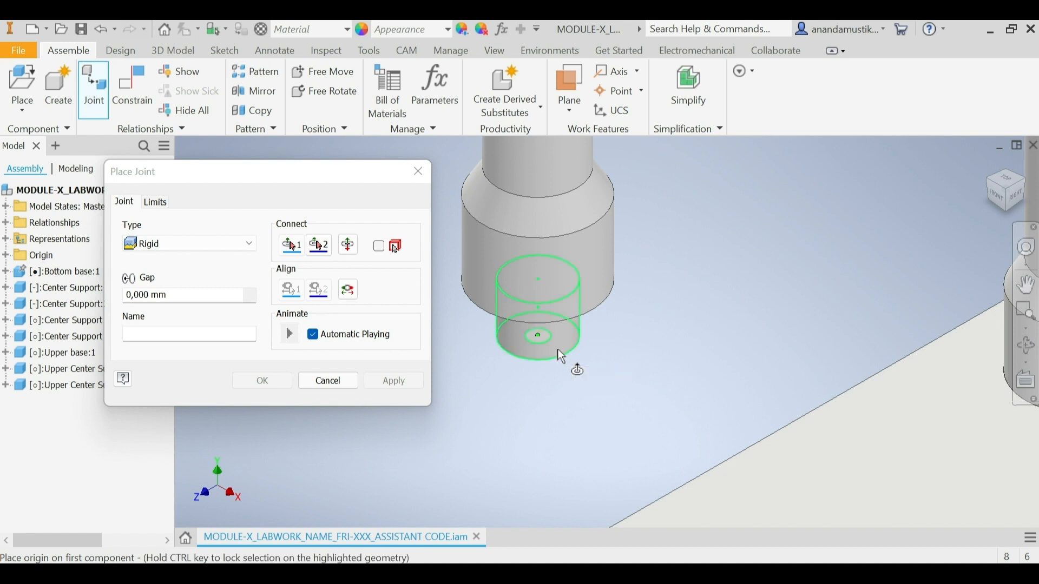
scroll(558, 350, up, 3)
scroll(574, 348, down, 3)
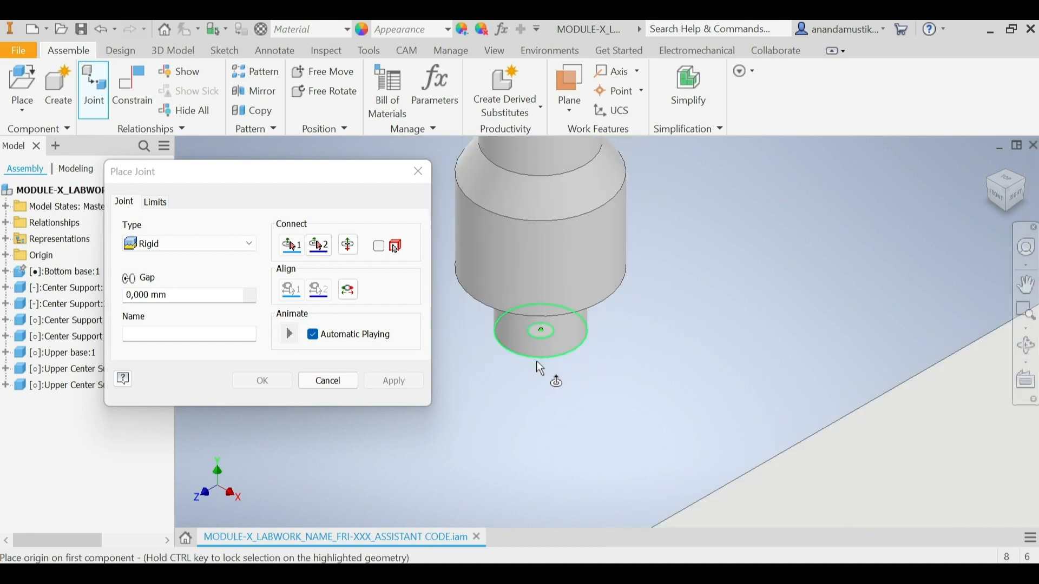
click(575, 343)
scroll(576, 345, down, 3)
scroll(576, 346, down, 3)
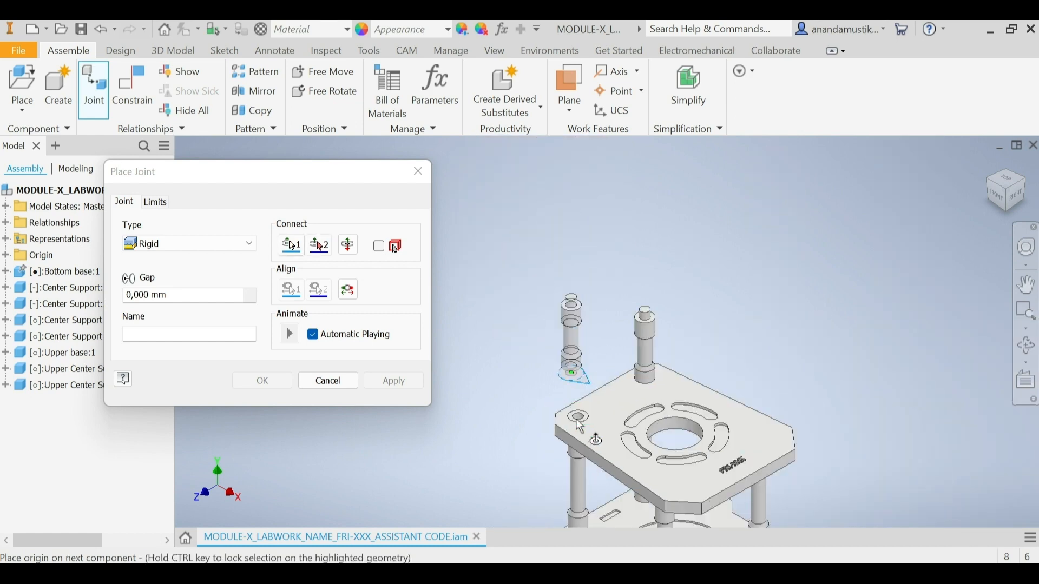
scroll(578, 420, up, 6)
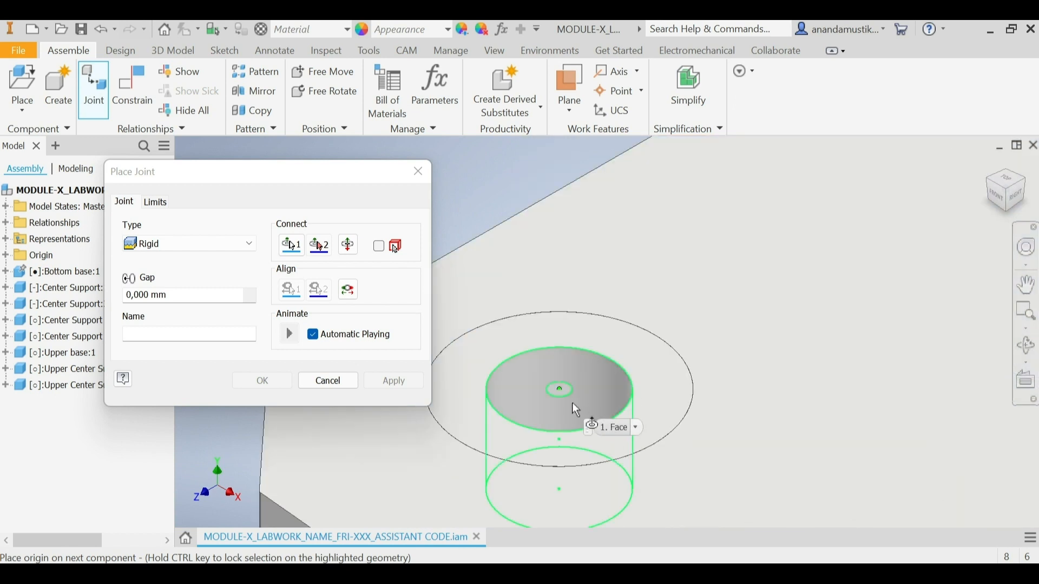
click(567, 488)
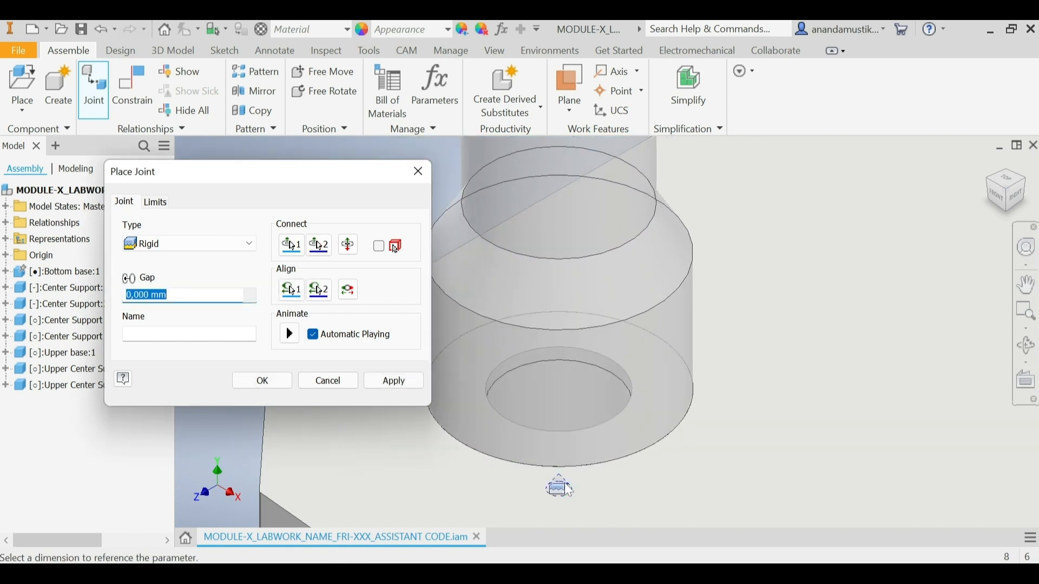
click(396, 385)
click(331, 386)
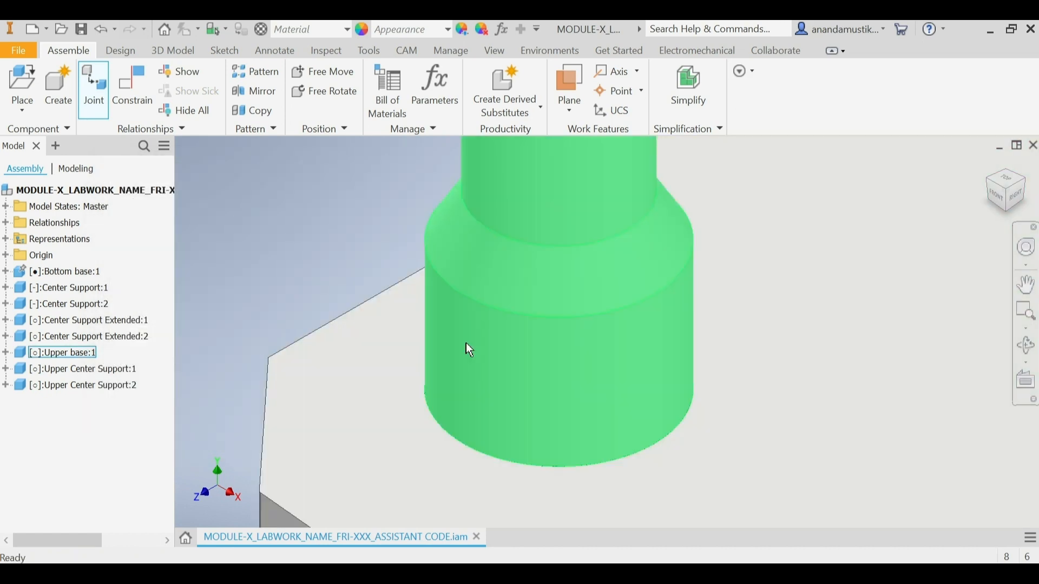
Step: Place one instance of the Holder part beside the Upper base, rotated 90° about Y, and finish placing it
click(1010, 202)
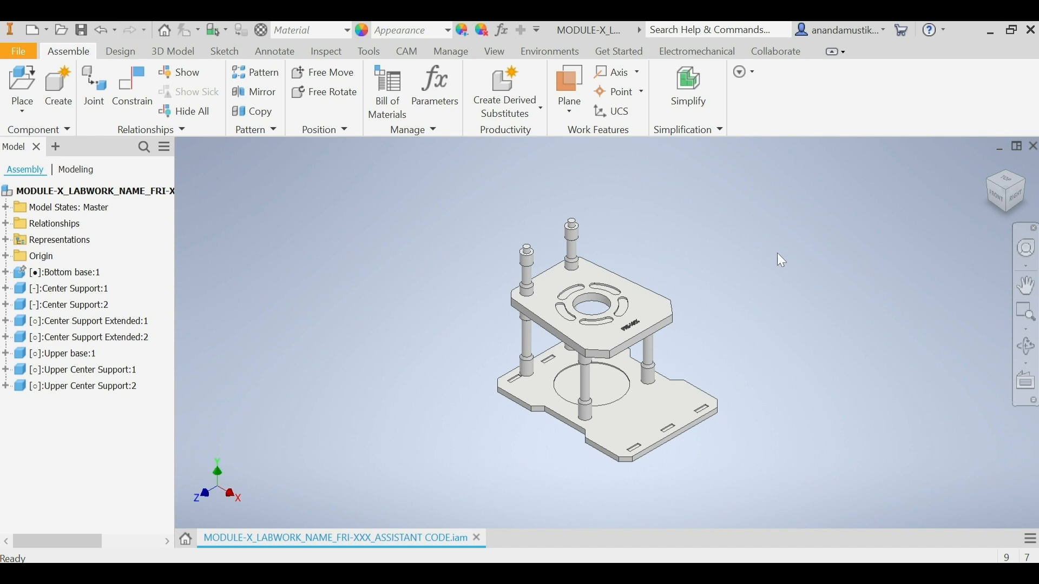
click(25, 83)
click(282, 295)
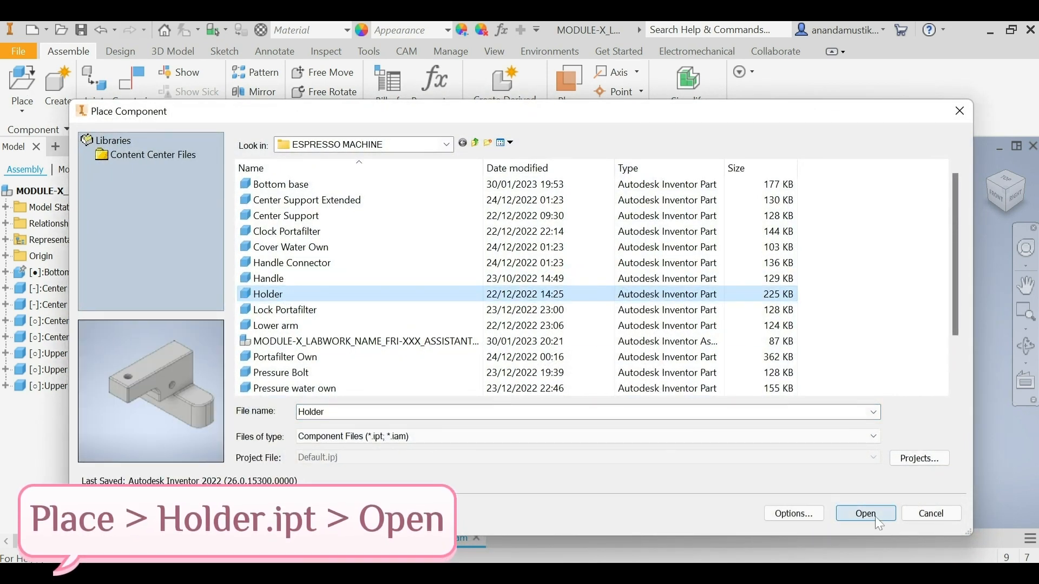
click(876, 519)
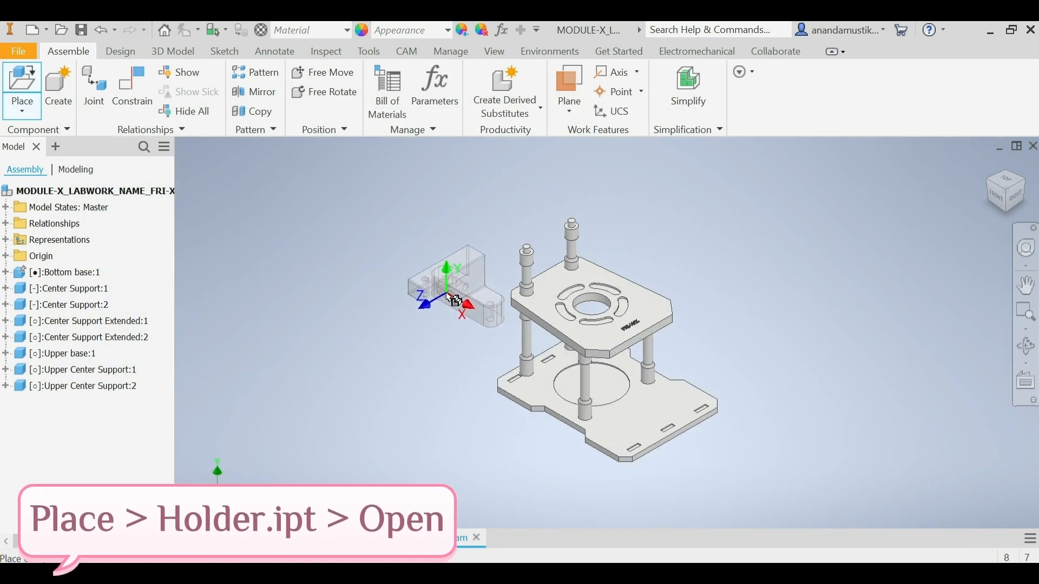
right_click(447, 301)
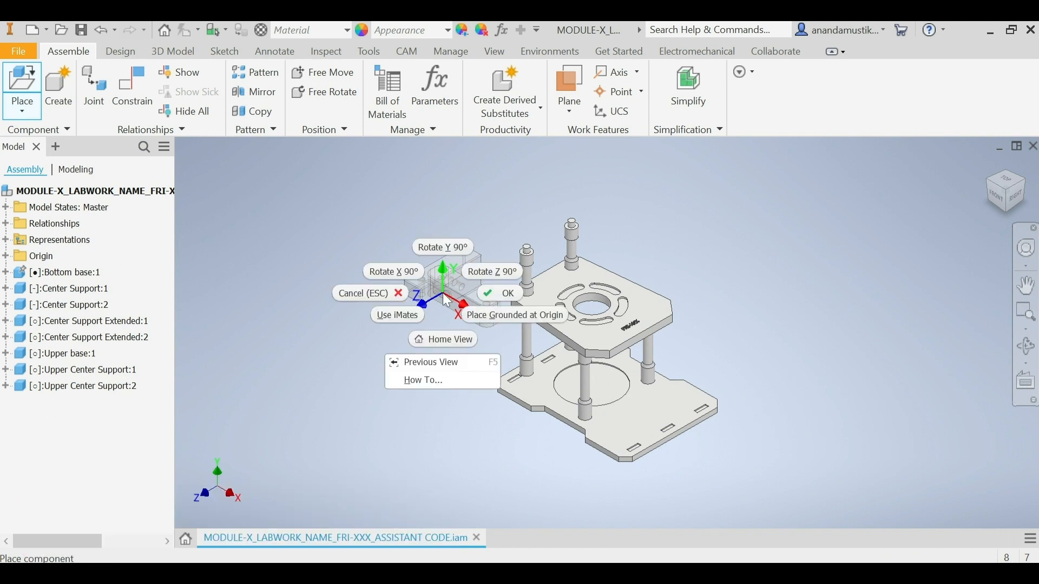
click(455, 250)
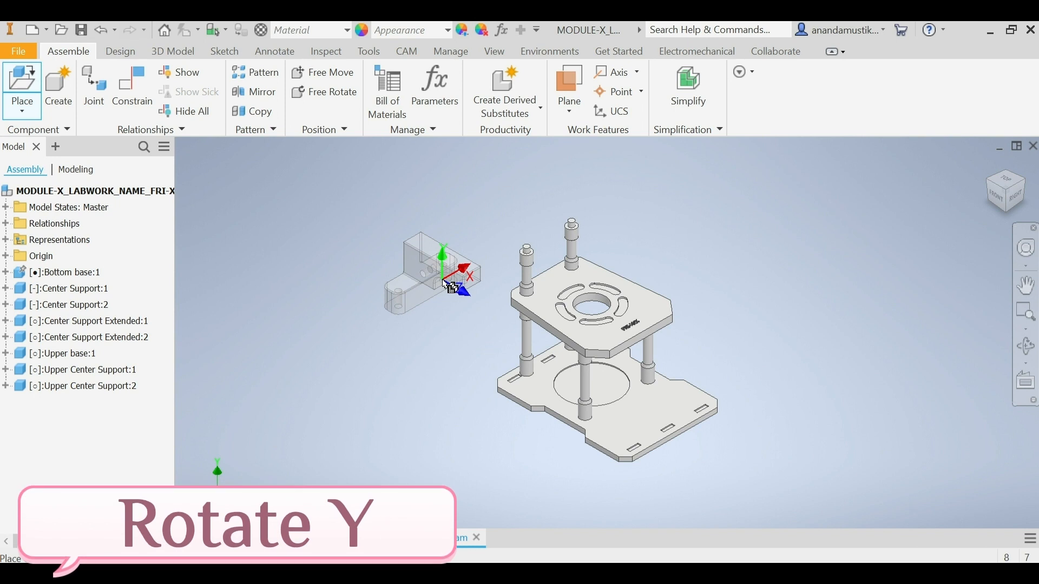
click(451, 286)
right_click(447, 288)
click(503, 283)
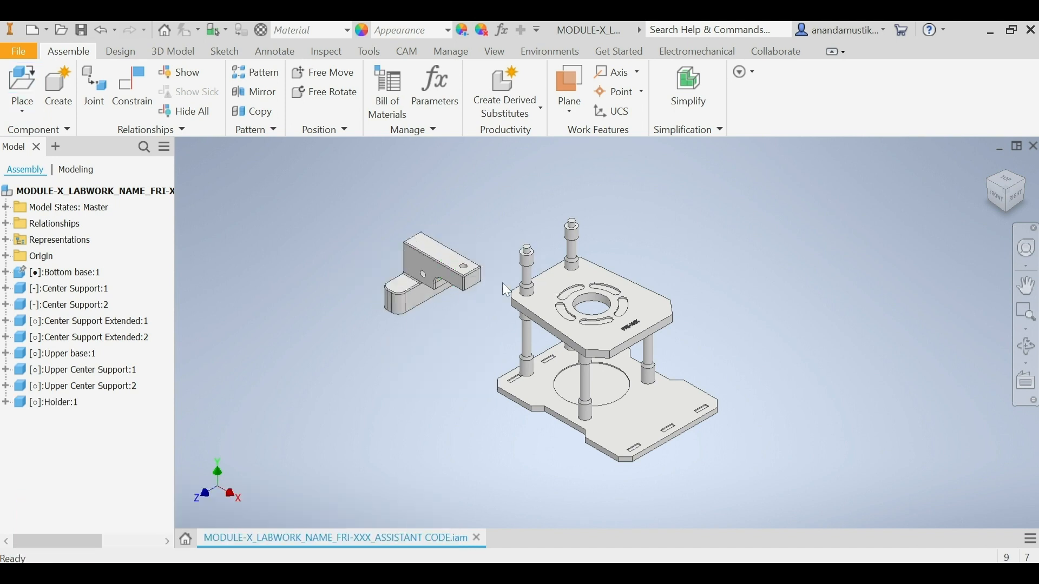
Step: Apply an opposed Insert constraint between the Holder's underside end hole edge and the shoulder edge around the rearmost Upper Center Support's top pin
click(135, 105)
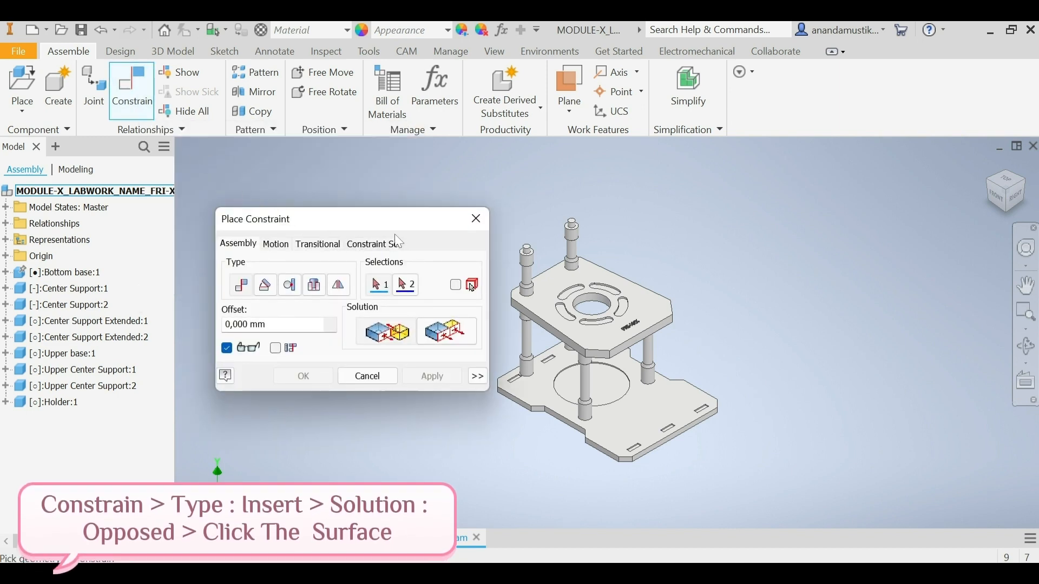
click(315, 286)
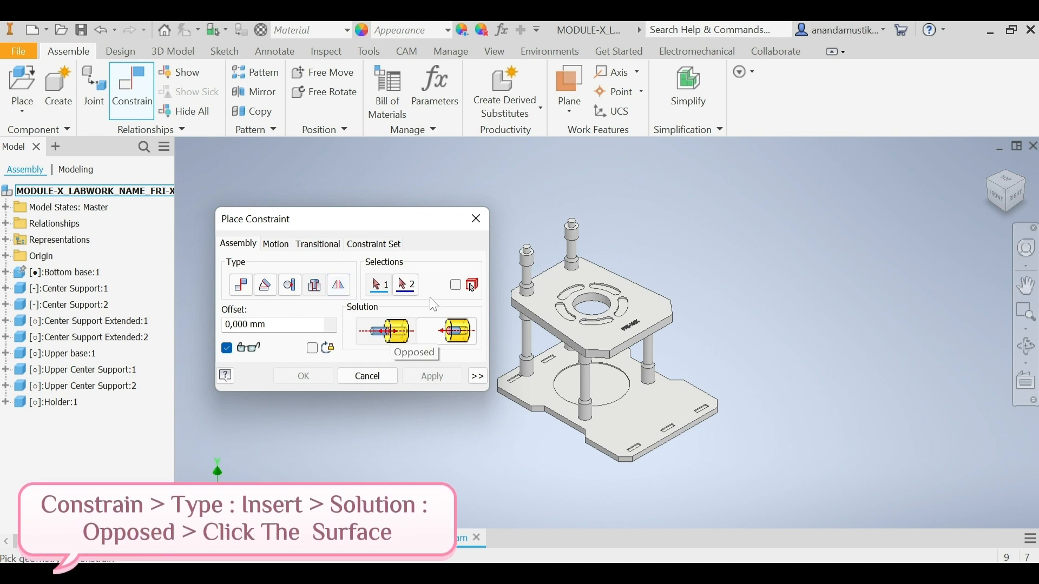
scroll(674, 287, down, 3)
scroll(580, 295, up, 5)
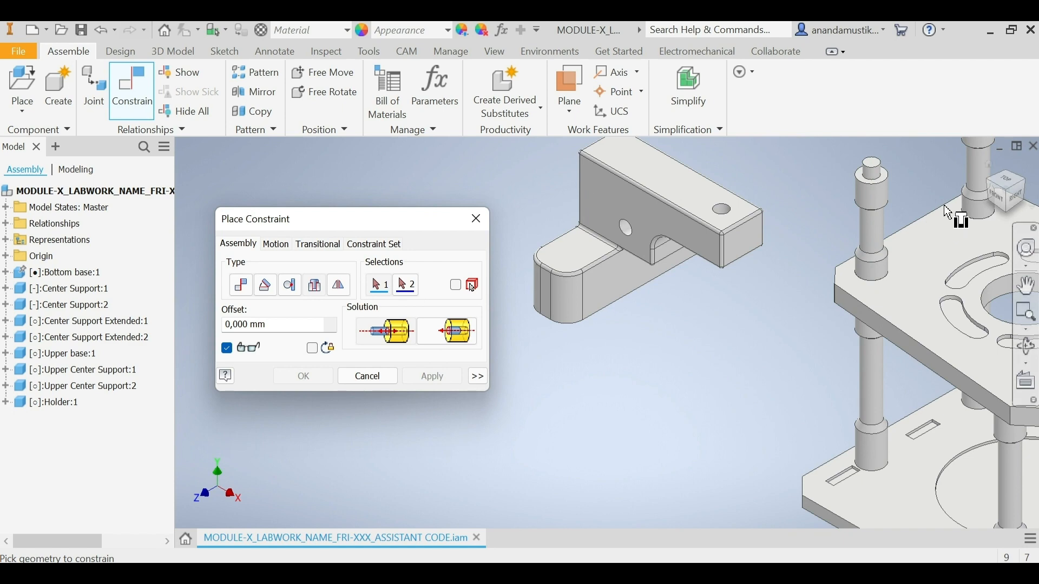
click(1013, 219)
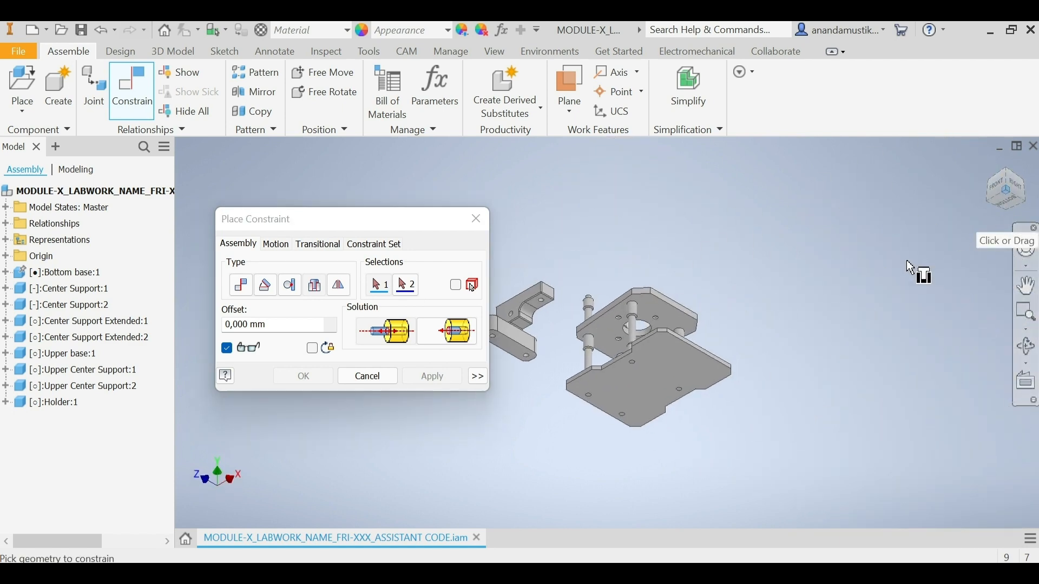
scroll(527, 366, down, 5)
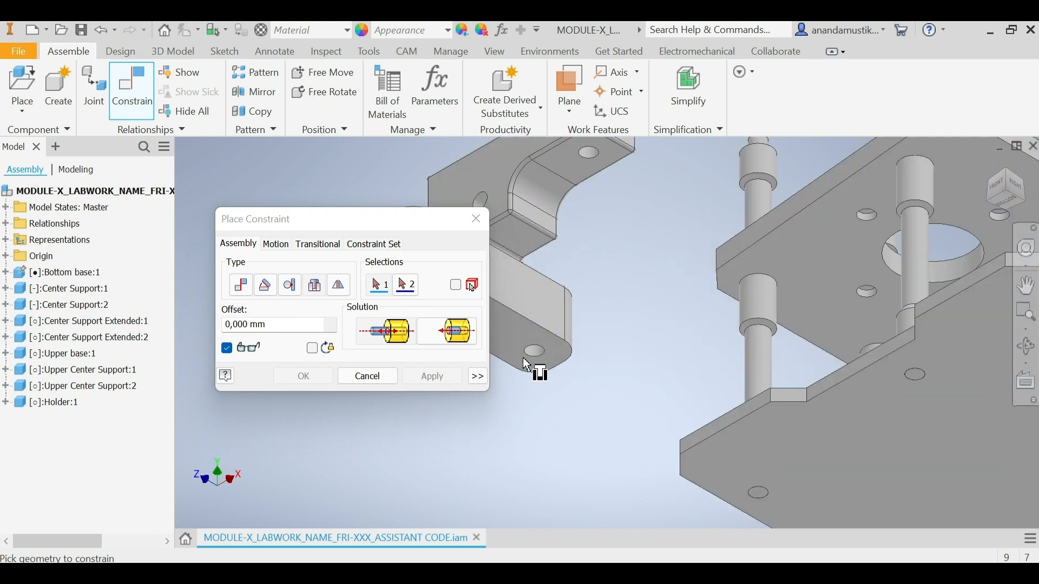
scroll(534, 353, down, 5)
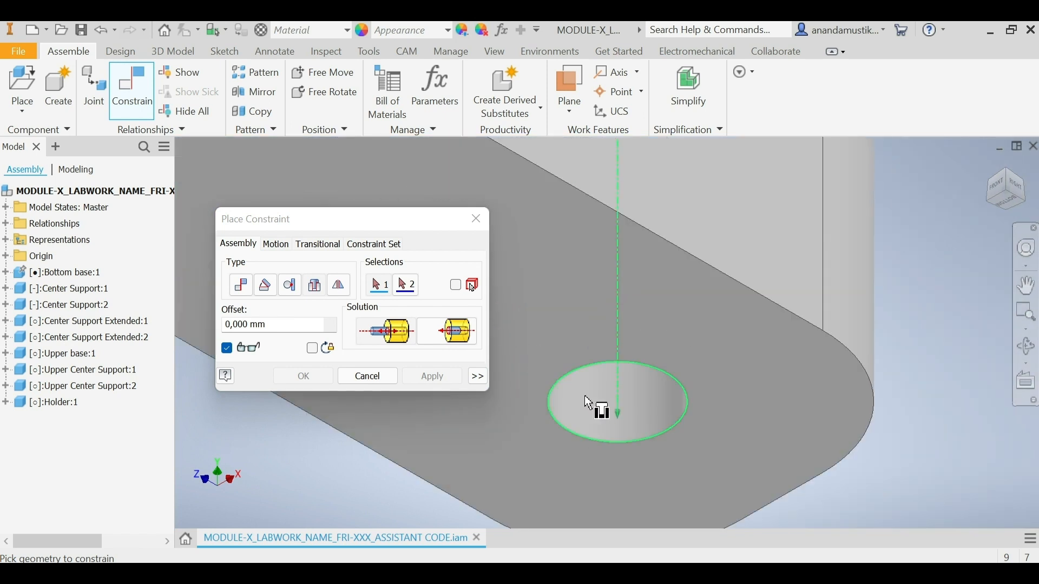
click(634, 390)
scroll(630, 382, up, 5)
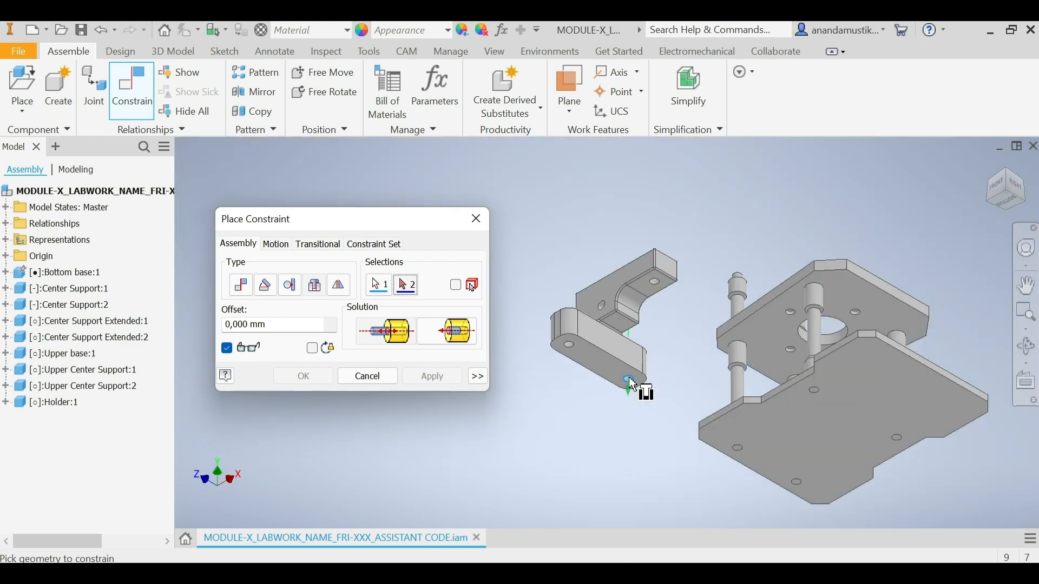
click(1010, 177)
scroll(628, 257, down, 4)
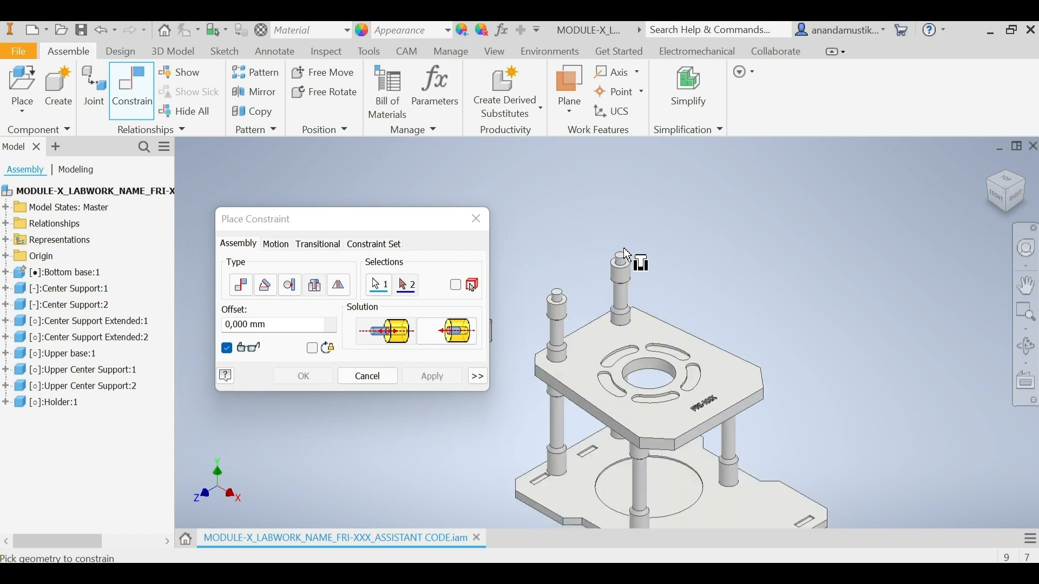
scroll(615, 306, down, 3)
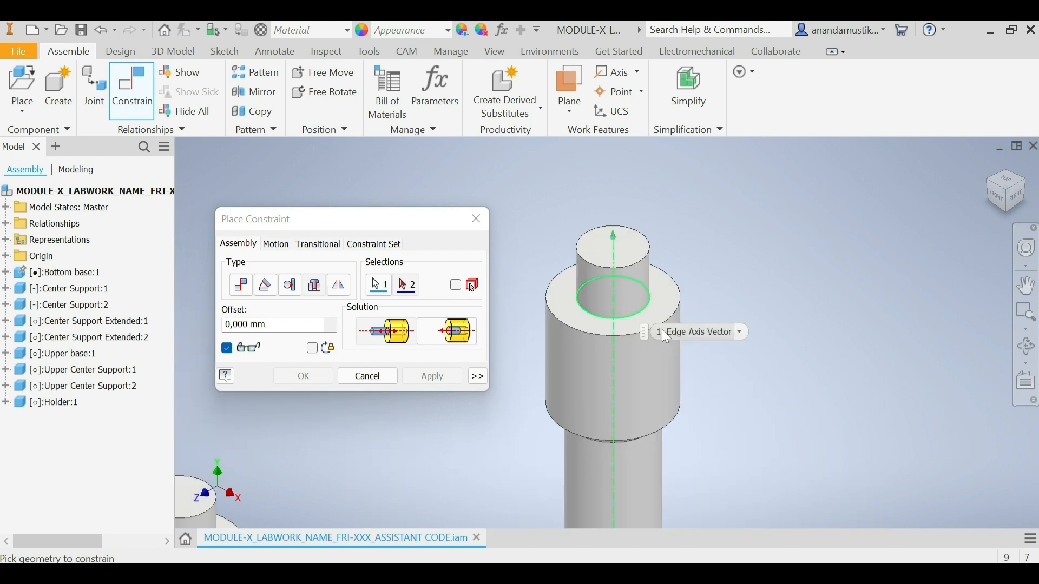
click(641, 306)
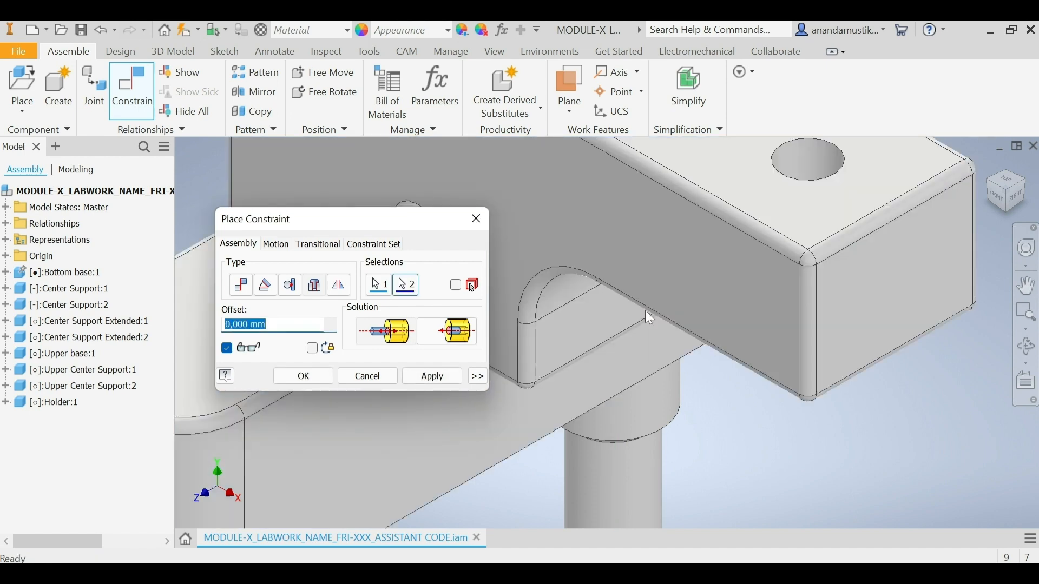
click(436, 378)
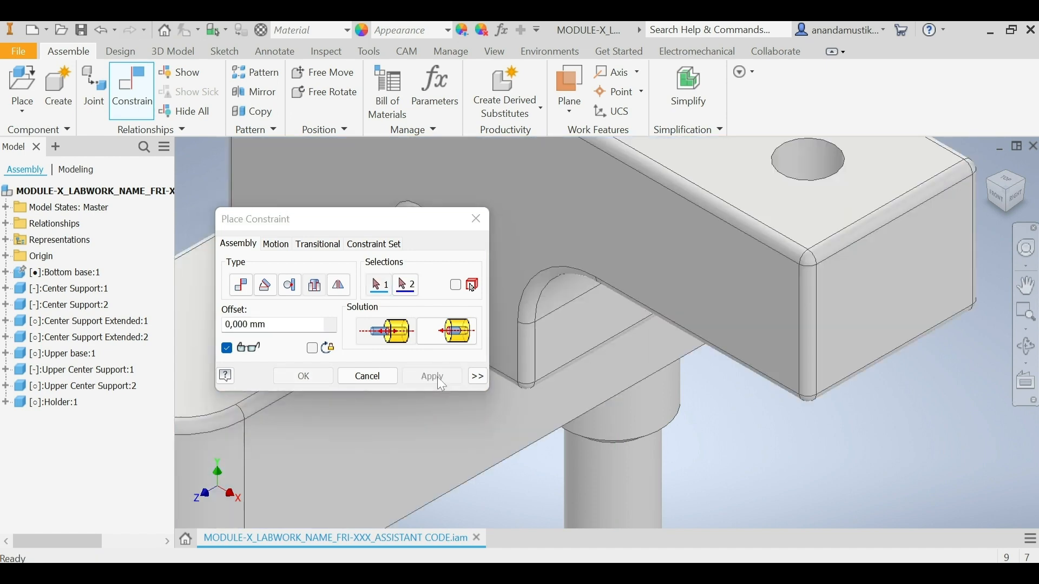
click(368, 378)
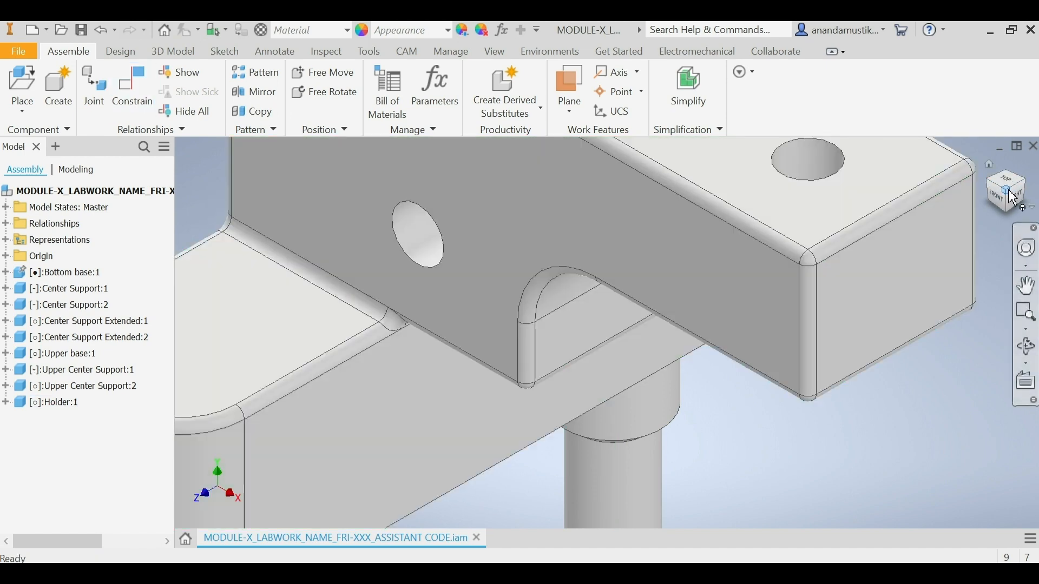
Step: Swing the Holder about its constrained Upper Center Support to expose its other underside hole
click(1013, 197)
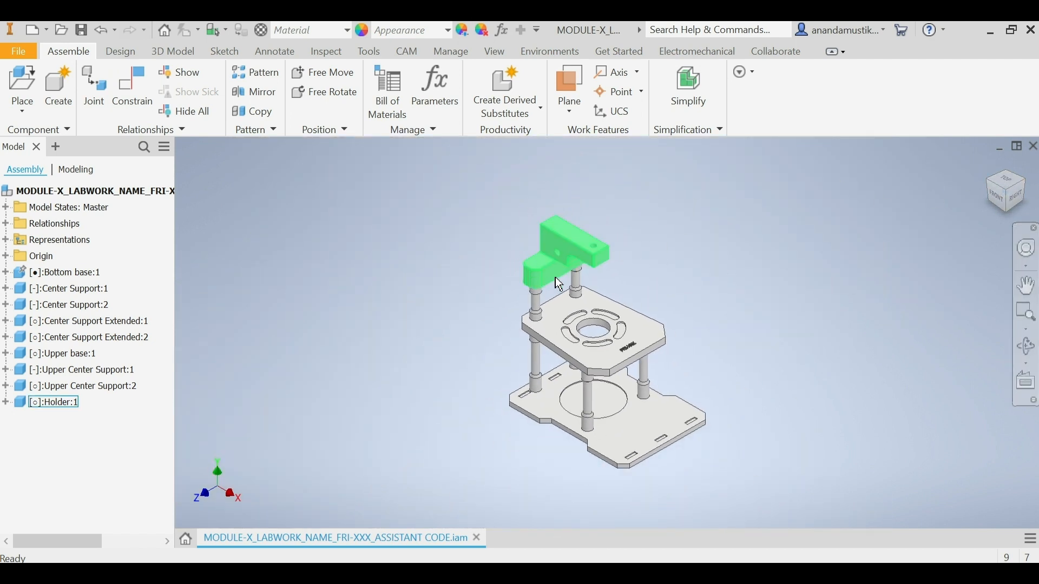
drag(545, 279, 621, 276)
click(638, 248)
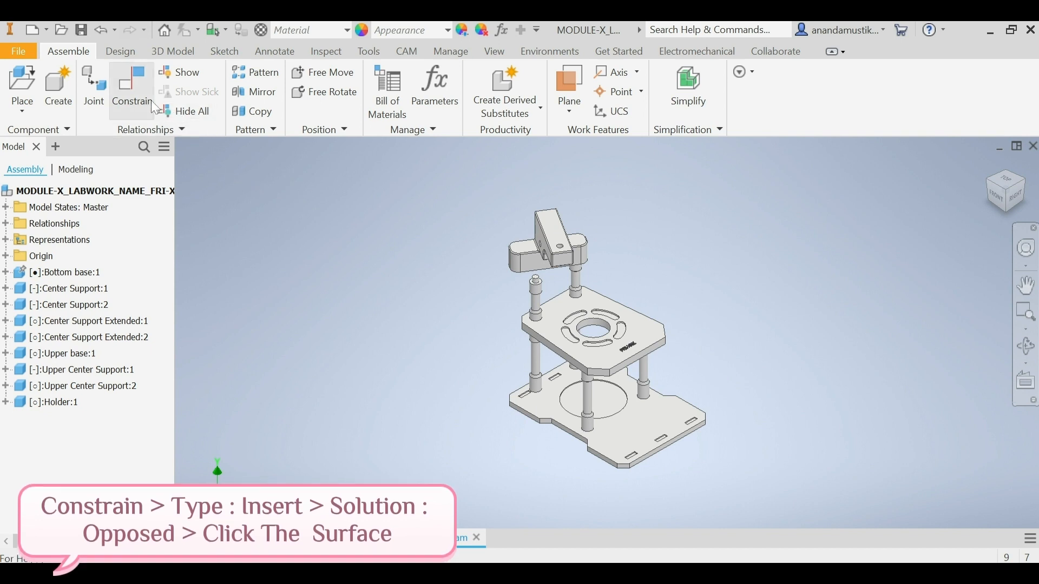
Step: Apply an opposed Insert constraint between the Holder's other underside hole edge and the top shoulder edge of the remaining Upper Center Support
click(144, 86)
click(322, 288)
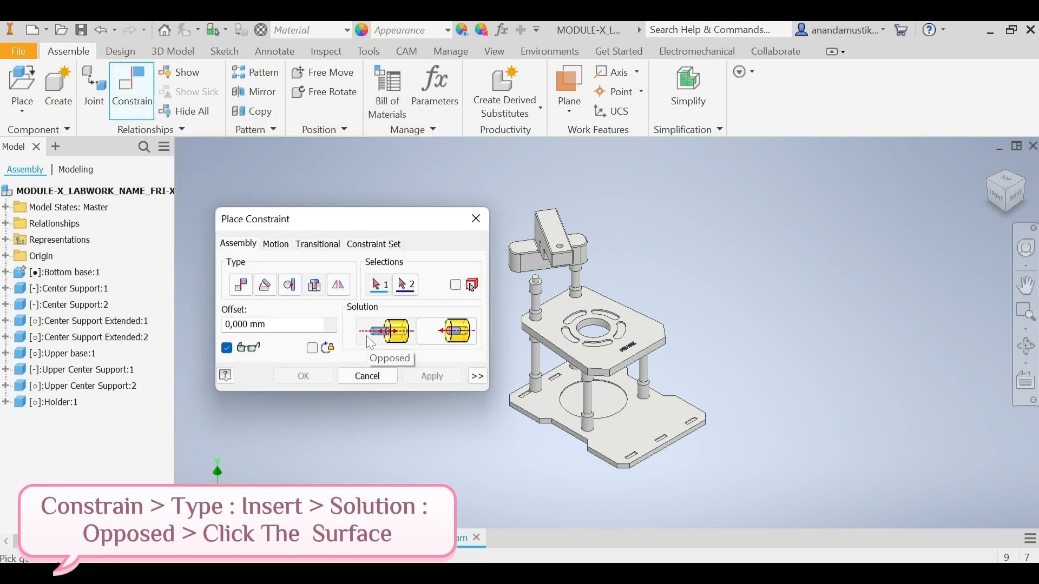
click(1006, 212)
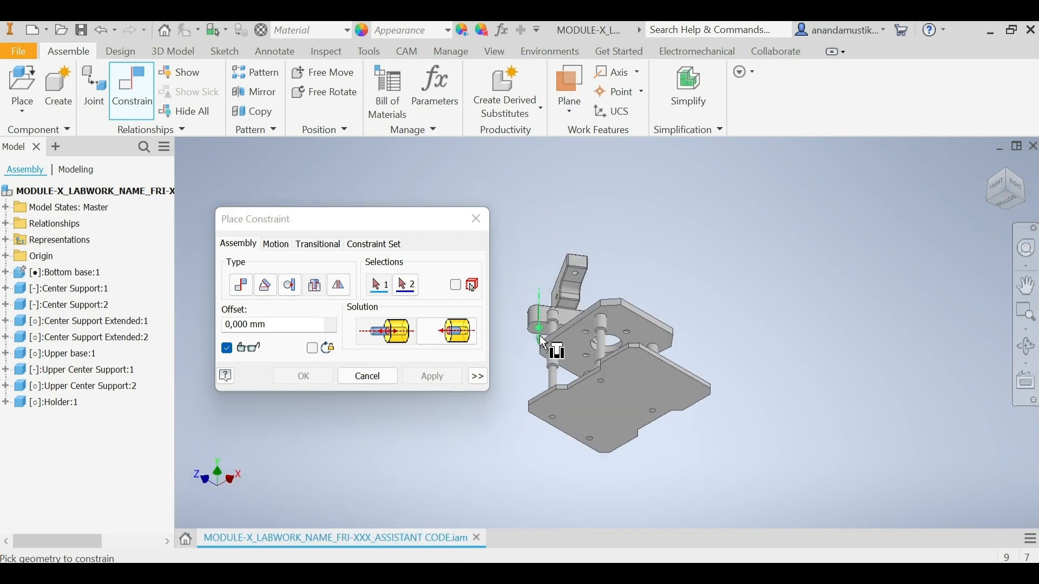
scroll(536, 330, up, 3)
scroll(541, 325, up, 4)
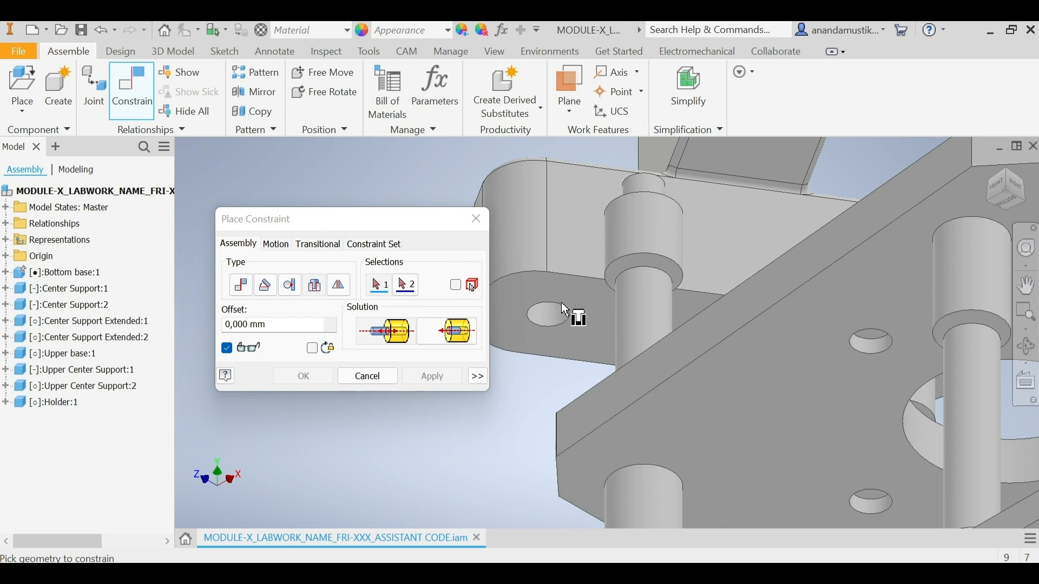
scroll(546, 318, up, 3)
click(576, 297)
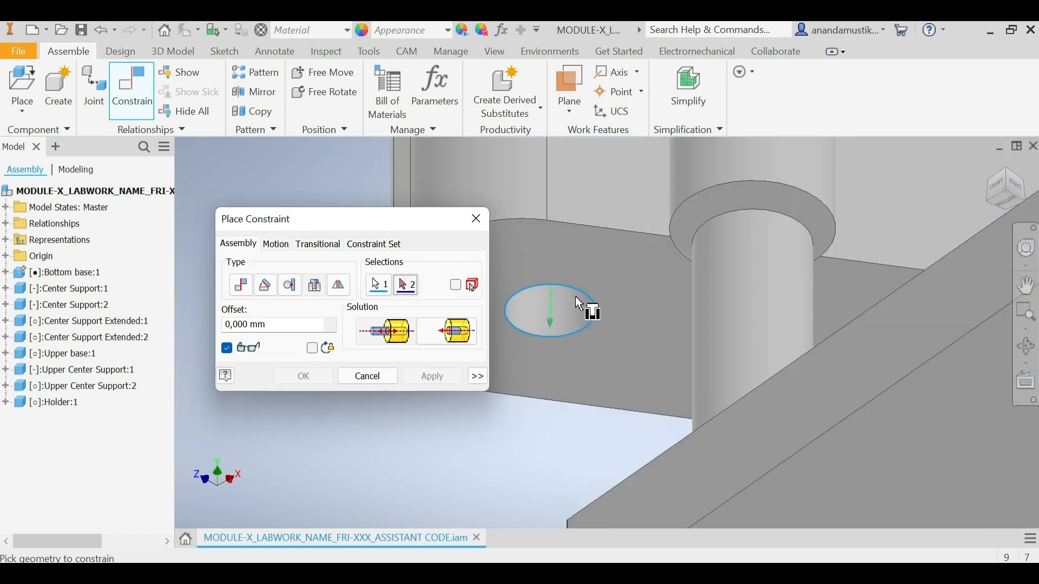
scroll(576, 290, up, 3)
scroll(575, 290, down, 6)
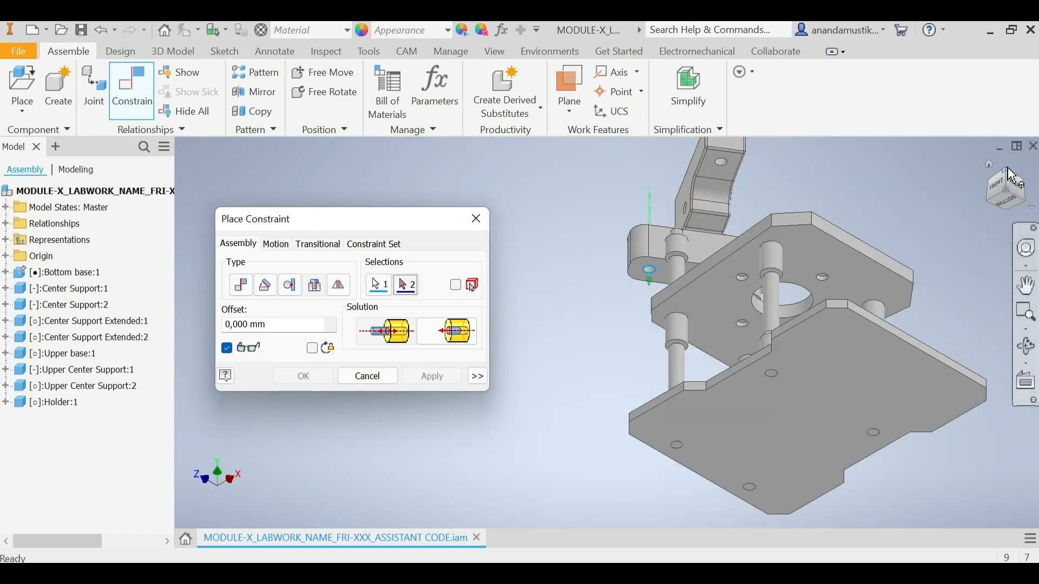
click(1010, 172)
scroll(563, 298, up, 5)
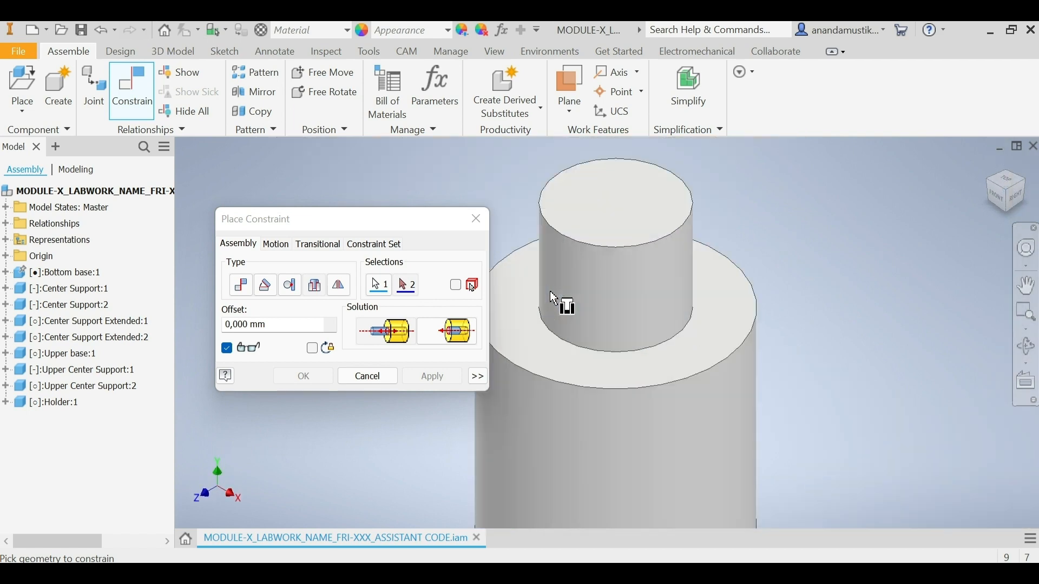
click(628, 398)
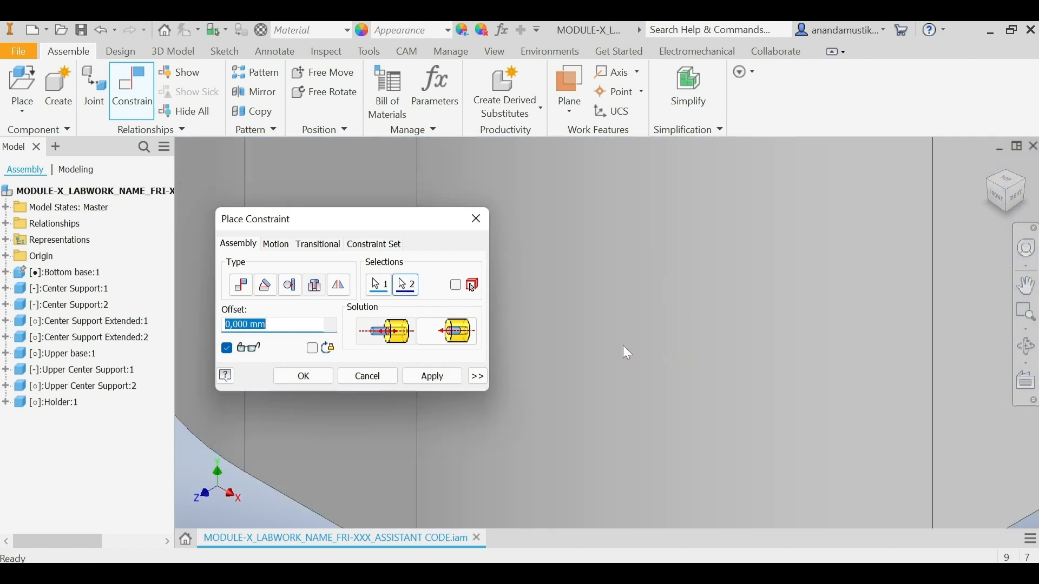
scroll(624, 347, down, 4)
scroll(623, 342, down, 2)
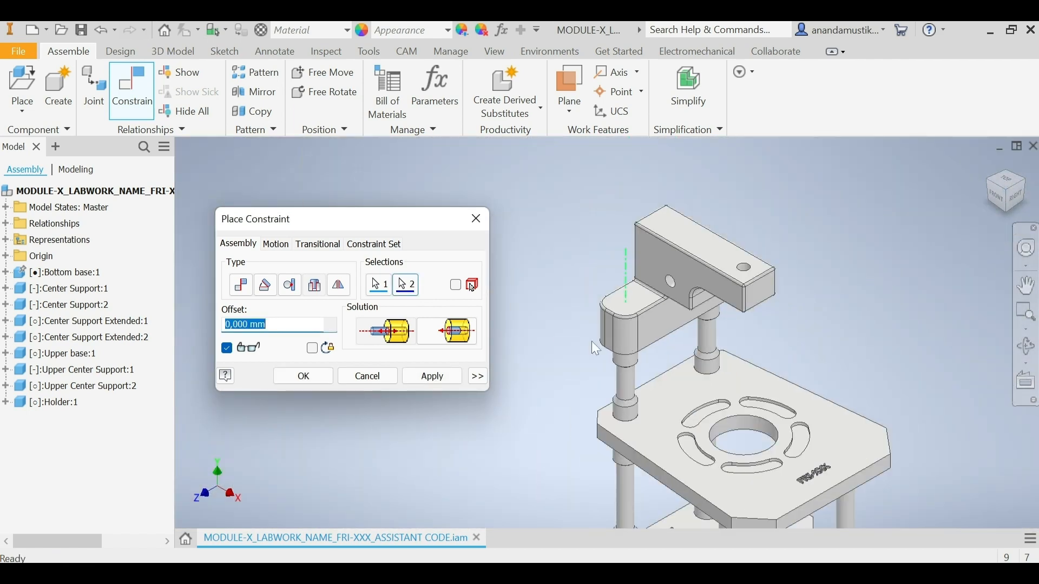
click(433, 377)
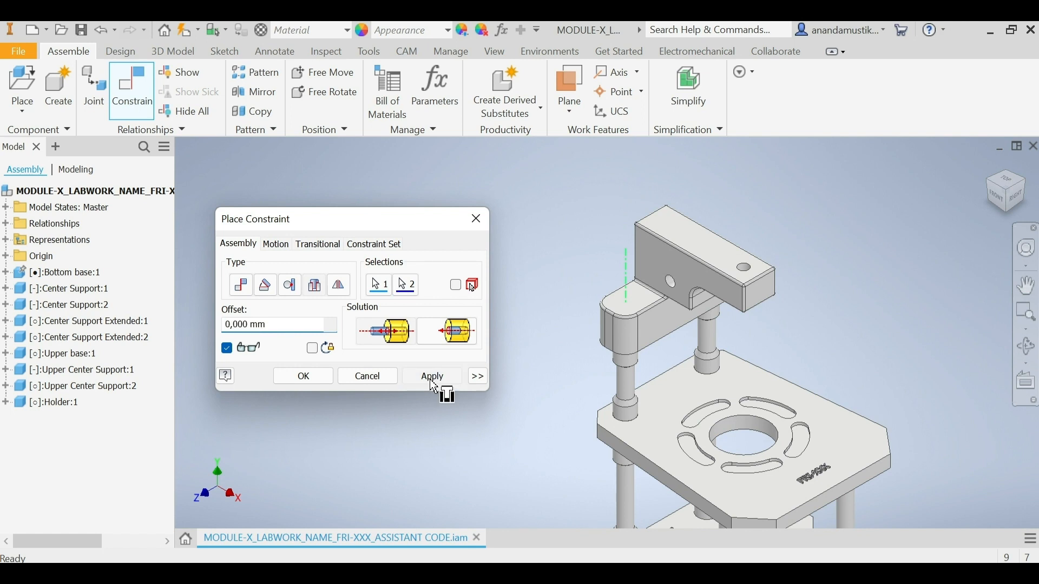
Step: Finish constraining the Holder and place one Upper Arm instance behind it, rotated 90° about Y
click(368, 376)
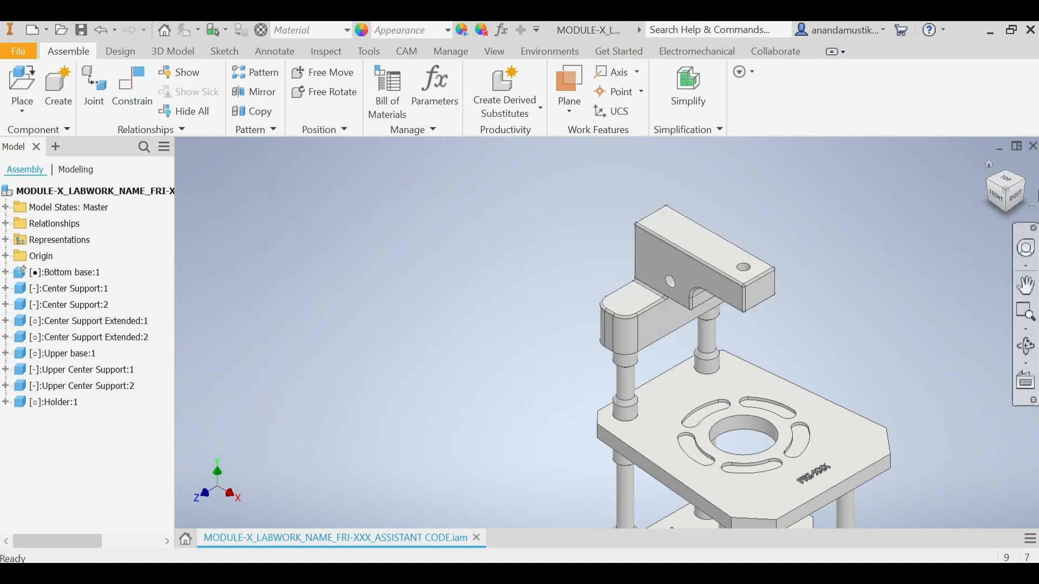
click(1013, 201)
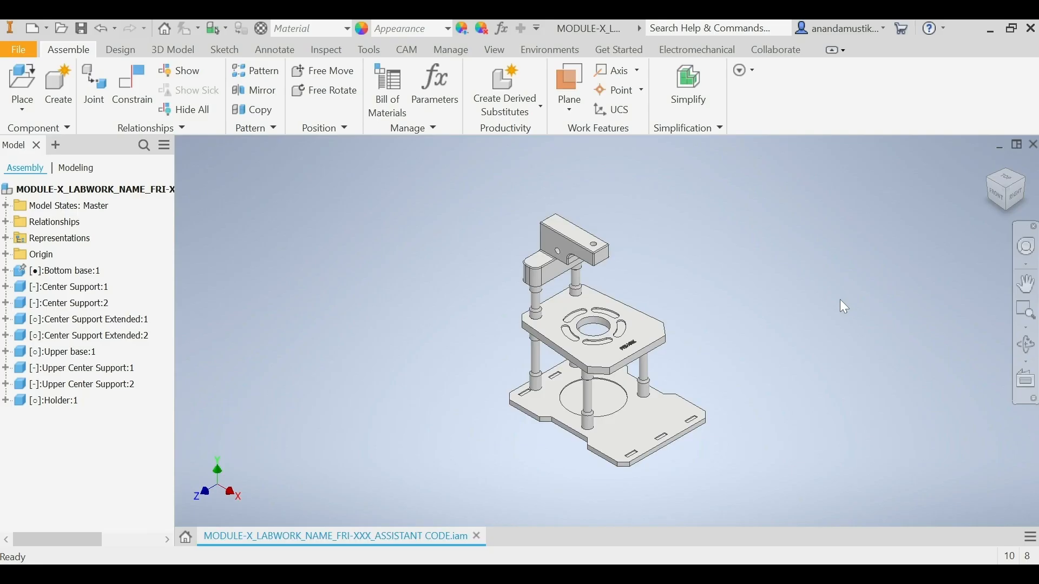
click(20, 81)
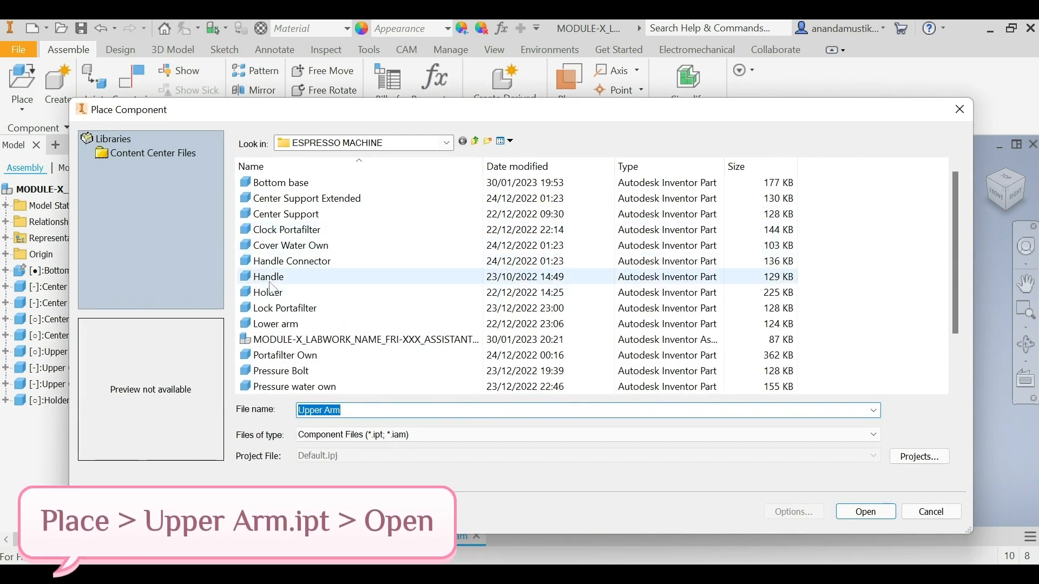
scroll(312, 291, down, 2)
click(277, 356)
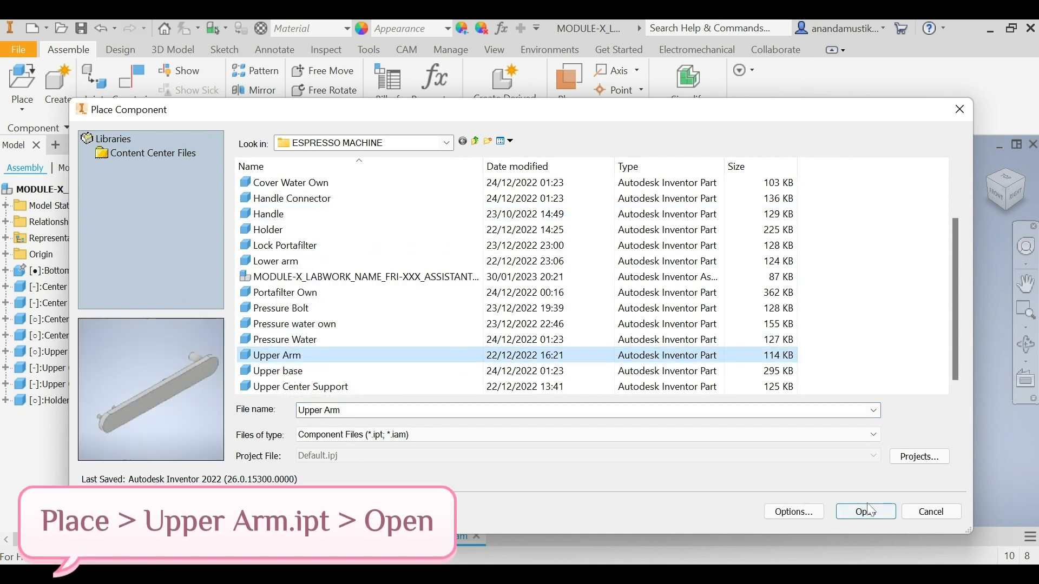
click(866, 512)
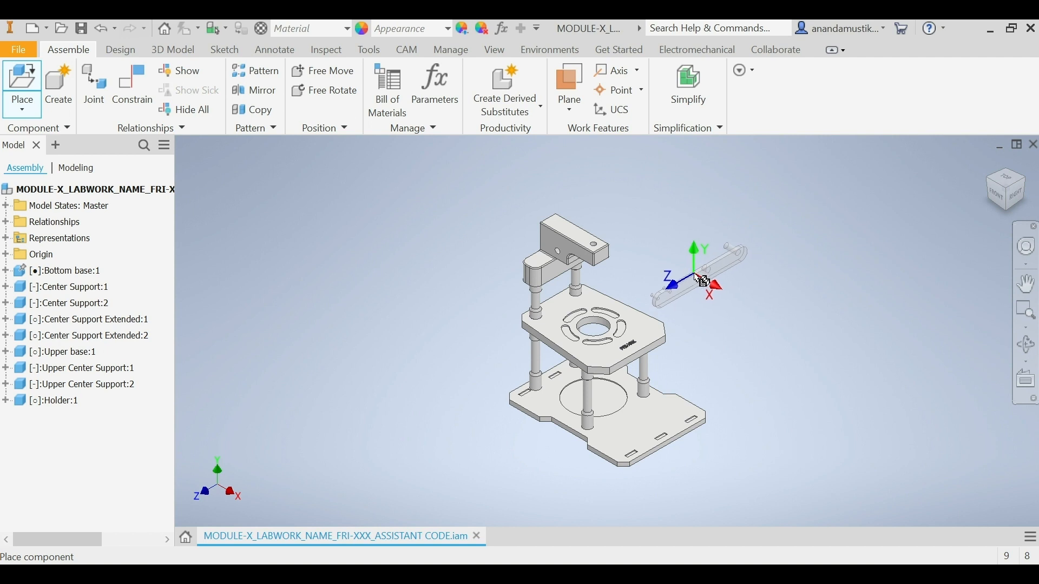
right_click(705, 288)
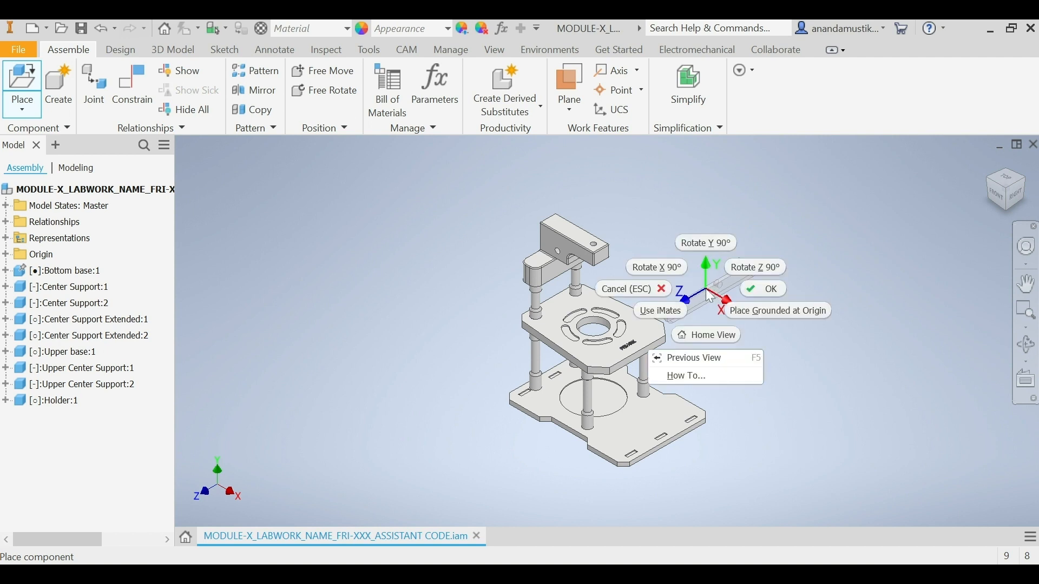
click(712, 243)
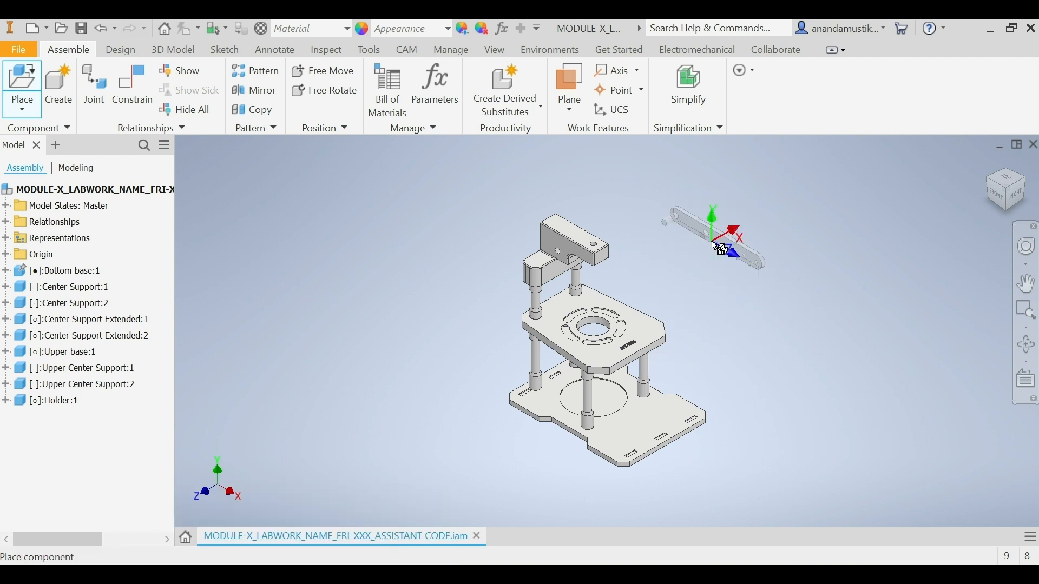
click(693, 290)
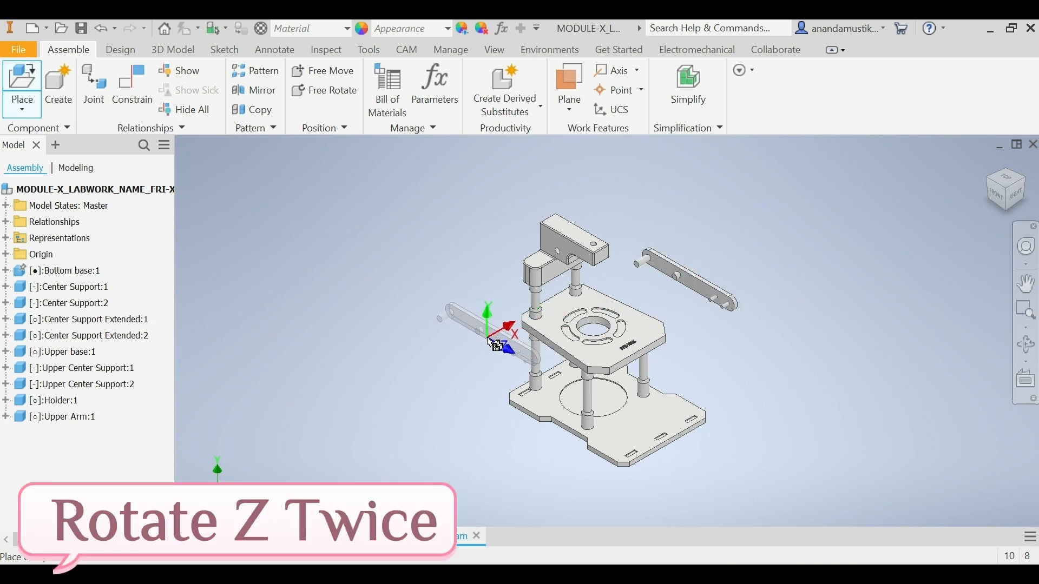
Step: Place a second Upper Arm instance on the opposite side of the Holder, rotated twice by 90° about Z, and finish placing it
right_click(489, 337)
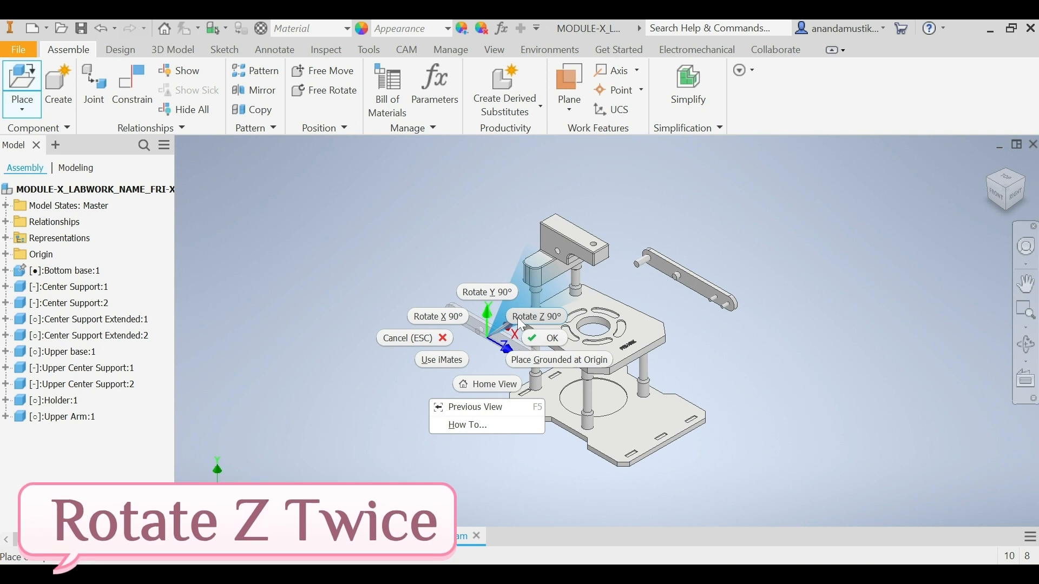
click(518, 317)
right_click(499, 356)
click(528, 337)
click(480, 345)
right_click(480, 345)
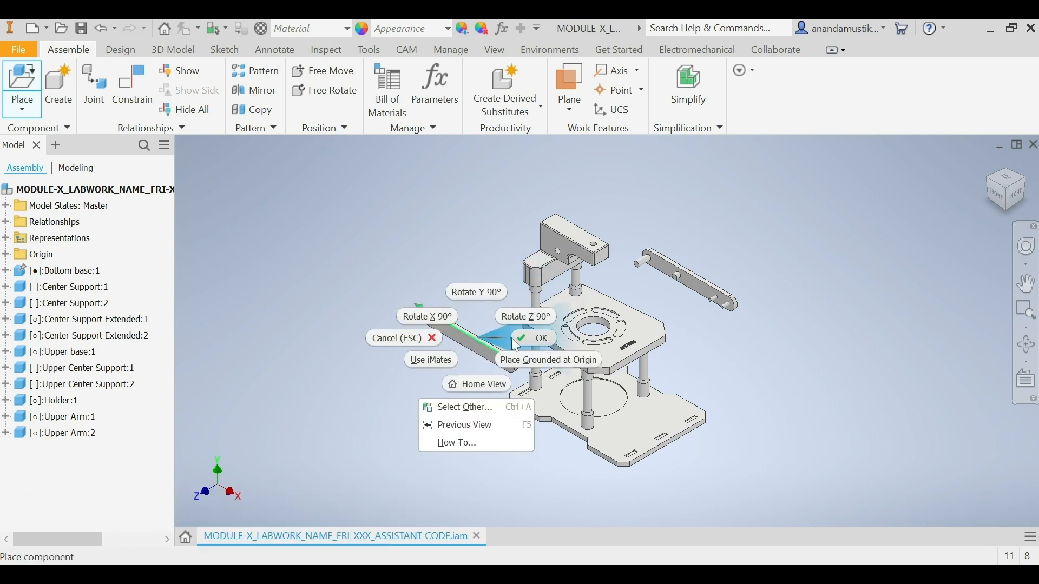
click(518, 337)
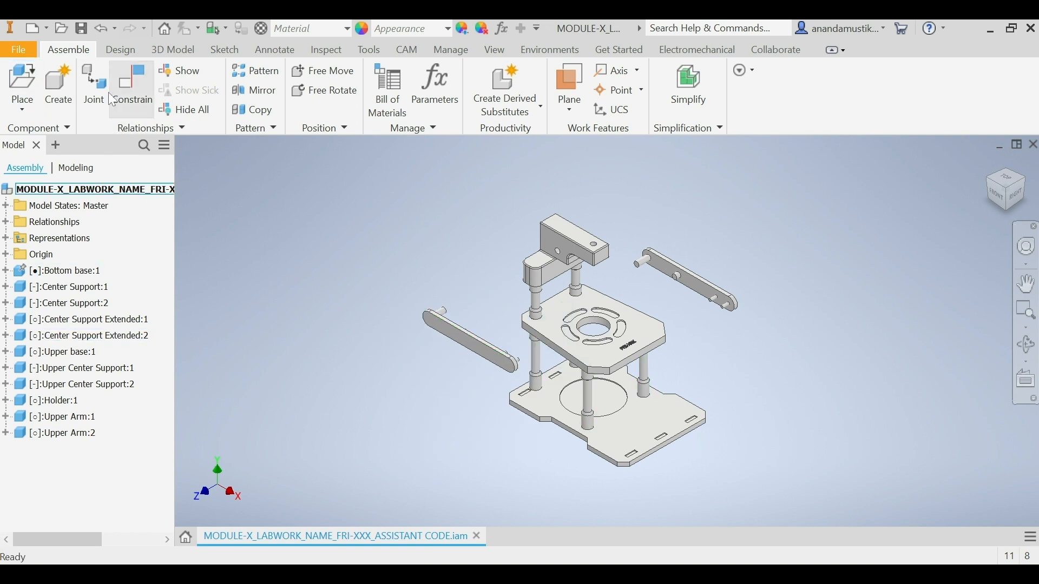
Step: Apply a Rotational joint between the rear Upper Arm's long pin end centre and the inner end centre of the Holder's rear side hole
click(86, 80)
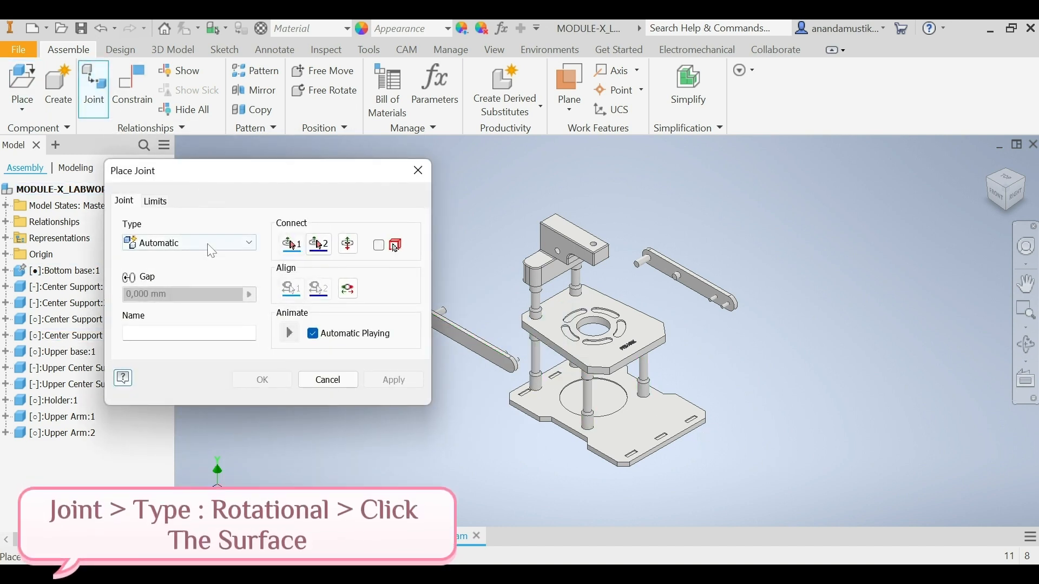
click(241, 242)
click(209, 286)
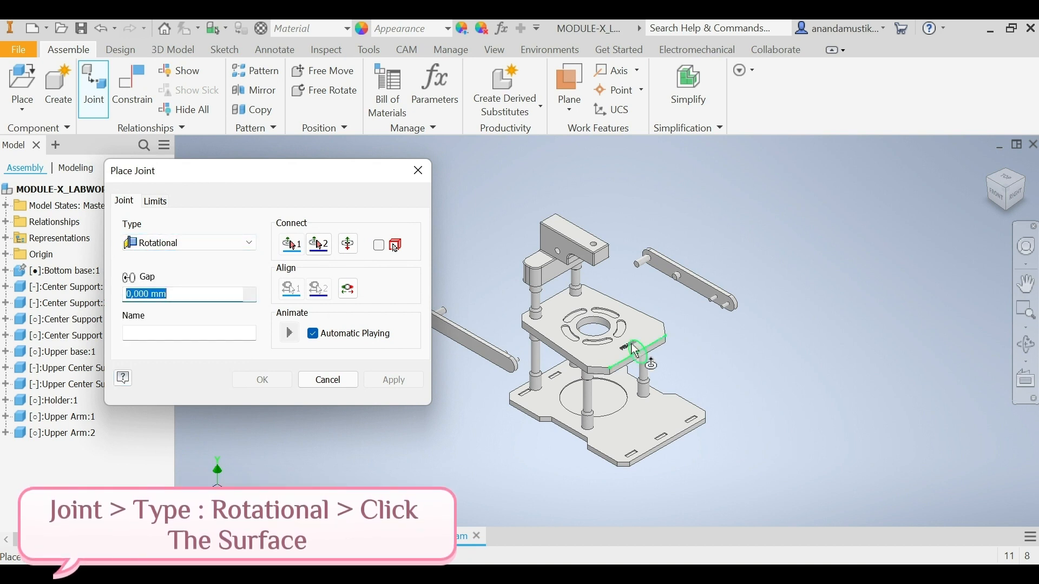
scroll(639, 266, down, 6)
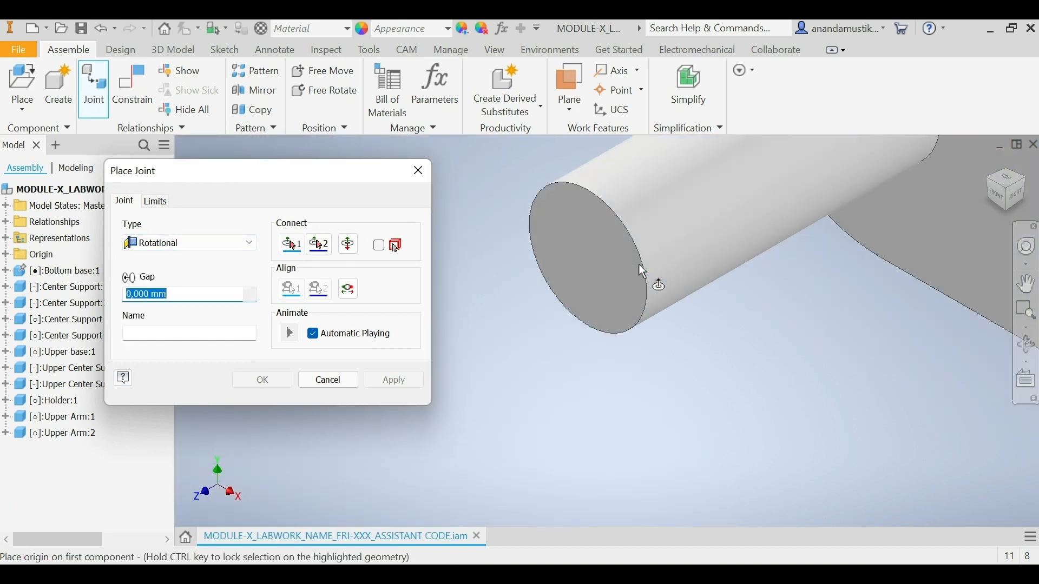
scroll(638, 264, up, 2)
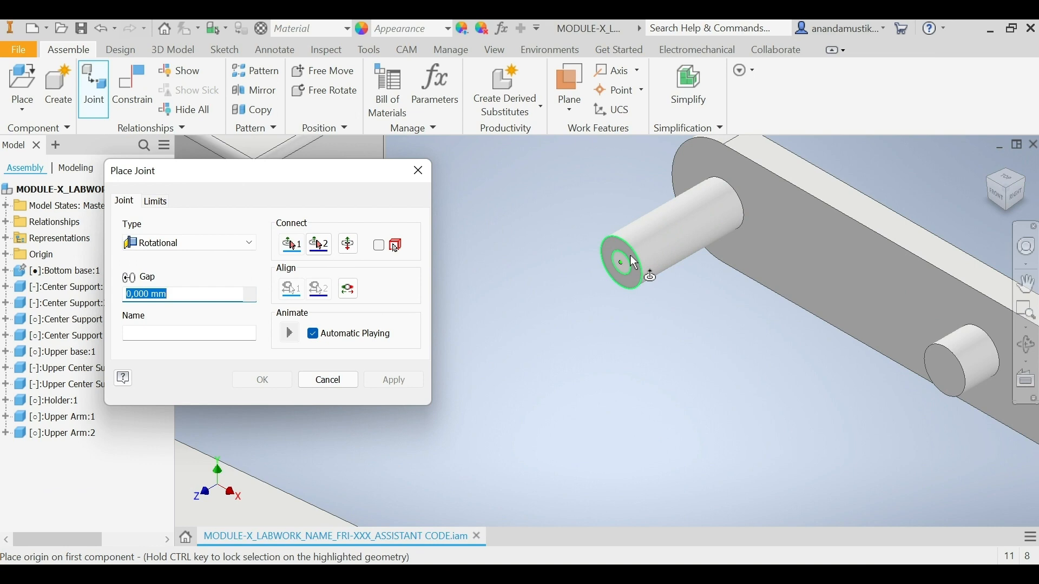
click(635, 263)
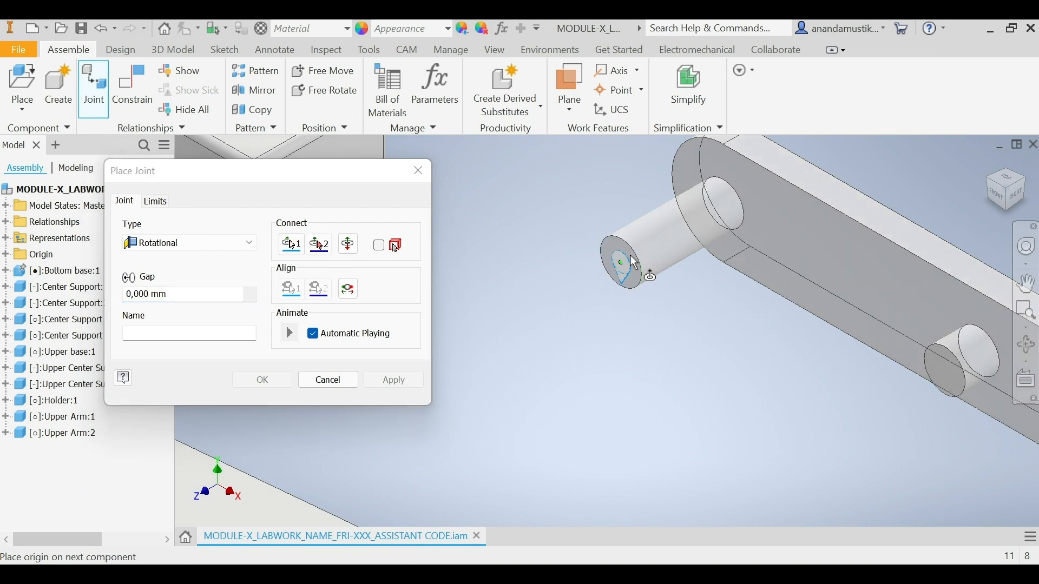
click(1030, 186)
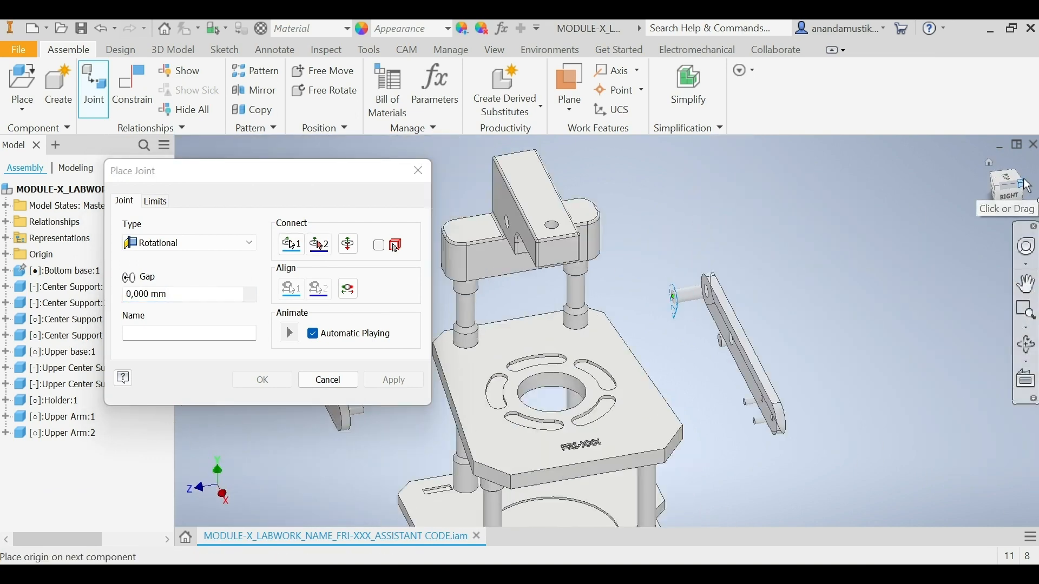
scroll(638, 274, down, 5)
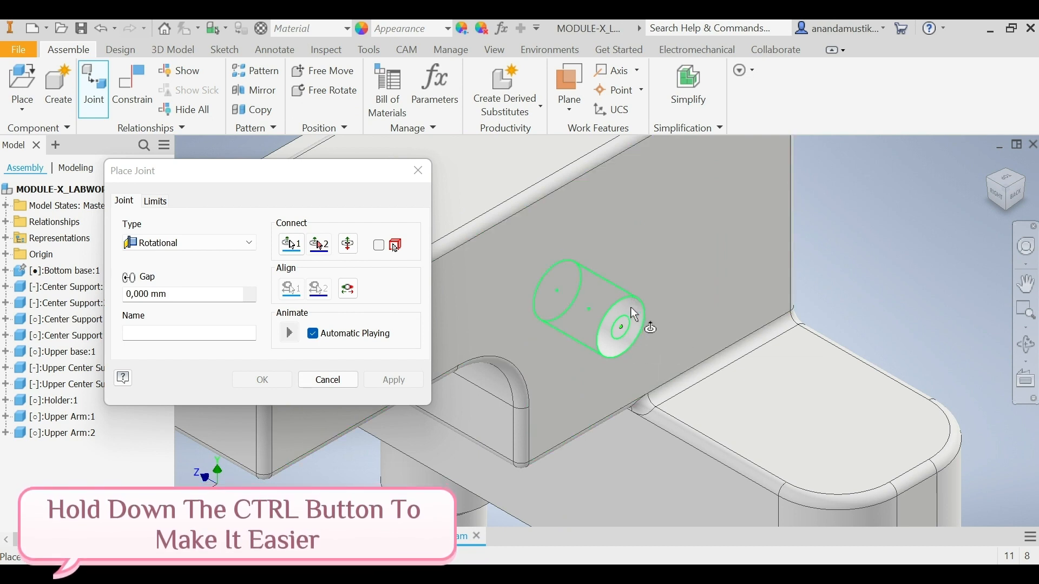
click(559, 288)
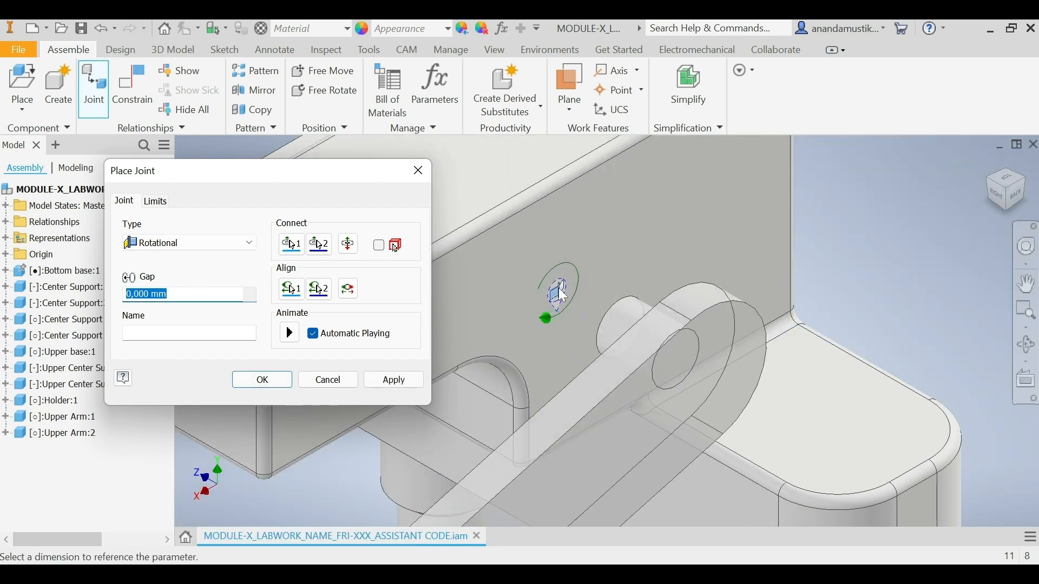
click(384, 385)
click(352, 378)
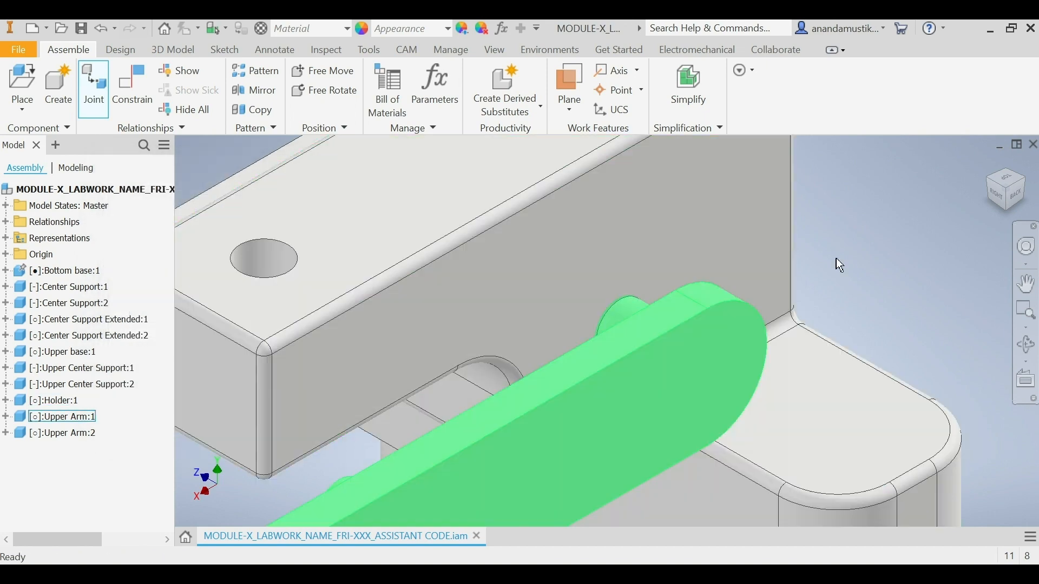
click(990, 162)
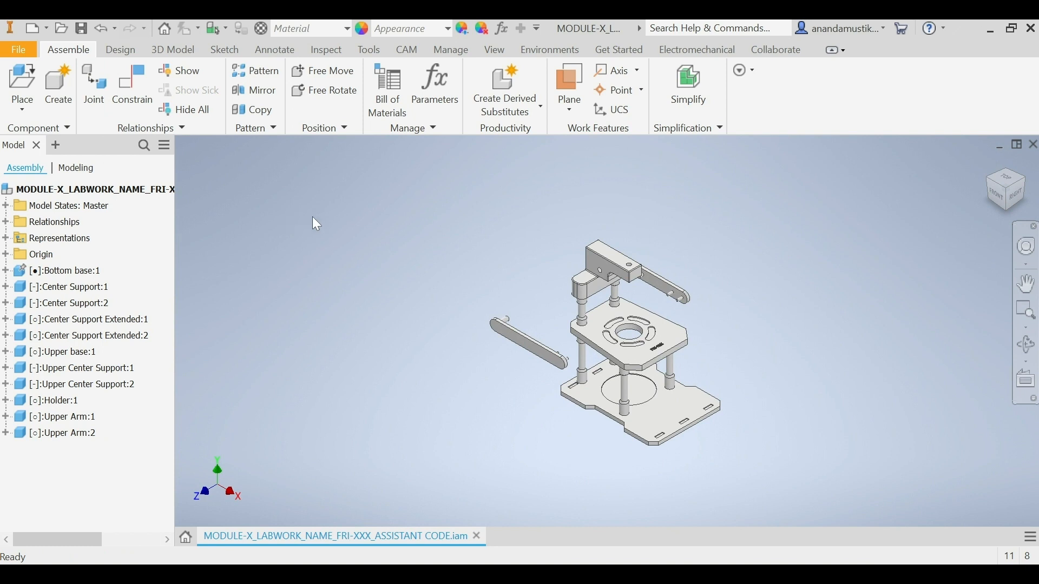
Step: Define a Rotational joint from the front Upper Arm's long pin end centre to the inner end centre of the Holder's front side hole
click(104, 93)
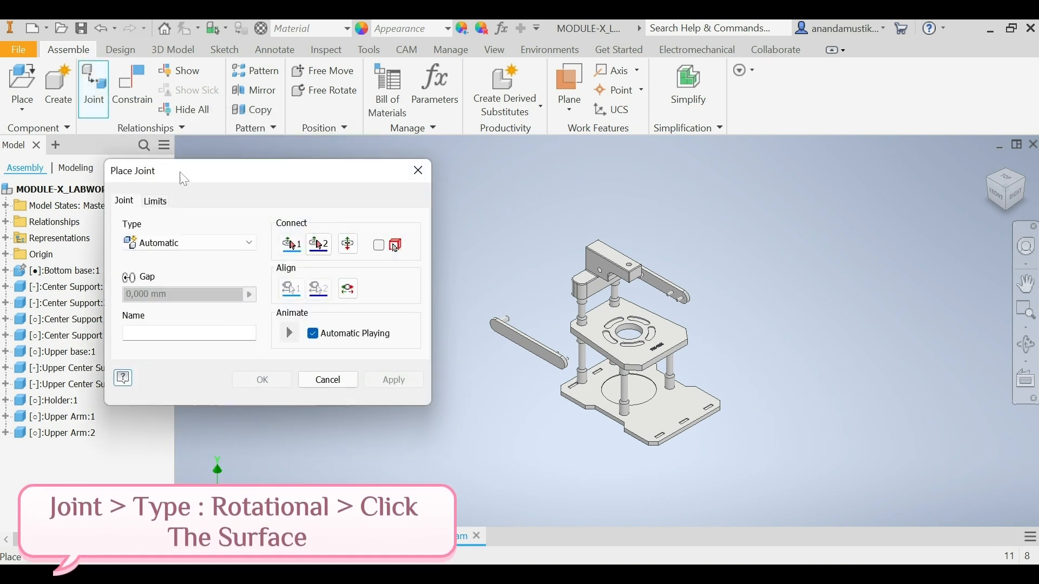
click(216, 243)
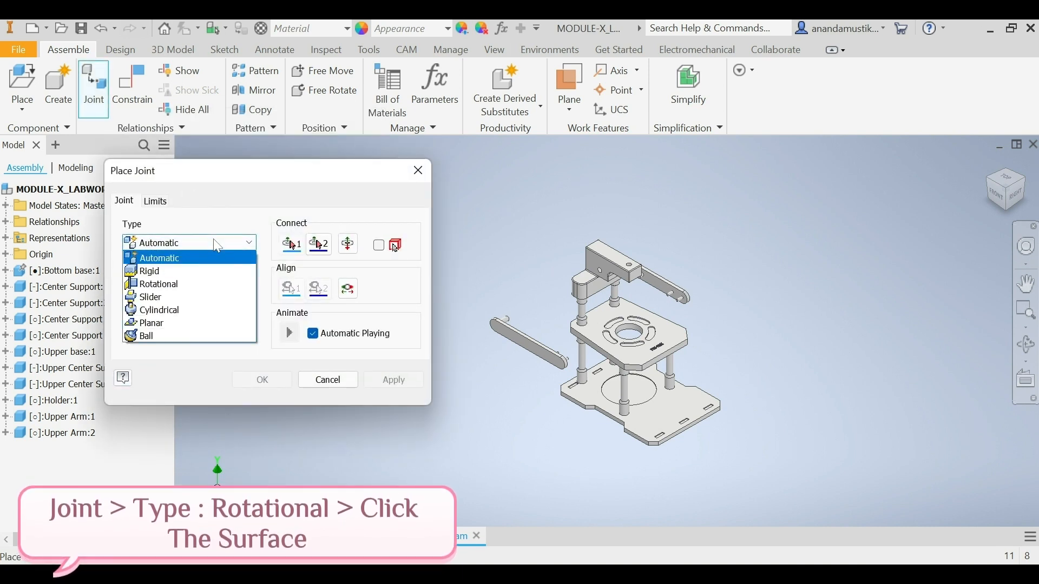
click(213, 292)
scroll(503, 314, up, 5)
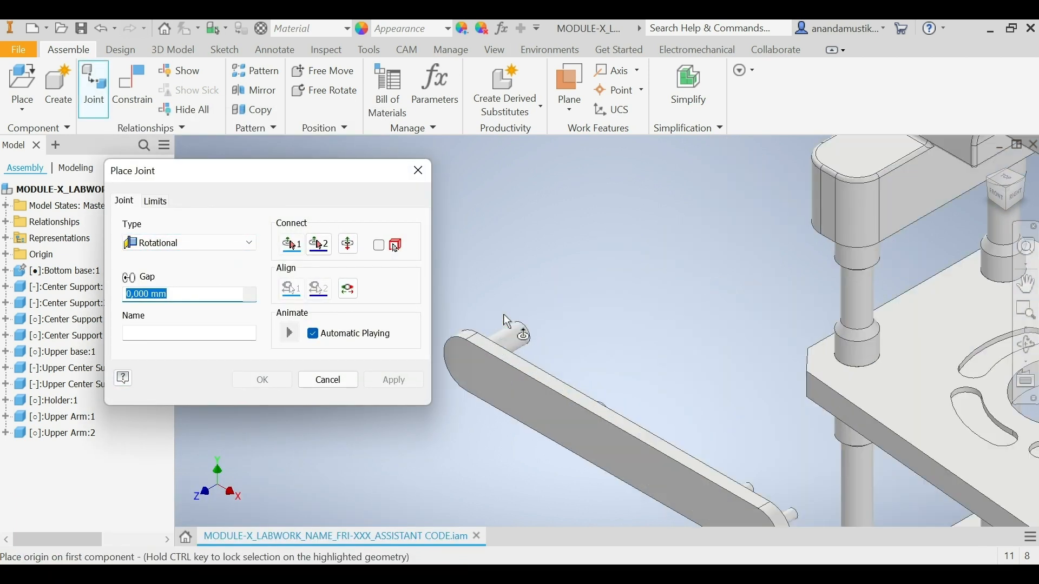
scroll(504, 315, up, 3)
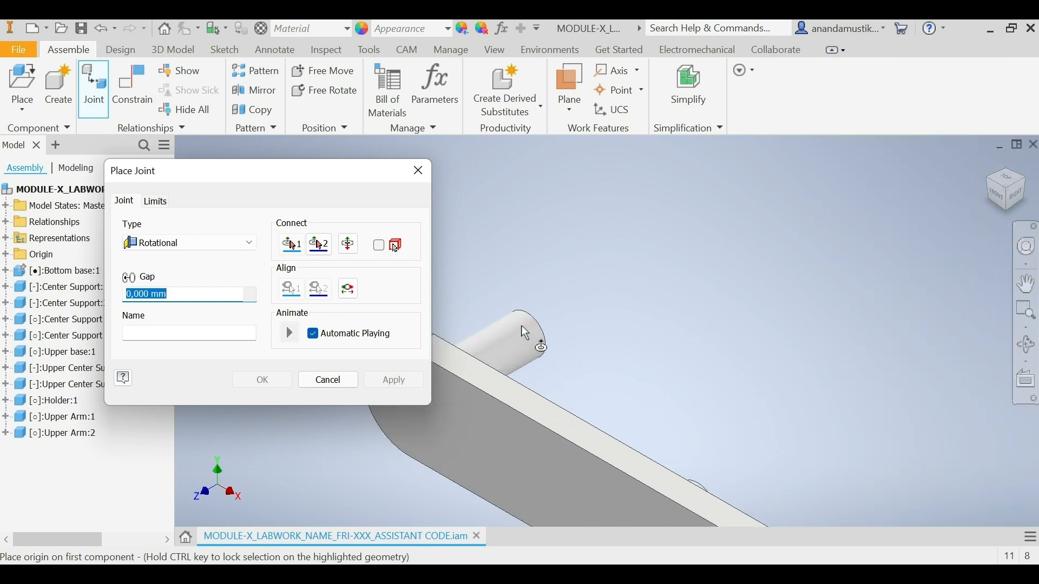
click(540, 346)
scroll(540, 346, down, 6)
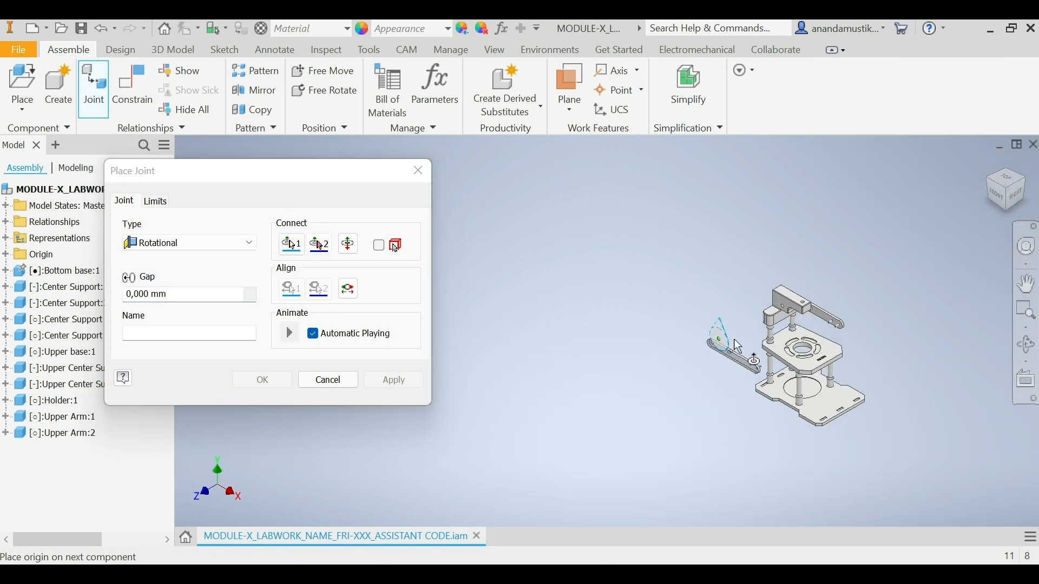
scroll(793, 320, up, 3)
scroll(793, 319, up, 2)
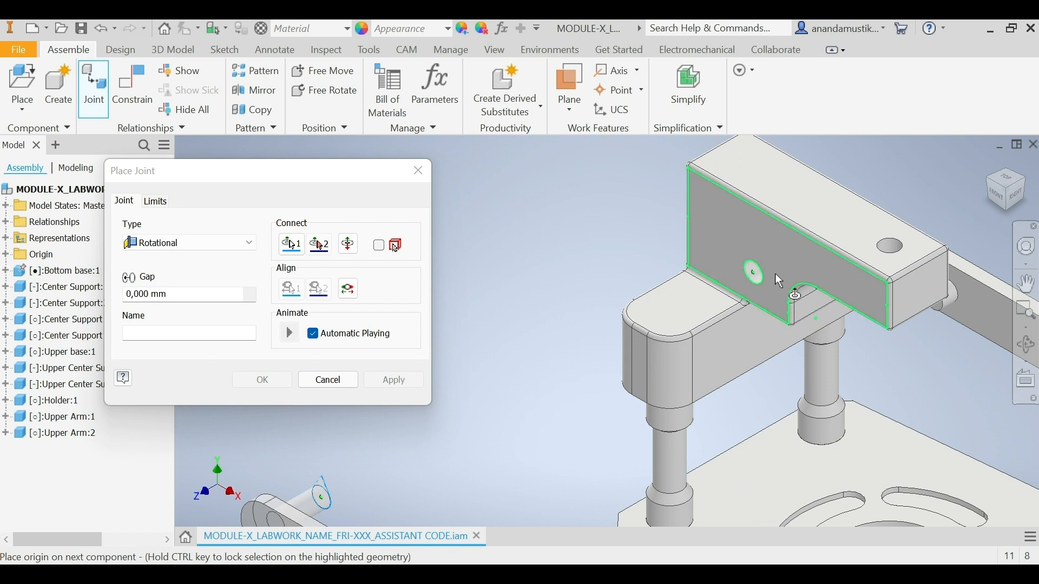
scroll(772, 274, up, 2)
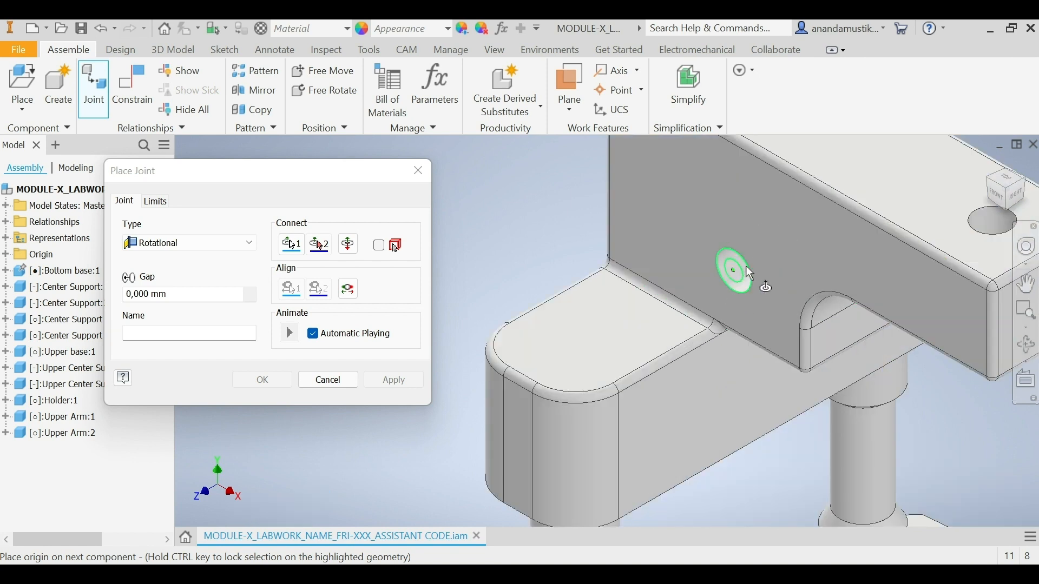
scroll(751, 274, up, 2)
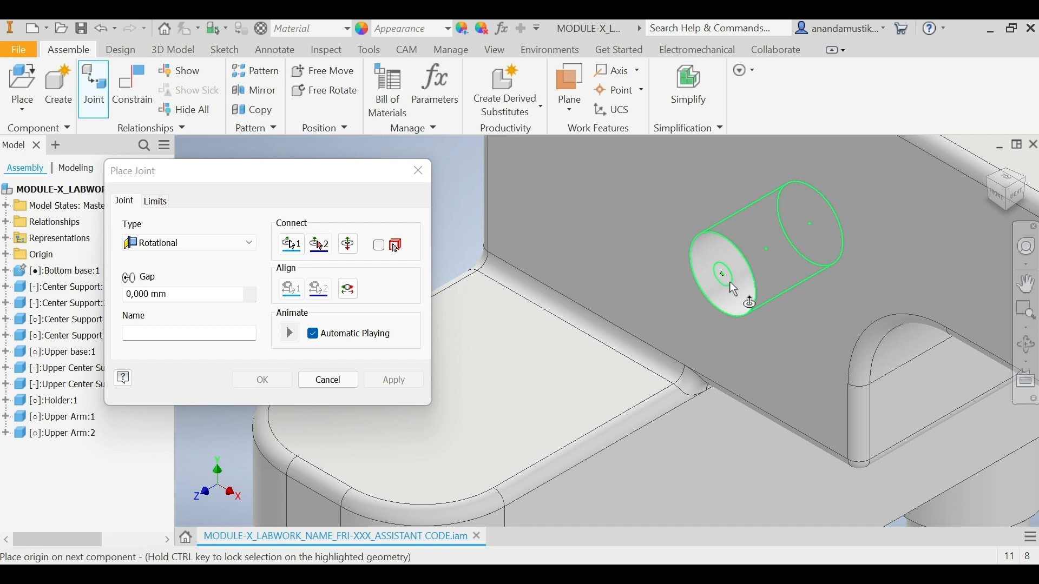
click(810, 229)
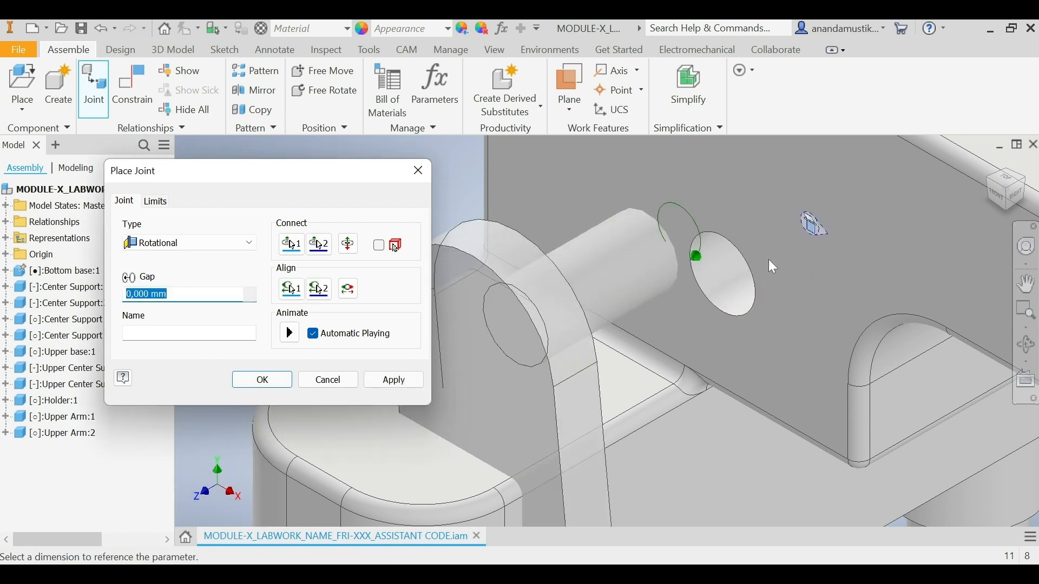
Step: Align the front Upper Arm's Rotational joint to the vertical edge at the Holder's front end and apply the joint
scroll(741, 299, down, 5)
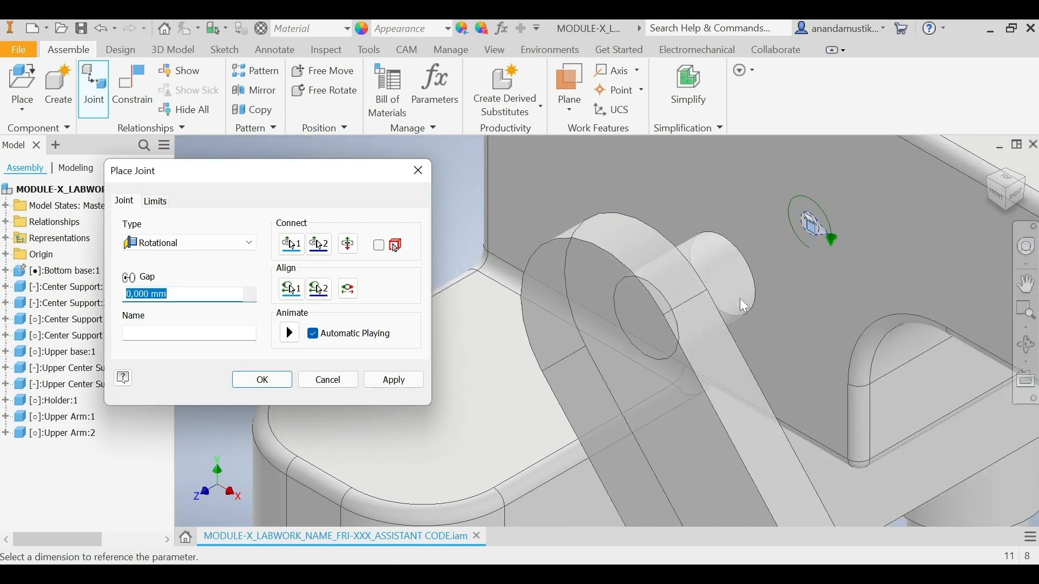
scroll(717, 290, down, 3)
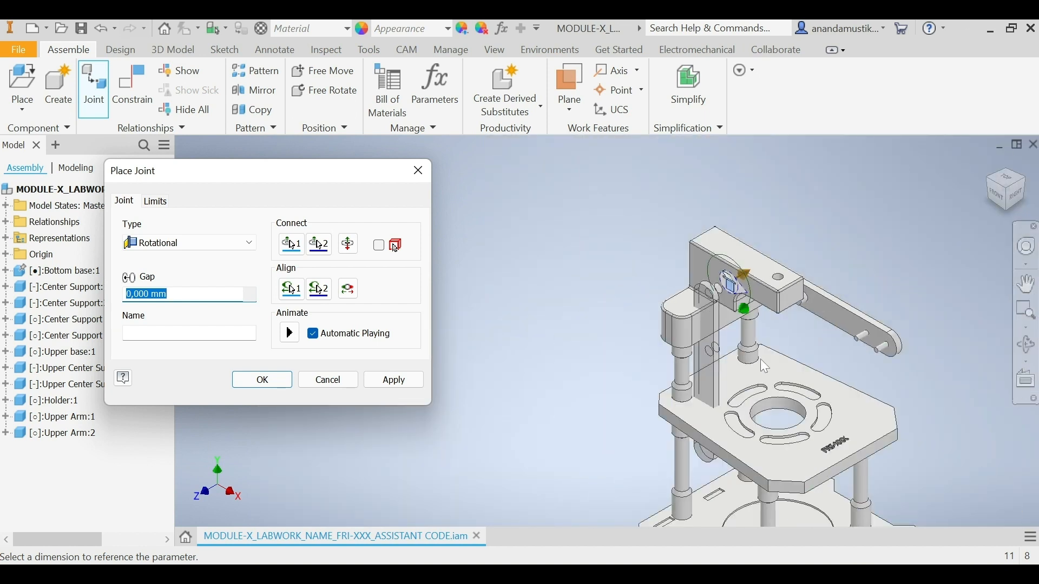
scroll(787, 359, up, 4)
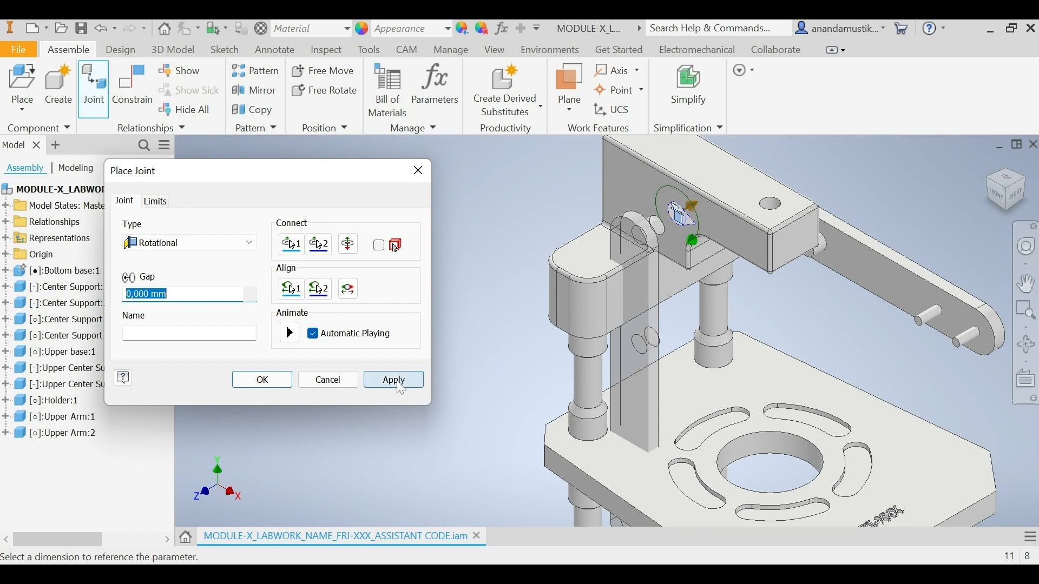
click(326, 299)
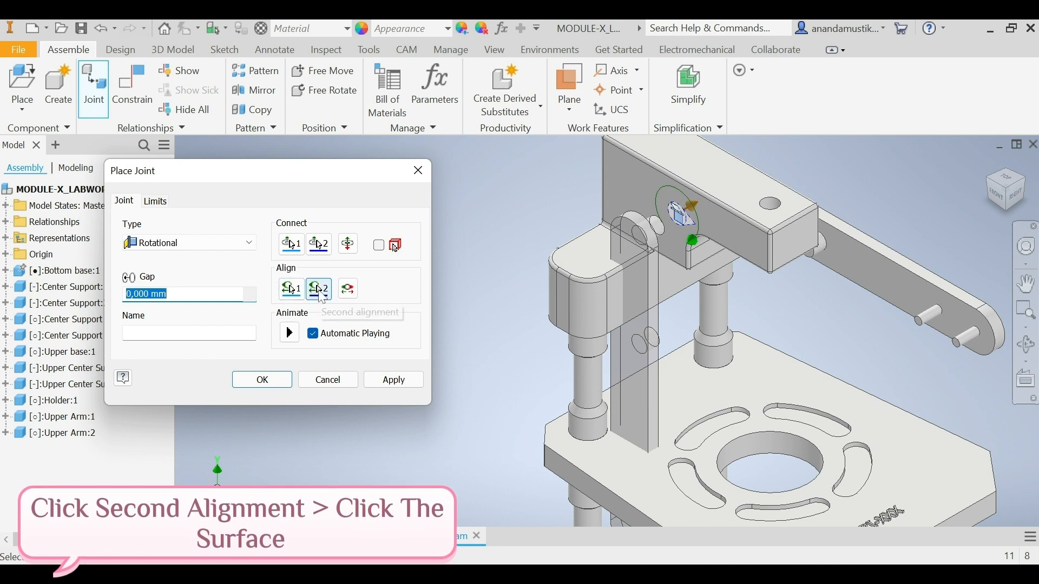
click(322, 296)
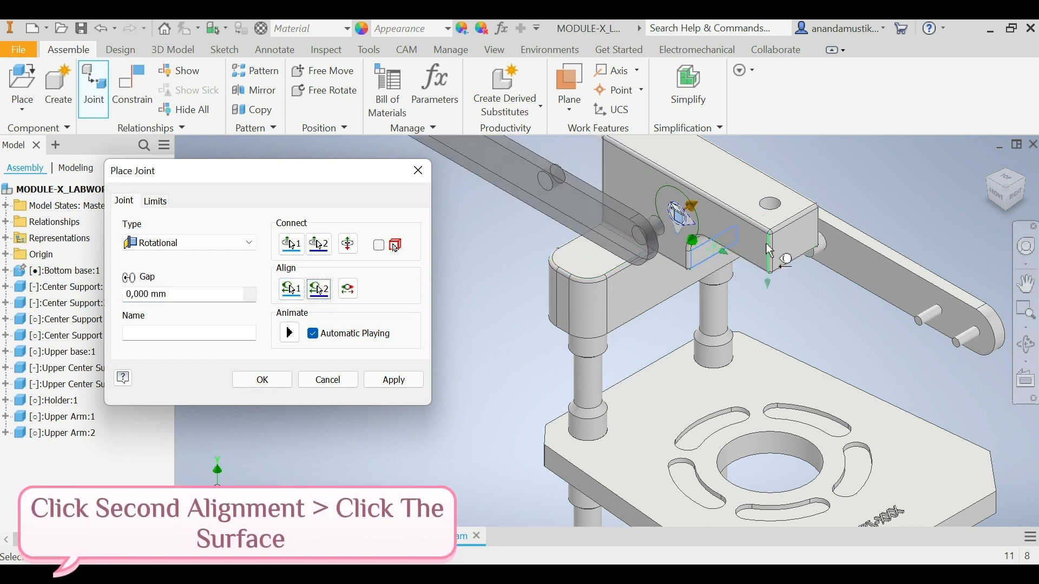
scroll(773, 245, up, 3)
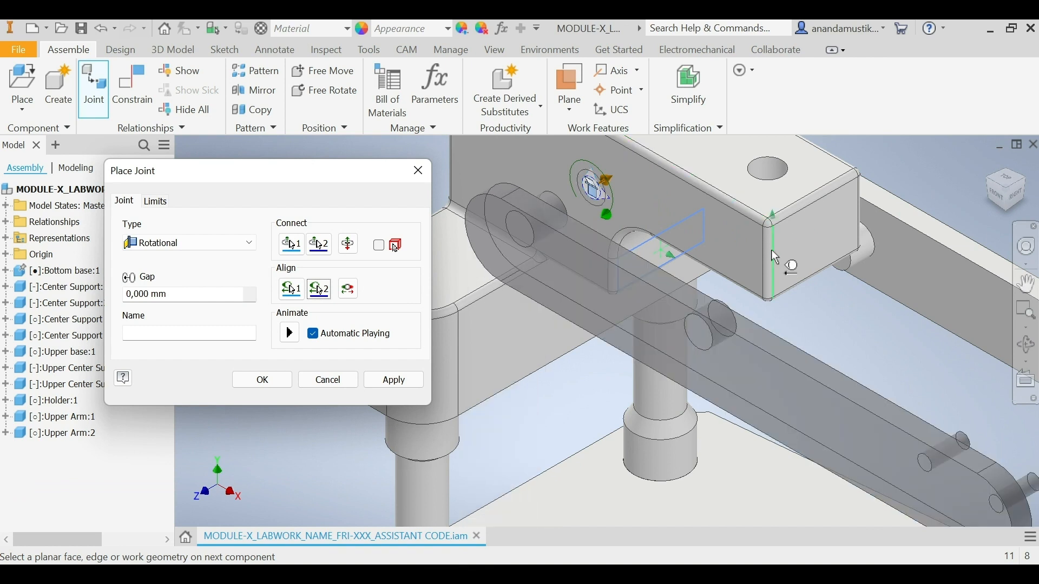
mouse_move(772, 255)
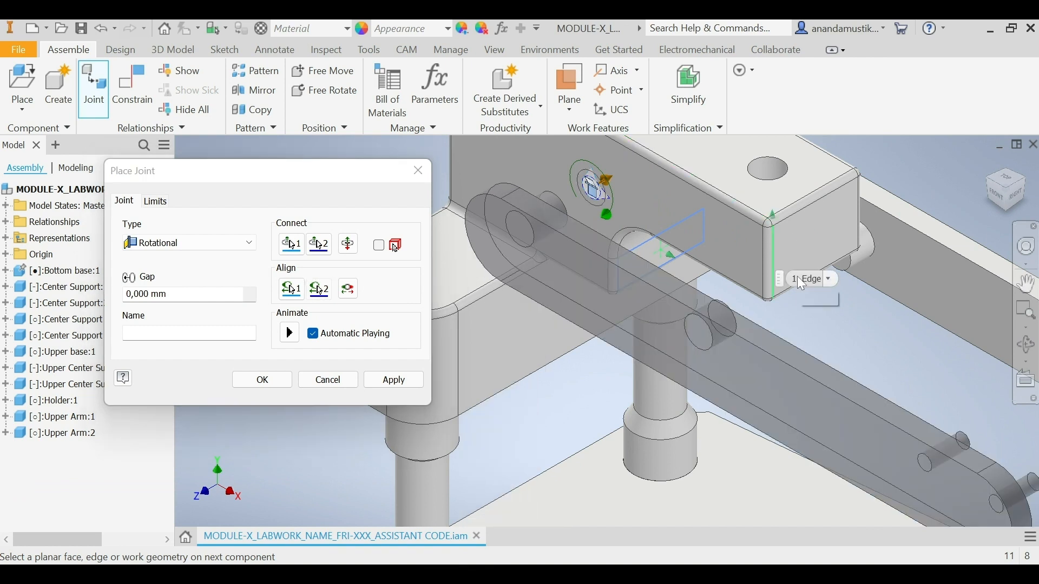
click(775, 246)
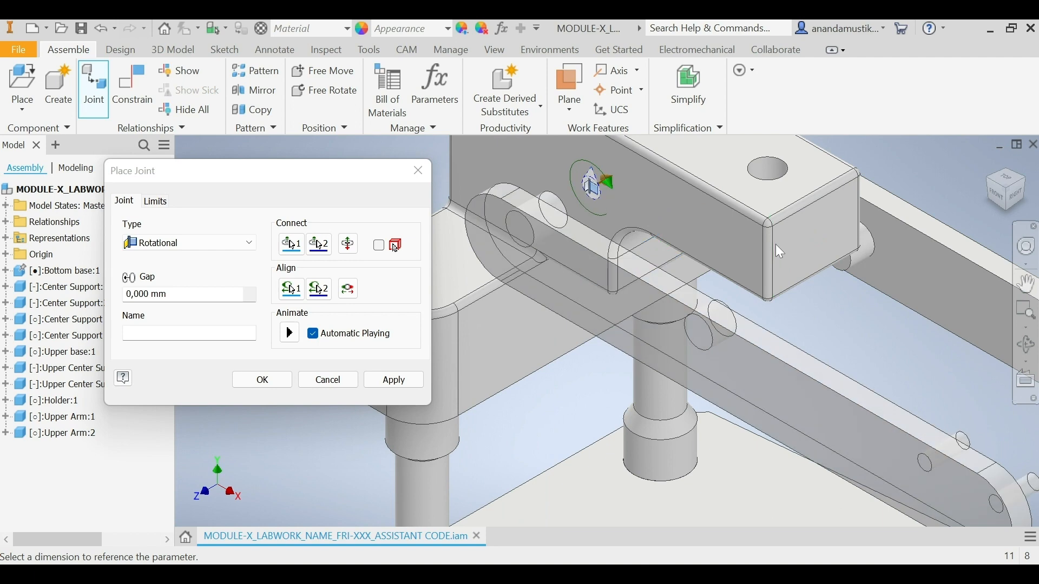
click(374, 381)
click(340, 386)
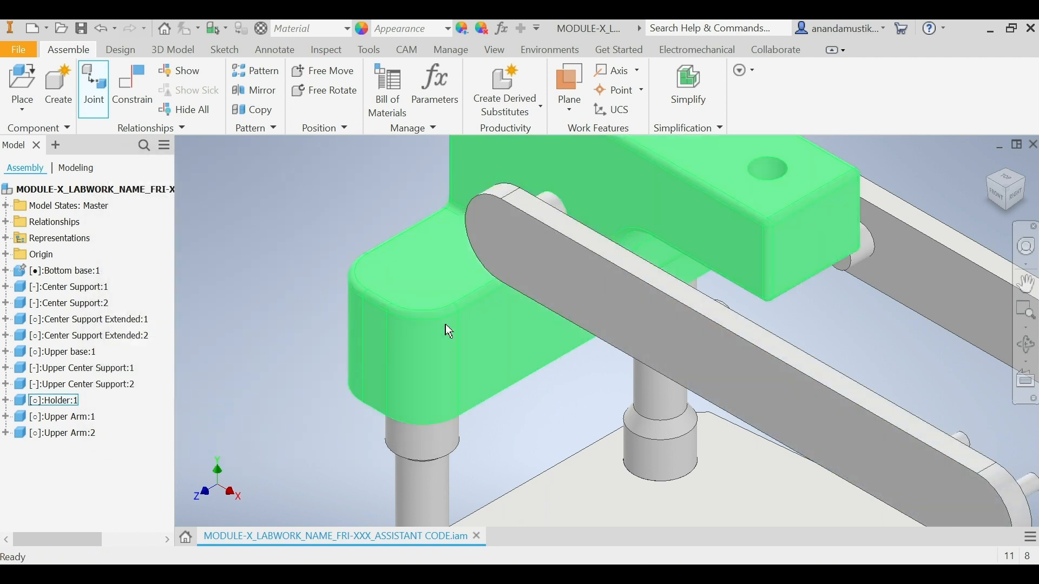
click(1008, 196)
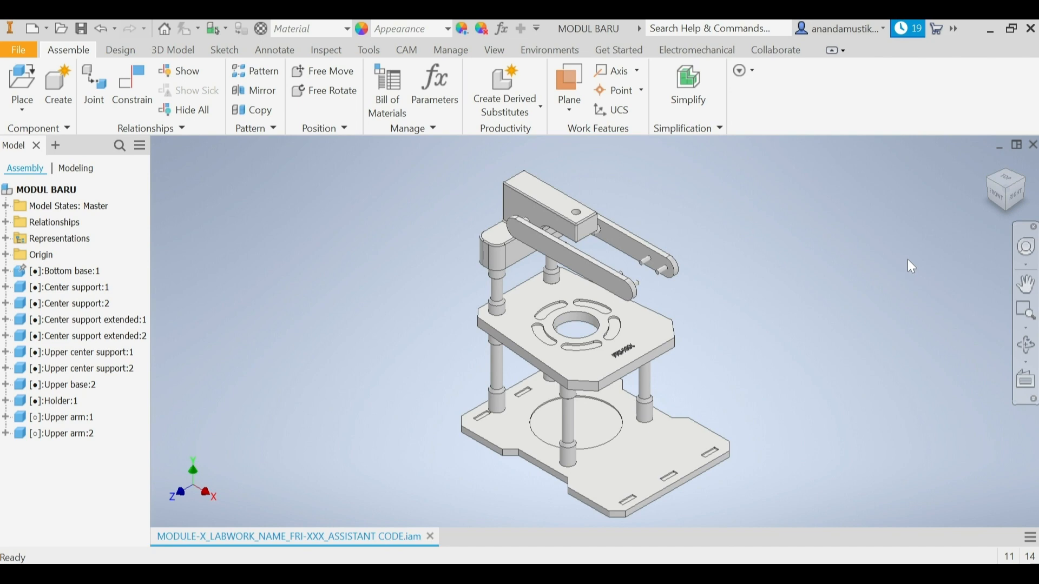
Step: Place one instance of the Cover Water Own part beside the assembly and finish placing it
click(34, 80)
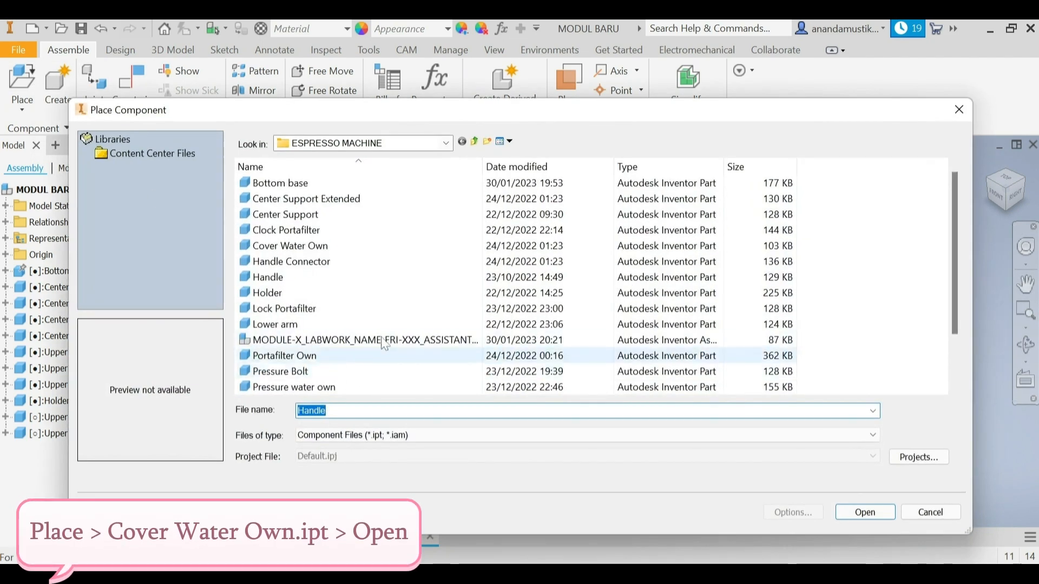
click(352, 244)
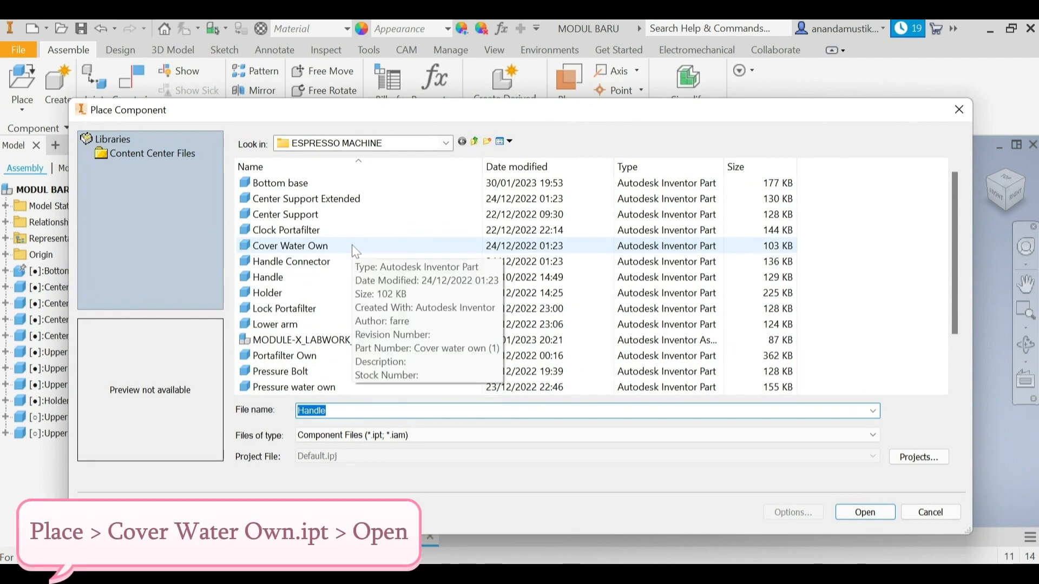
click(878, 514)
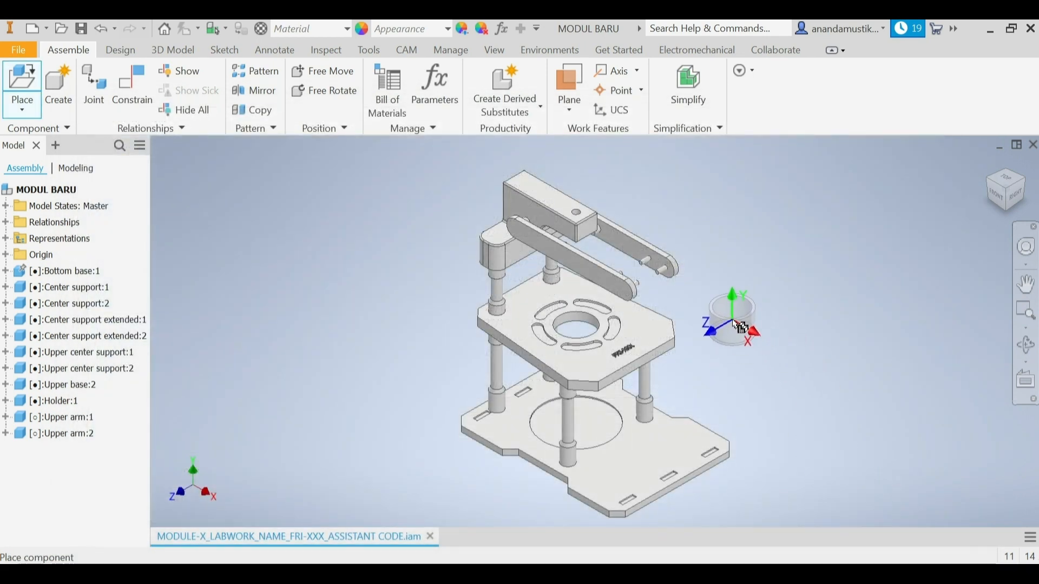
click(735, 323)
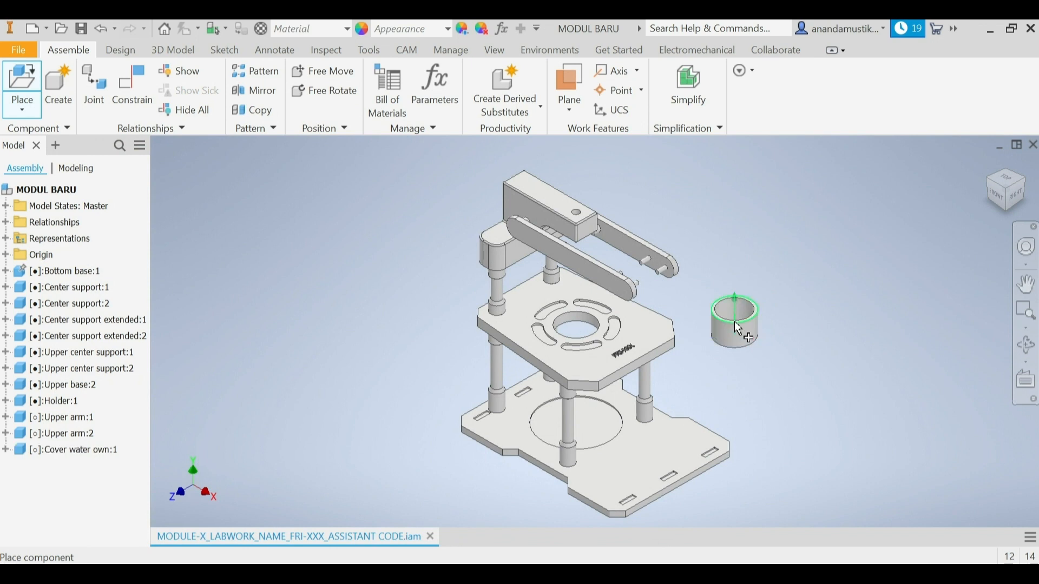
right_click(735, 323)
click(787, 322)
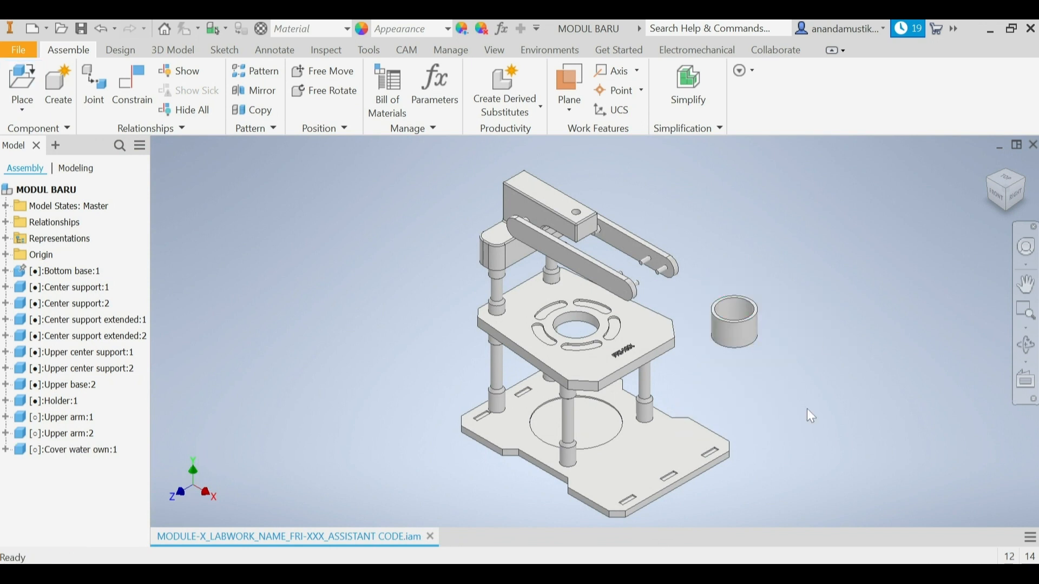
Step: Apply a Rigid joint between the bottom centre of the Cover Water Own and the lower edge centre of the Upper base's central hole
click(95, 100)
click(262, 270)
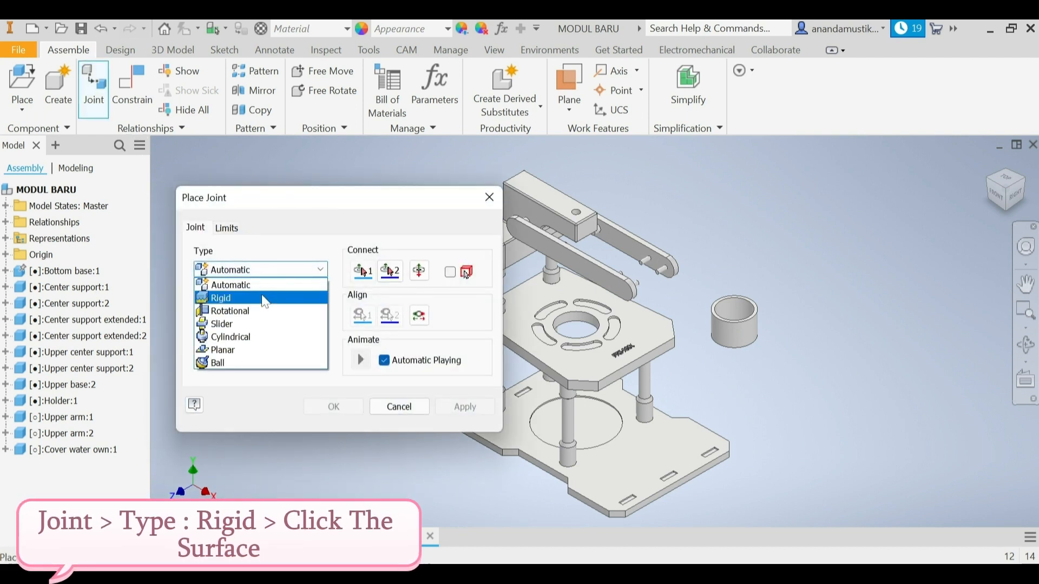
click(263, 295)
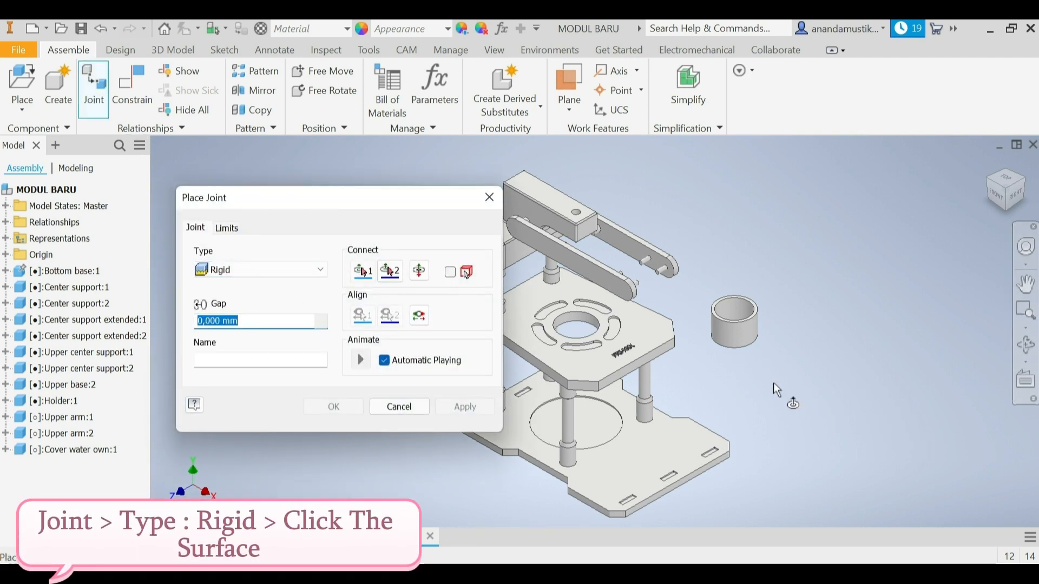
scroll(737, 349, down, 5)
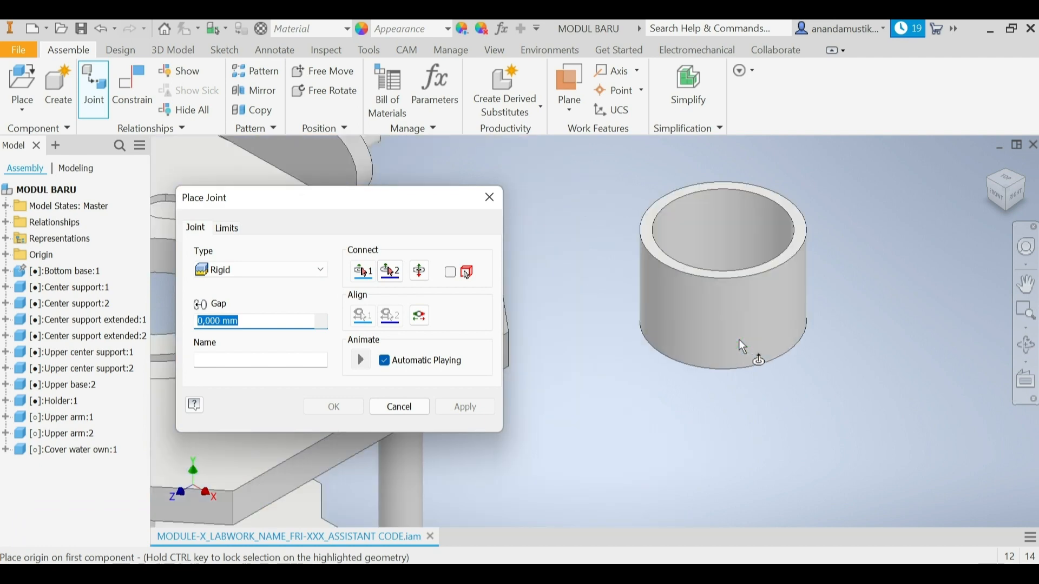
scroll(744, 347, down, 3)
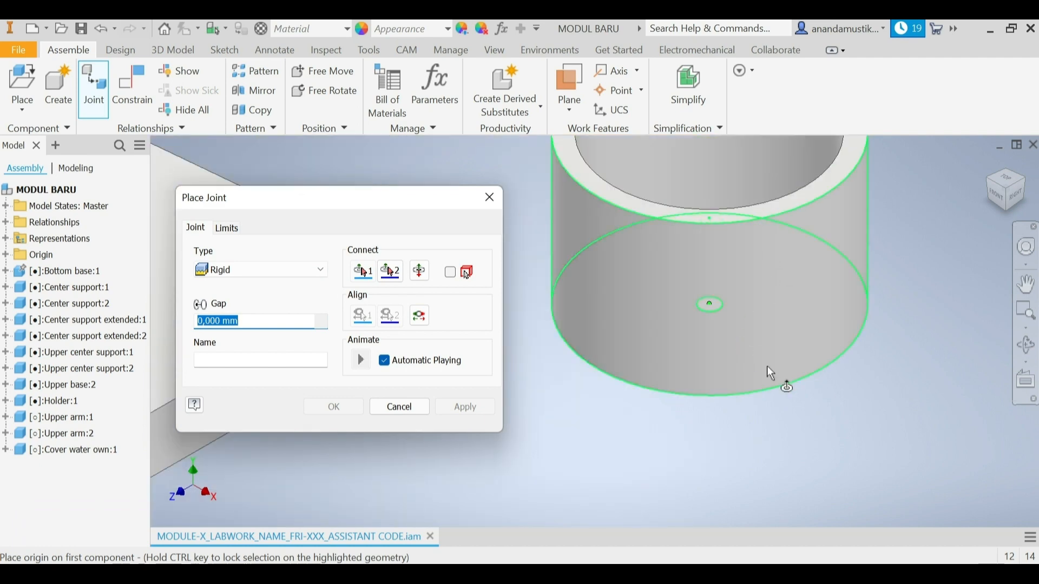
click(770, 371)
scroll(770, 370, up, 8)
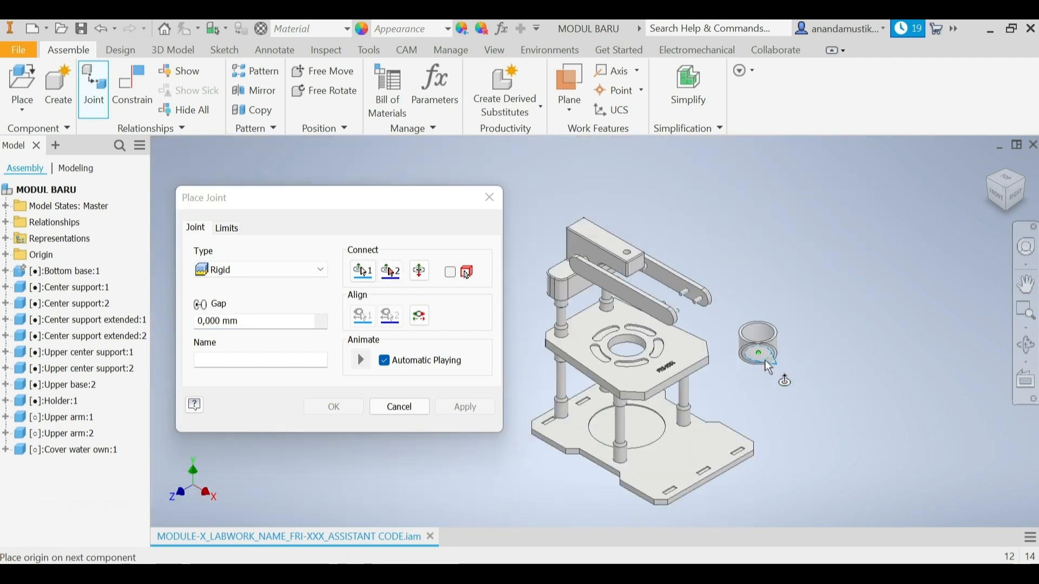
scroll(637, 356, down, 6)
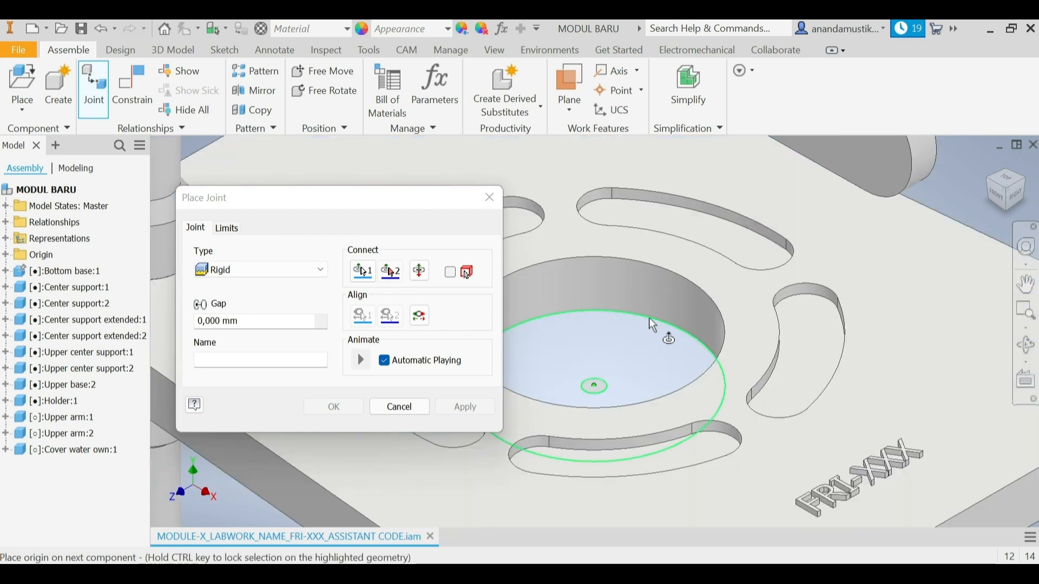
click(652, 325)
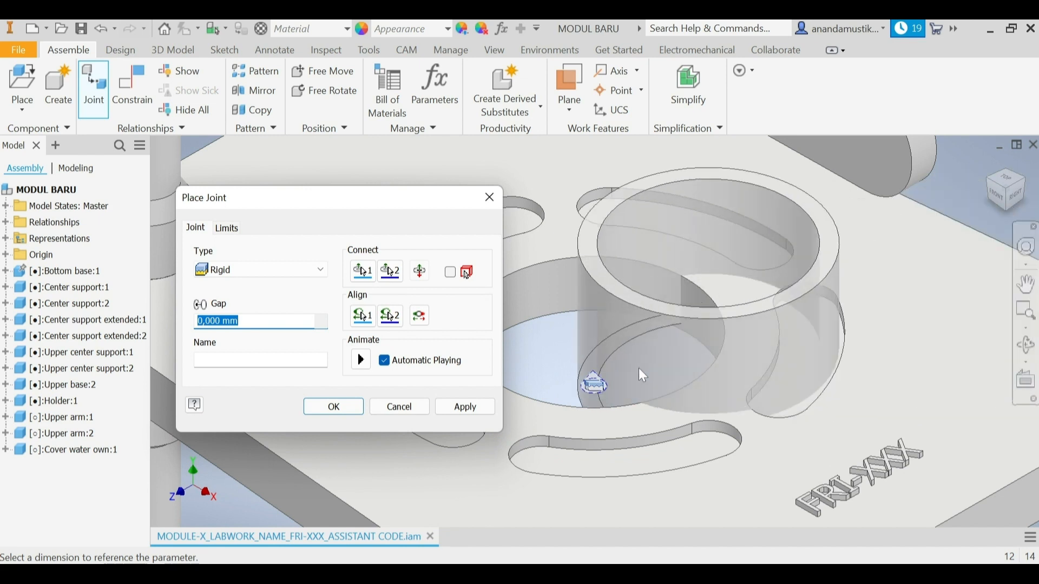
click(473, 409)
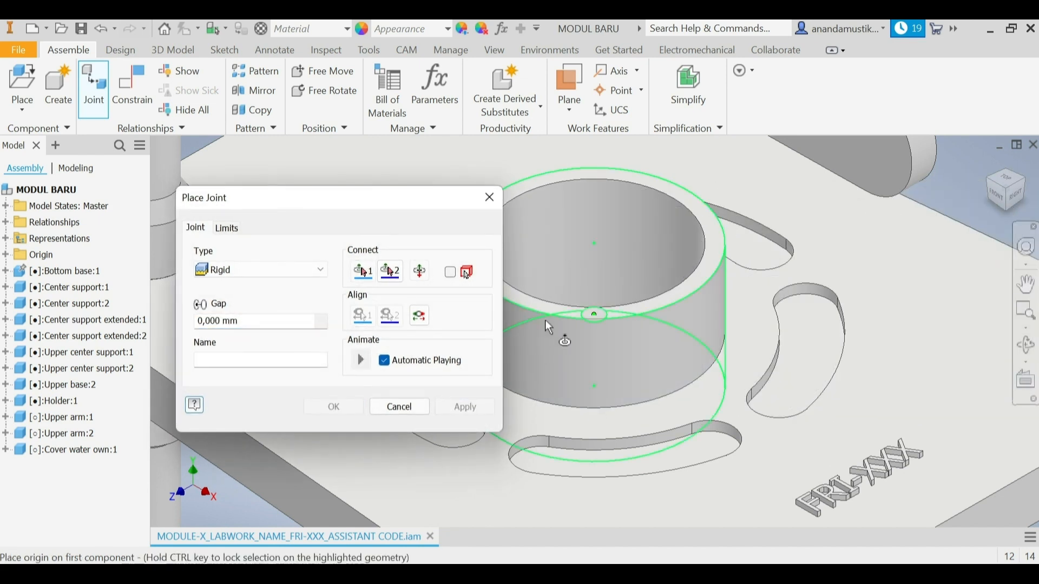
click(416, 408)
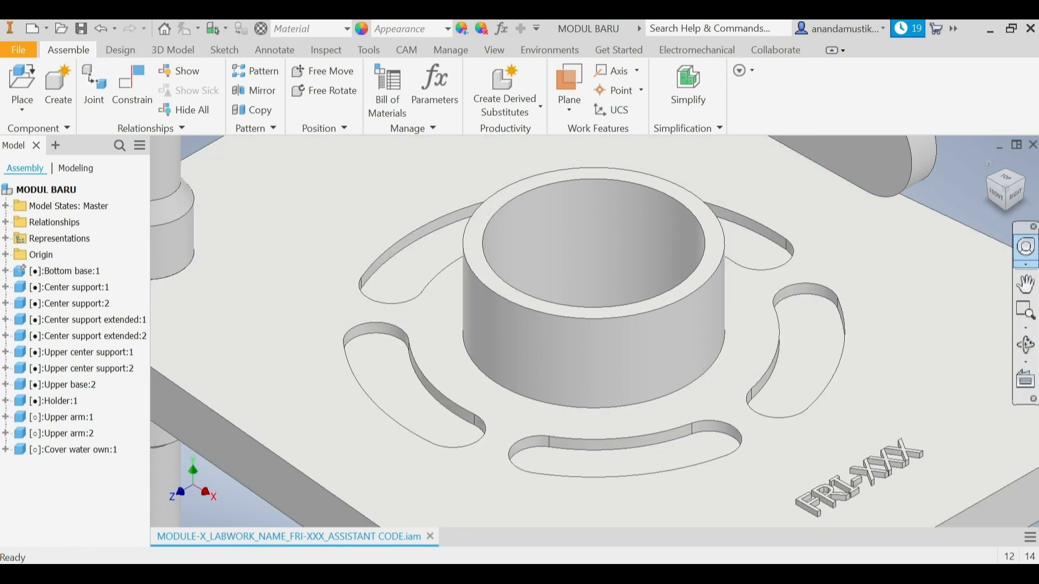
click(1011, 195)
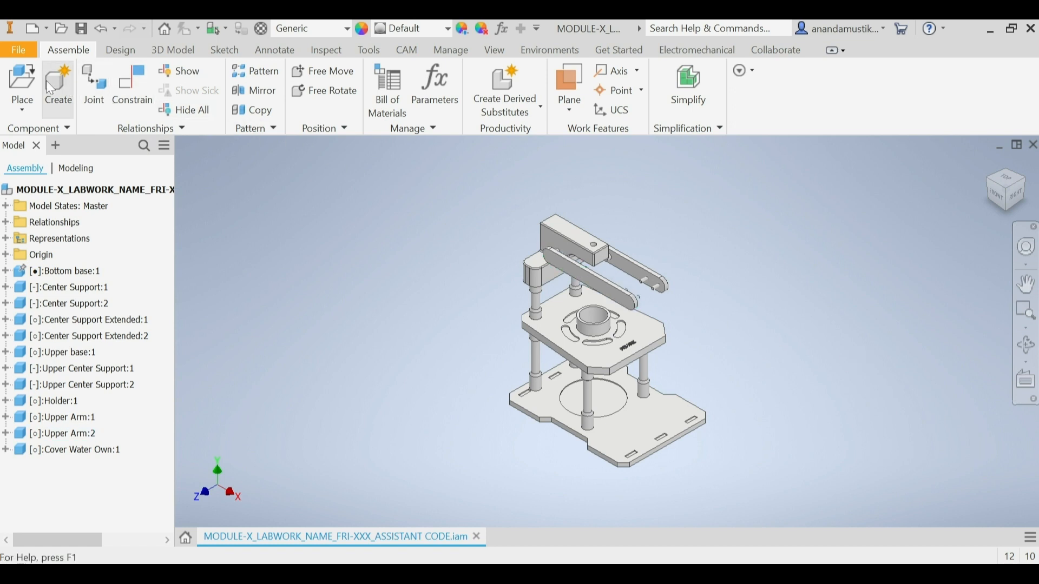
Step: Place one instance of the Clock Portafilter part beside the assembly, rotated three times by 90° about X, and finish placing it
click(21, 77)
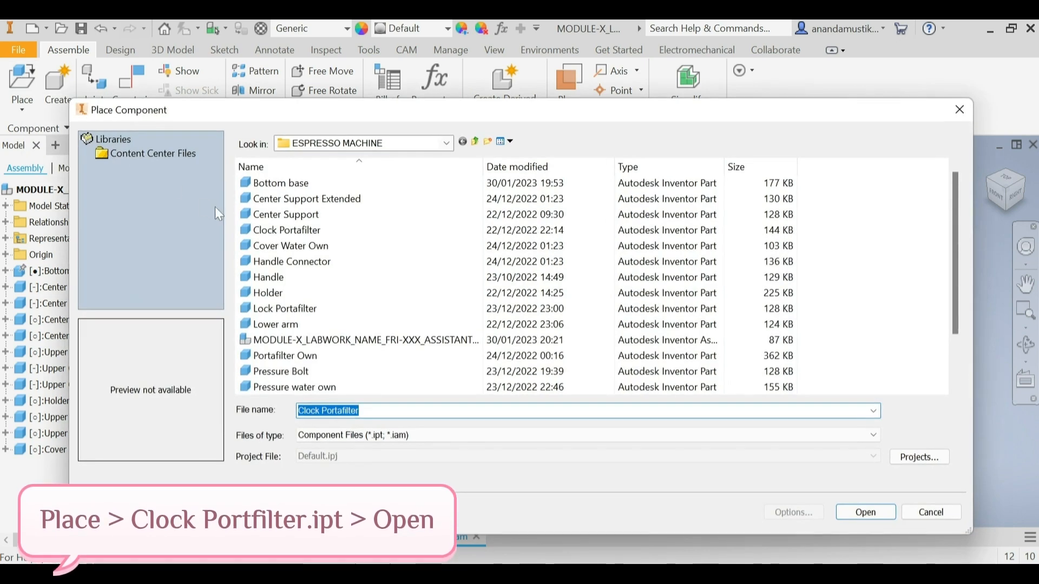
click(292, 230)
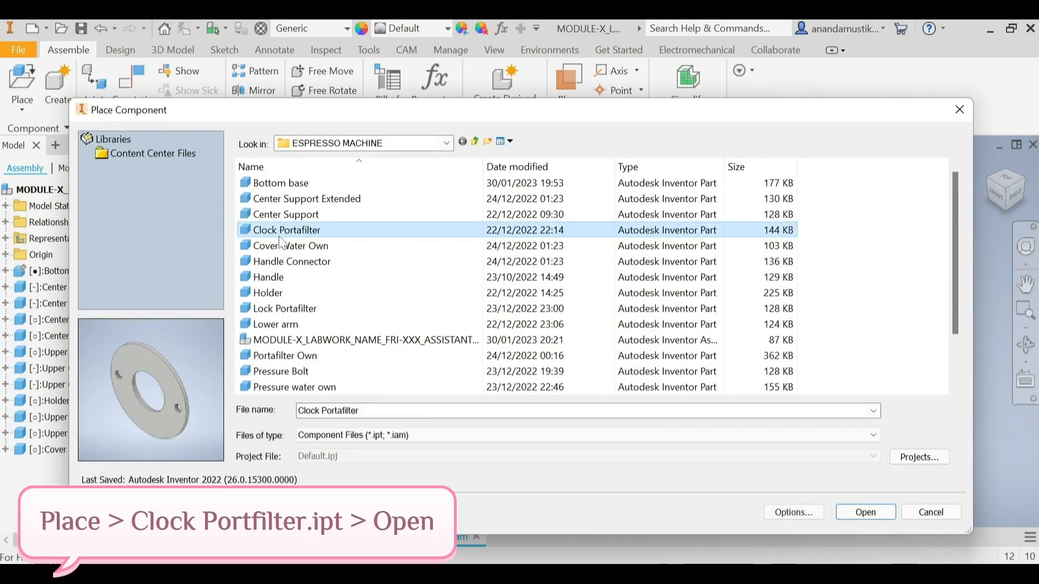
click(868, 513)
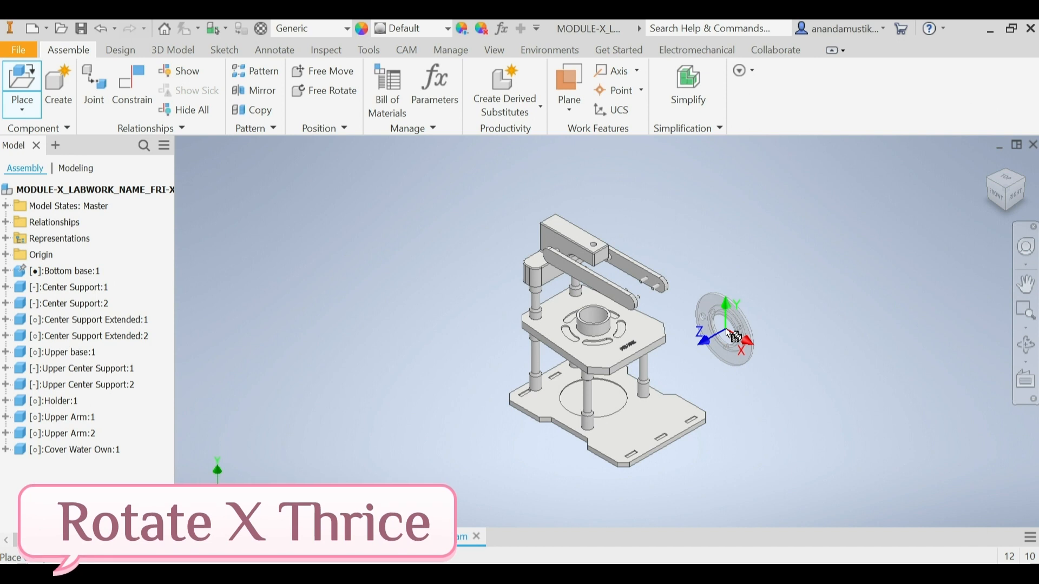
right_click(727, 330)
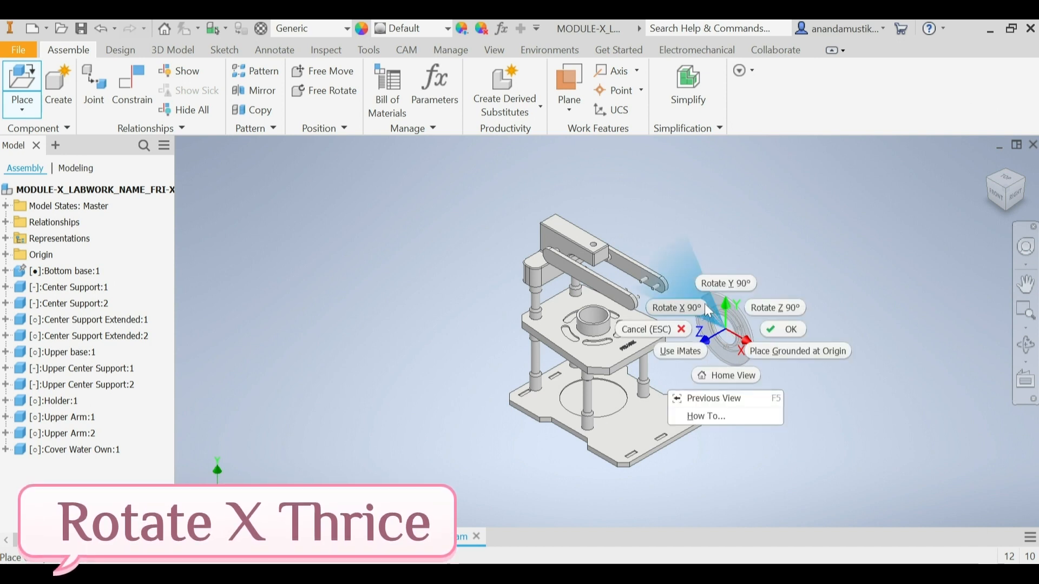
click(698, 307)
right_click(717, 316)
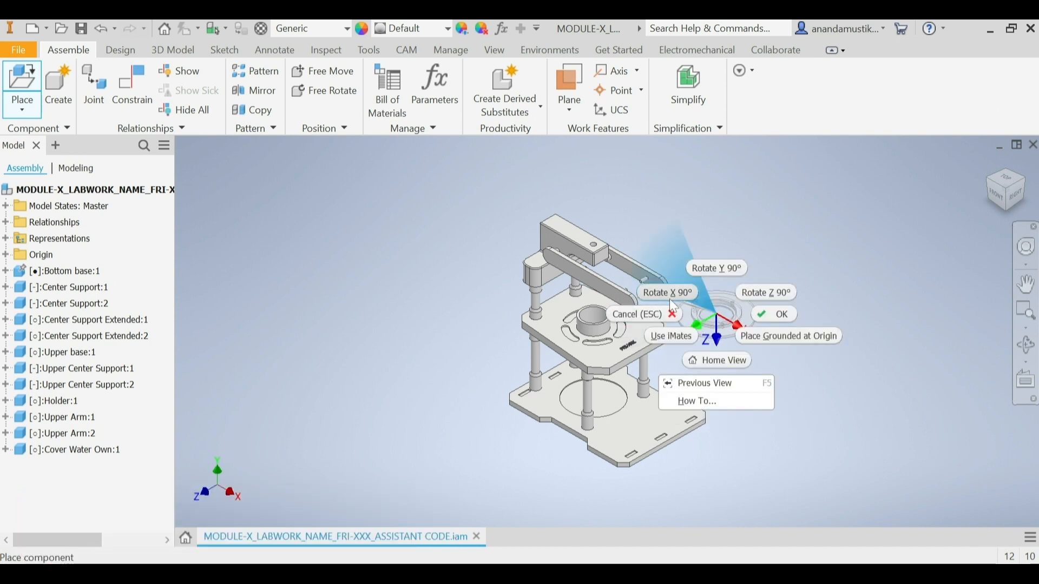
click(670, 298)
right_click(715, 314)
click(683, 293)
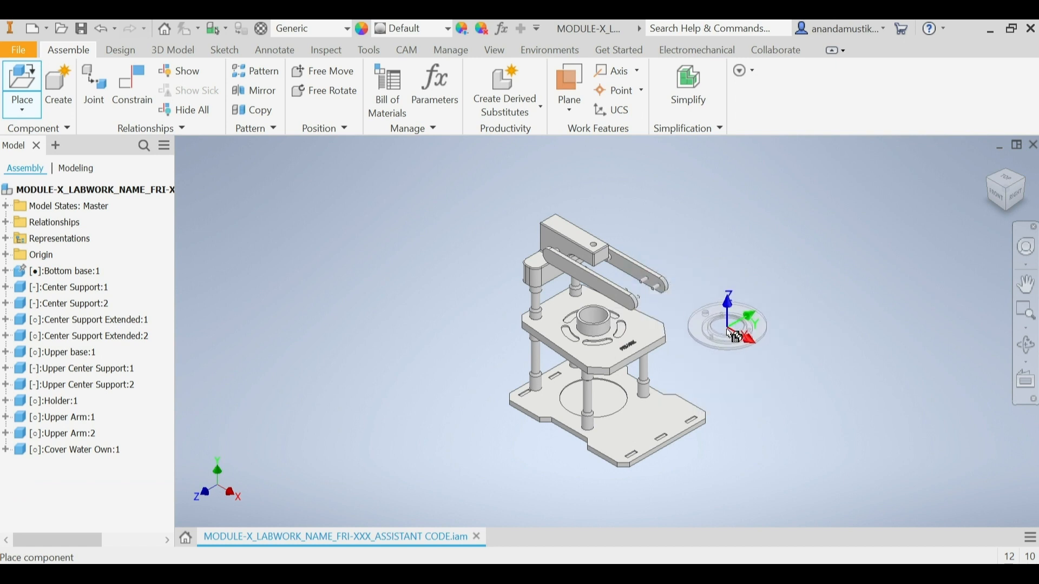
click(730, 343)
right_click(725, 339)
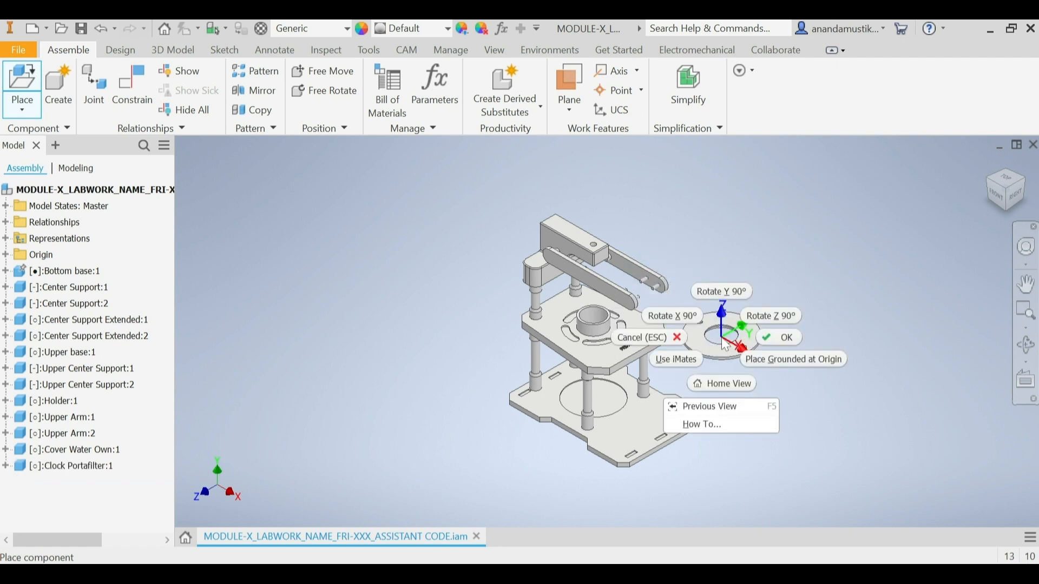
click(791, 346)
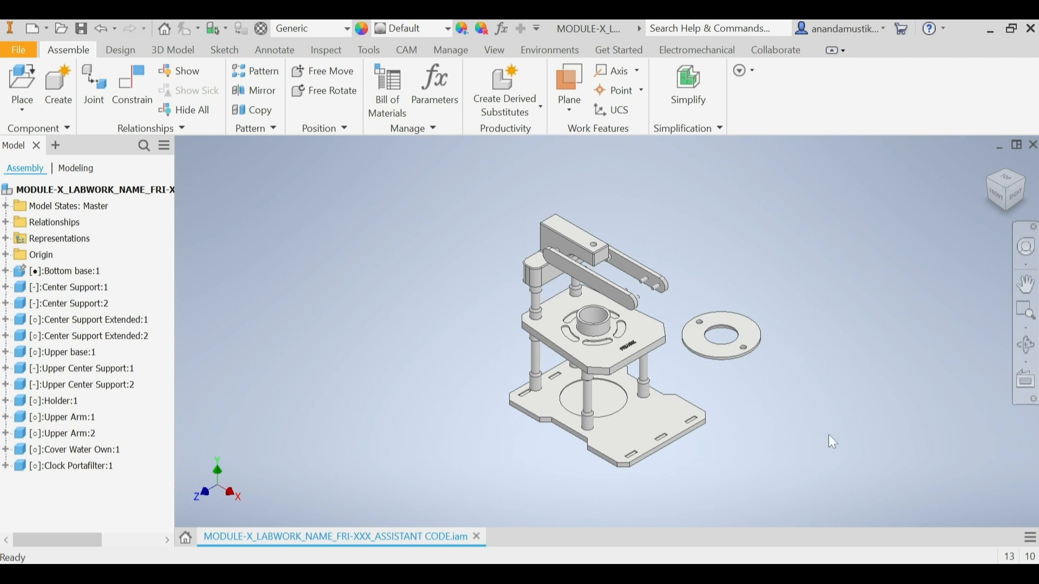
Step: Start a Rotational joint with its first origin at the centre of the Clock Portafilter's inner central hole edge, seen from below
click(92, 86)
click(224, 243)
click(211, 248)
click(208, 249)
click(196, 248)
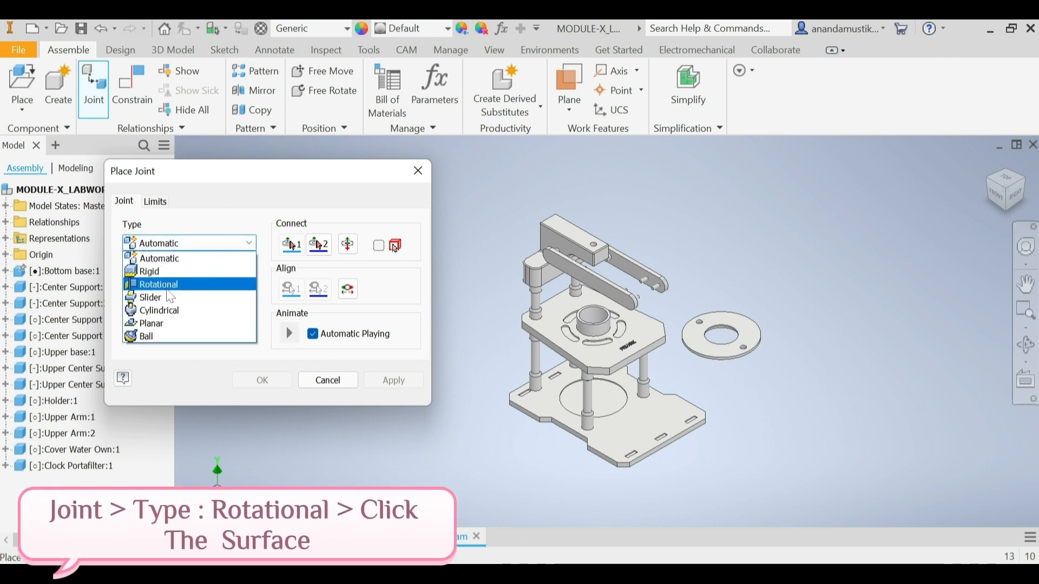
click(163, 285)
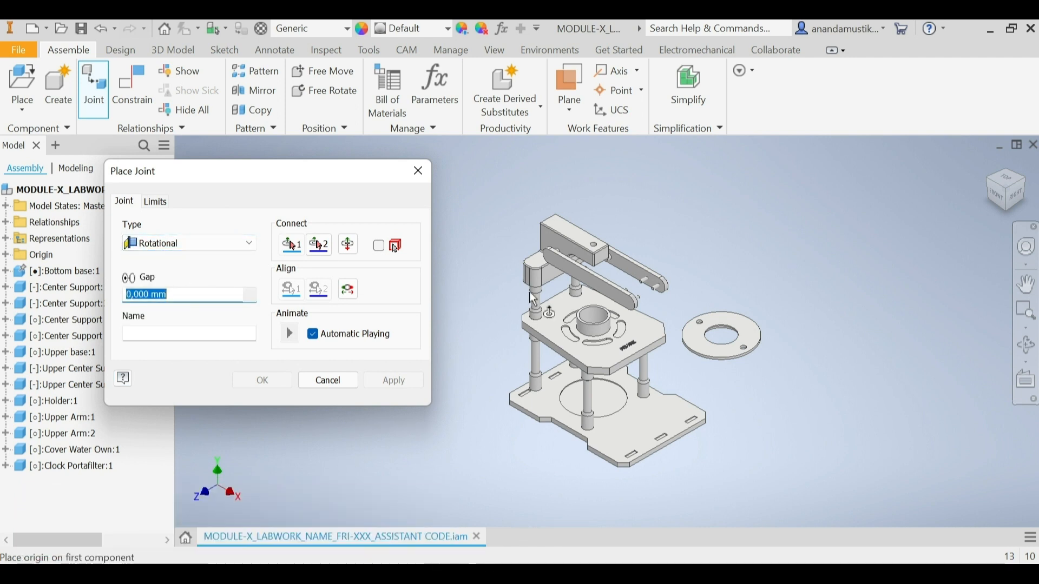
click(1014, 219)
scroll(676, 334, up, 5)
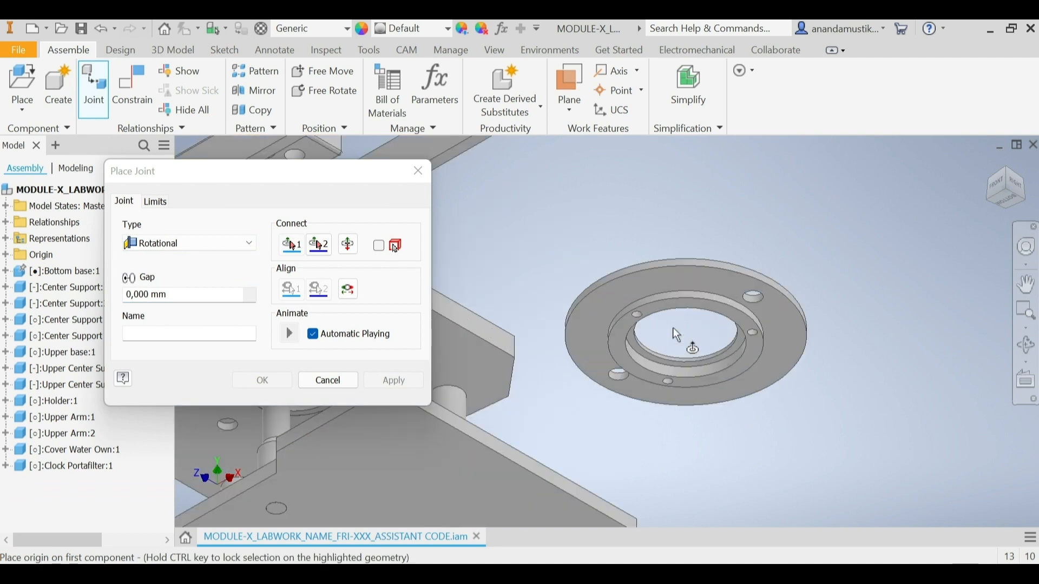
scroll(678, 350, up, 3)
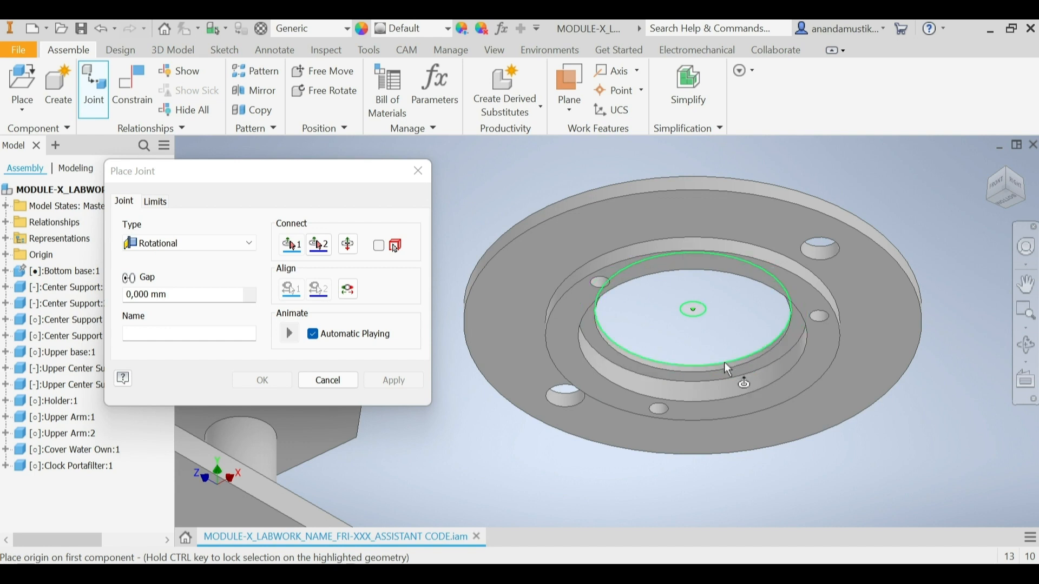
click(745, 358)
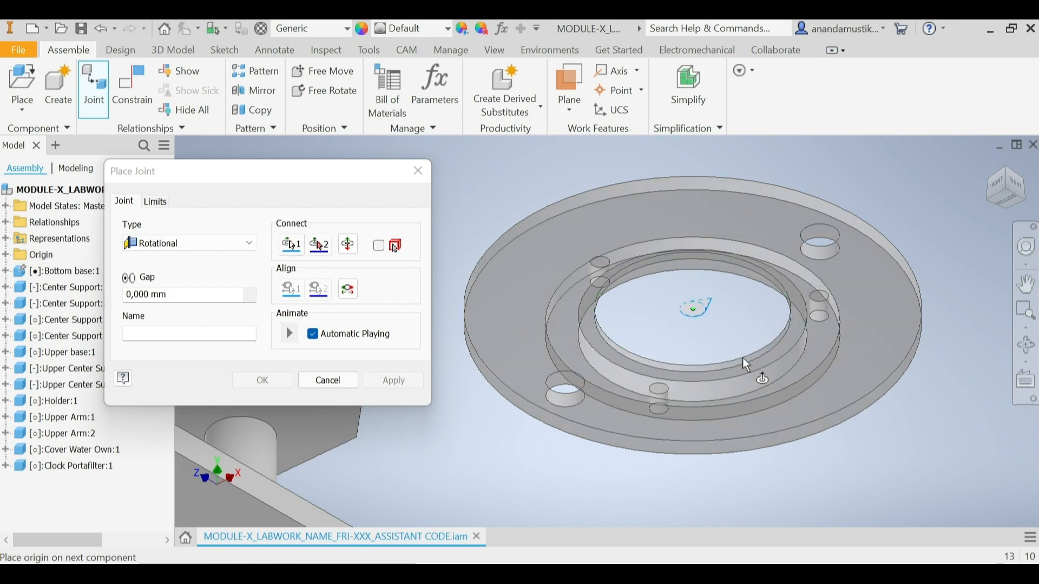
Step: Connect the joint to the inner circular edge of the central hole under the Upper base, apply it and finish jointing
scroll(747, 359, up, 6)
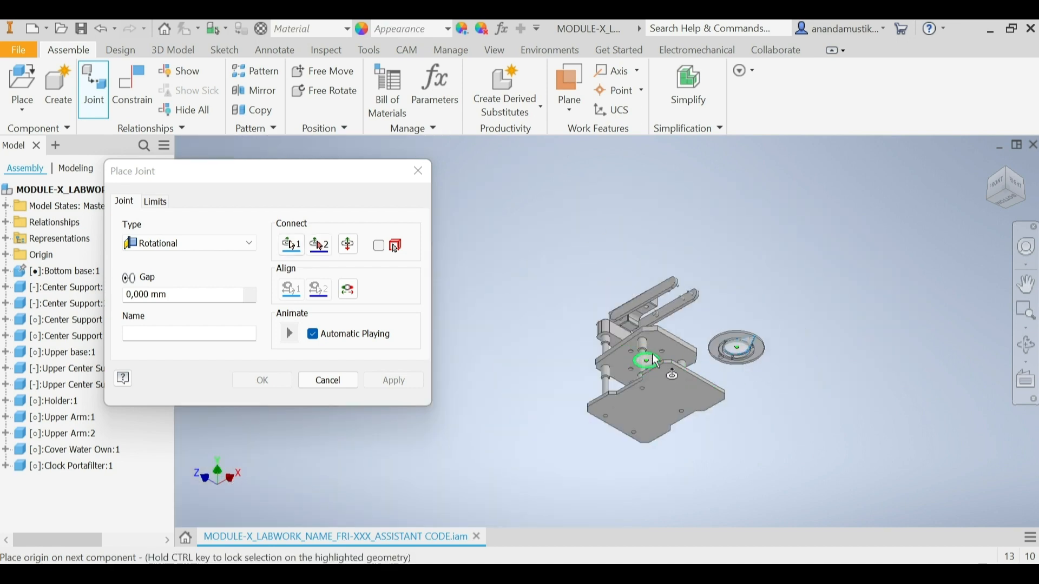
scroll(657, 362, down, 6)
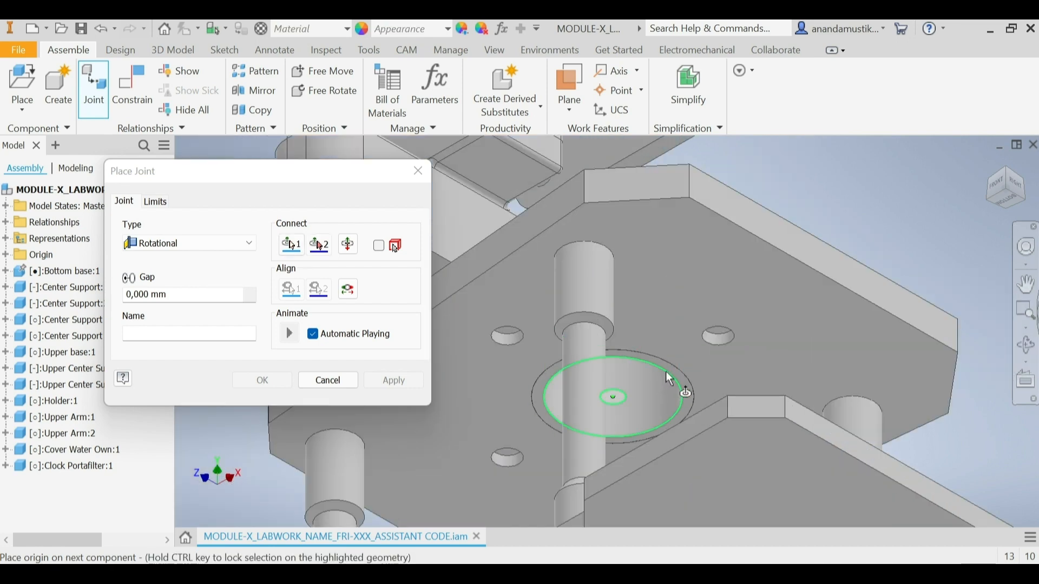
scroll(666, 373, down, 2)
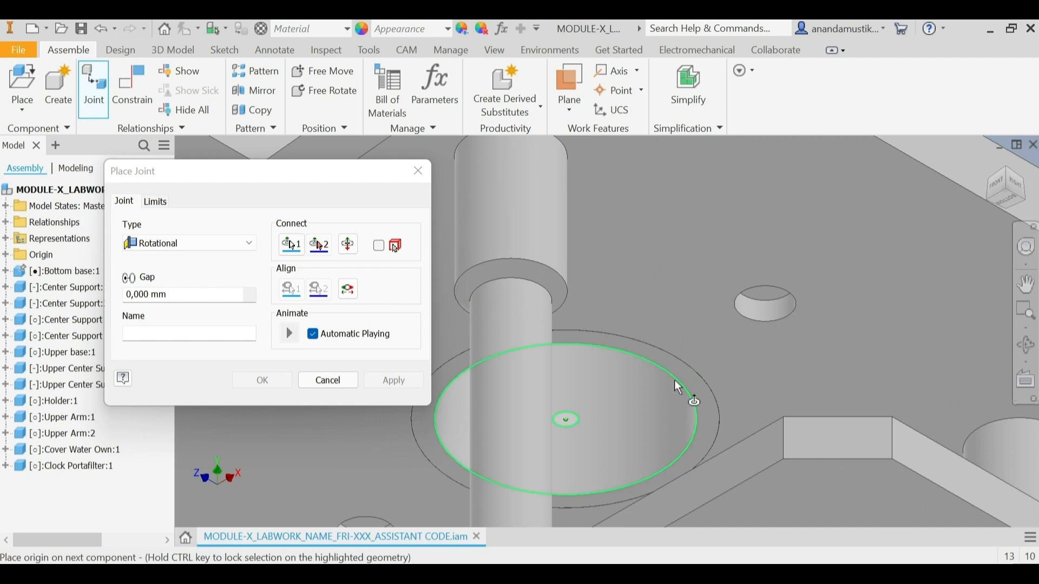
click(676, 381)
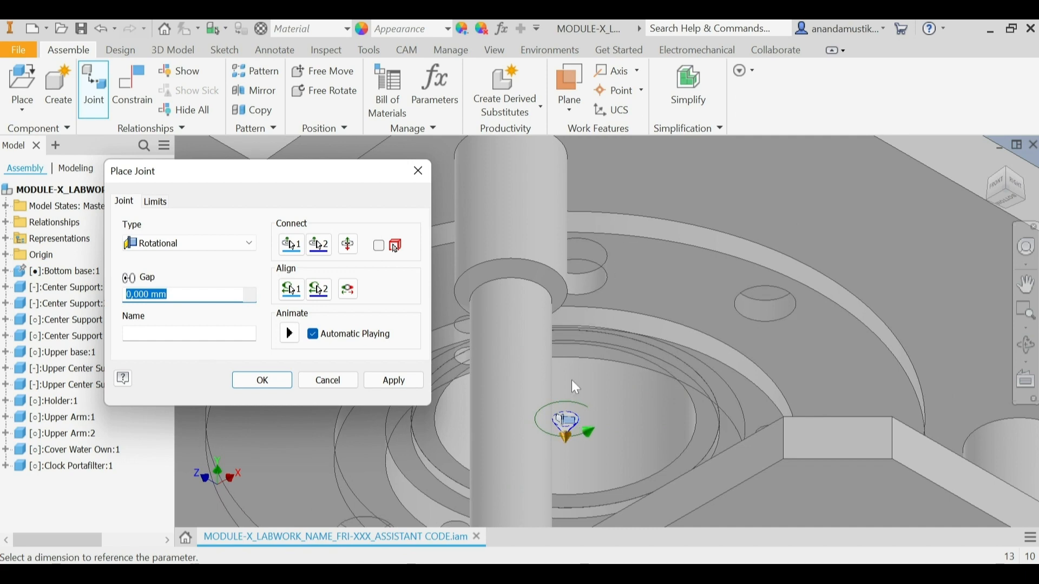
click(398, 385)
click(329, 380)
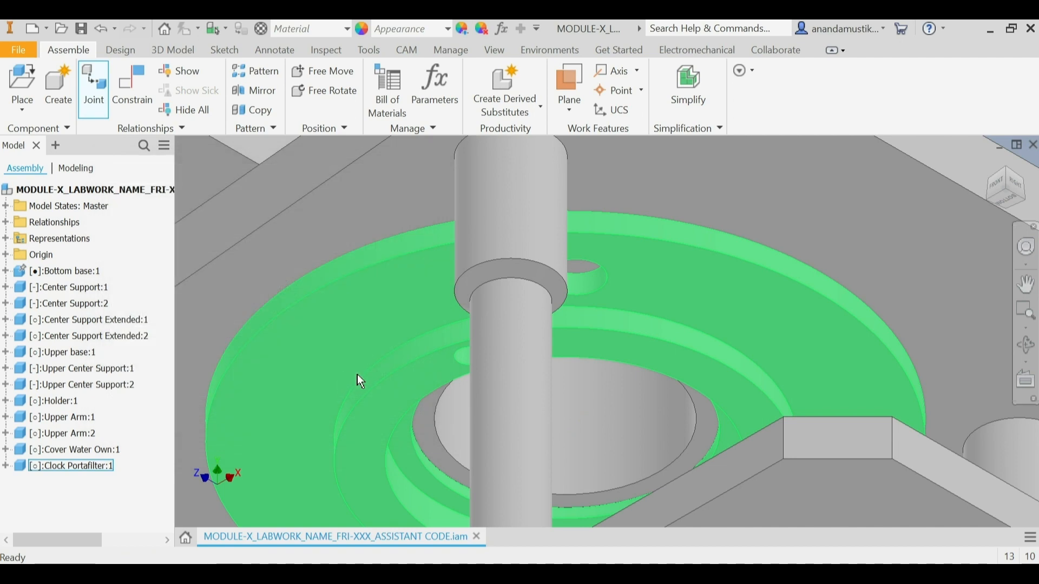
Step: Apply a Mate constraint between the axes of the Clock Portafilter's outer mounting hole and the matching hole in the Upper base
click(142, 101)
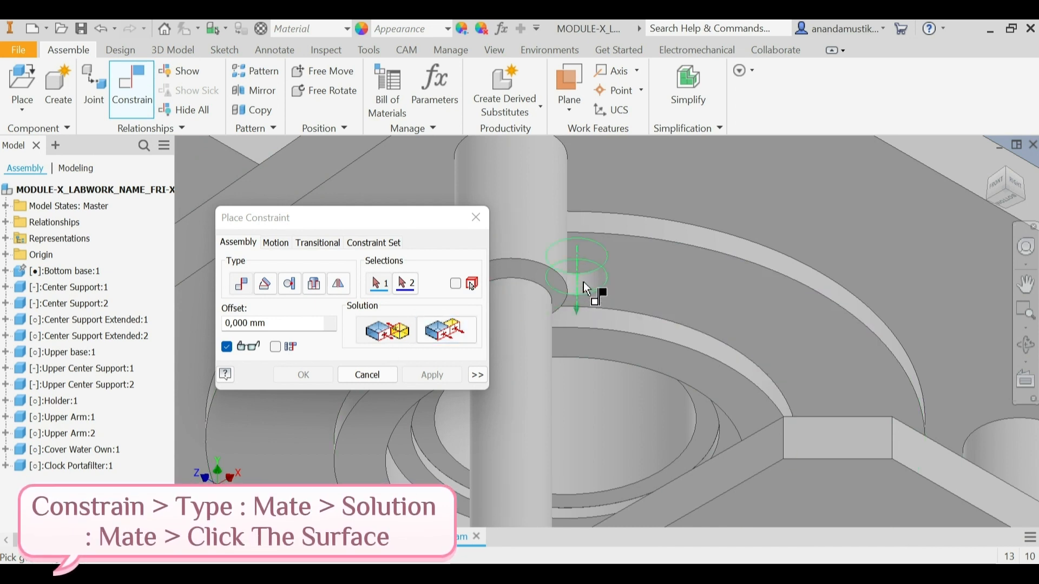
mouse_move(584, 281)
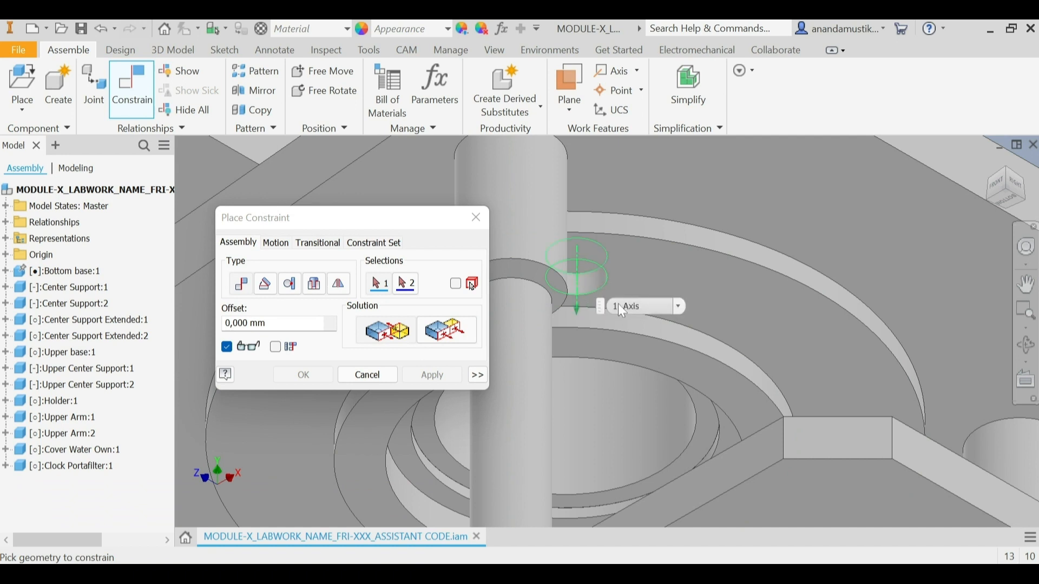
click(595, 282)
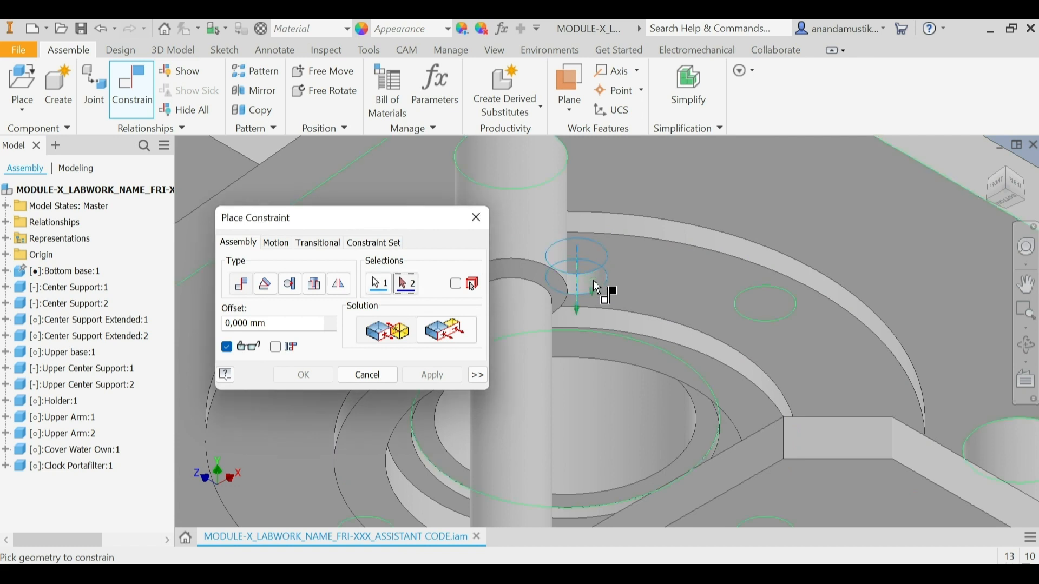
click(778, 308)
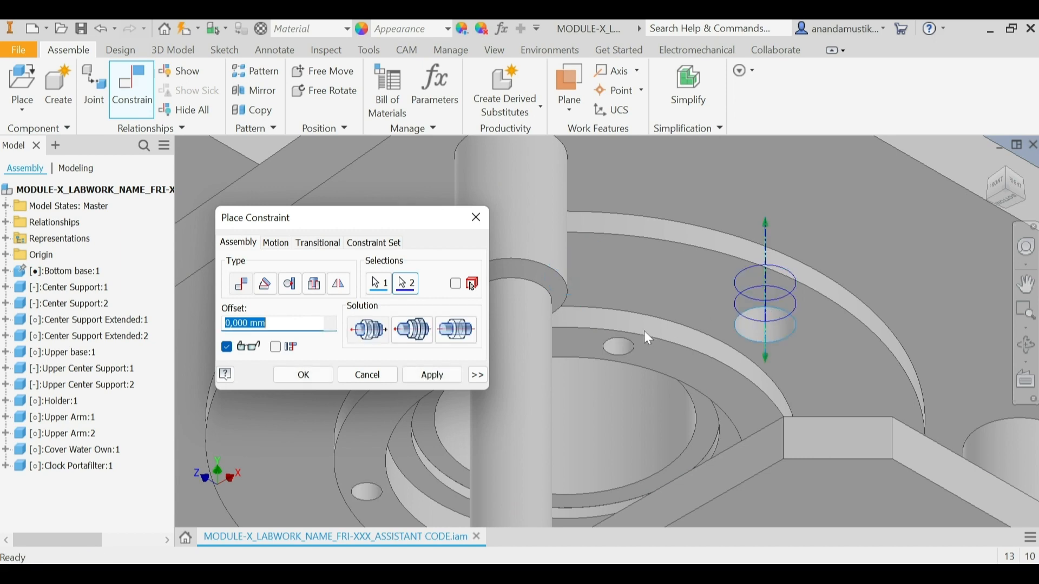
click(443, 381)
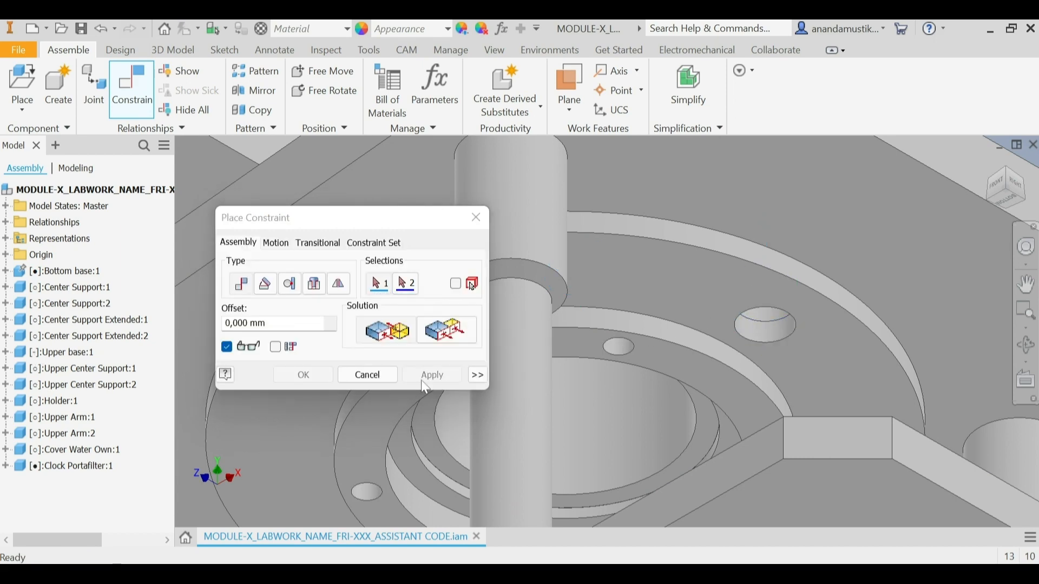
click(368, 376)
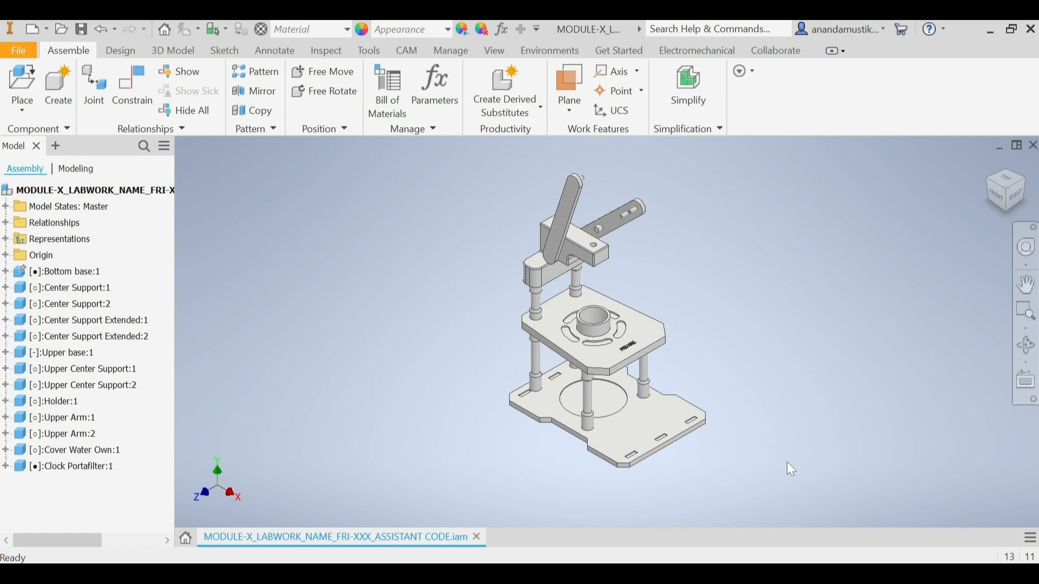
Step: Place one instance of the Lower arm part beside the assembly, rotated three times by 90° about Y
click(11, 82)
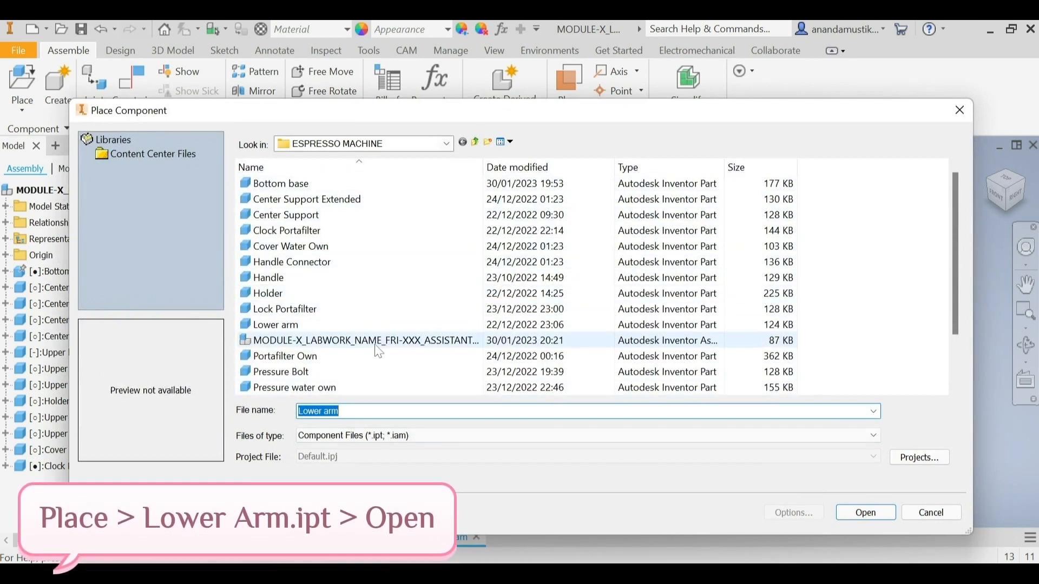
click(325, 325)
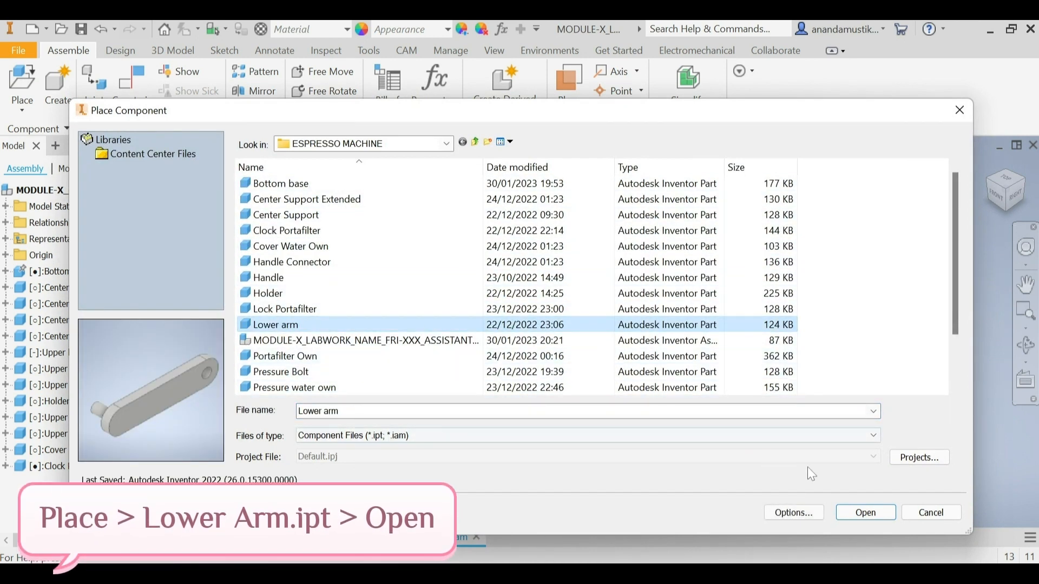
click(877, 514)
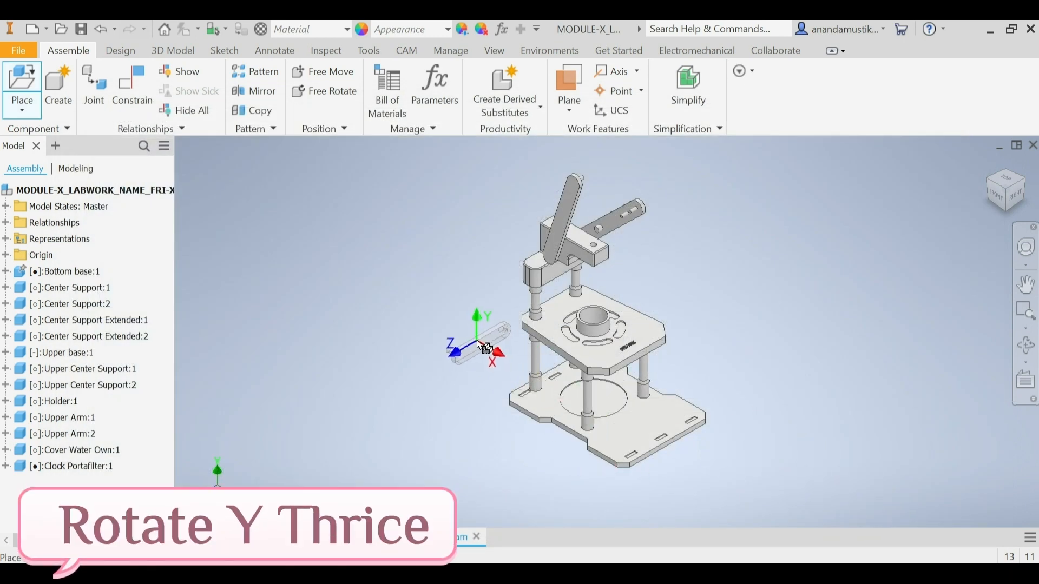
right_click(483, 348)
click(480, 296)
right_click(480, 323)
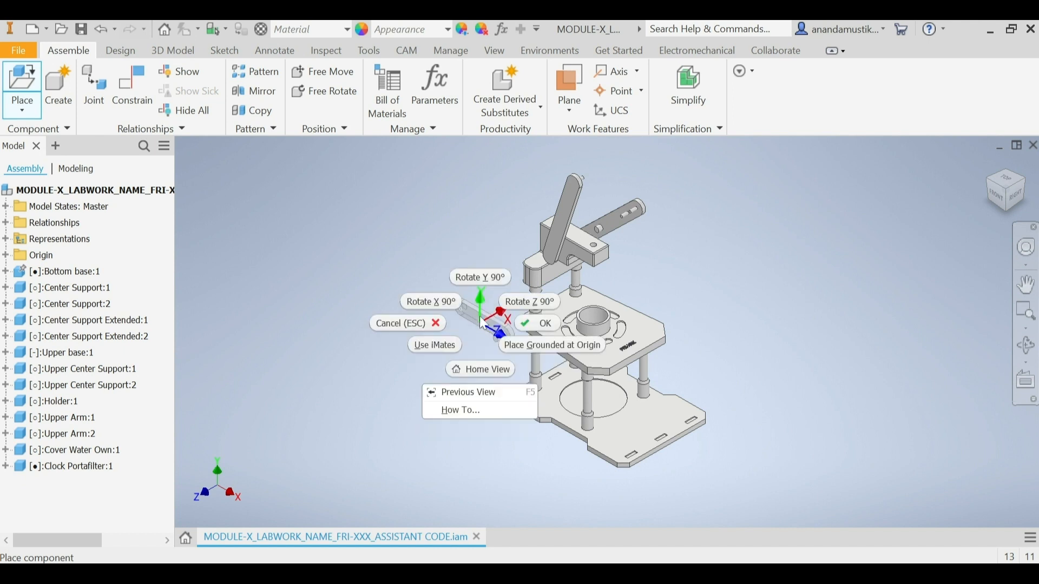
click(486, 286)
right_click(482, 320)
click(481, 278)
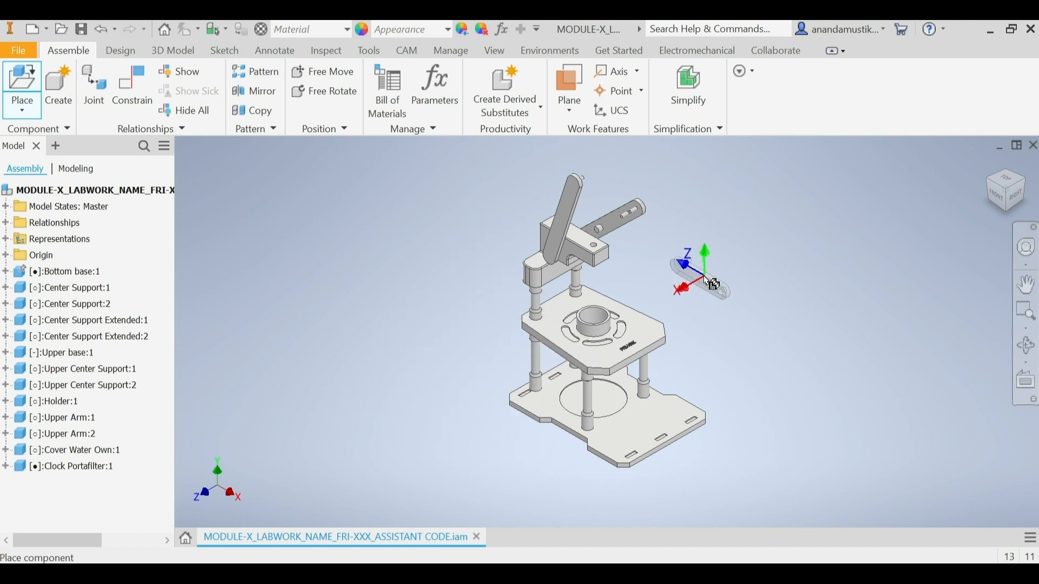
click(490, 311)
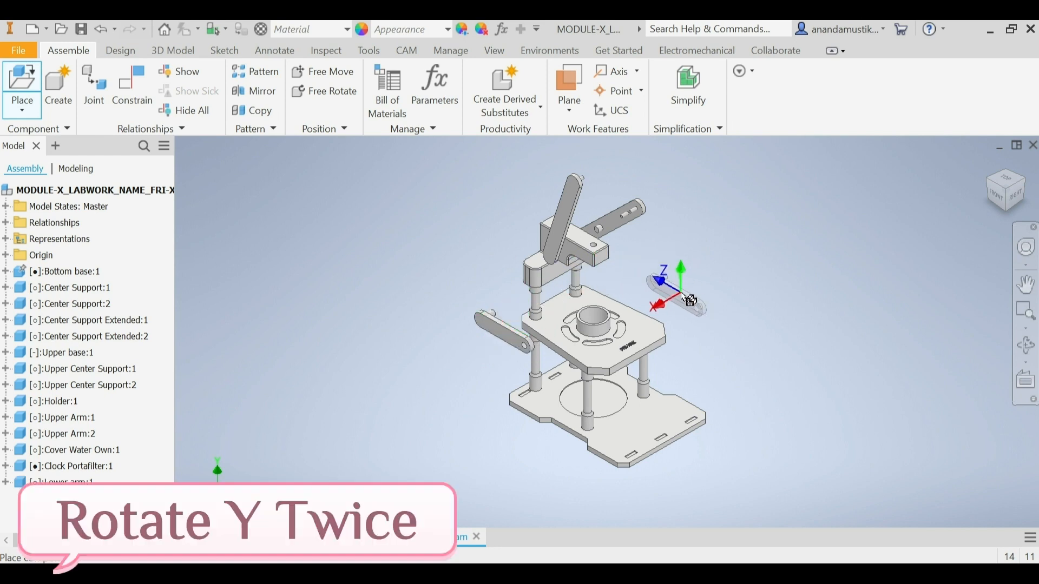
Step: Place a second Lower arm on the opposite side, rotated twice more by 90° about Y and twice about X, and finish placing
right_click(689, 299)
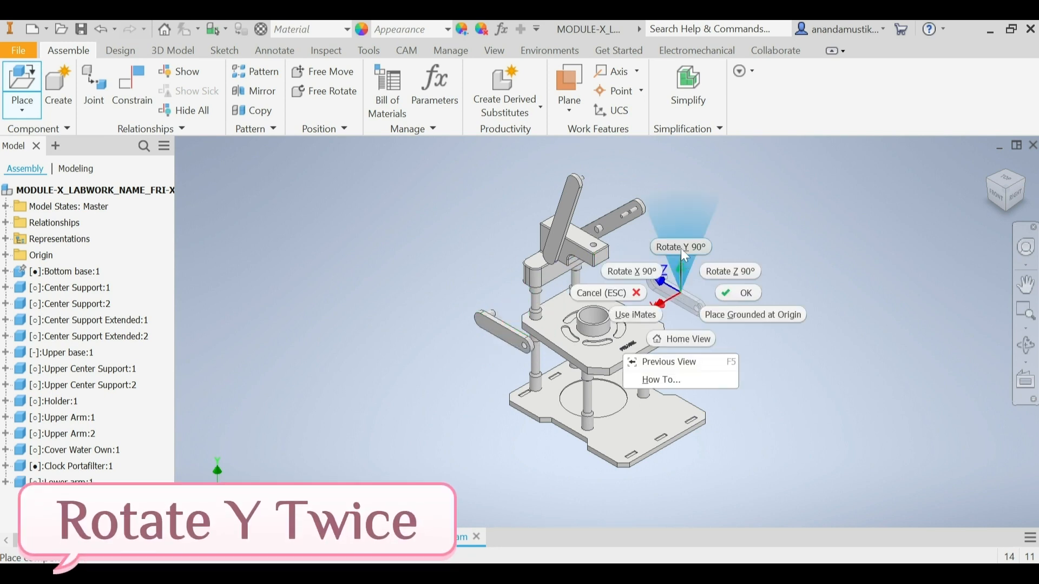
click(681, 247)
right_click(682, 295)
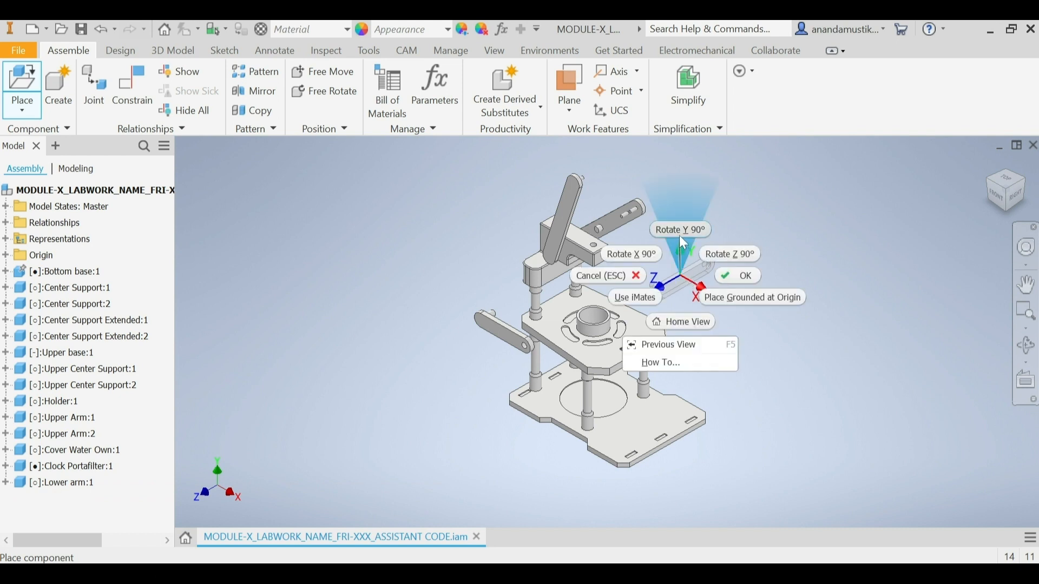
click(680, 246)
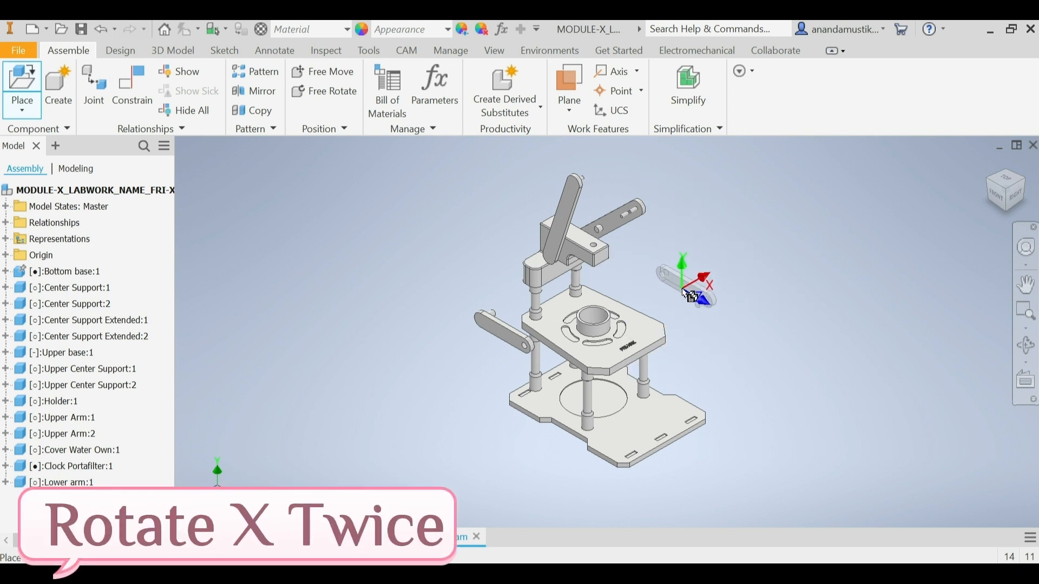
right_click(685, 296)
click(648, 268)
right_click(676, 296)
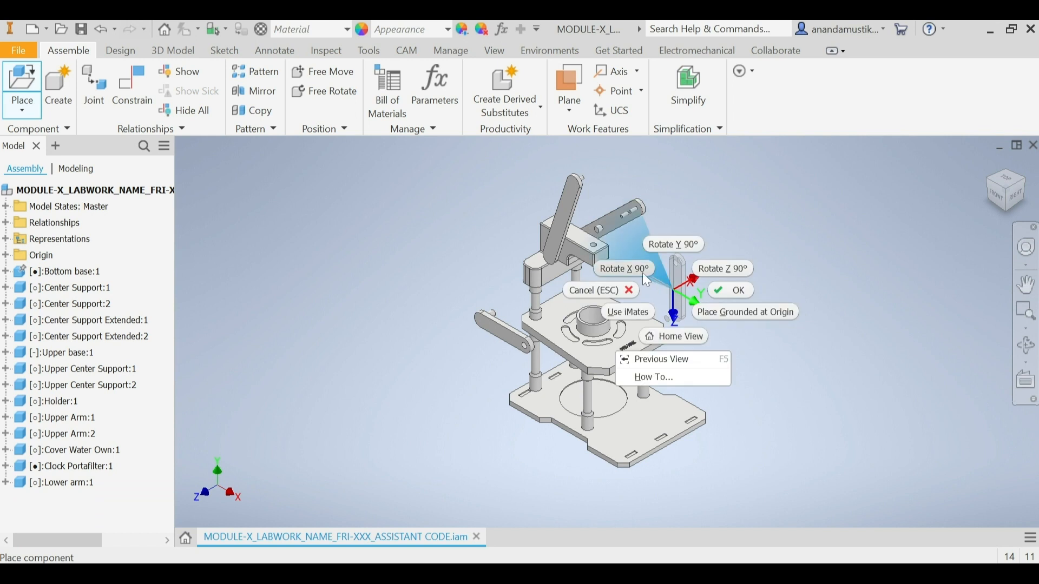
click(643, 274)
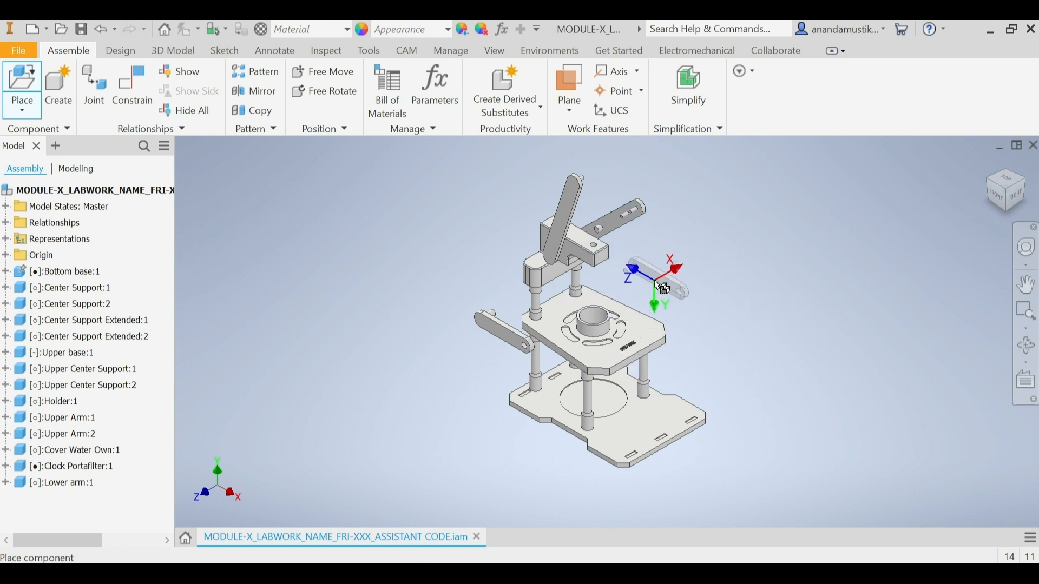
right_click(654, 281)
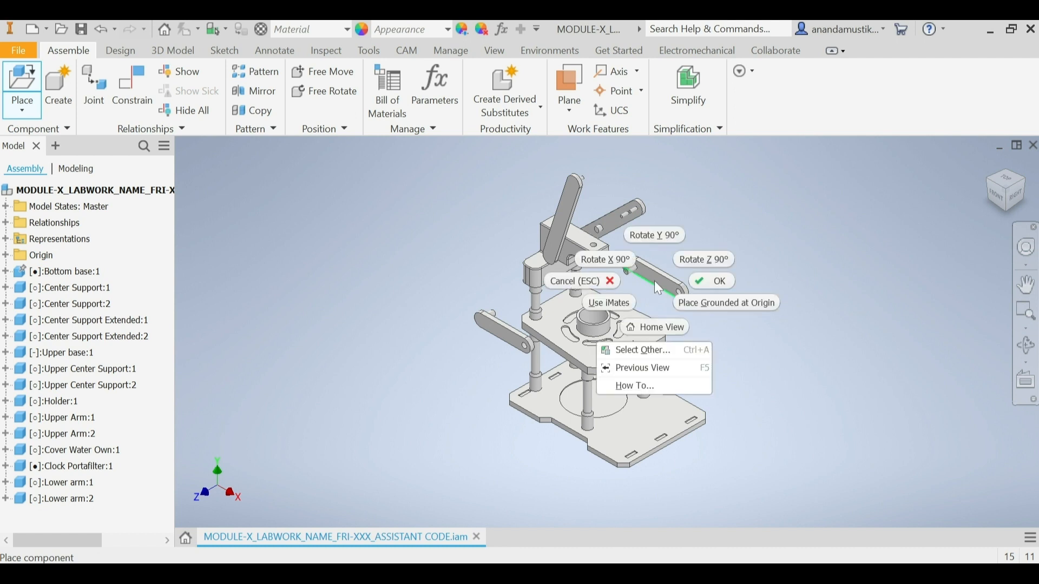
click(712, 280)
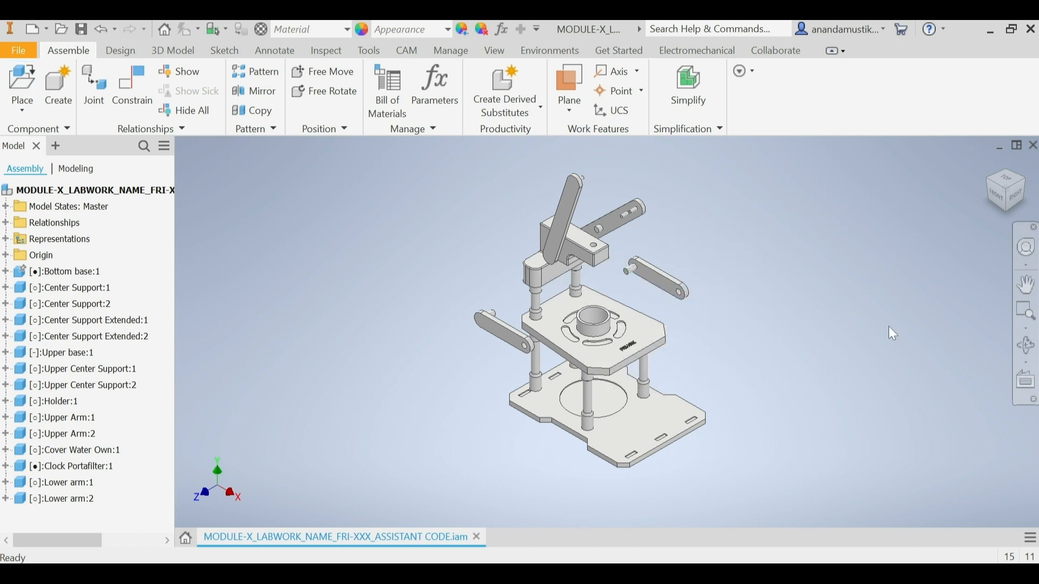
Step: Set up a Rotational joint with its first origin on the circular edge of the hole in Lower arm:2
click(95, 89)
click(200, 243)
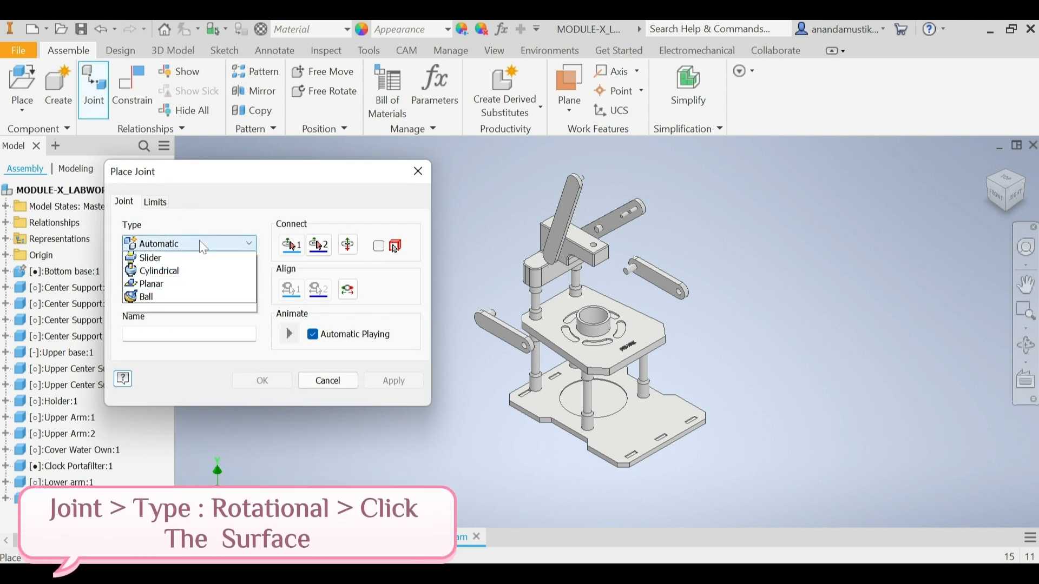
click(198, 285)
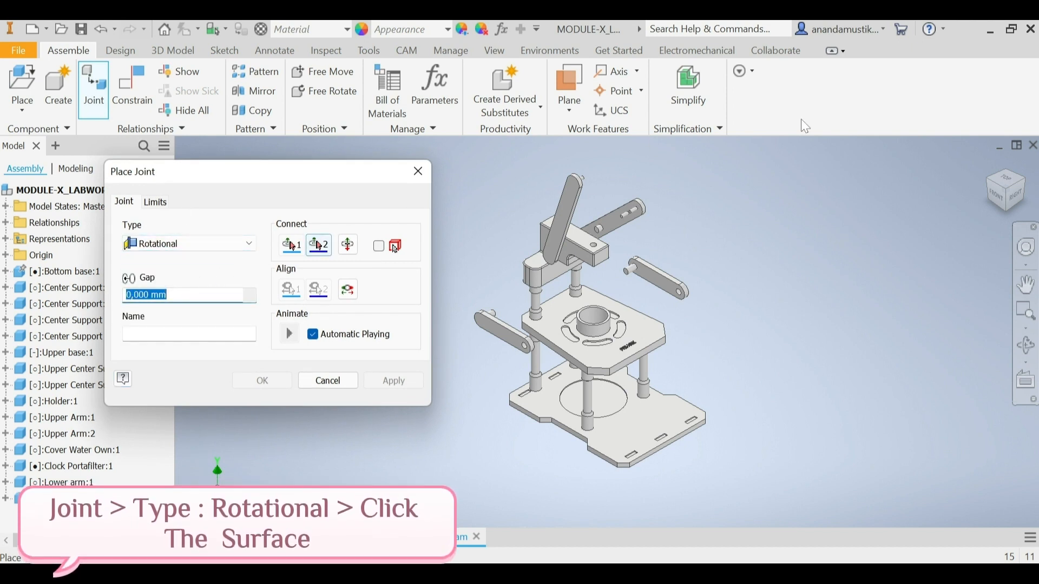
click(1030, 200)
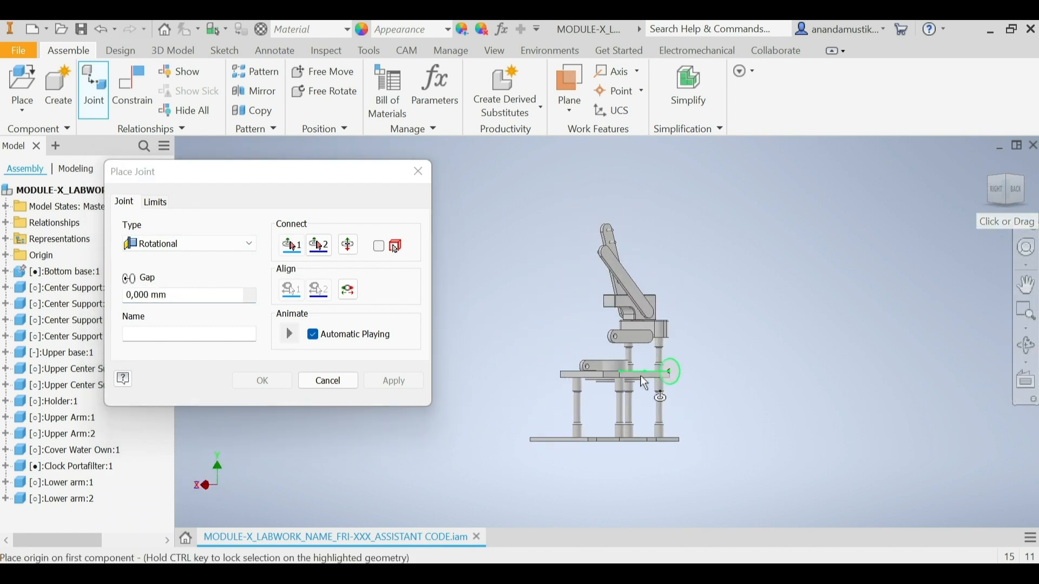
scroll(614, 340, up, 8)
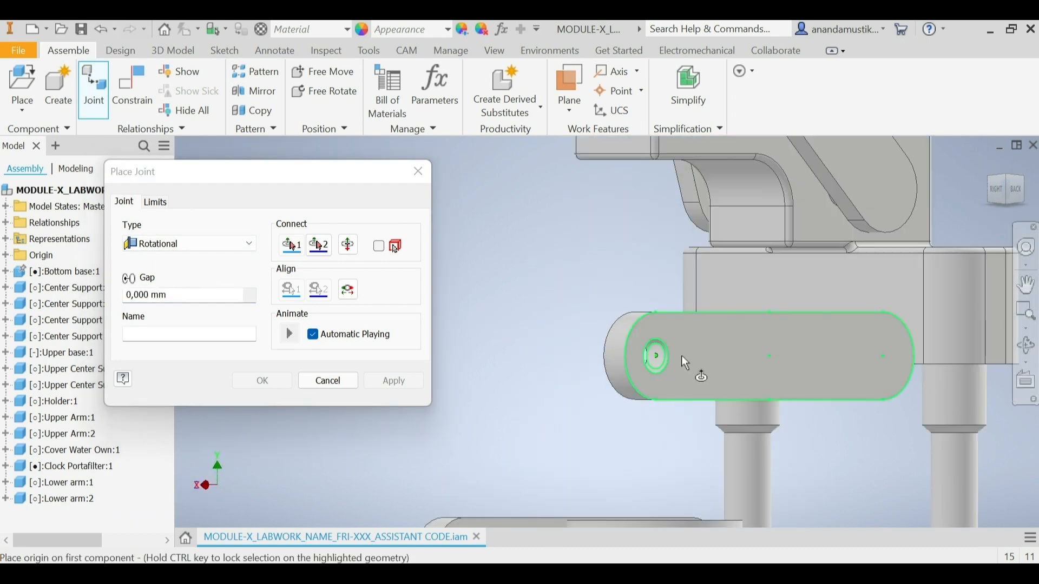
click(658, 338)
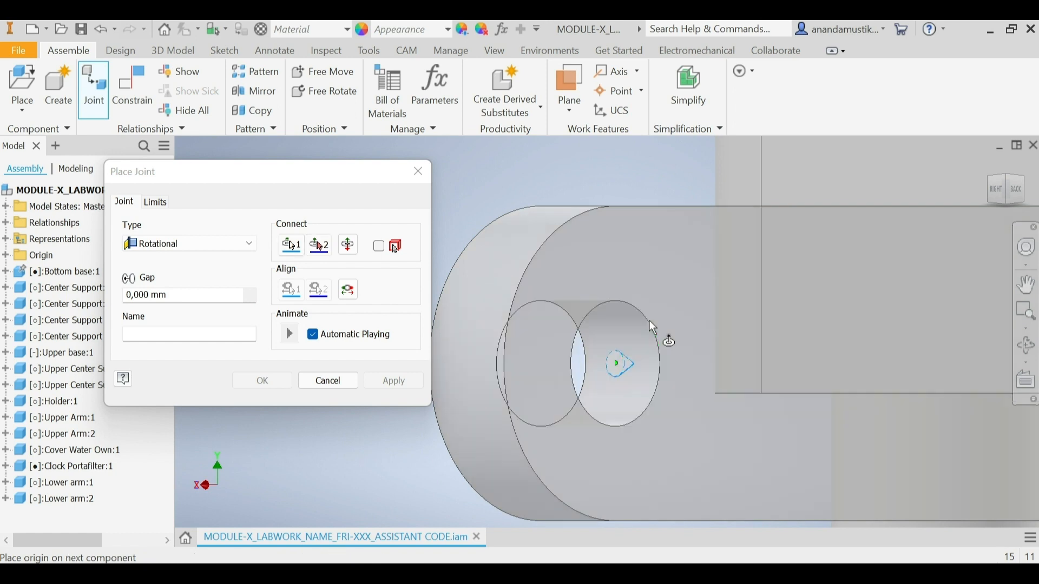
Step: Connect the joint to the base edge of the pin on Upper Arm:2, invert the alignment, apply it and finish jointing
click(985, 191)
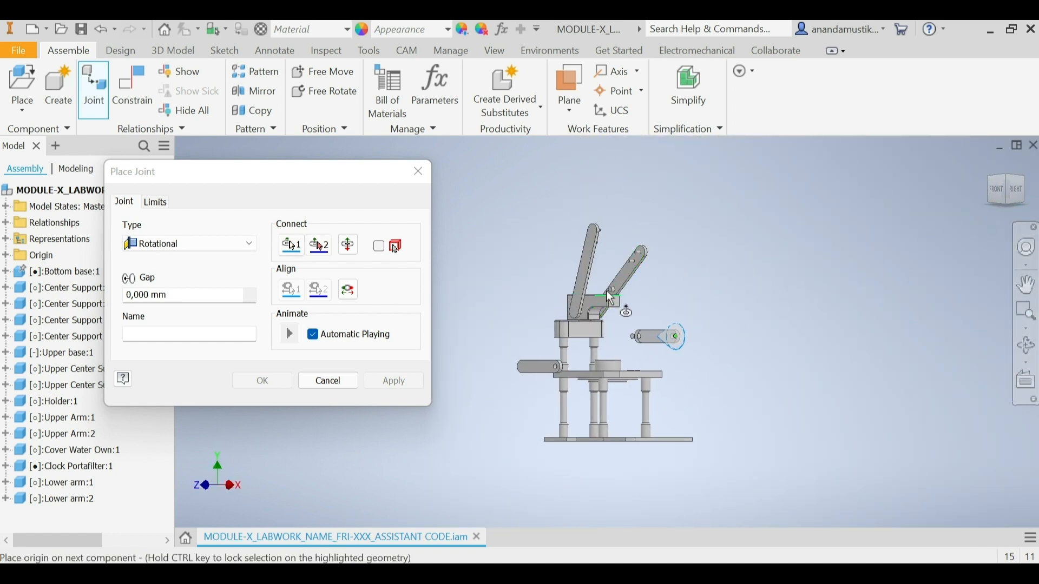
scroll(611, 298, up, 8)
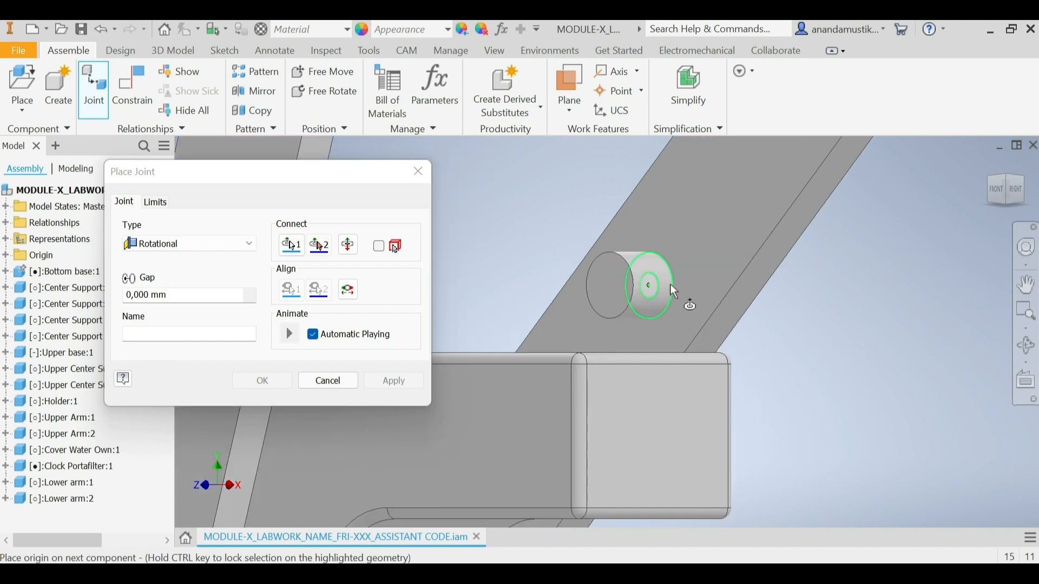
click(675, 292)
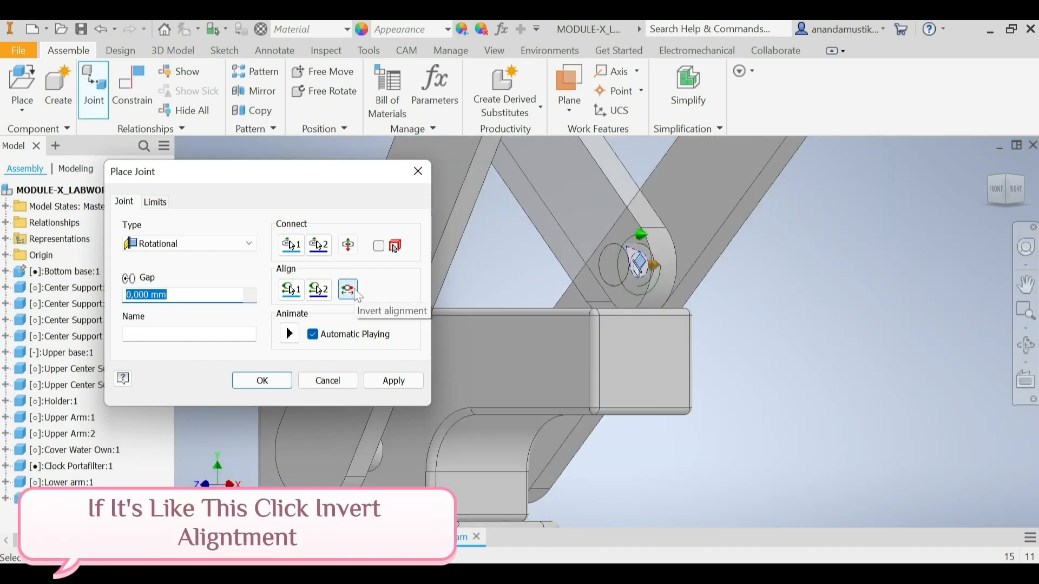
click(358, 297)
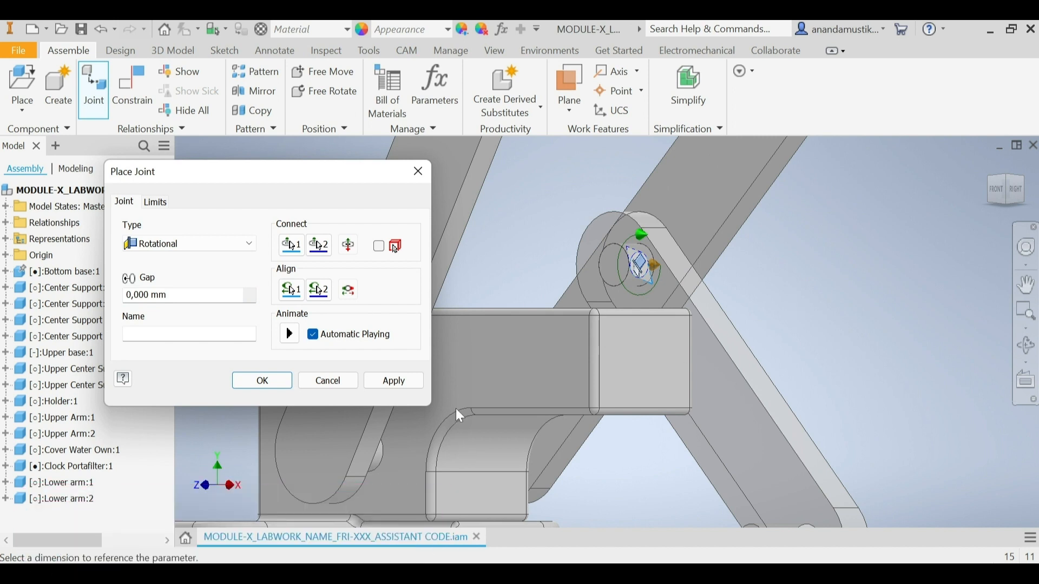
click(417, 385)
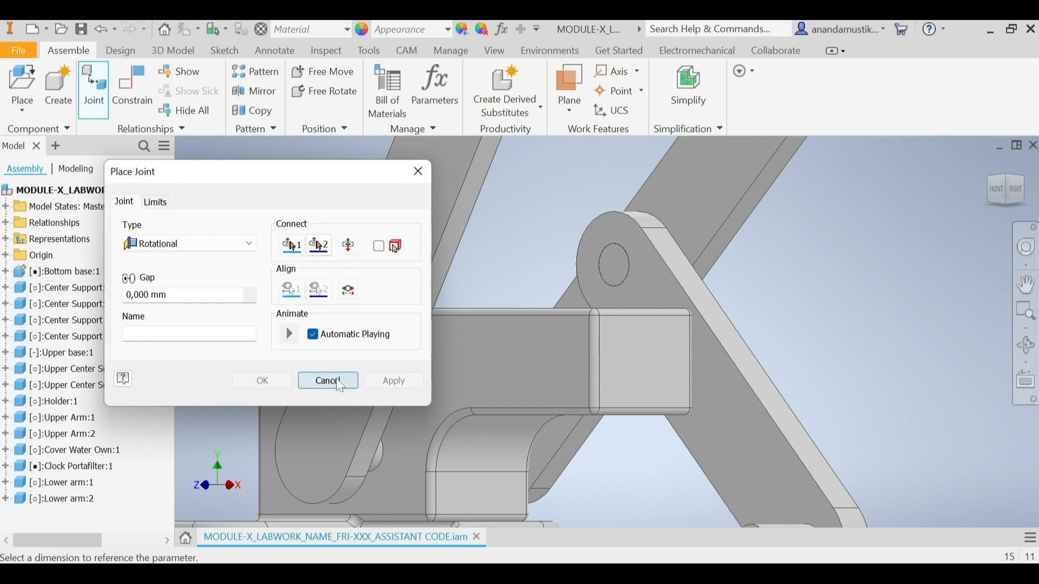
click(340, 385)
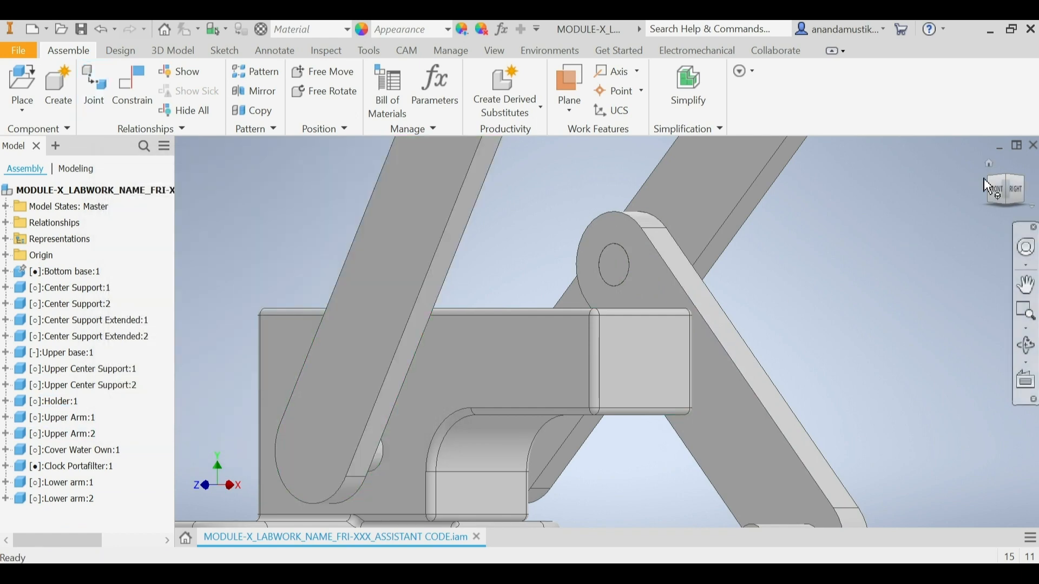
click(1011, 185)
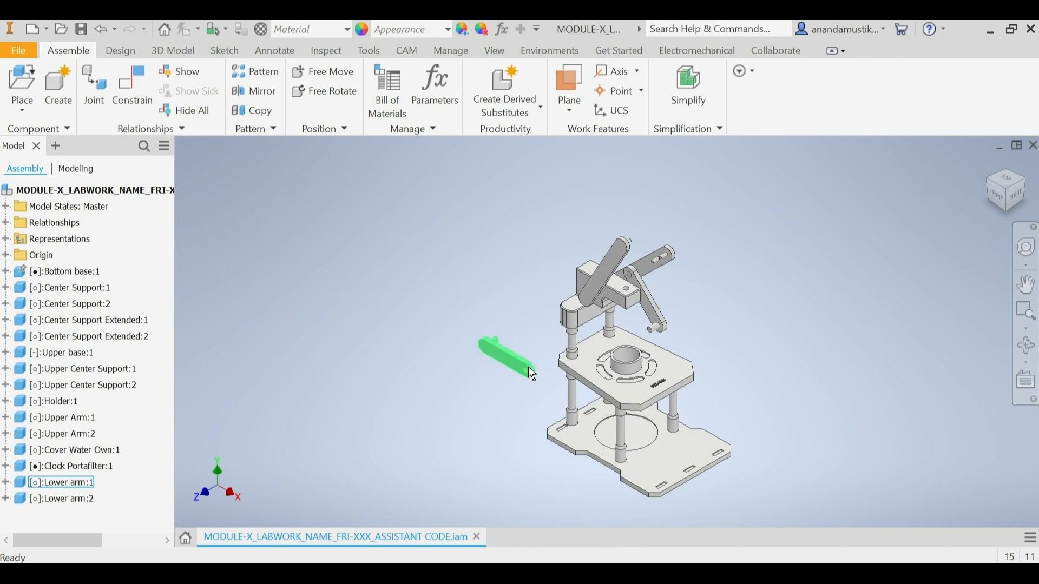
Step: Set up a Rotational joint with its first origin on the circular edge of the hole in Lower arm:1
click(103, 102)
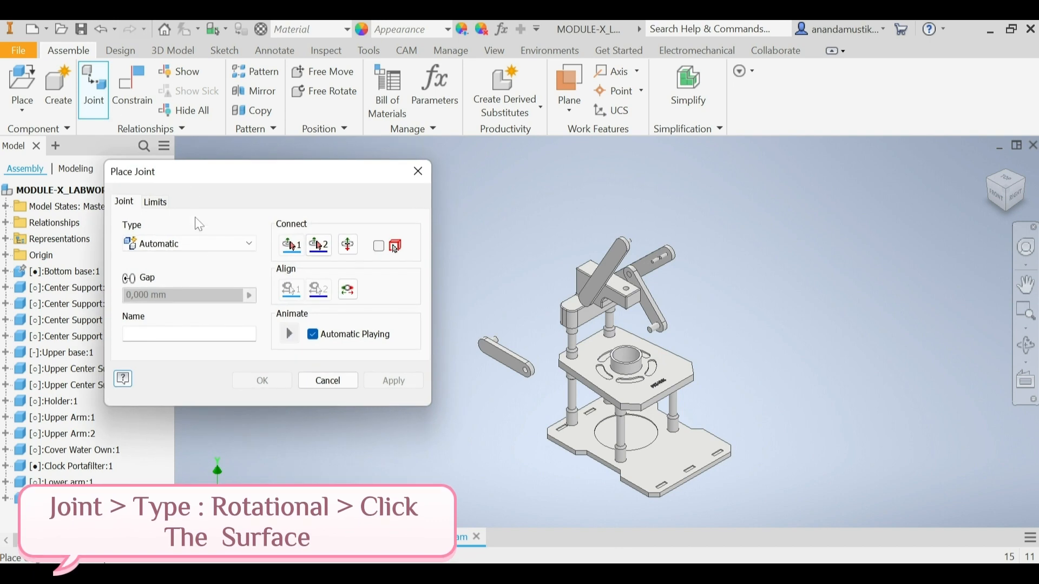
click(204, 243)
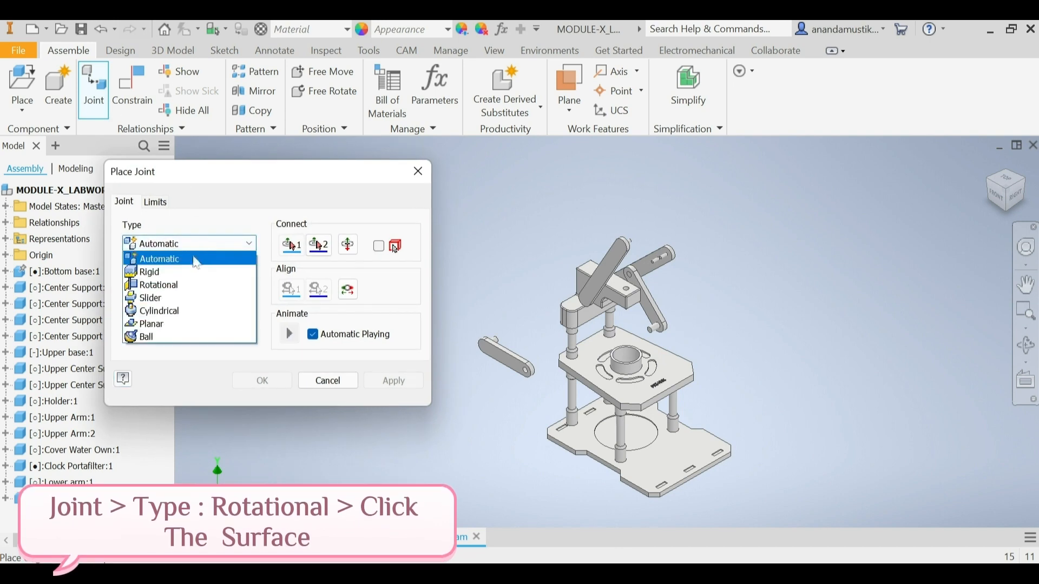
click(188, 288)
scroll(533, 381, up, 4)
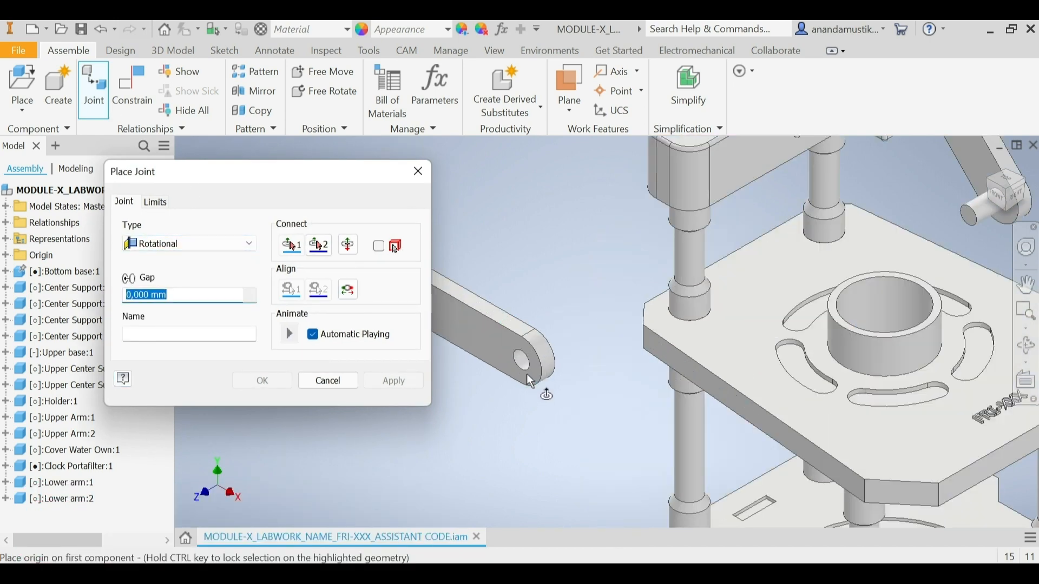
scroll(530, 374, up, 3)
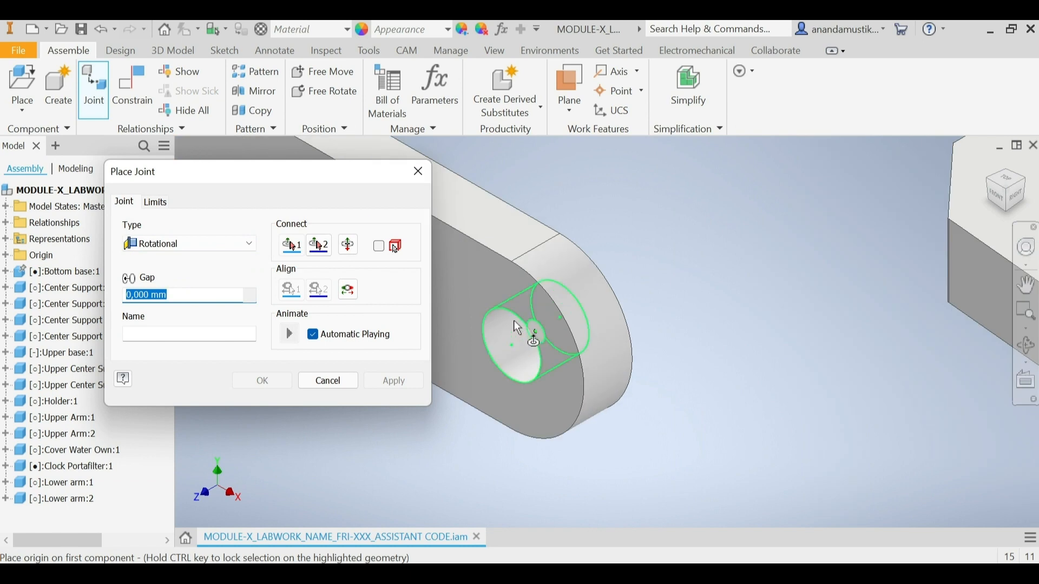
click(518, 322)
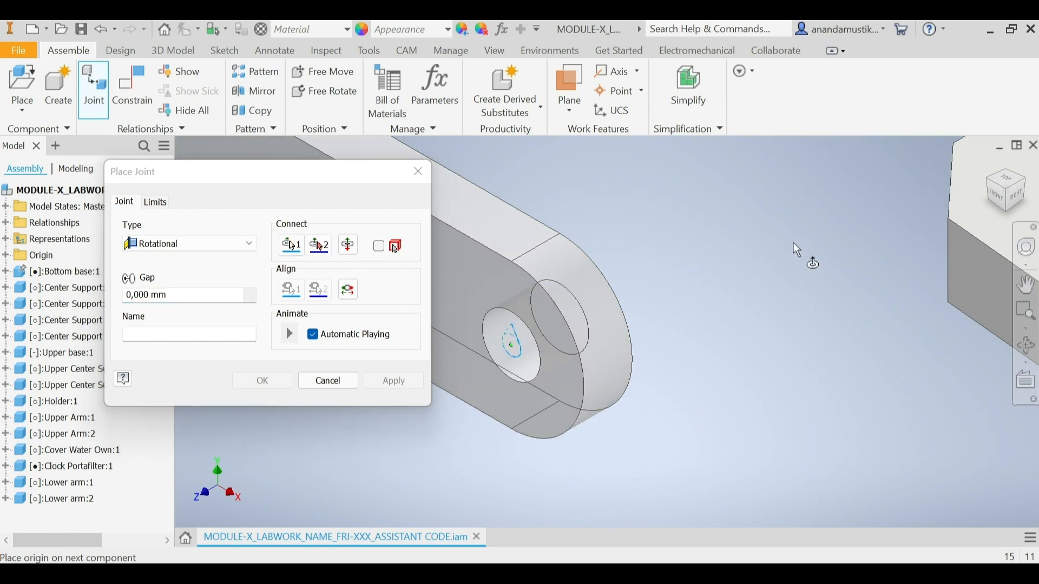
Step: Connect the joint's second origin to the circular edge where the pin meets the inner face of Upper Arm:1
scroll(801, 243, down, 7)
click(1010, 199)
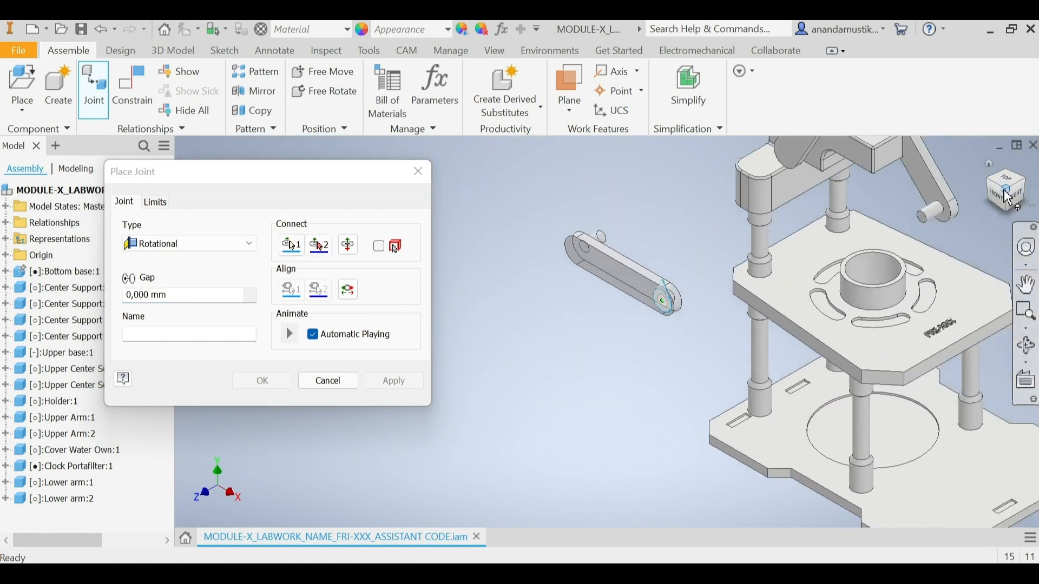
click(1016, 204)
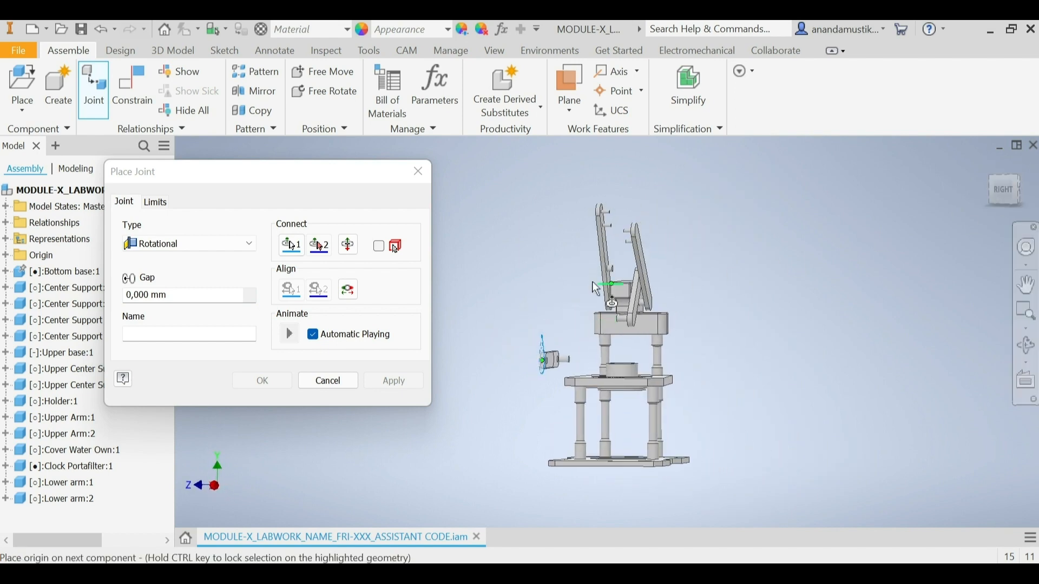
scroll(619, 287, up, 5)
scroll(638, 337, up, 2)
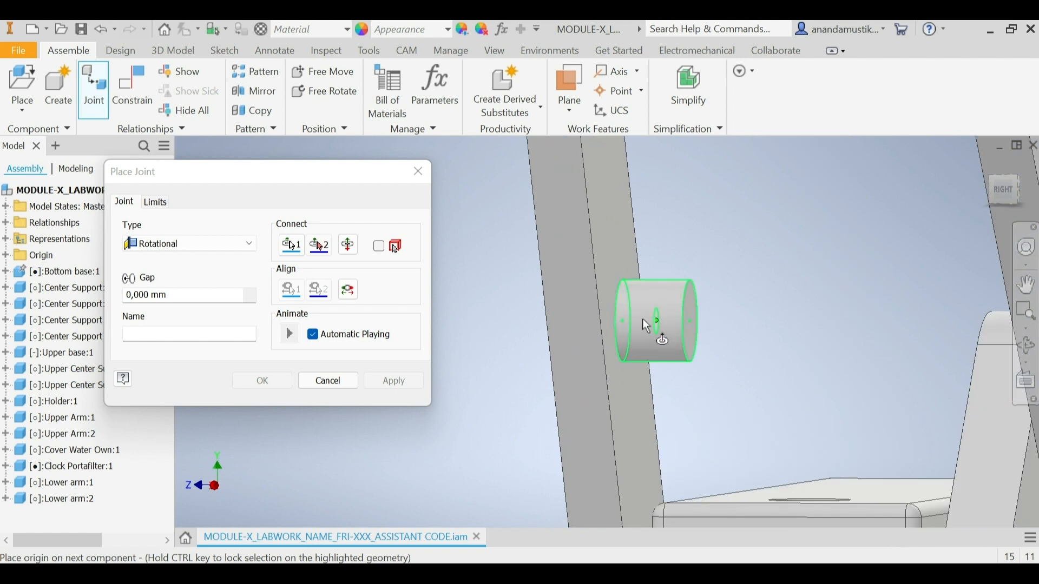
click(622, 323)
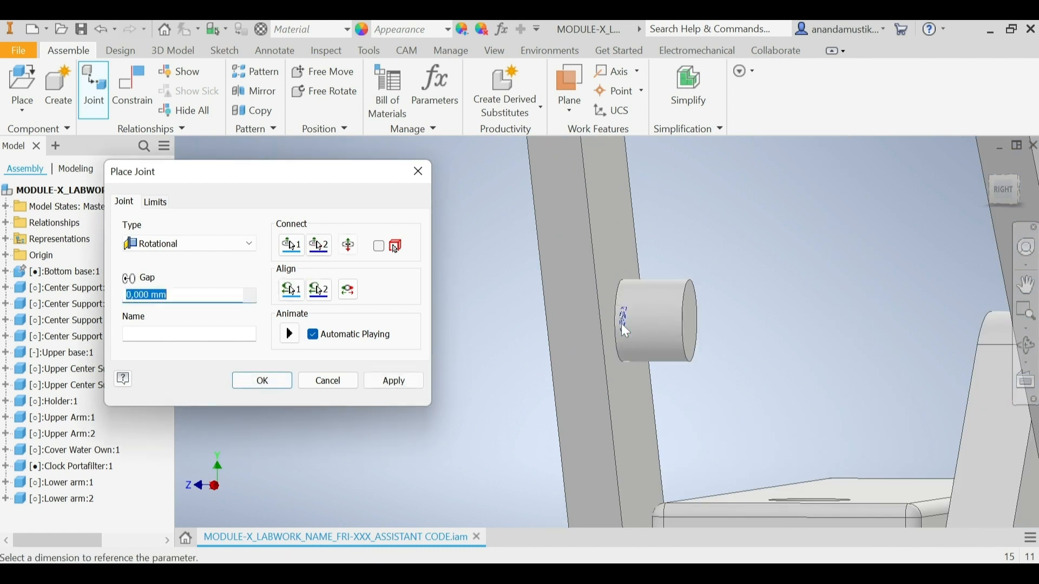
Step: Align the joint's second component to the long edge of Upper Arm:1, apply the joint and finish jointing
scroll(661, 324, down, 6)
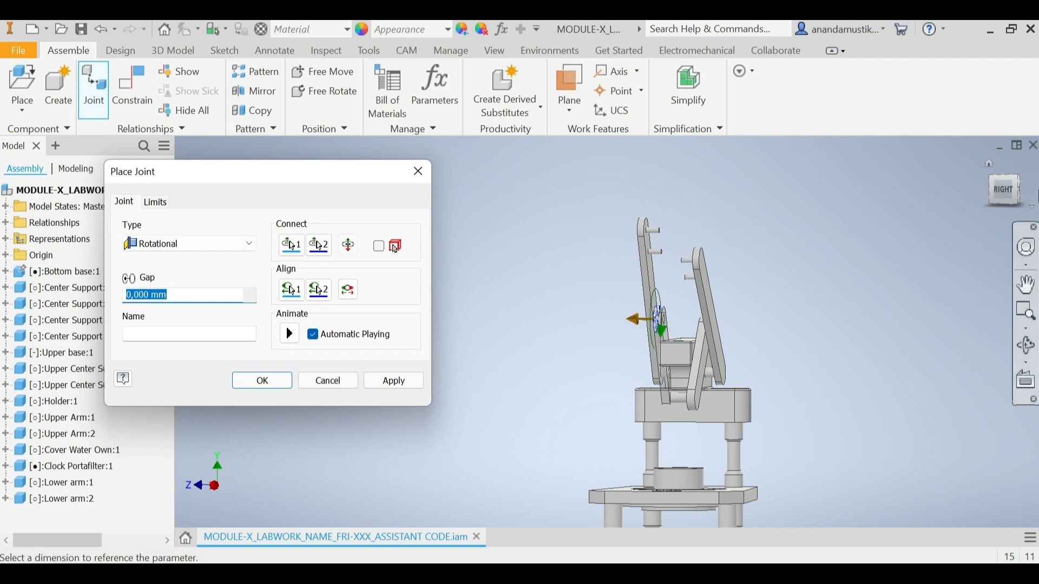
click(1013, 175)
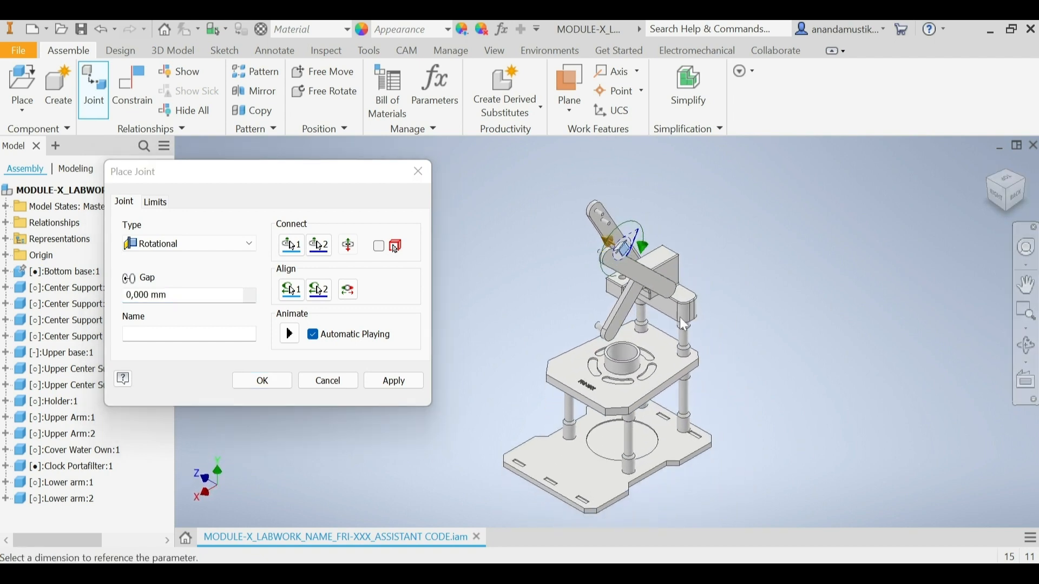
scroll(623, 271, up, 4)
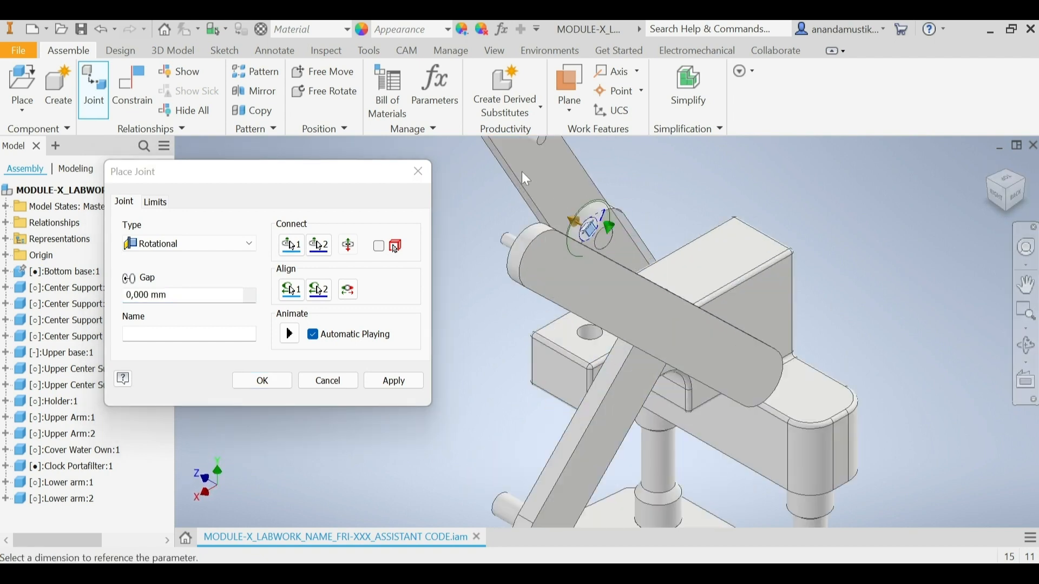
click(319, 290)
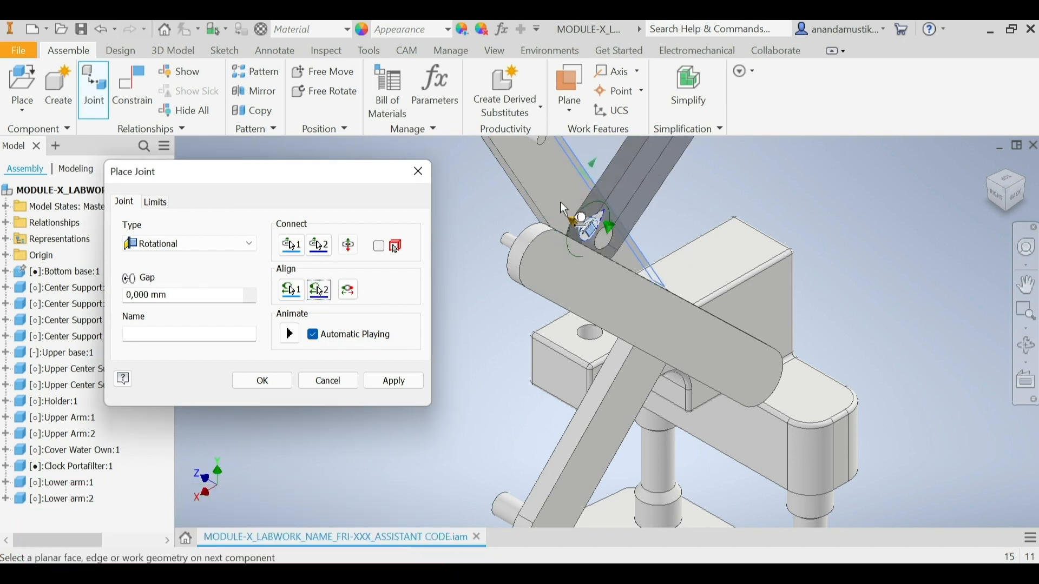
click(589, 181)
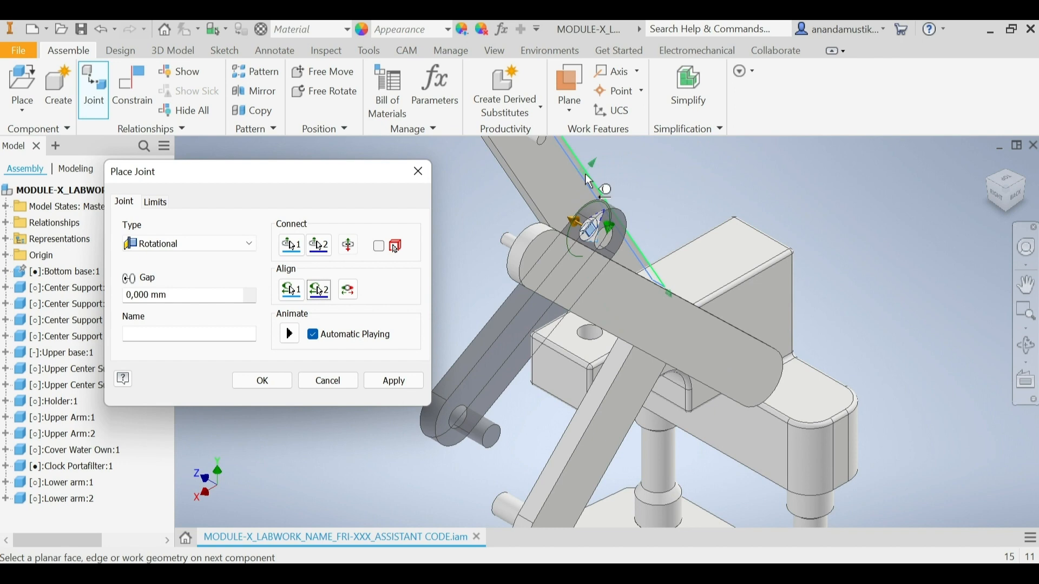
scroll(586, 175, up, 3)
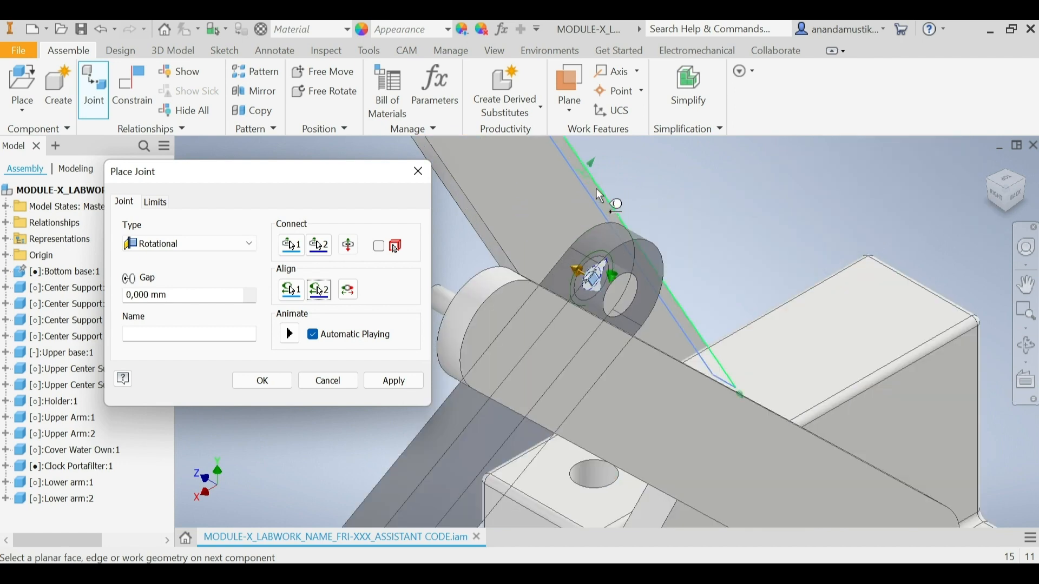
scroll(574, 227, down, 5)
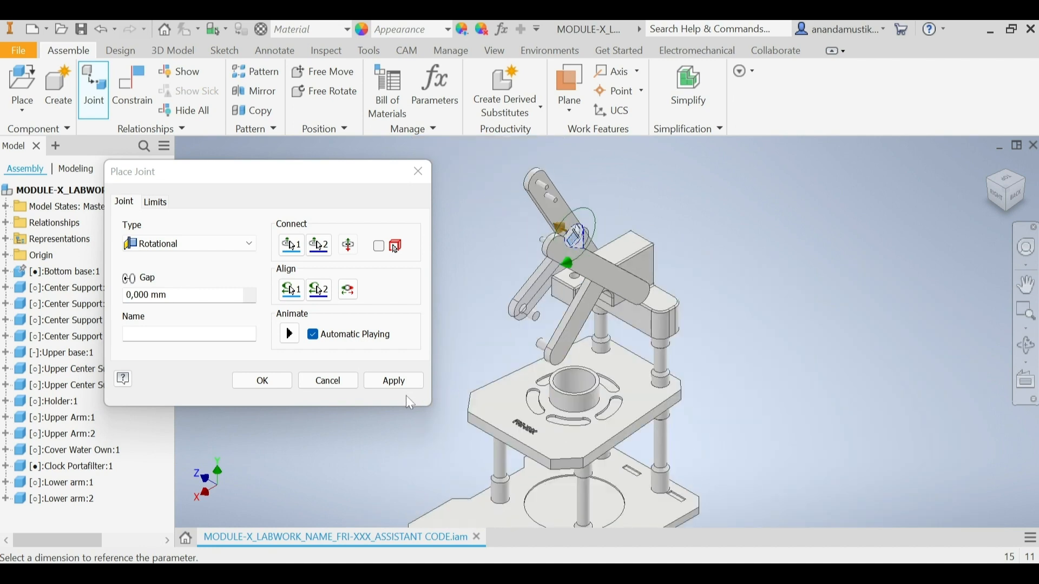
click(411, 384)
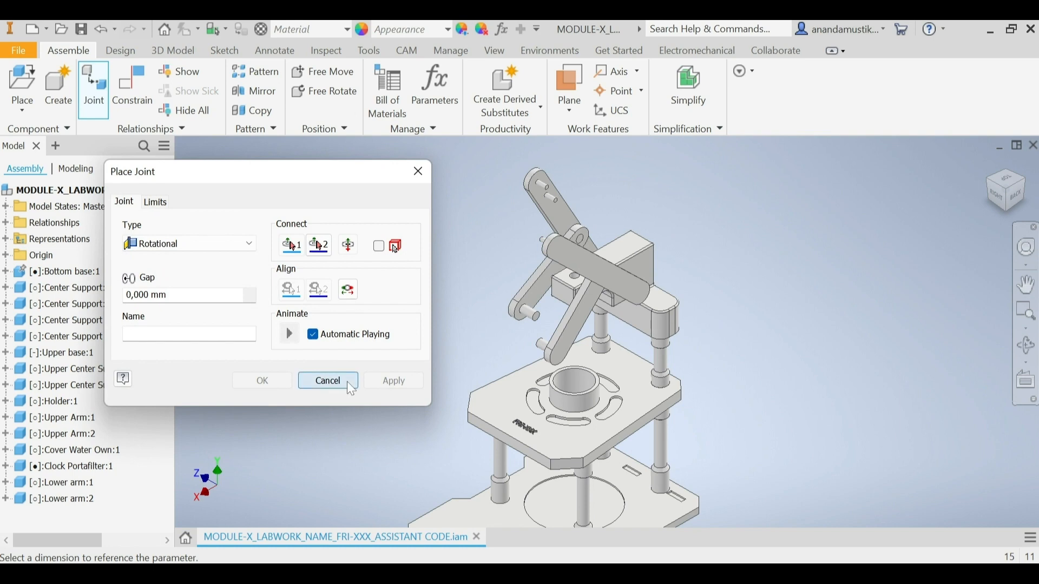
click(346, 382)
Step: Swing Upper Arm:1 downward so it lies closer to the angle of Upper Arm:2
click(1006, 196)
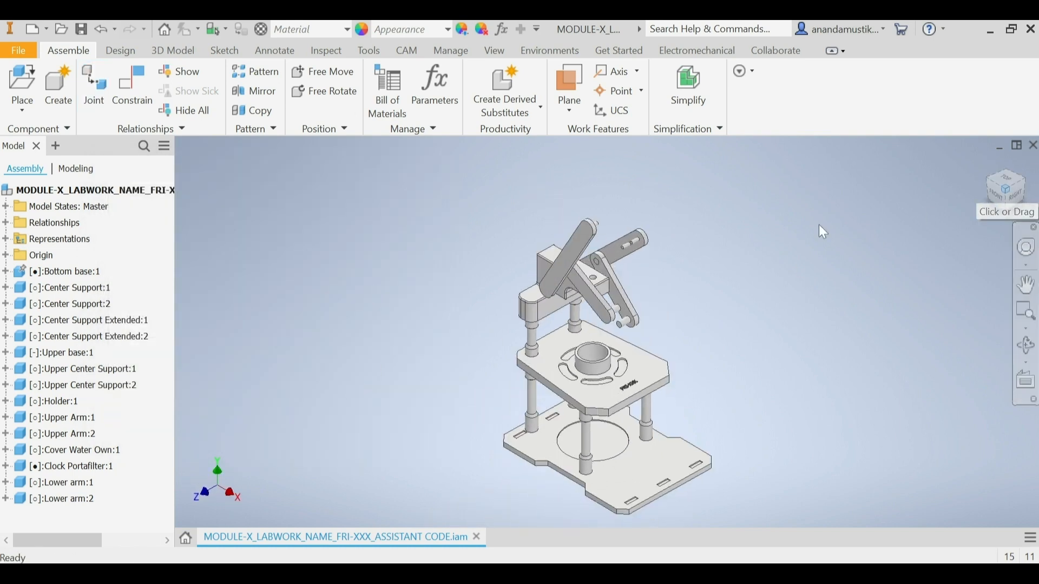
drag(603, 235, 643, 221)
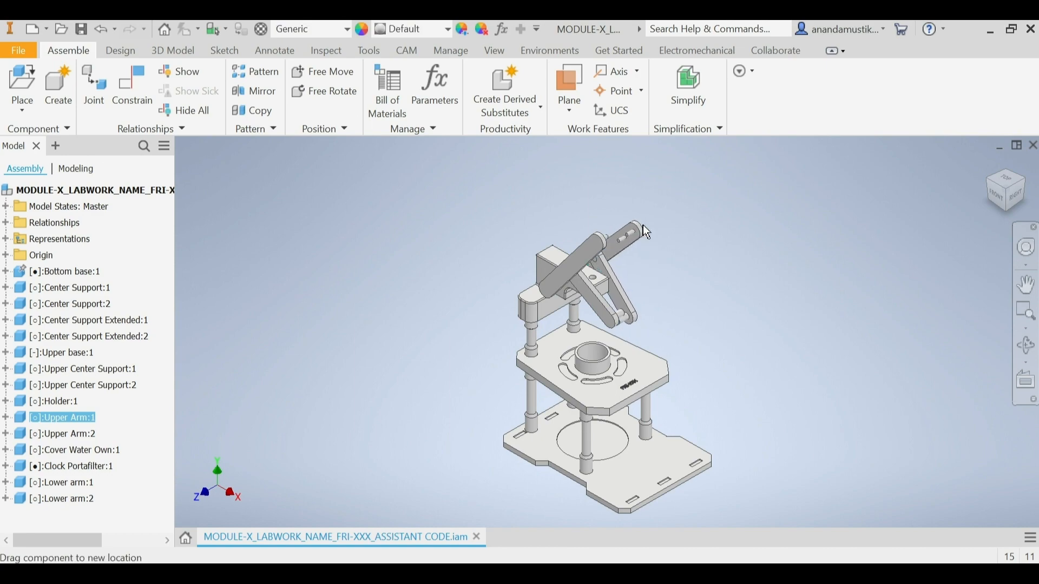
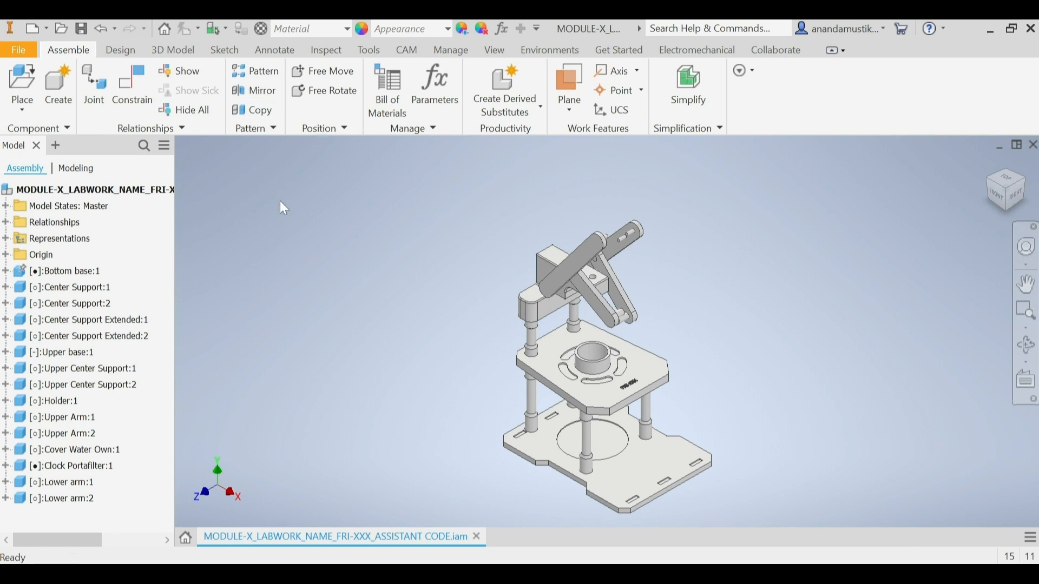
Step: Place one Handle Connector beside the machine, rotated 90° about Y, and finish placing
click(28, 86)
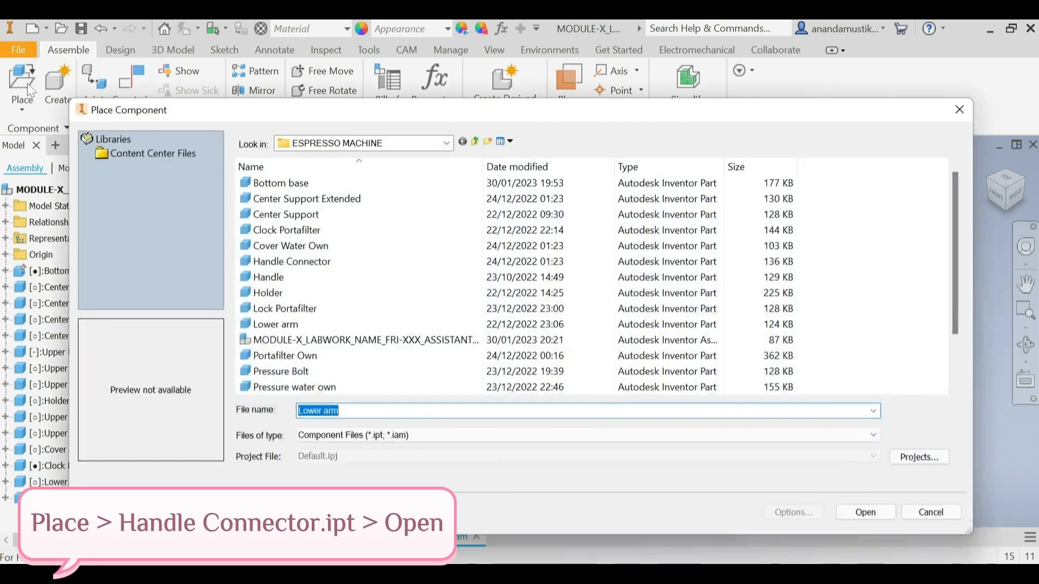
click(323, 264)
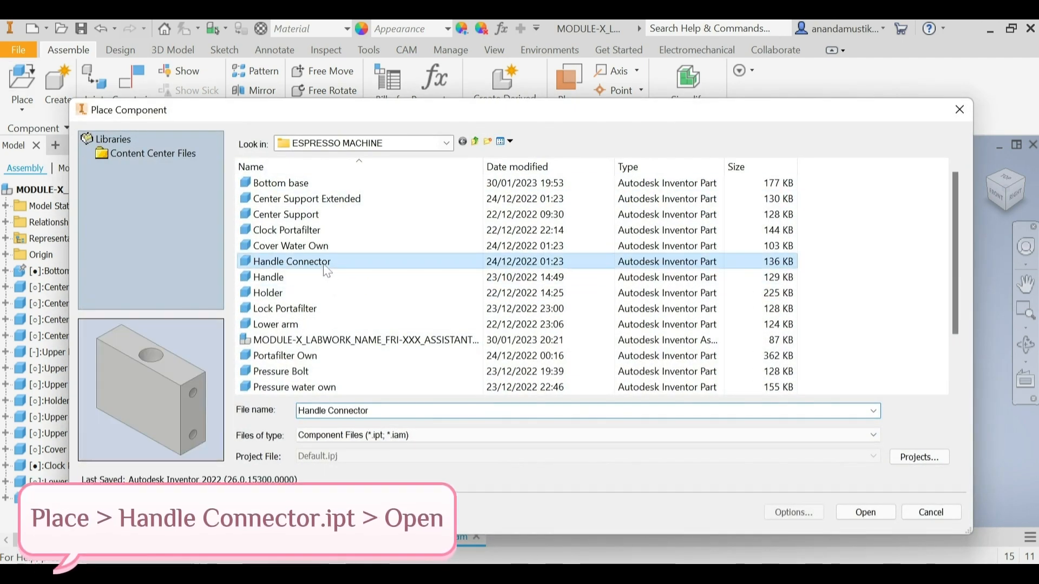
click(866, 512)
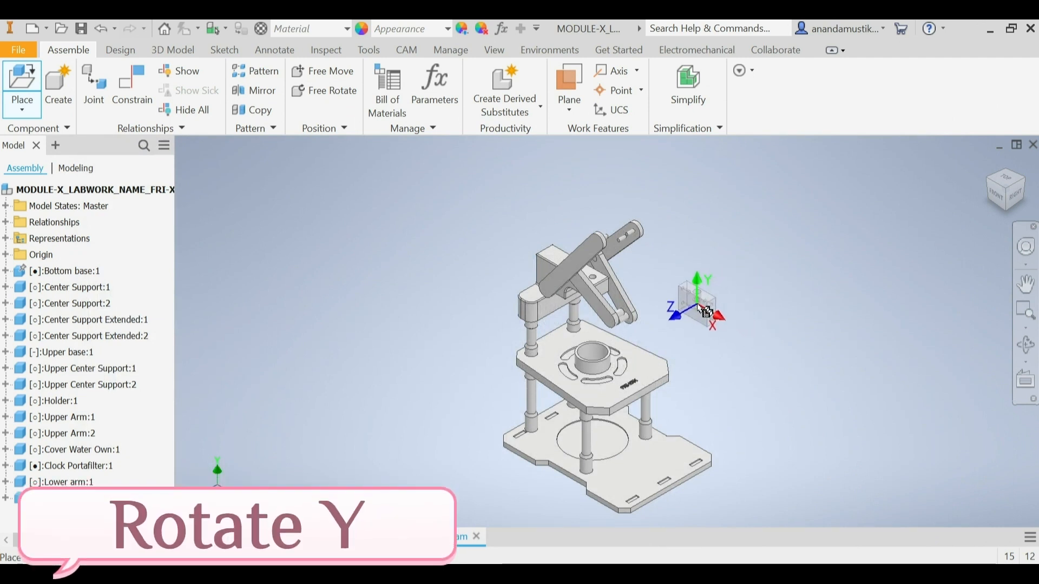
right_click(700, 308)
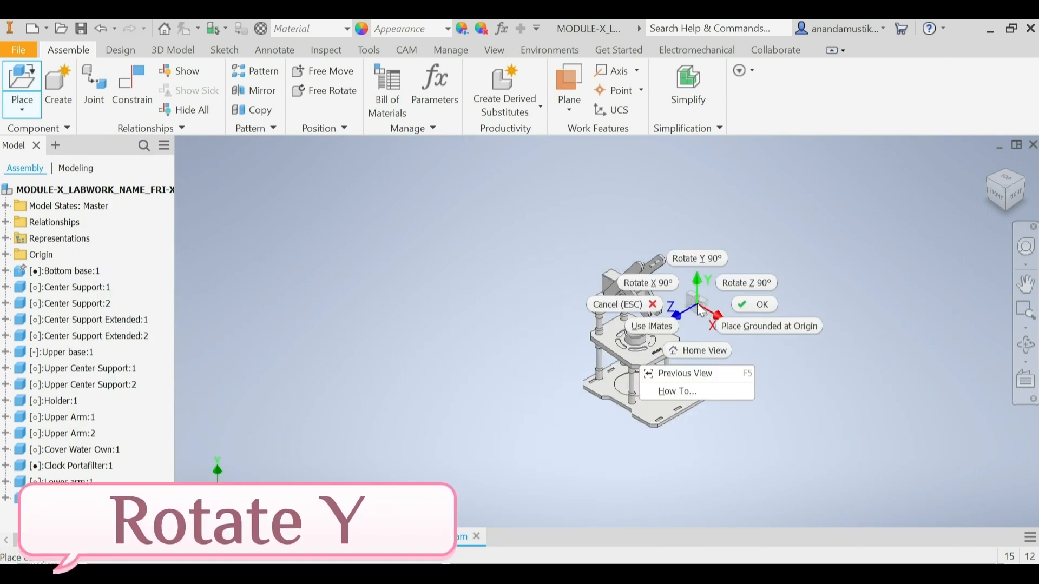
click(699, 261)
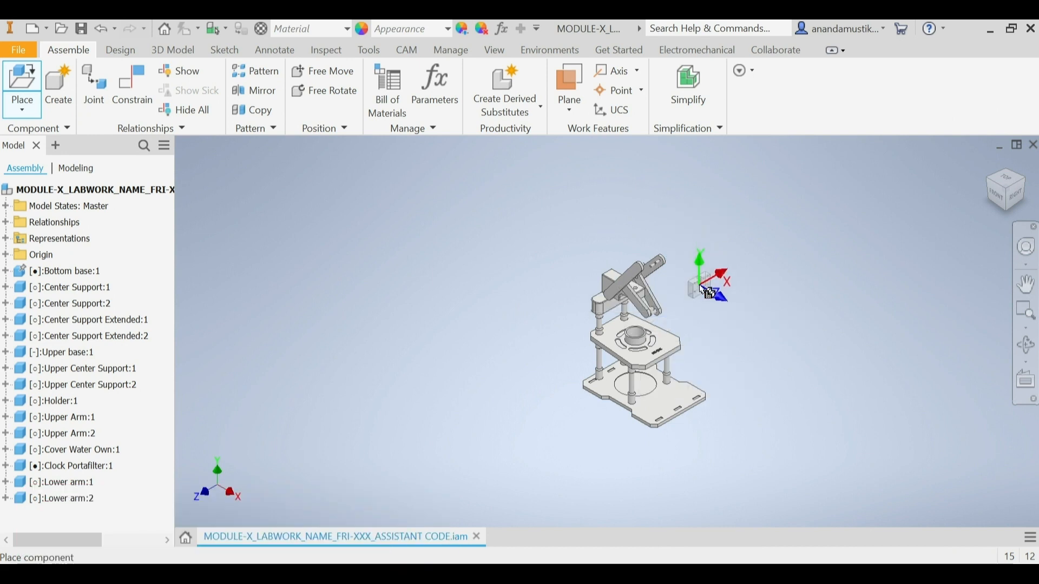
click(687, 298)
right_click(687, 299)
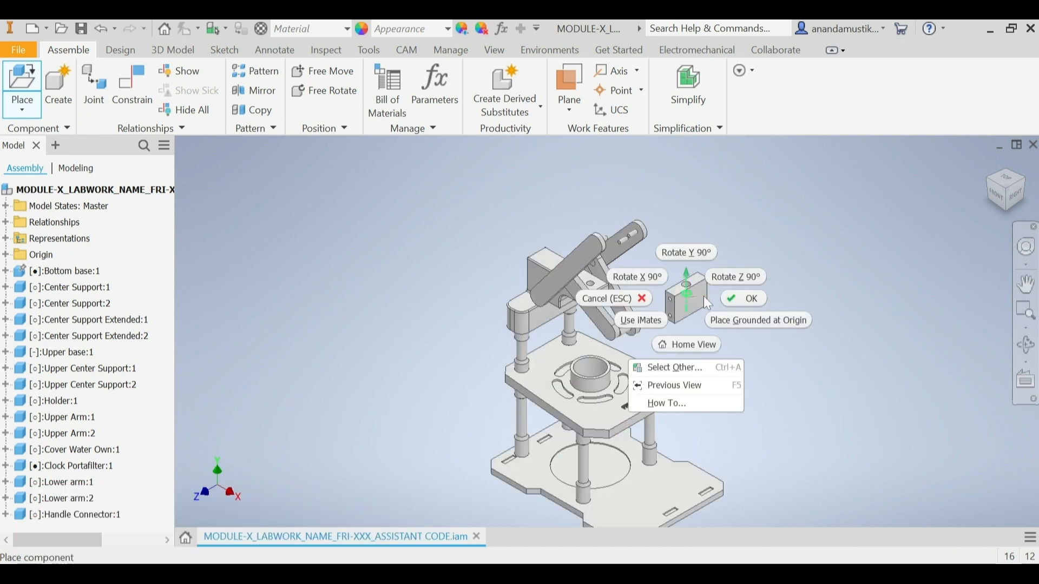
click(734, 298)
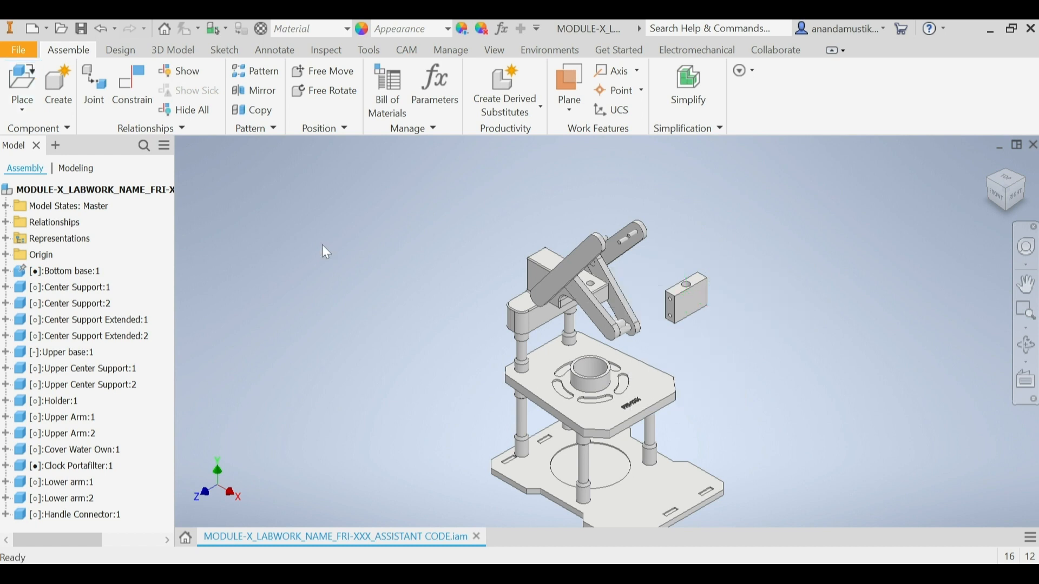
Step: Set up an Insert constraint with its first selection on the upper hole's edge on the Handle Connector's rear face
click(137, 112)
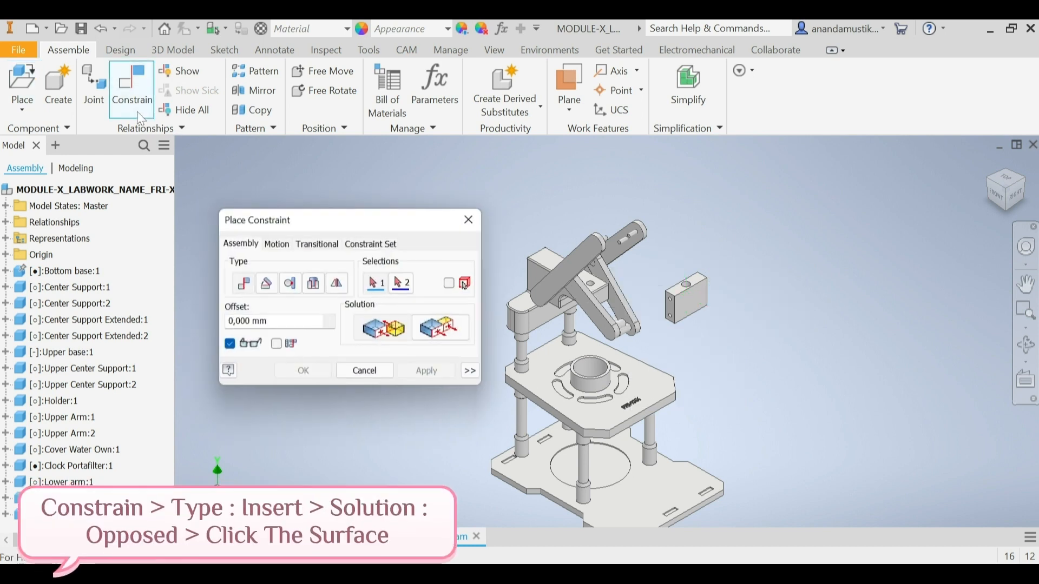
click(313, 286)
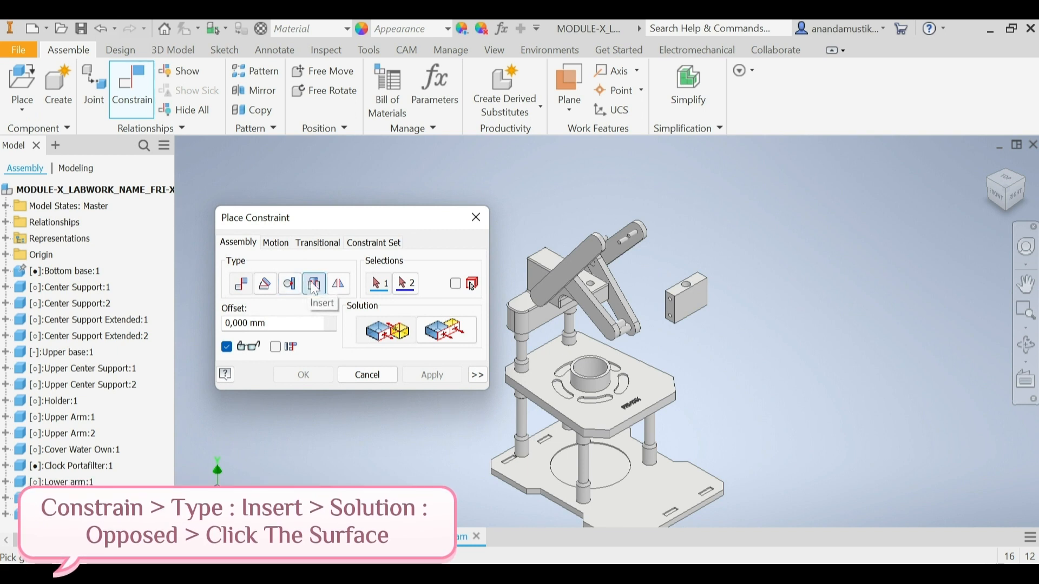
click(311, 287)
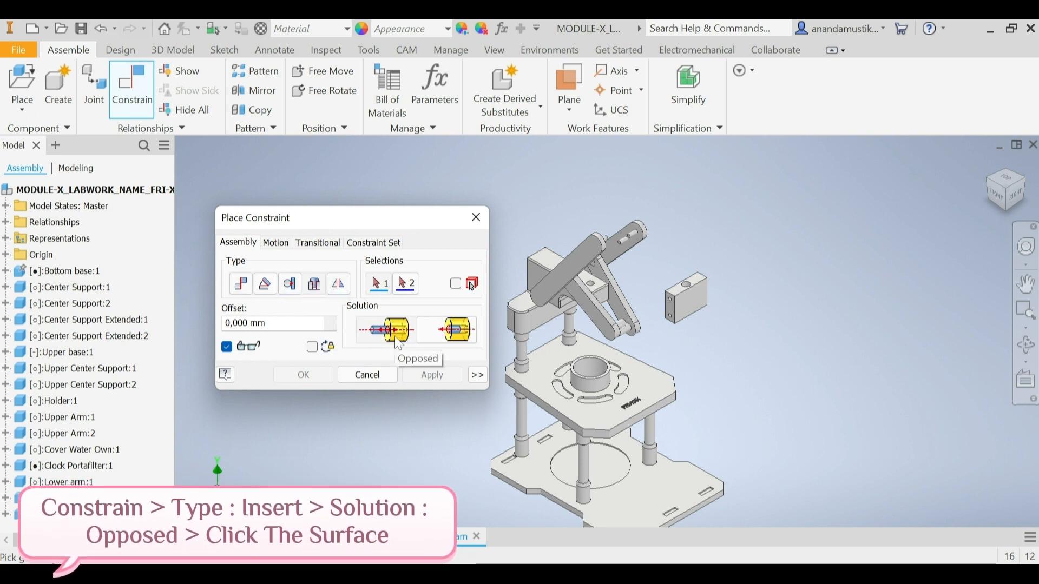
click(1030, 184)
scroll(638, 287, up, 5)
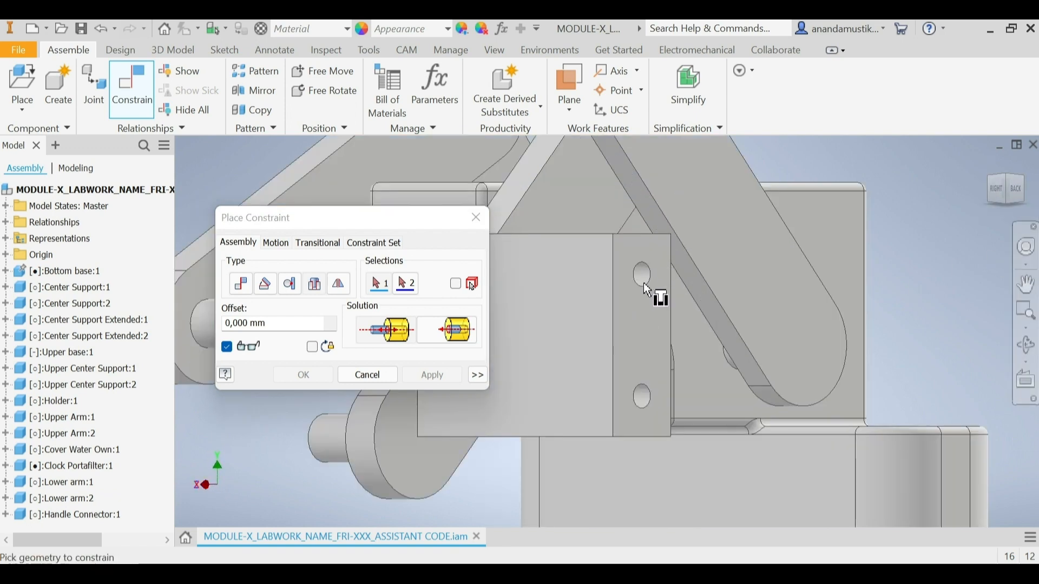
scroll(643, 281, up, 5)
click(625, 256)
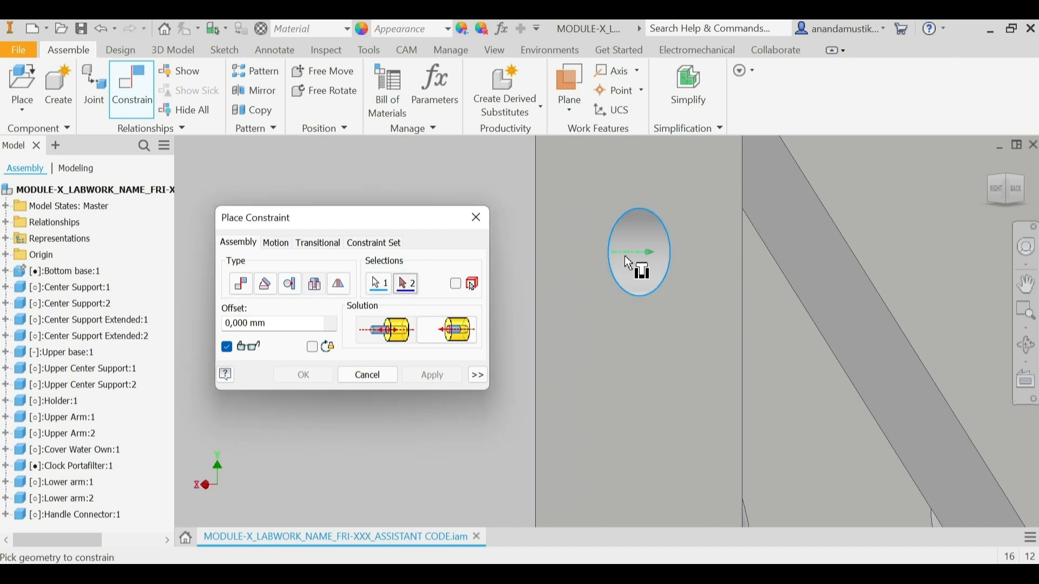
Step: Insert the Handle Connector onto the upper pin of the far Upper Arm, selecting the circular edge at the pin's base, and apply
scroll(642, 244, down, 6)
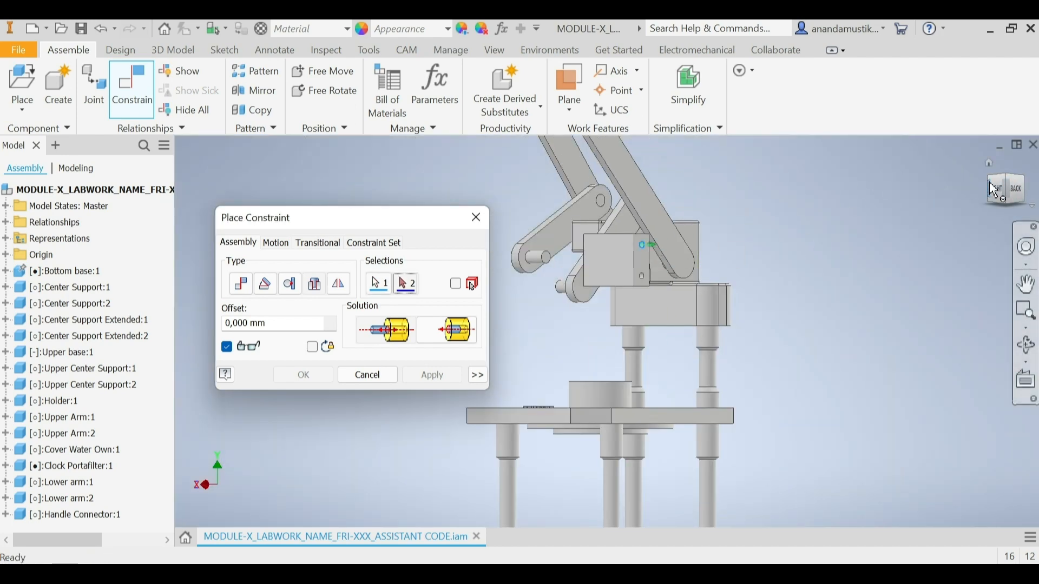
click(1016, 177)
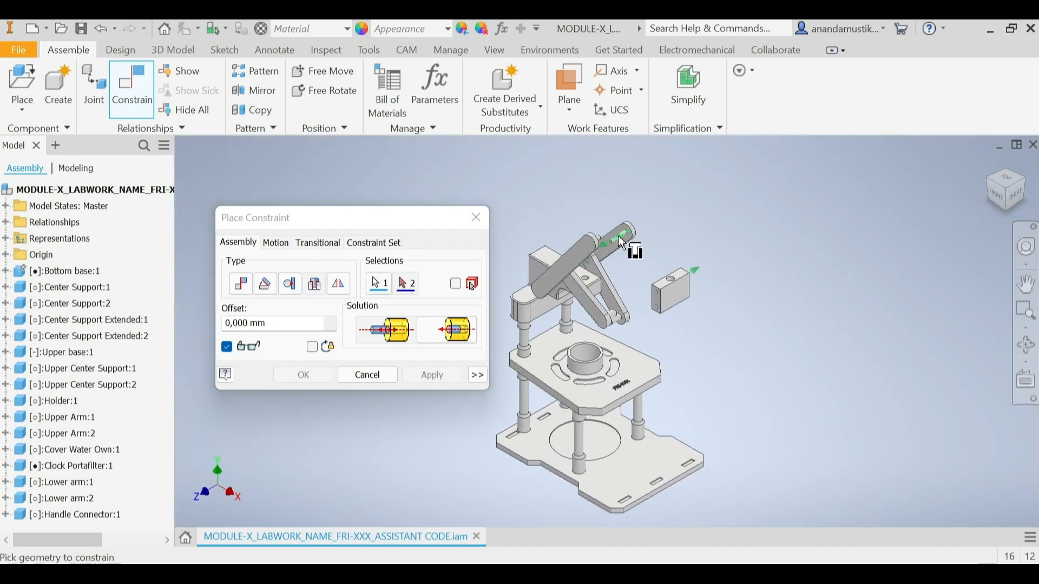
scroll(620, 238, up, 4)
scroll(644, 230, up, 2)
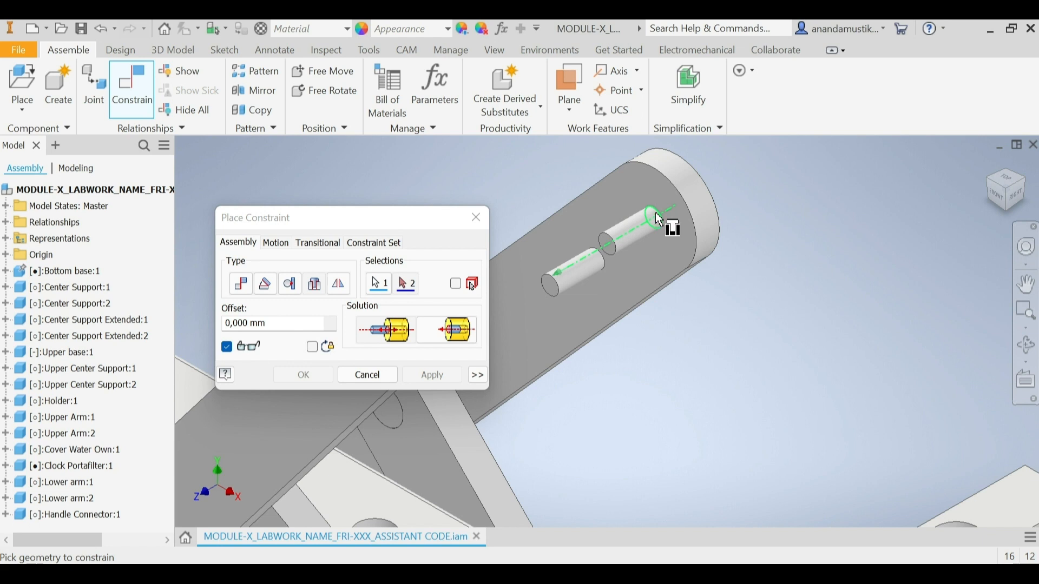
click(660, 219)
scroll(661, 239, down, 2)
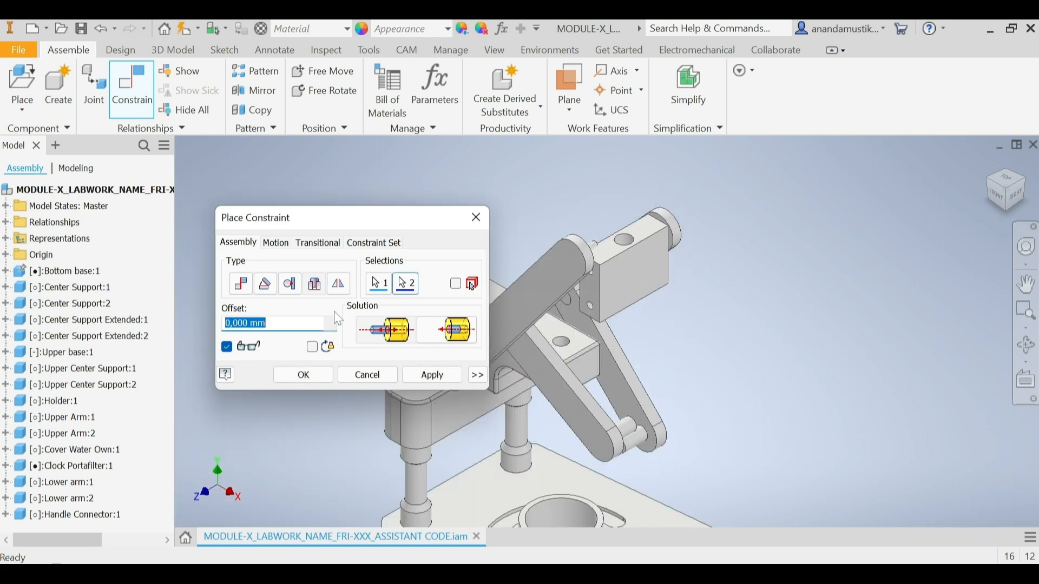
click(433, 375)
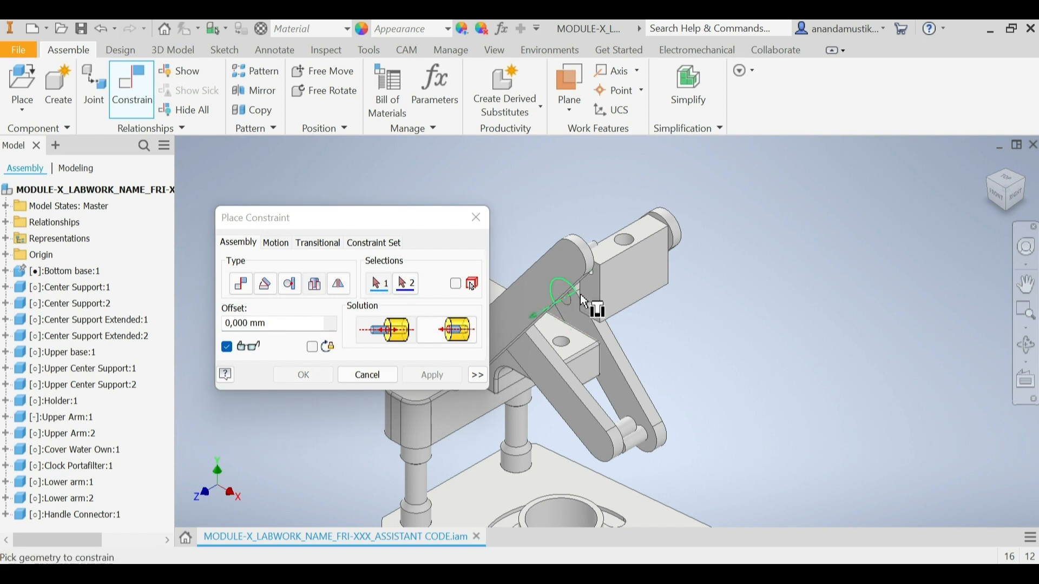
Step: Insert the upper hole on the Handle Connector's opposite face onto the near Upper Arm's upper pin base and apply
scroll(590, 275, down, 5)
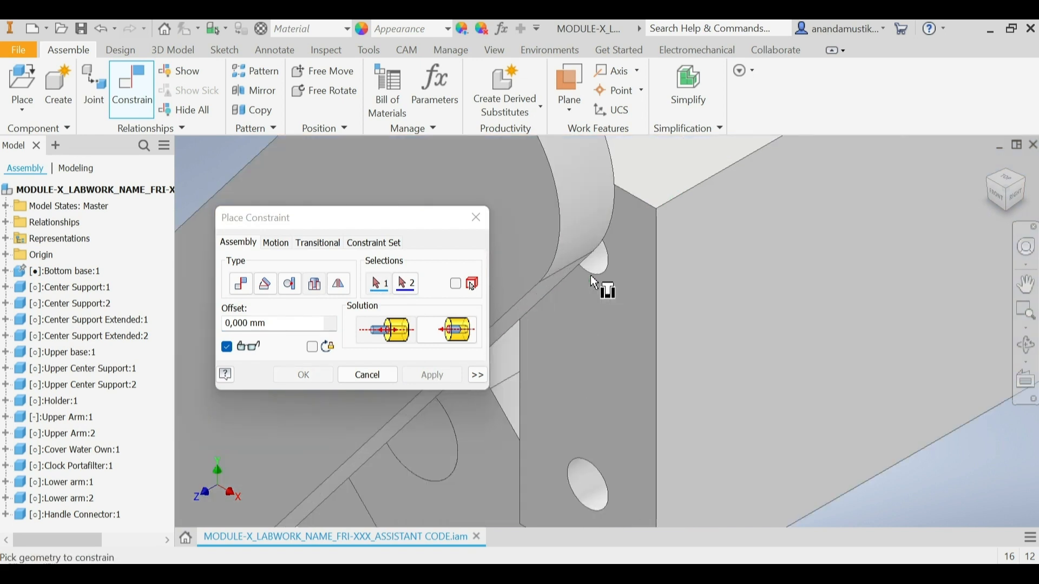
click(607, 251)
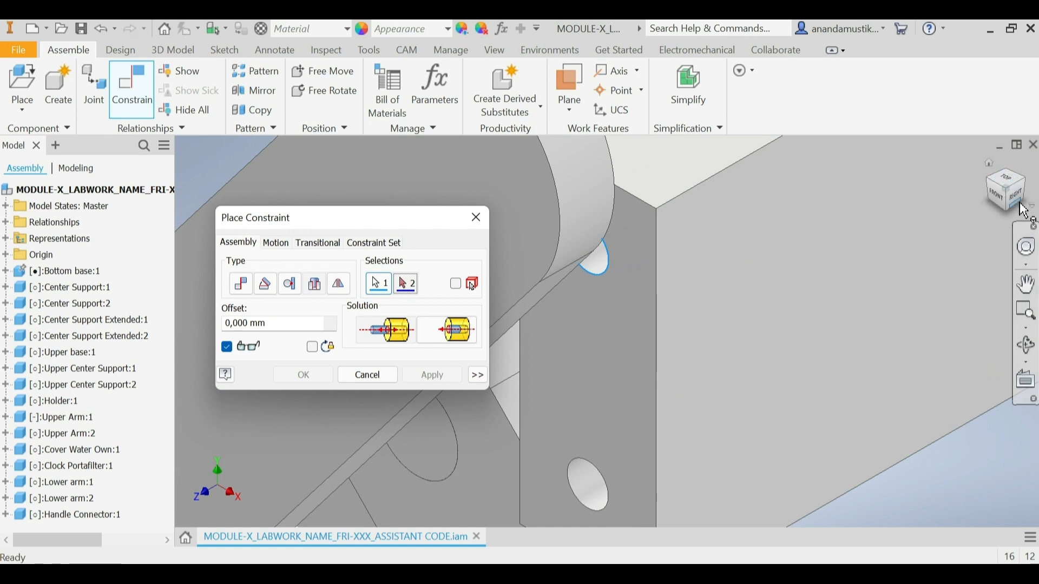
scroll(806, 249, up, 6)
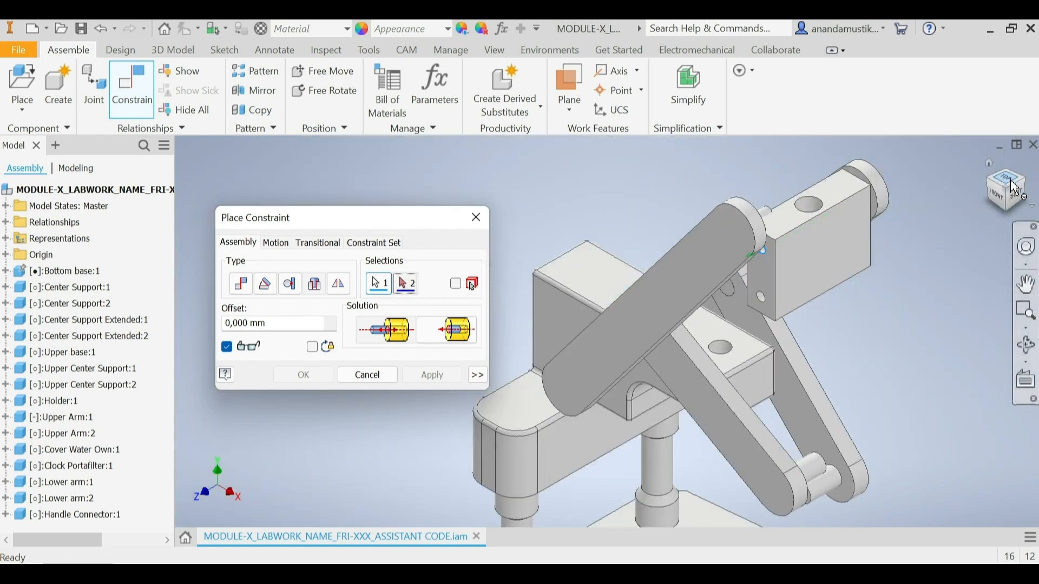
click(1030, 187)
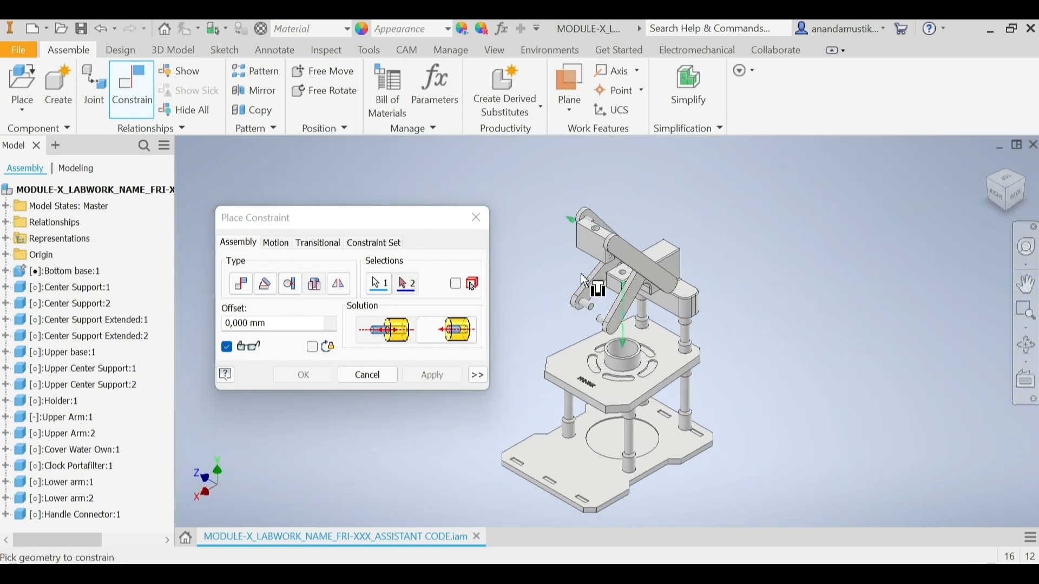
scroll(587, 216, down, 5)
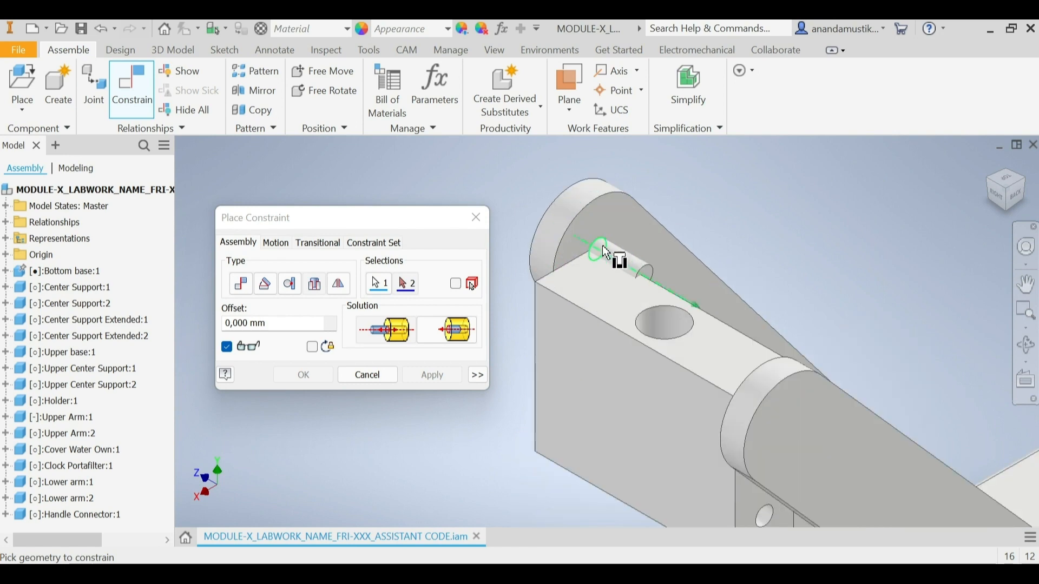
scroll(603, 244, down, 3)
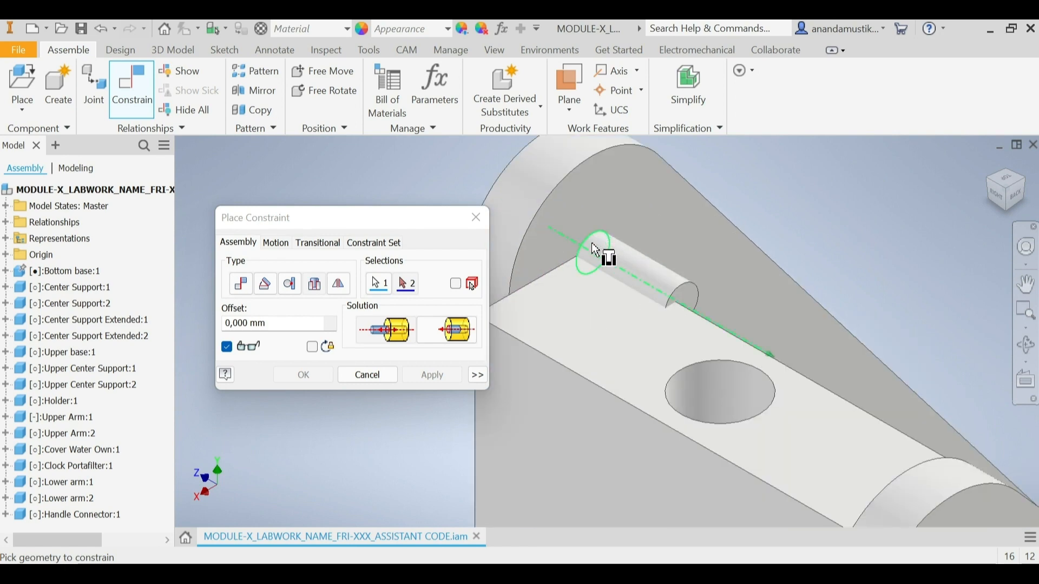
click(595, 250)
scroll(592, 242, up, 5)
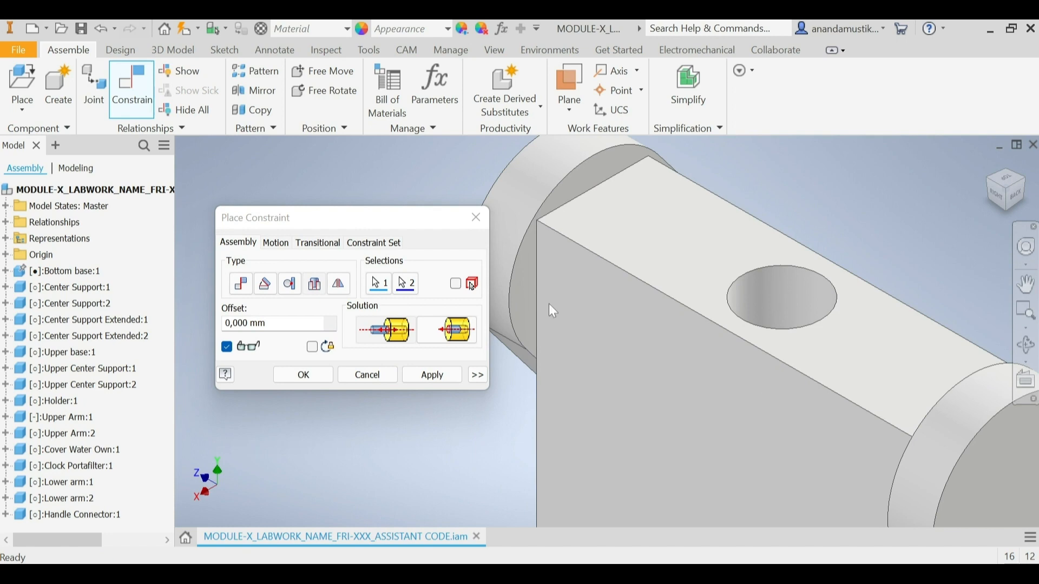
click(440, 377)
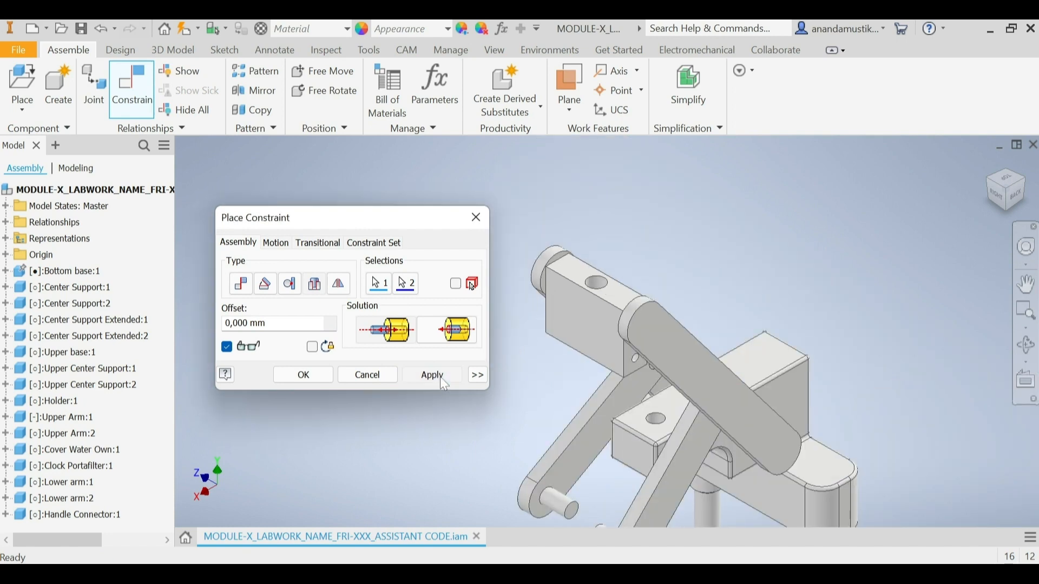
Step: Start another Insert constraint on the circular edge of the lower hole in the Handle Connector's end face
click(993, 190)
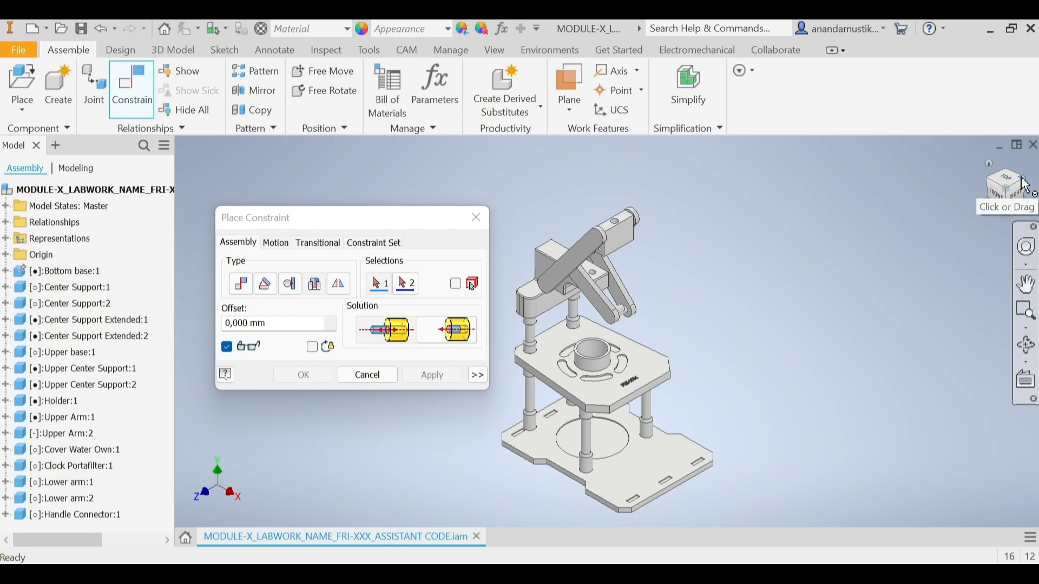
click(1026, 185)
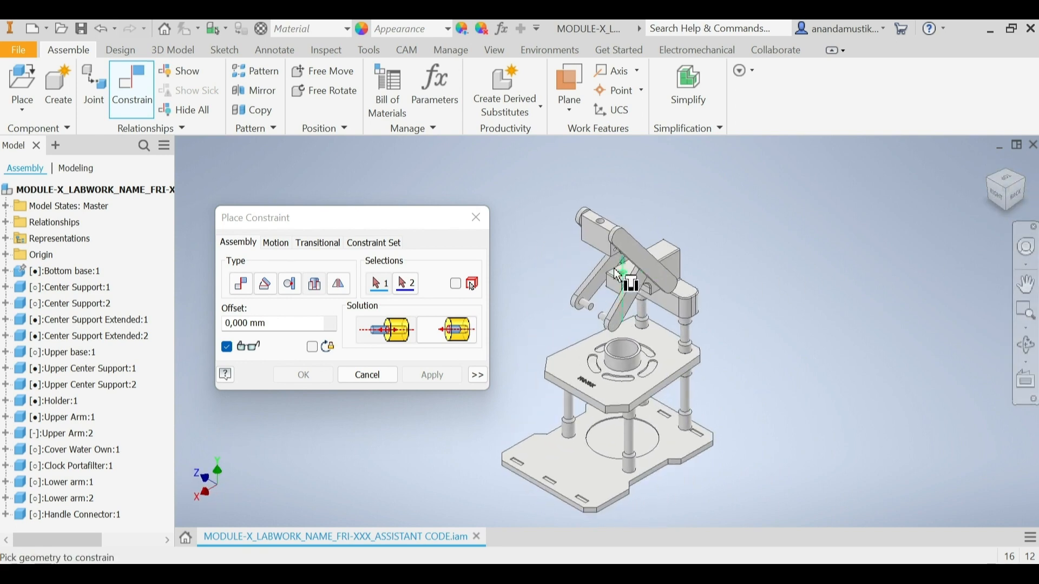
scroll(614, 256, up, 5)
scroll(614, 258, up, 3)
click(629, 231)
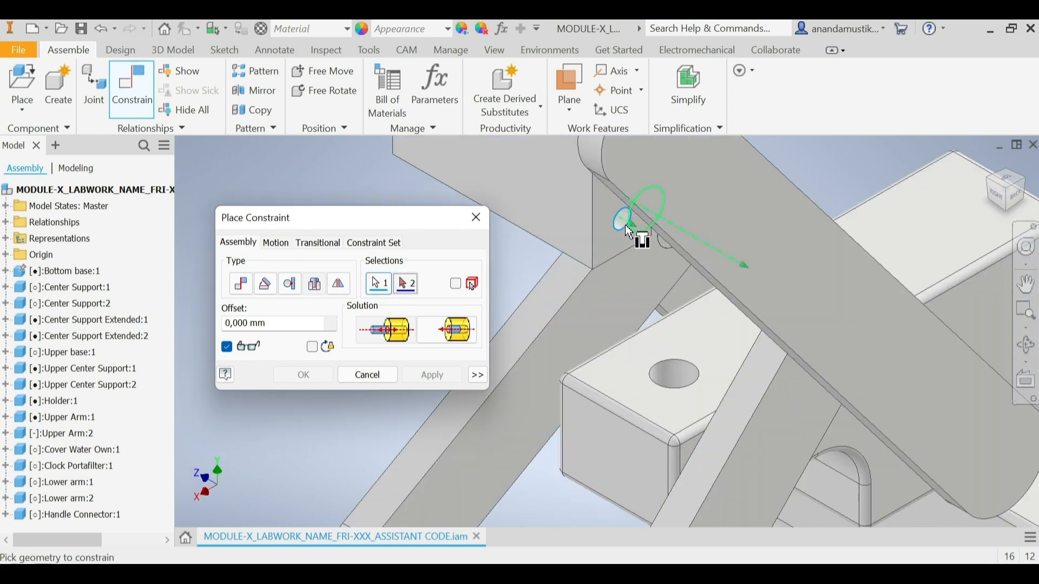
Step: Match the Handle Connector's lower hole to the base edge of the Upper Arm's lower pin, apply the Insert constraint and finish constraining
click(1031, 187)
scroll(610, 239, up, 5)
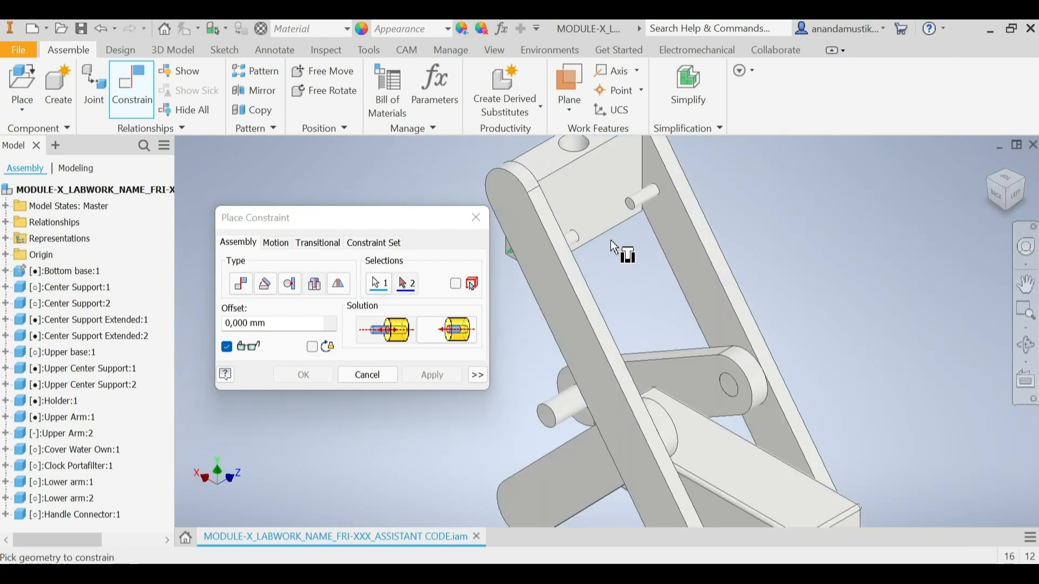
click(1029, 186)
scroll(595, 236, up, 5)
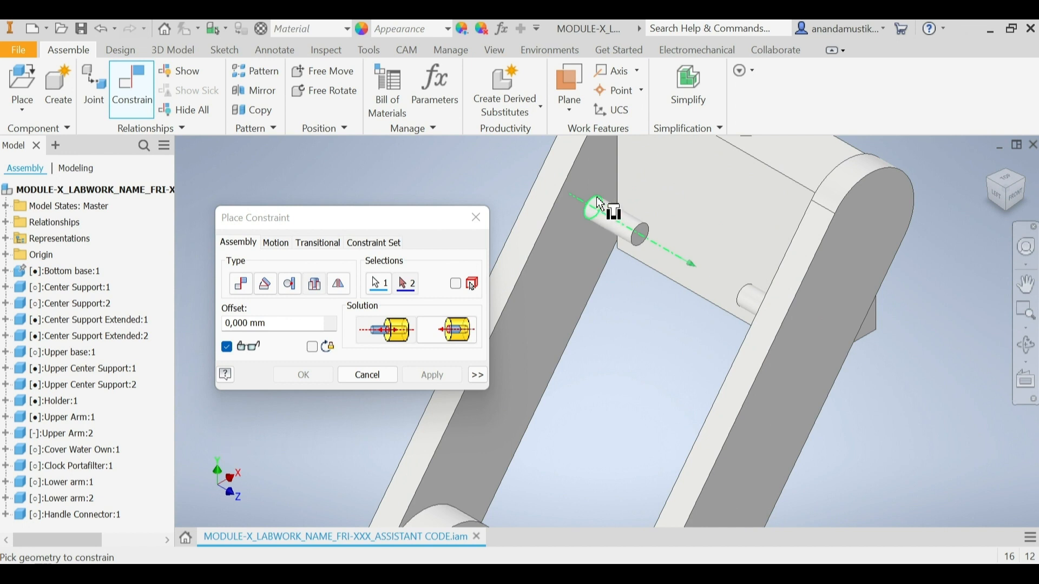
click(600, 204)
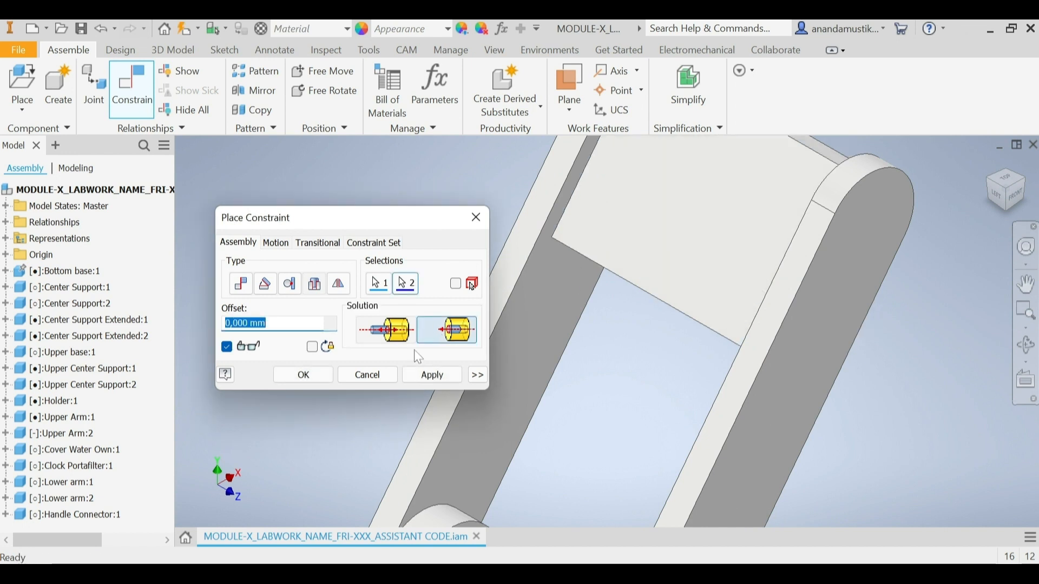
click(434, 376)
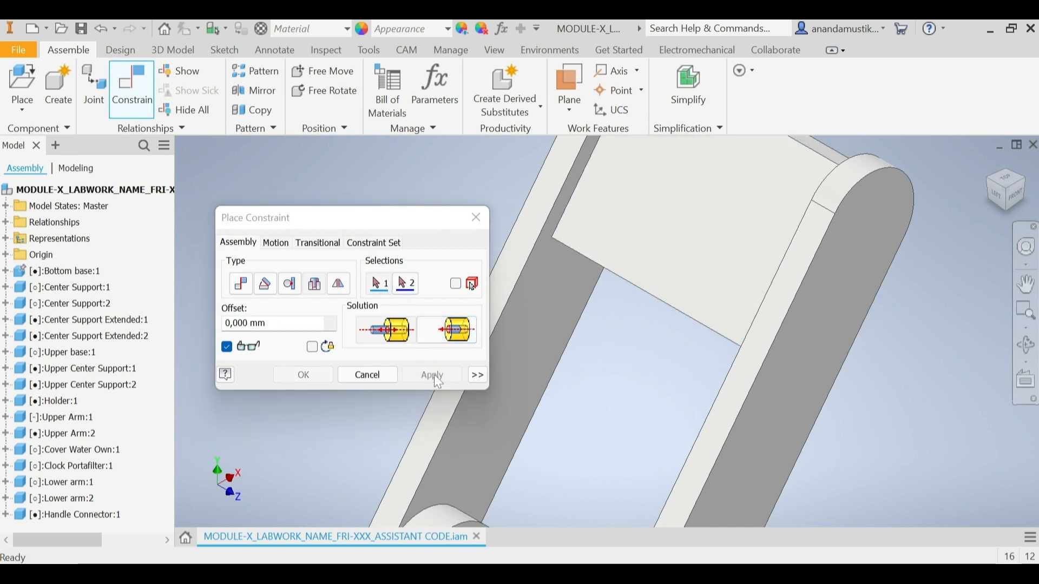
click(387, 376)
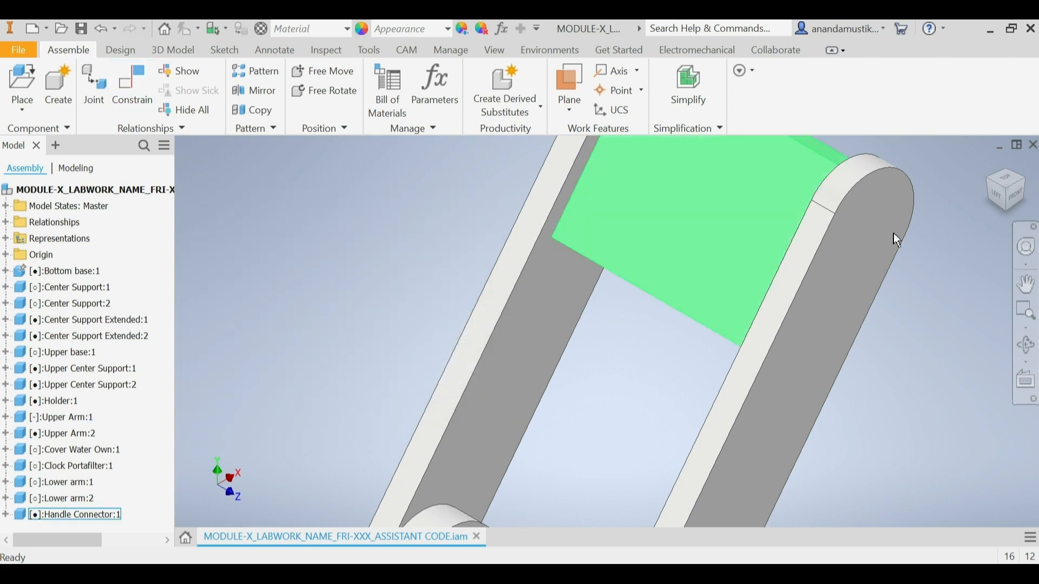
Step: Swing the joined Upper Arms and Handle Connector downward to a lower angle
click(1010, 197)
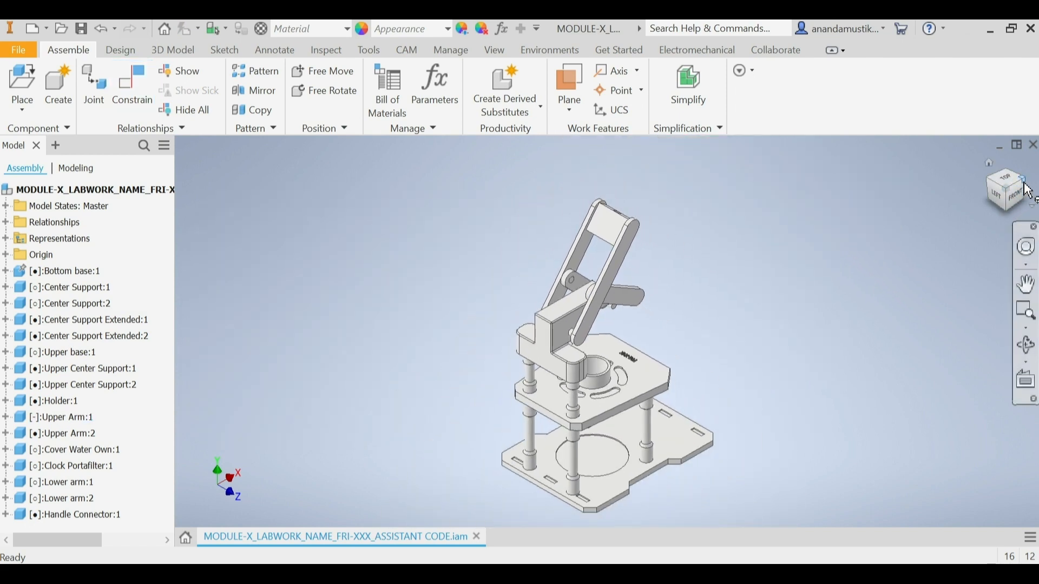
click(1028, 190)
click(600, 250)
drag(601, 250, 635, 257)
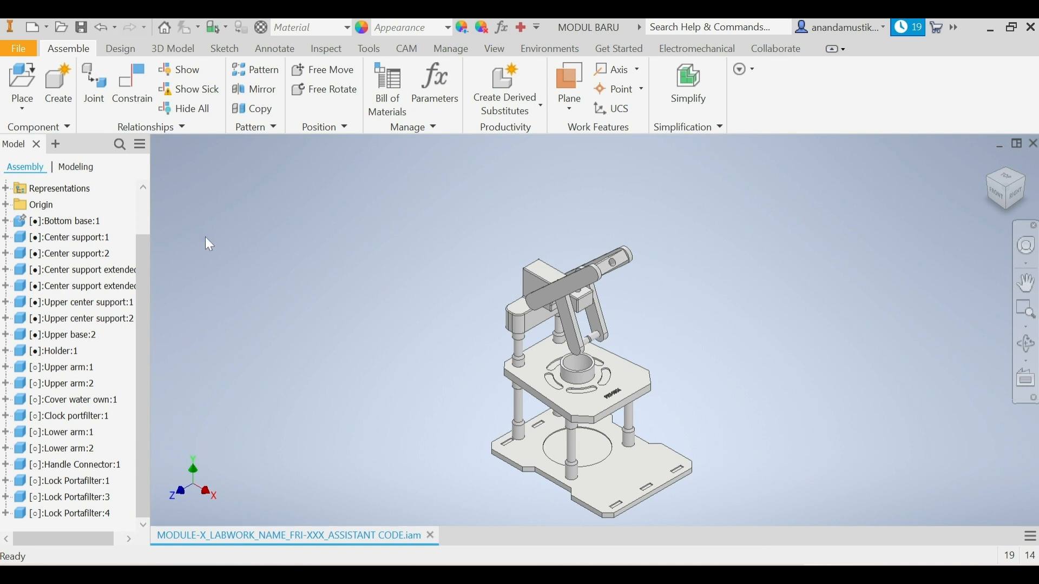
Step: Place one instance of the Handle part from the ESPRESSO MACHINE folder in open space beside the Upper Arms
click(20, 87)
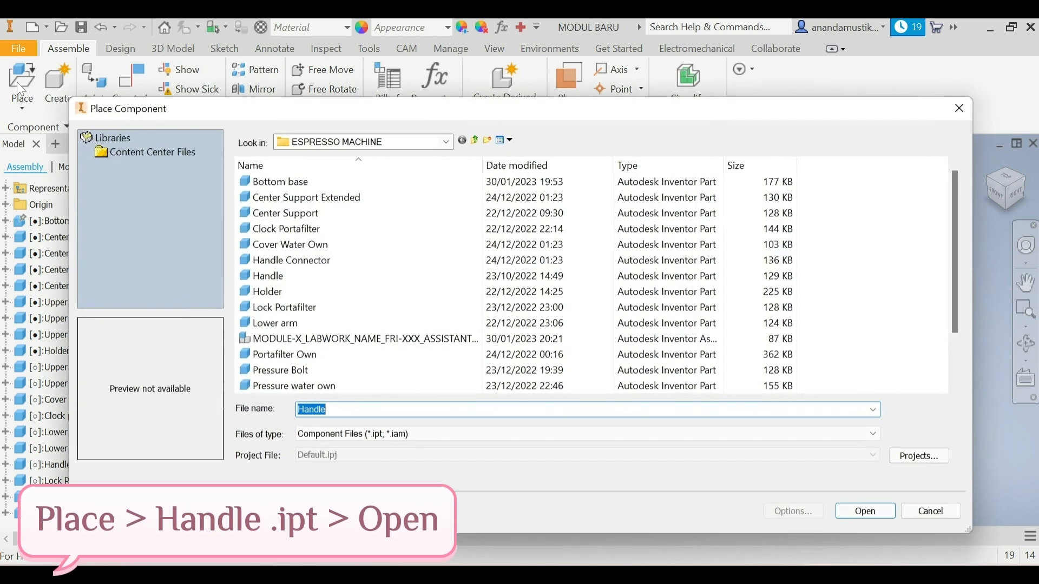
click(342, 277)
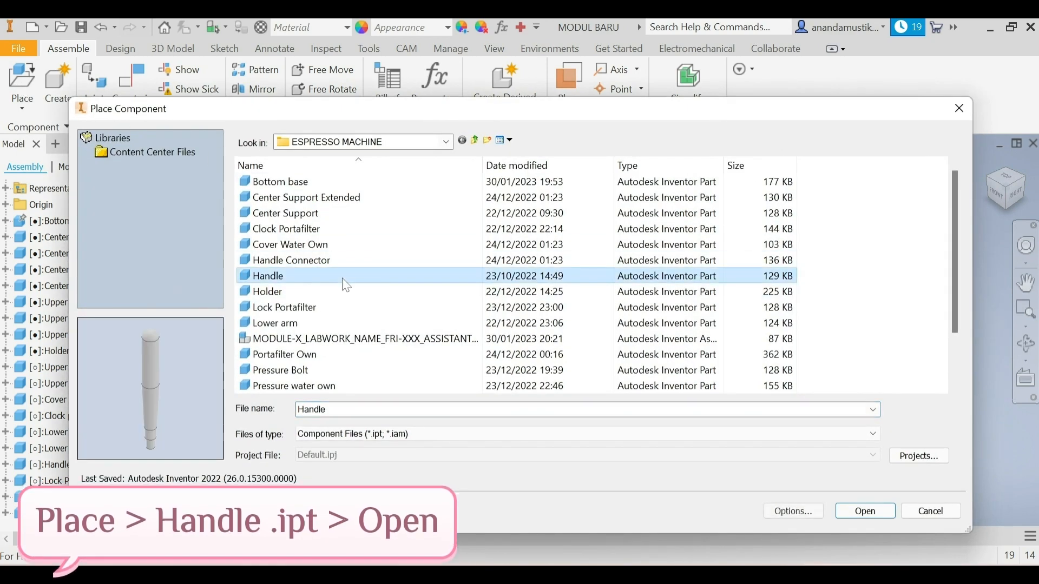
click(861, 511)
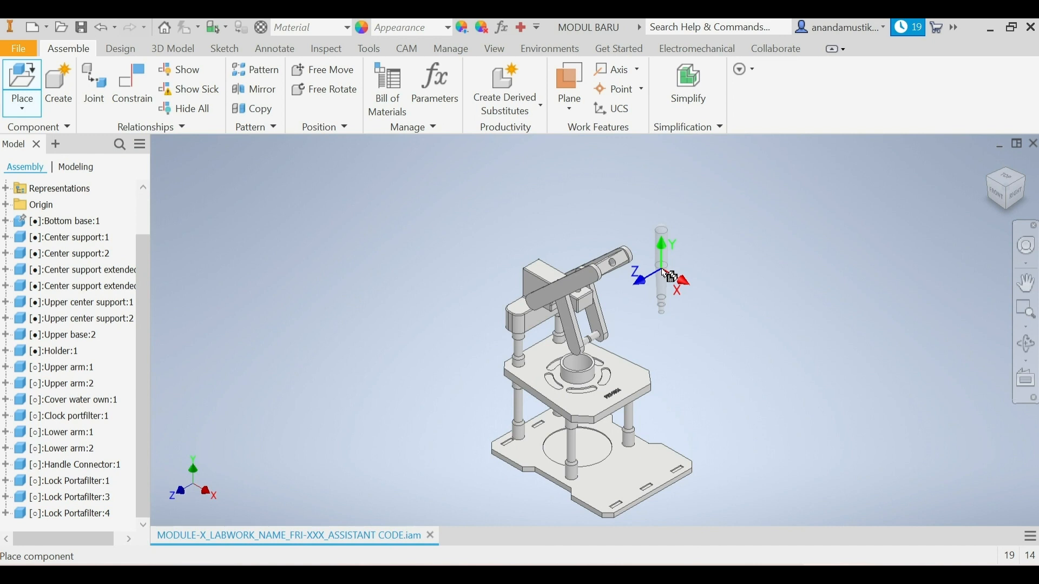
click(671, 276)
right_click(667, 277)
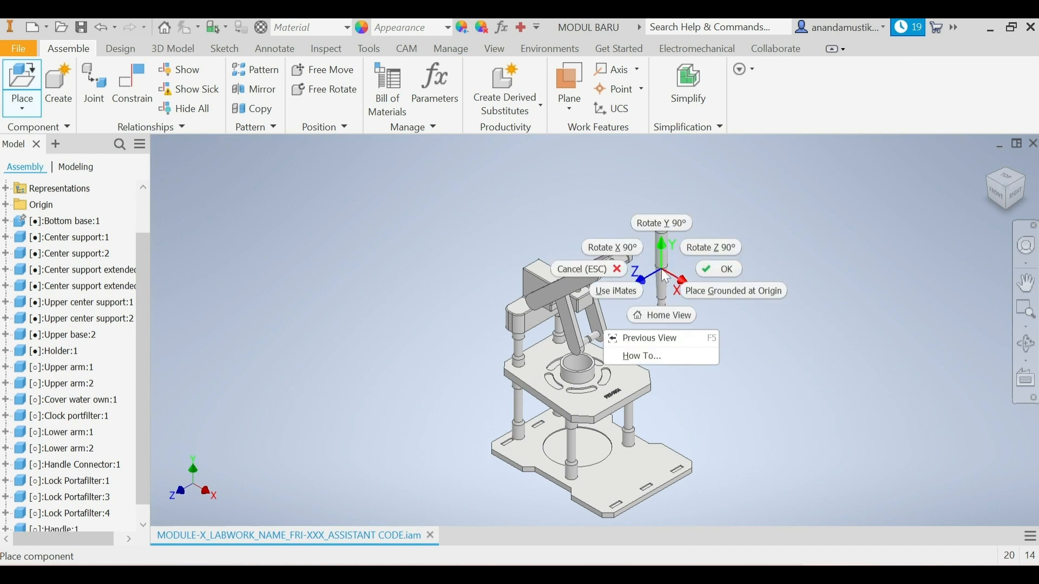
click(725, 269)
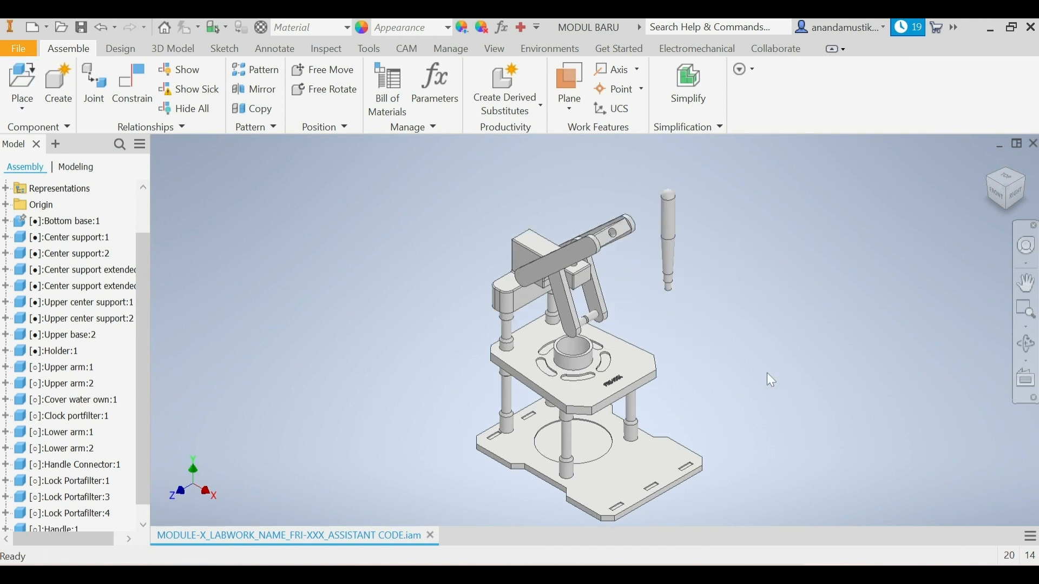
Step: Start a Rigid joint with its first origin at the centre of the Handle's narrow lower end face
click(100, 81)
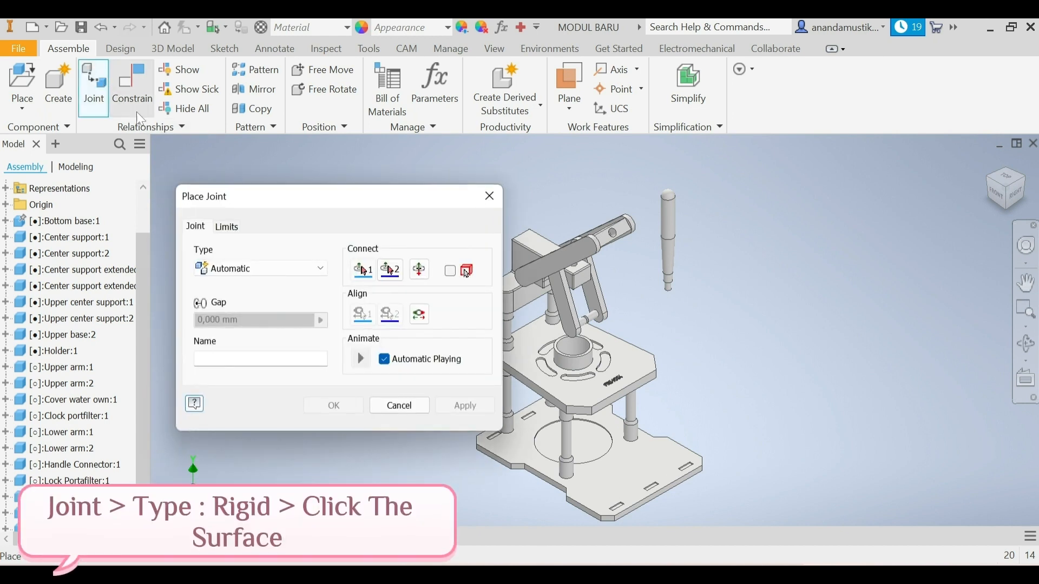
click(260, 269)
click(282, 299)
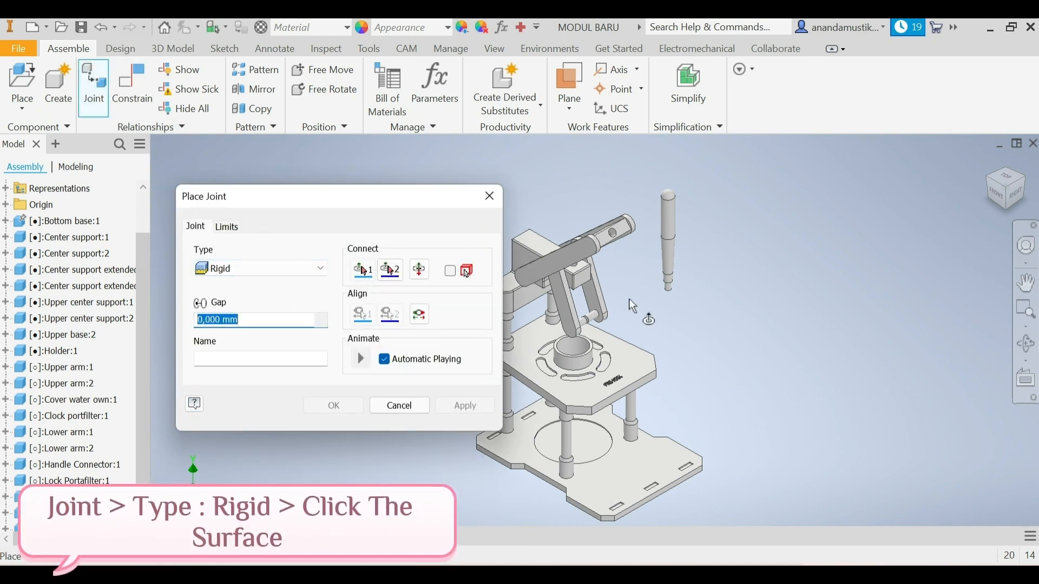
scroll(673, 282, up, 5)
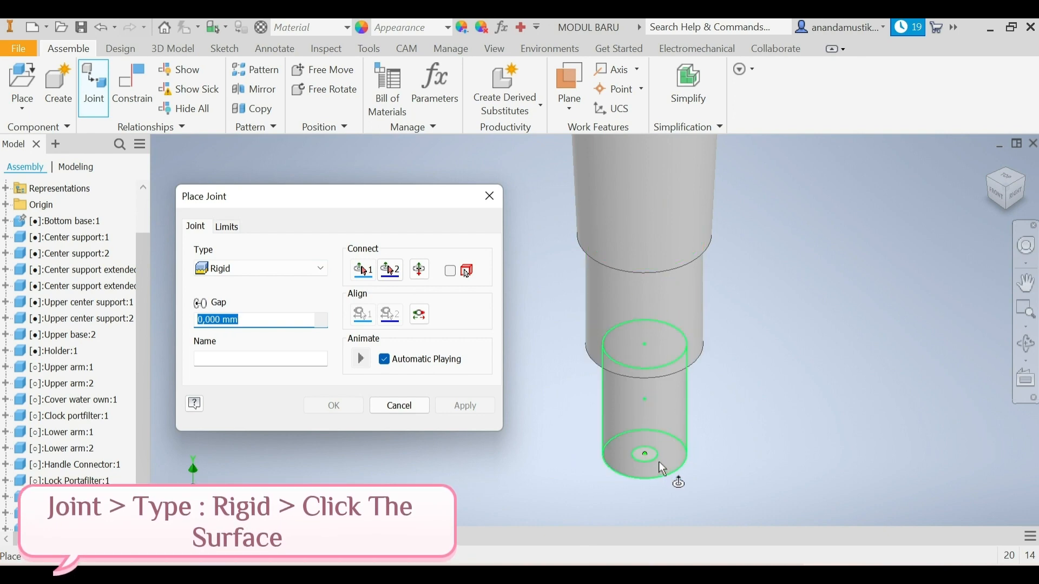
click(665, 469)
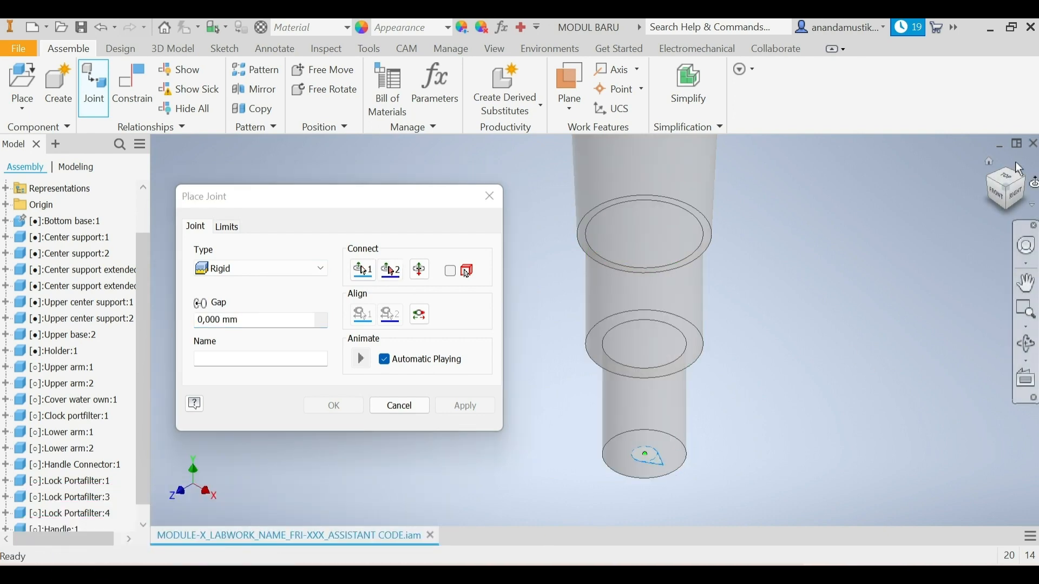
Step: Rigidly join the Handle to the inner centre of the Handle Connector's blind hole, and swing the attached handle slightly
click(1011, 198)
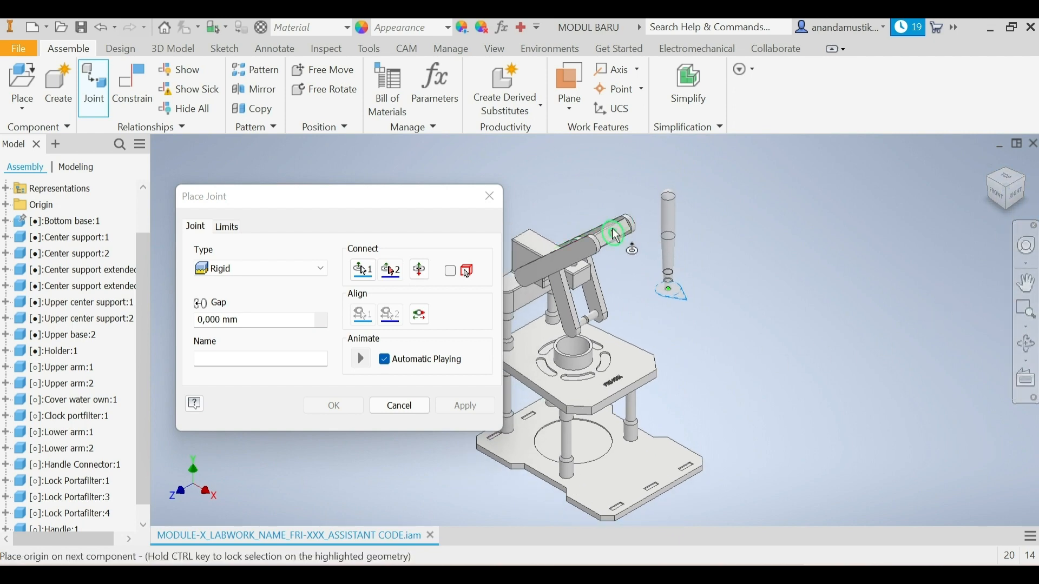
scroll(617, 235, up, 8)
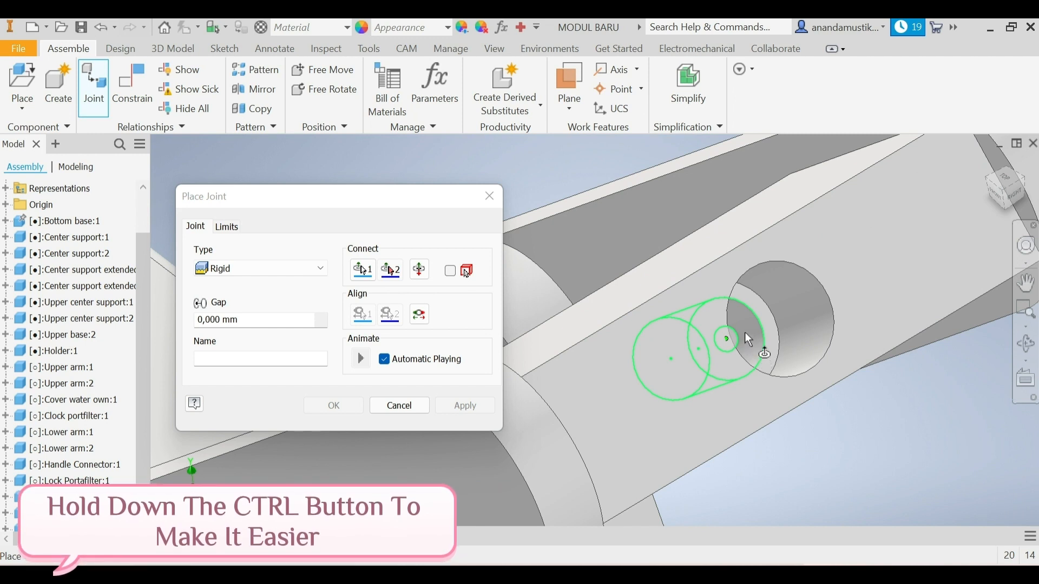
click(674, 370)
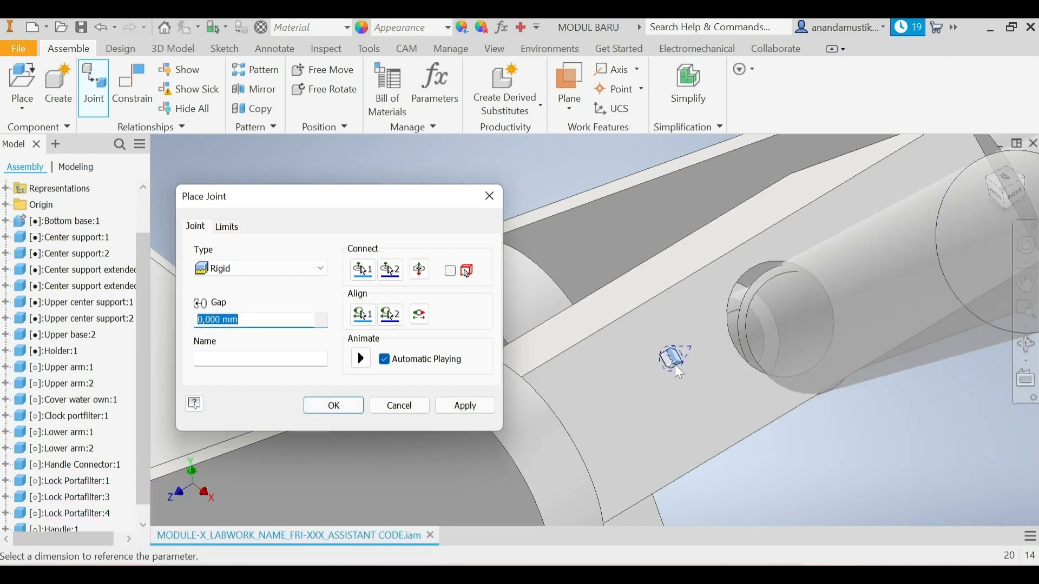
click(476, 409)
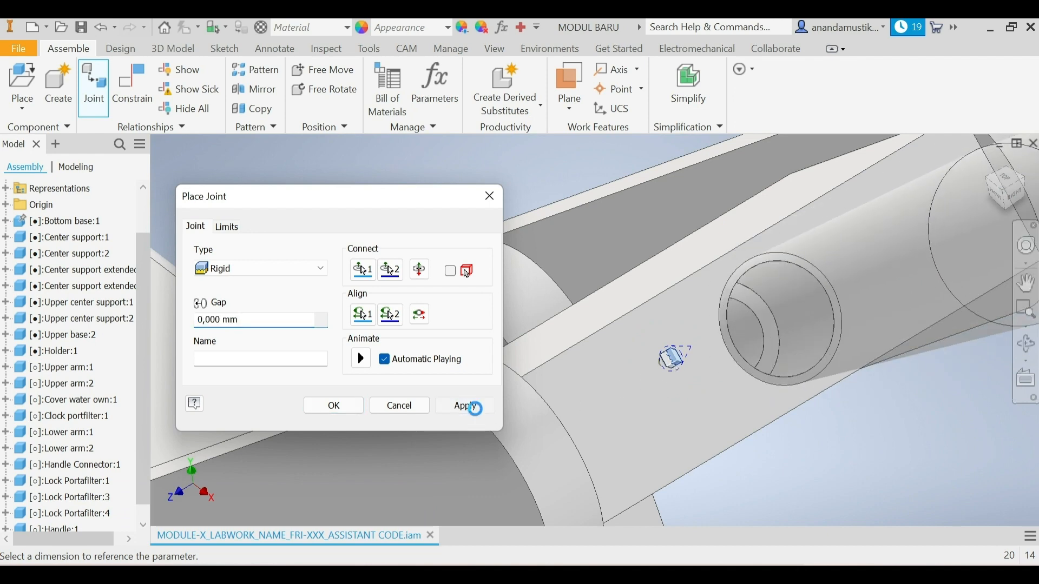
click(399, 407)
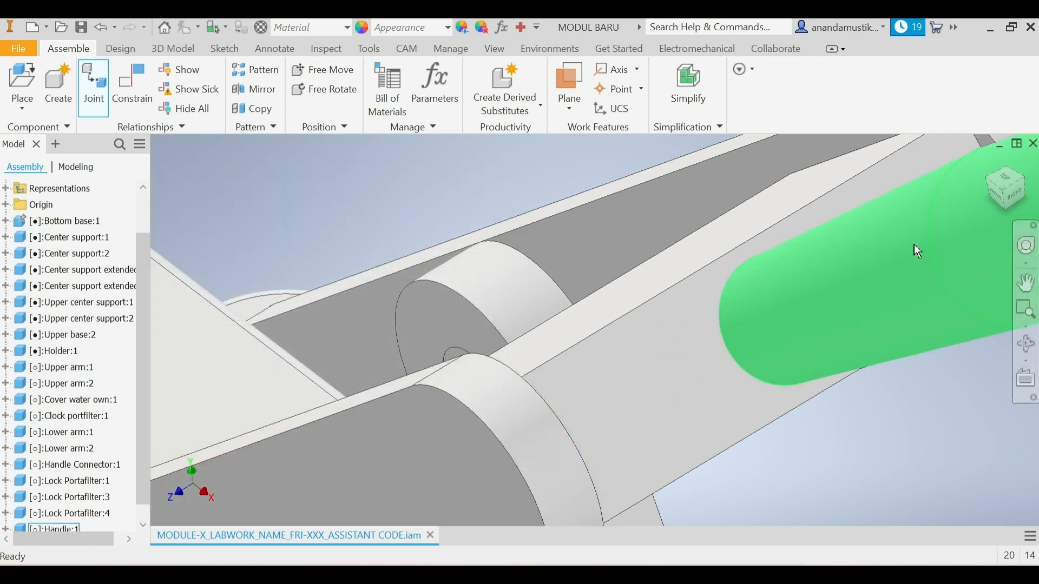
click(1005, 197)
drag(646, 256, 654, 278)
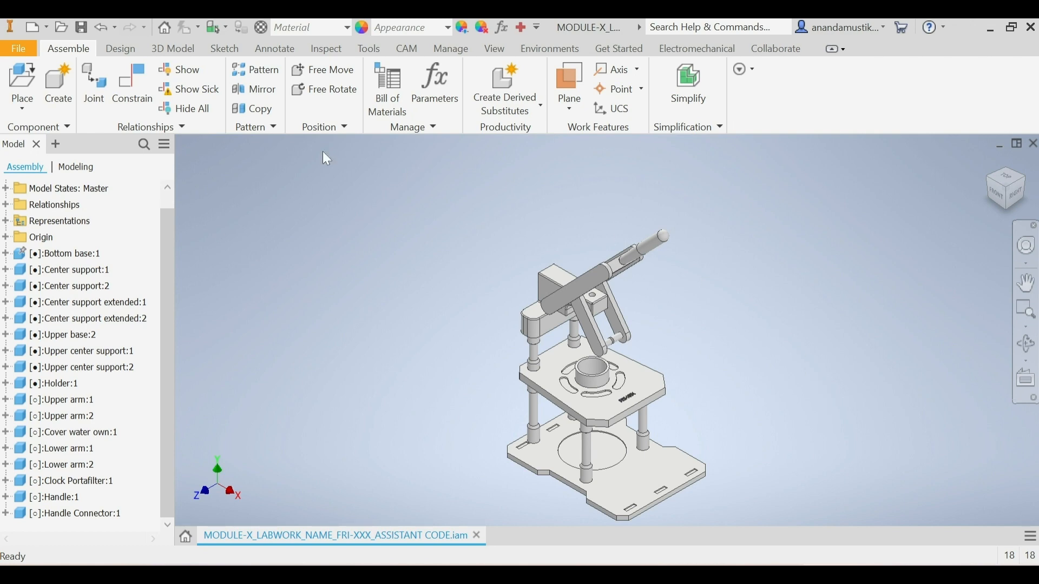
Step: Place one instance of the Pressure Water part from the ESPRESSO MACHINE folder in open space beside the Lower Arms
click(22, 81)
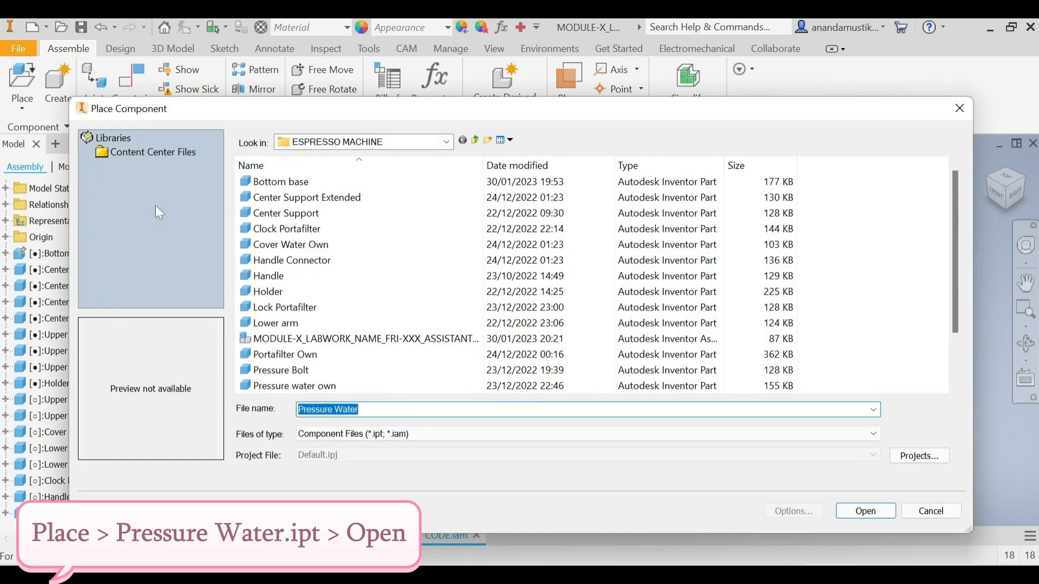
scroll(259, 368, down, 1)
click(298, 357)
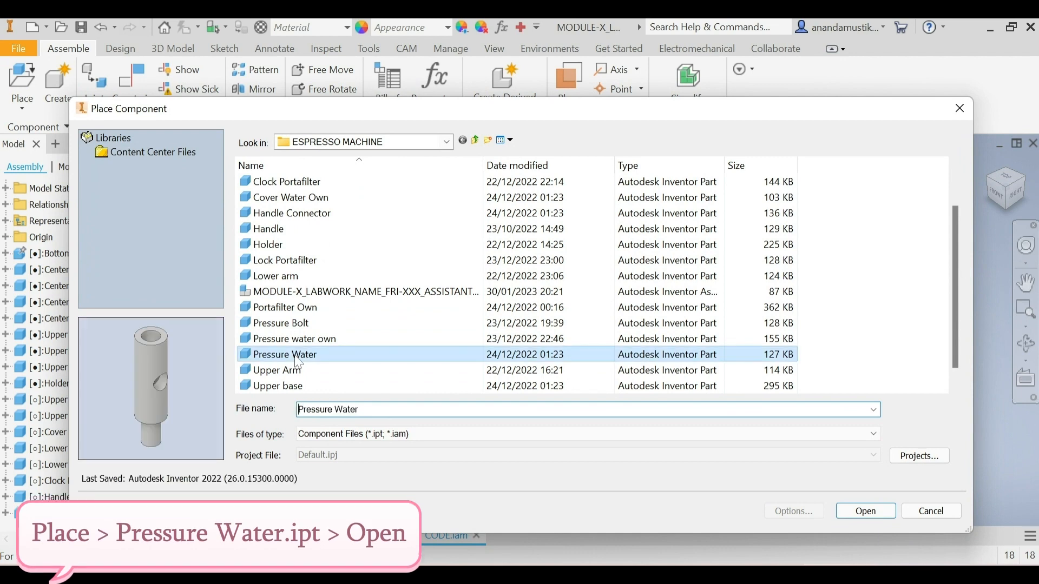
click(885, 510)
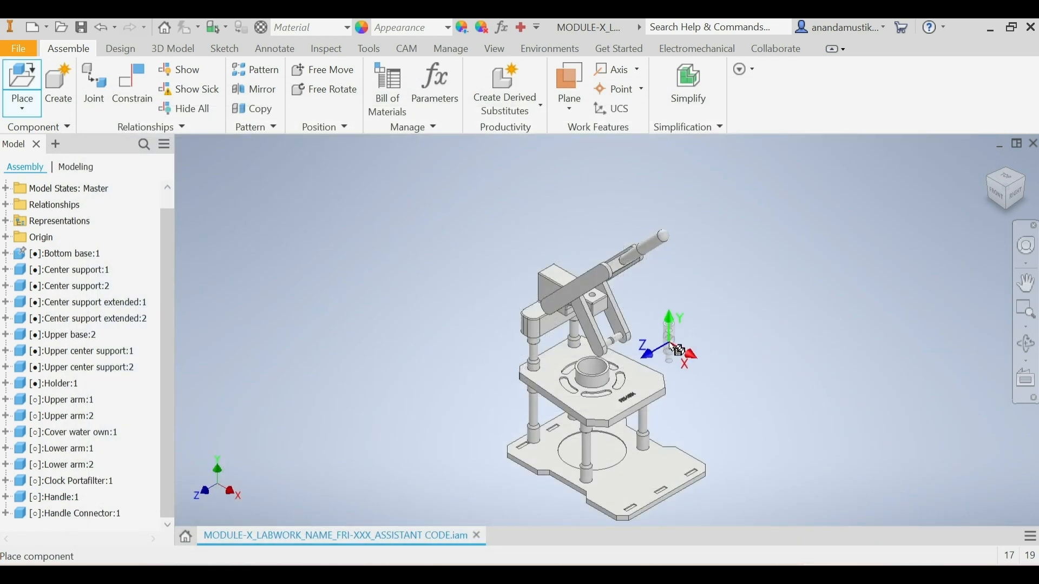
click(671, 344)
right_click(674, 351)
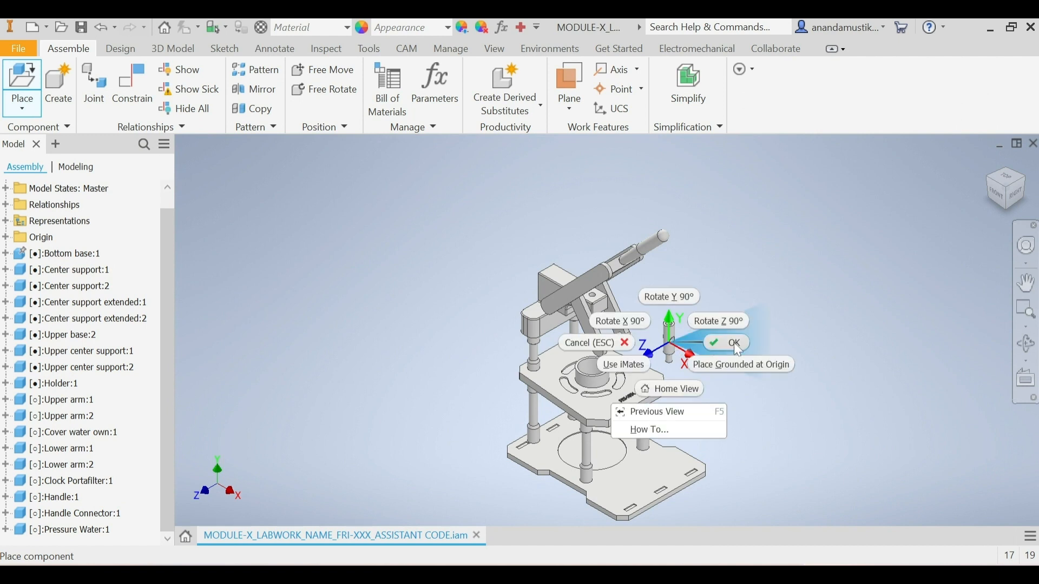
click(734, 342)
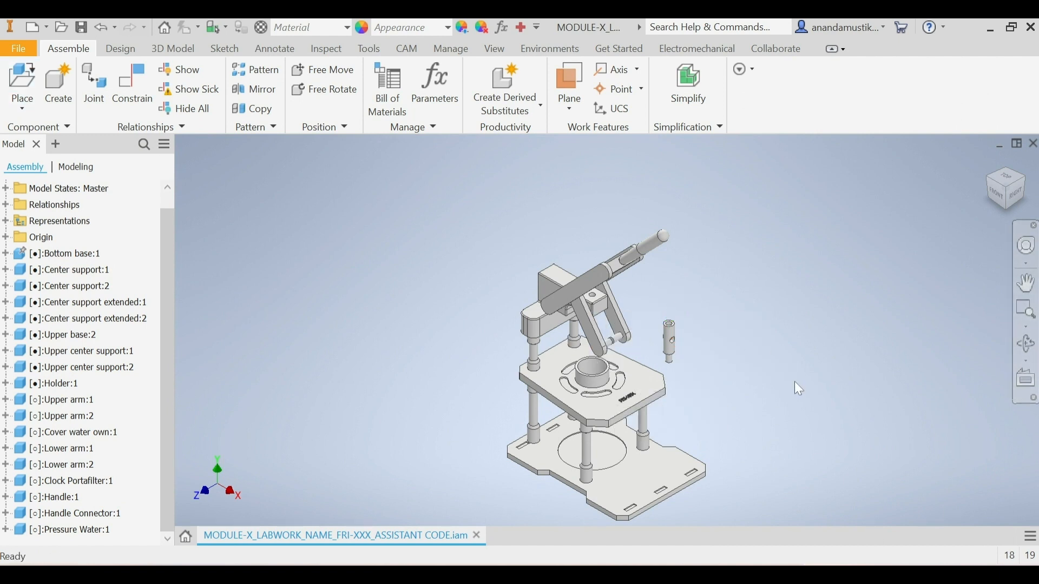
Step: Start a Rotational joint with its first origin at the inner centre of the Pressure Water's side hole
click(90, 99)
click(172, 247)
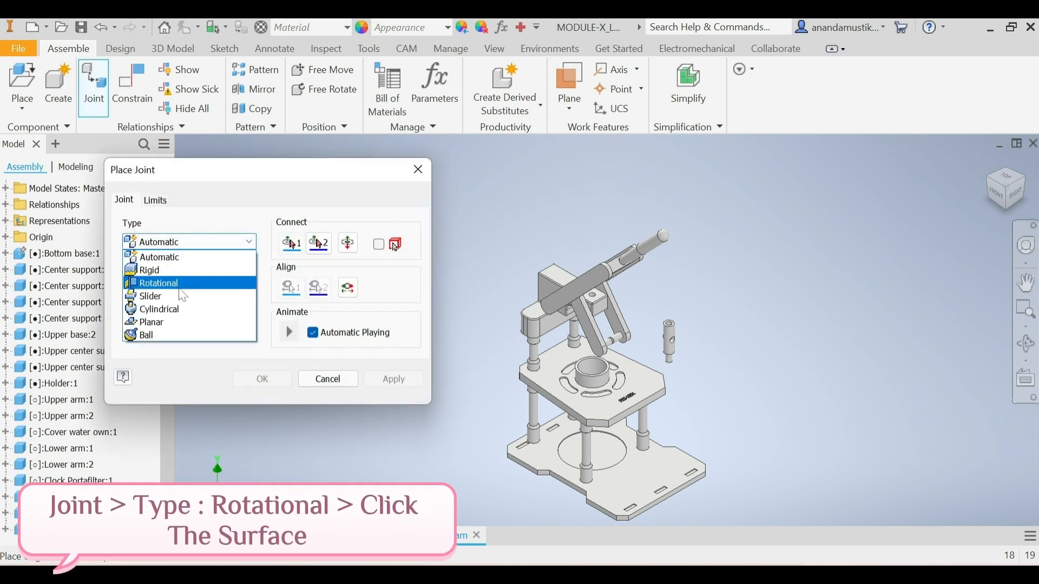
click(174, 280)
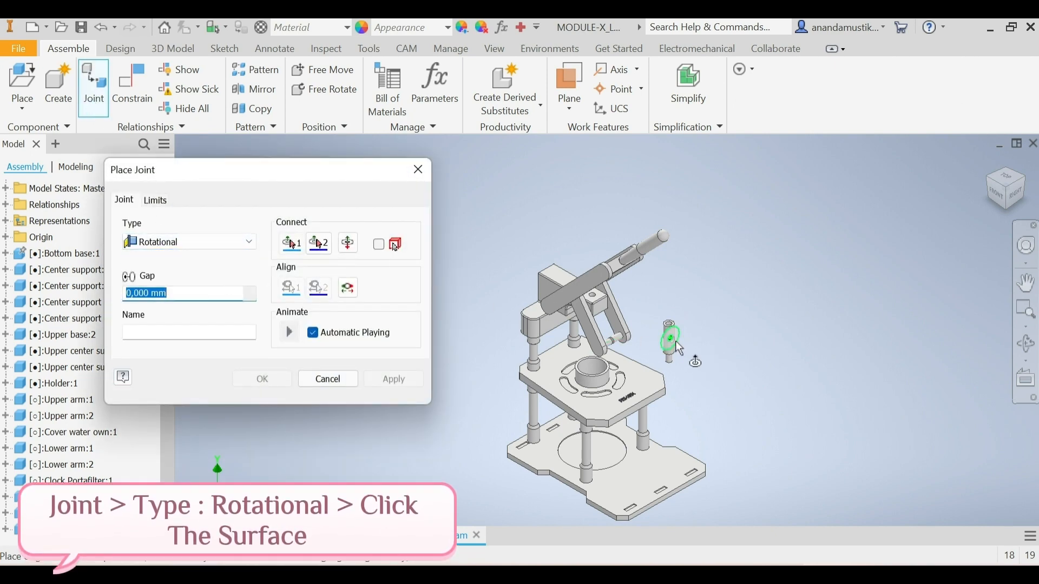
scroll(677, 346, up, 6)
scroll(643, 274, up, 3)
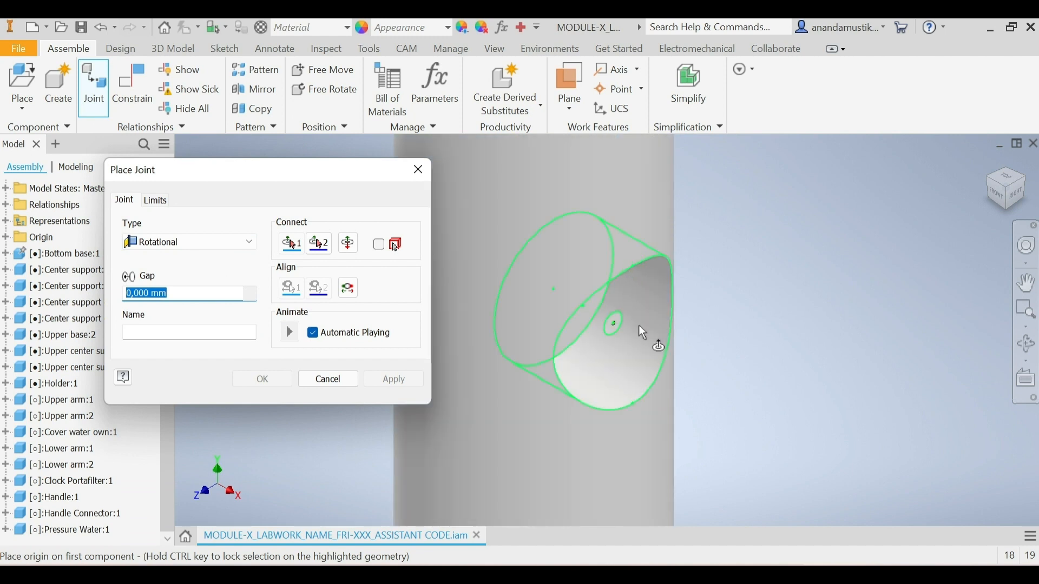
mouse_move(639, 326)
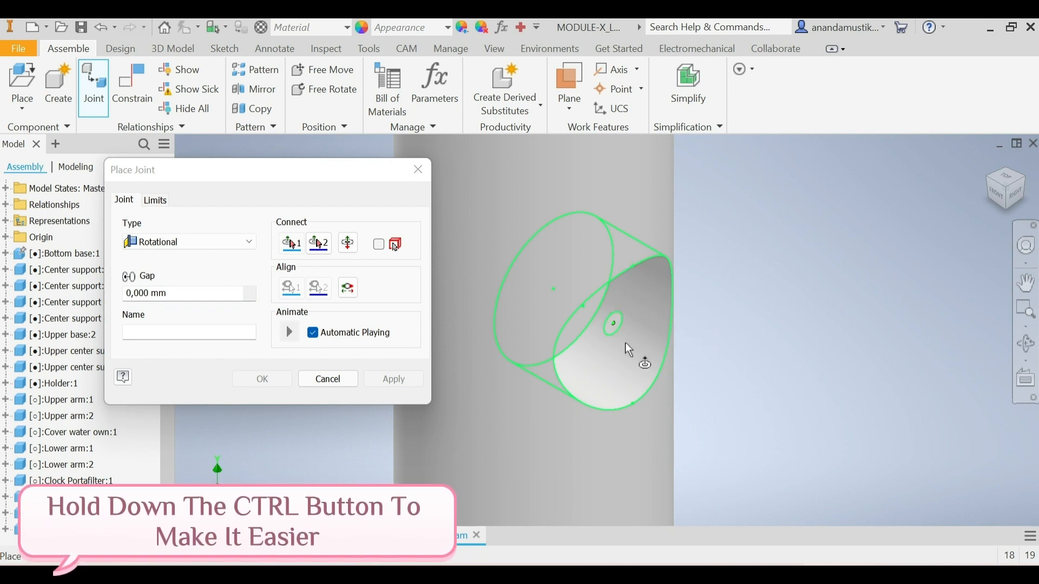
click(552, 296)
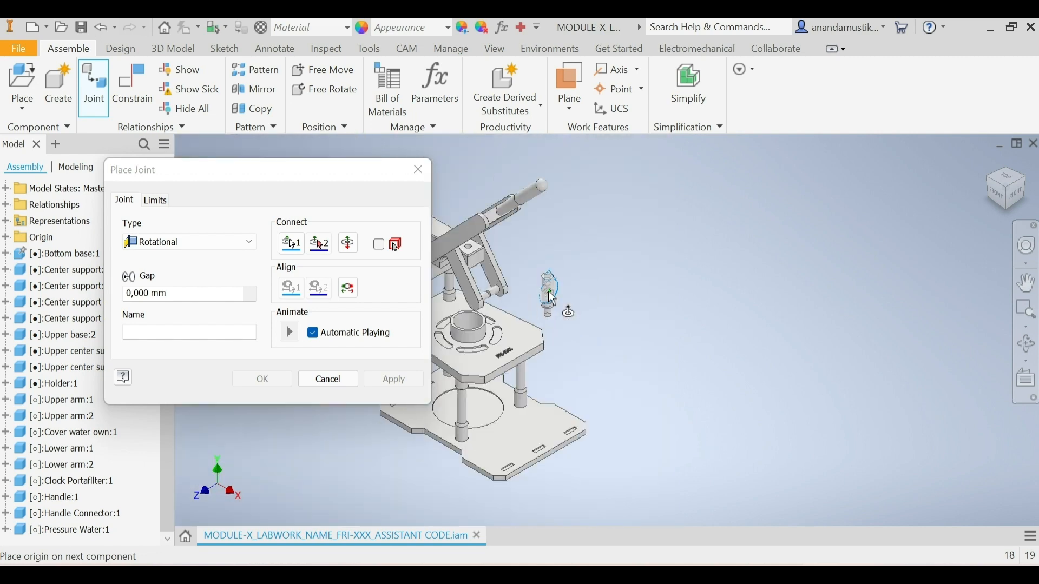
Step: Join the Pressure Water's side hole to the end of the far Lower Arm's pin, and swing both away from the near arm
scroll(518, 297, up, 10)
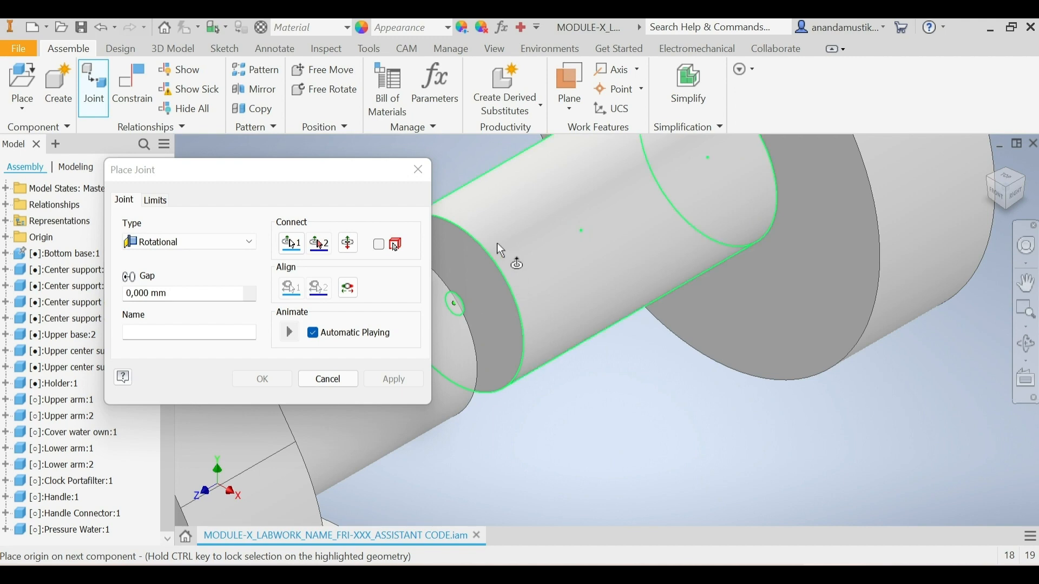
click(490, 252)
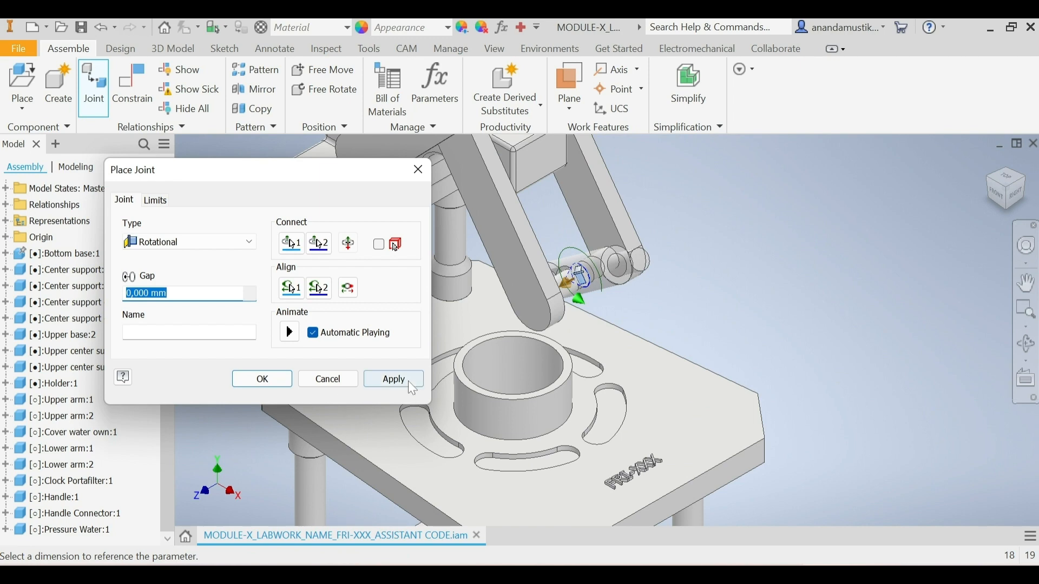
click(409, 382)
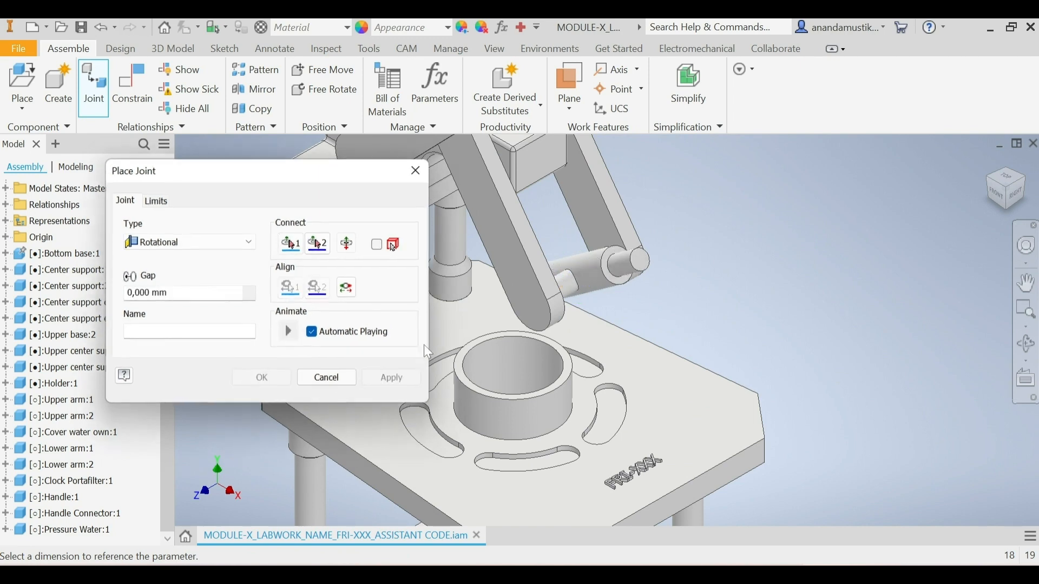
click(347, 383)
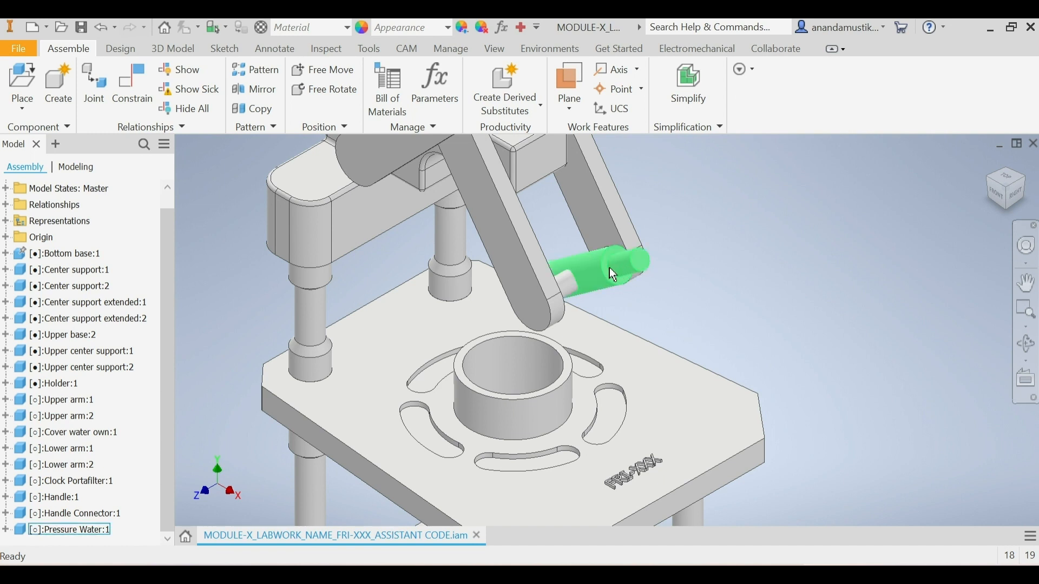
drag(609, 268, 734, 300)
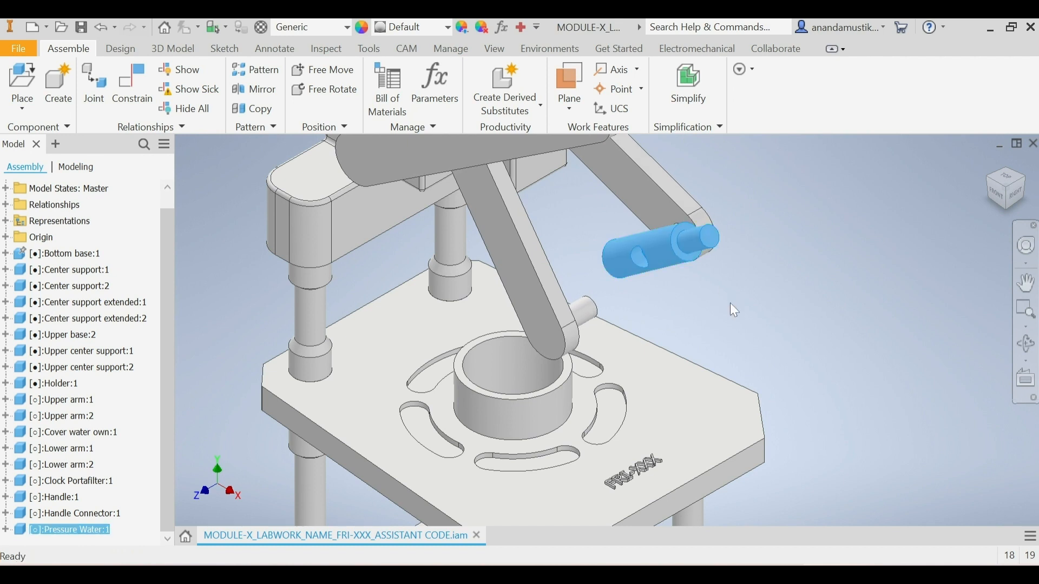
click(730, 304)
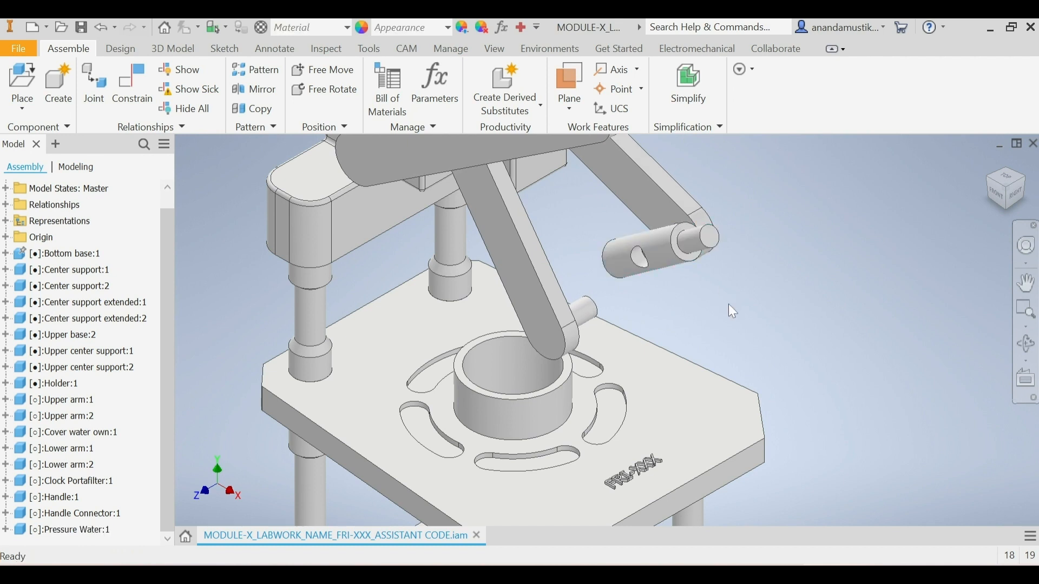
Step: Join the Pressure Water's free side hole to the end of the near Lower Arm's pin with a Rotational joint
click(90, 95)
click(186, 248)
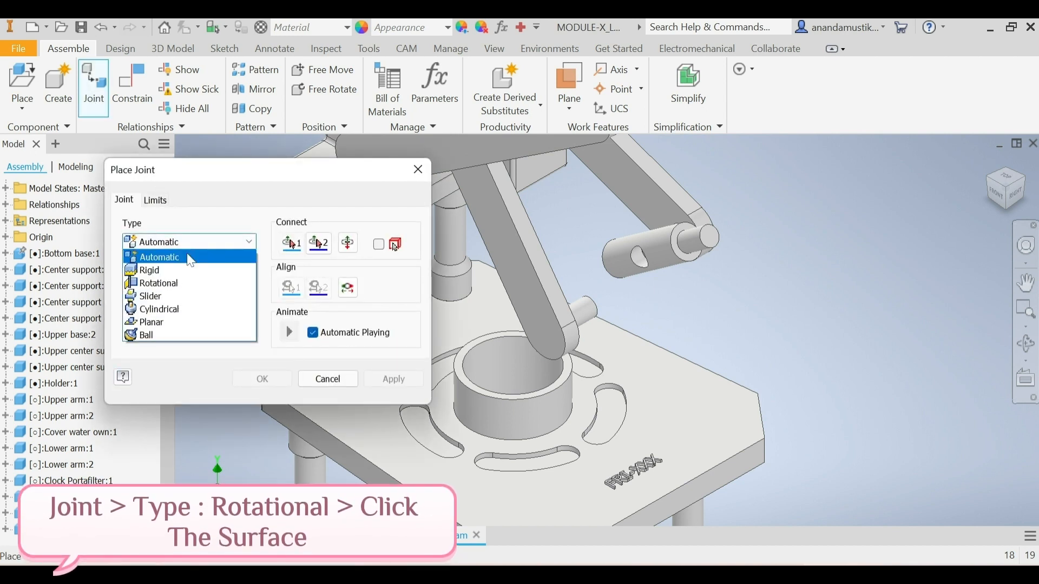
click(195, 282)
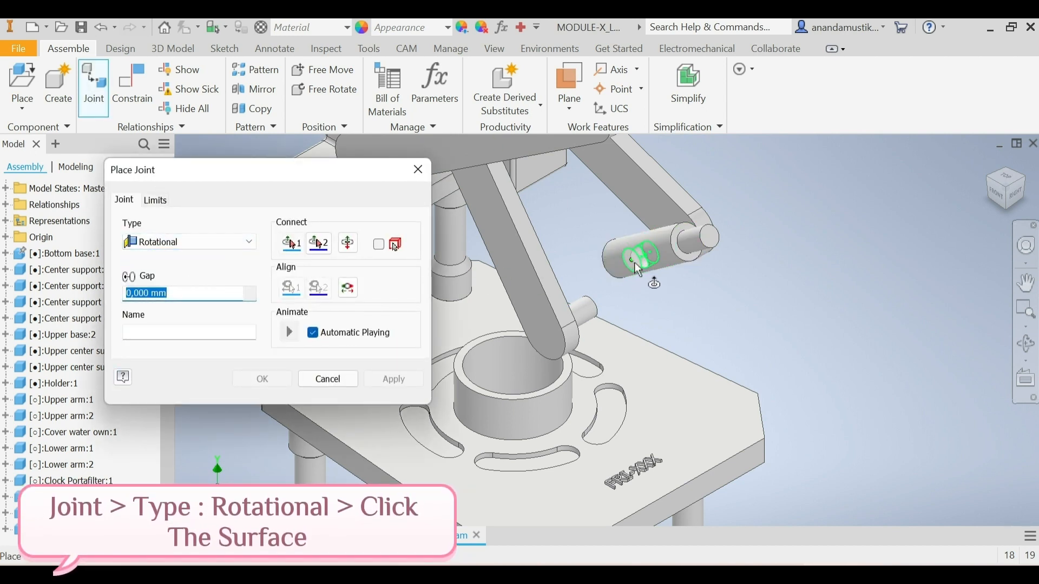
scroll(635, 262, down, 5)
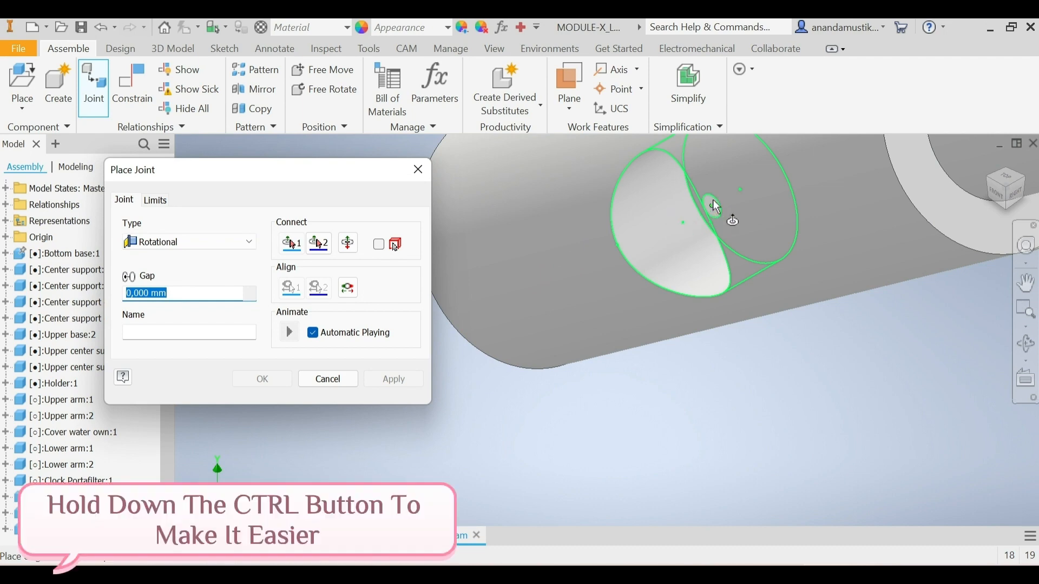
scroll(744, 192, up, 4)
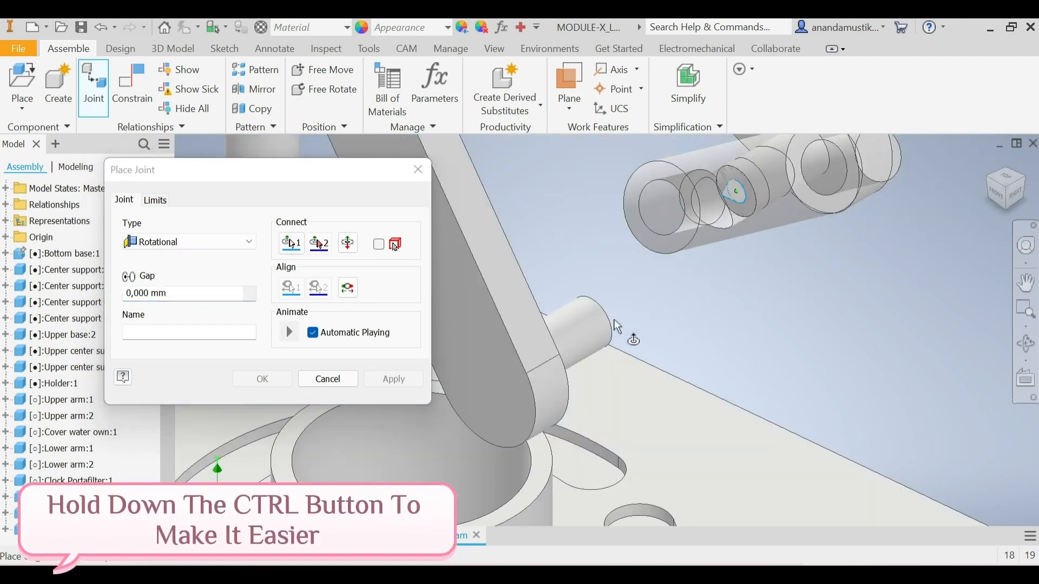
scroll(601, 325, down, 2)
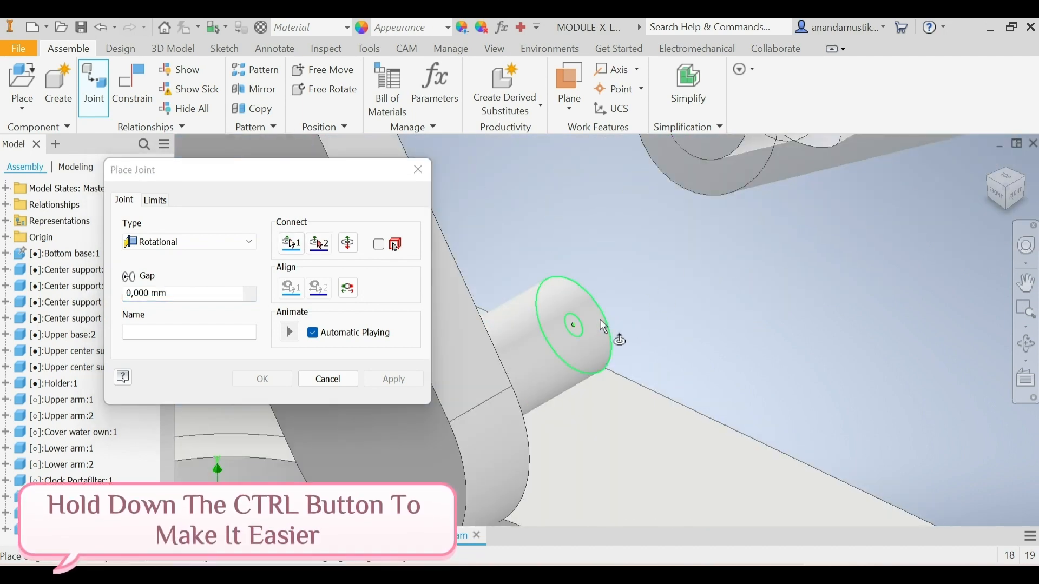
click(602, 325)
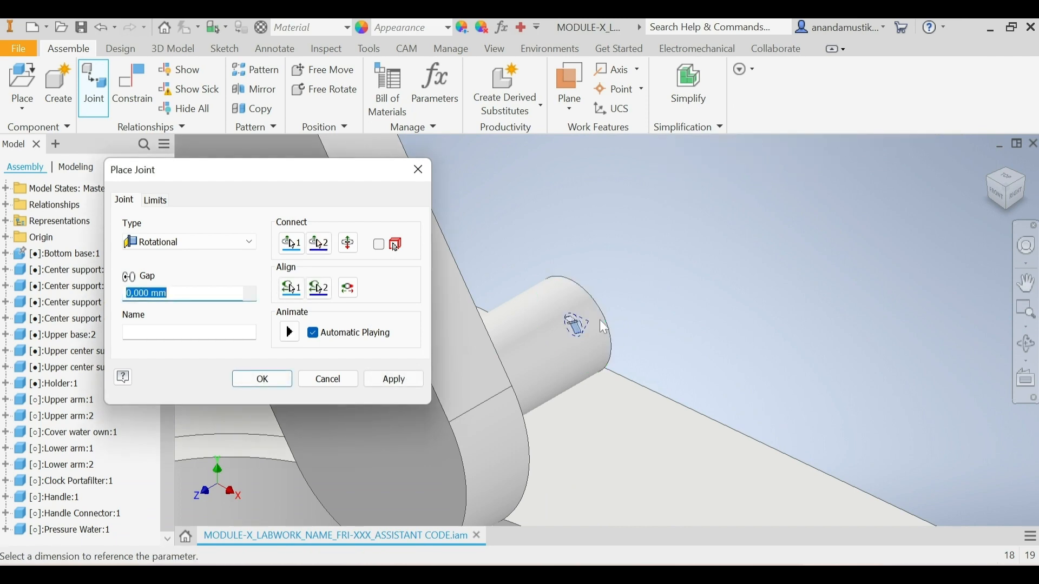
scroll(600, 322, up, 5)
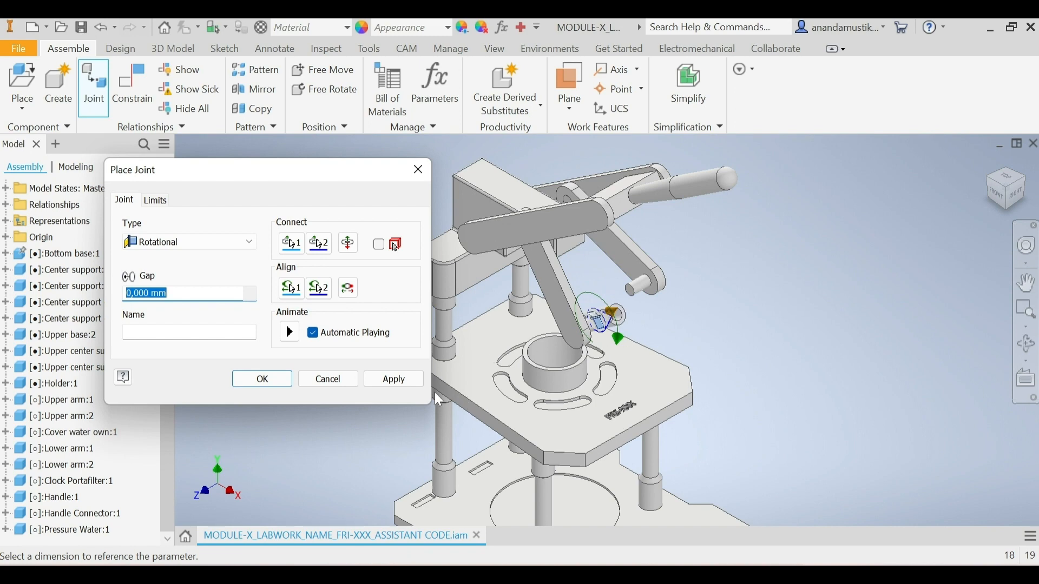
click(408, 383)
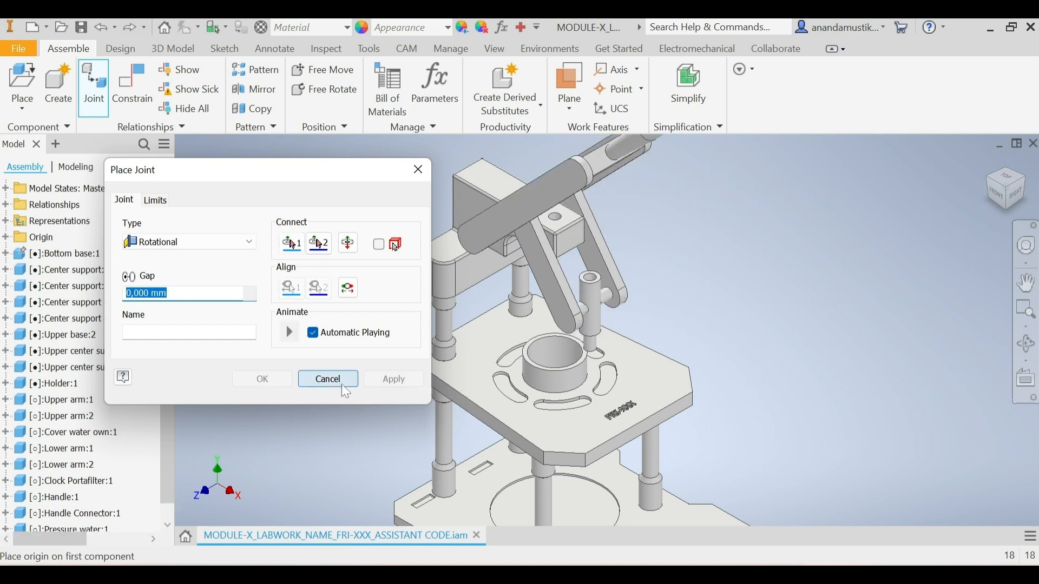
click(342, 384)
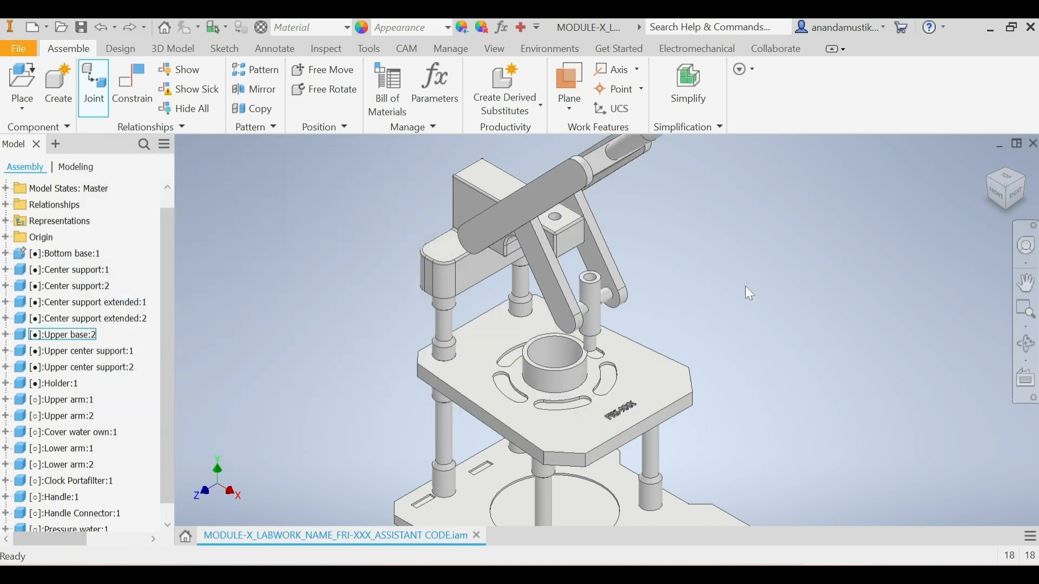
click(1010, 199)
mouse_move(671, 247)
mouse_down()
mouse_move(636, 208)
mouse_move(677, 246)
mouse_up()
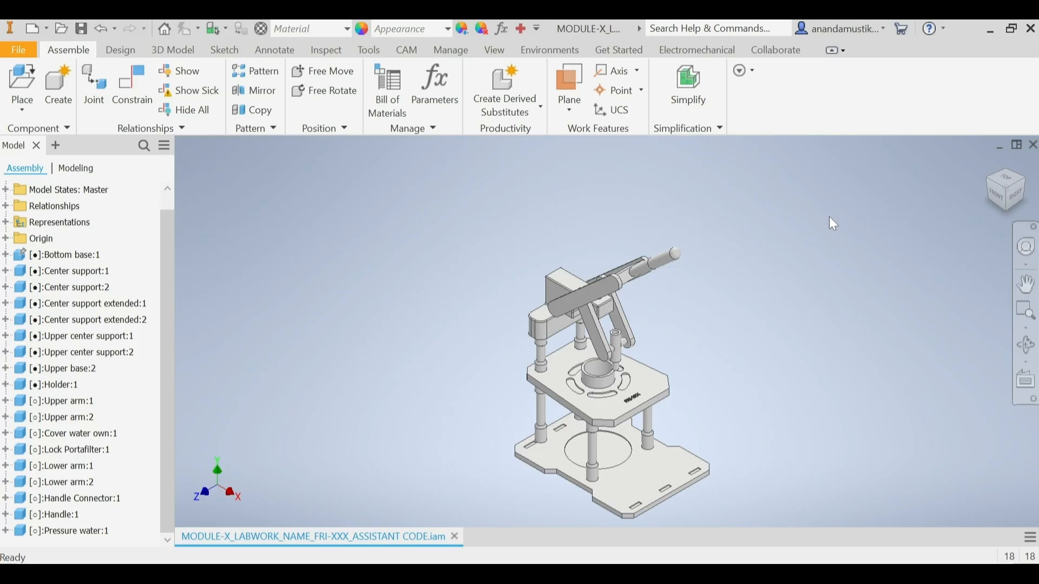
Step: Place one instance of the Pressure Bolt part from the ESPRESSO MACHINE folder in open space beside the arms
click(24, 79)
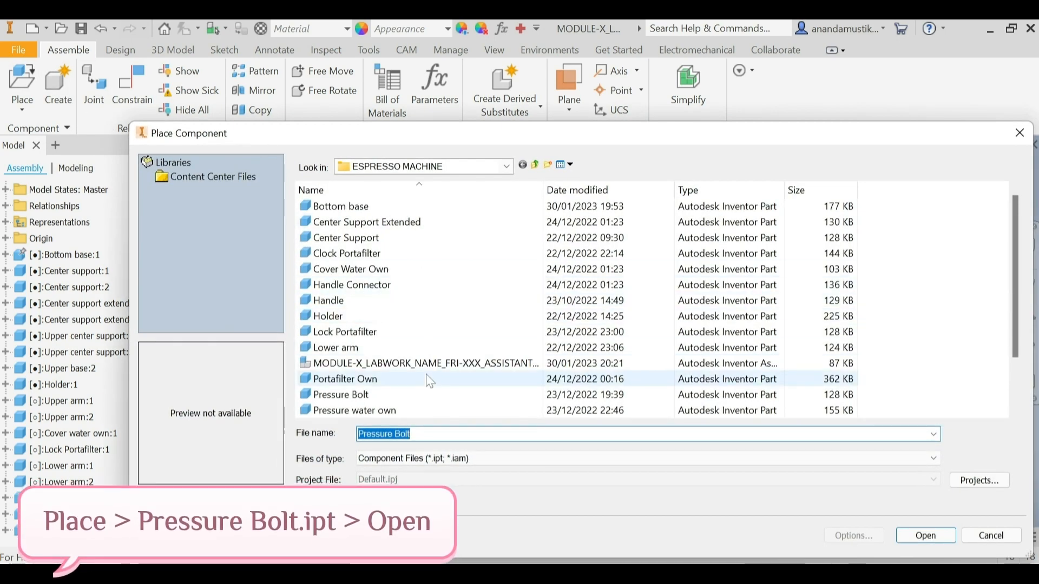
click(394, 347)
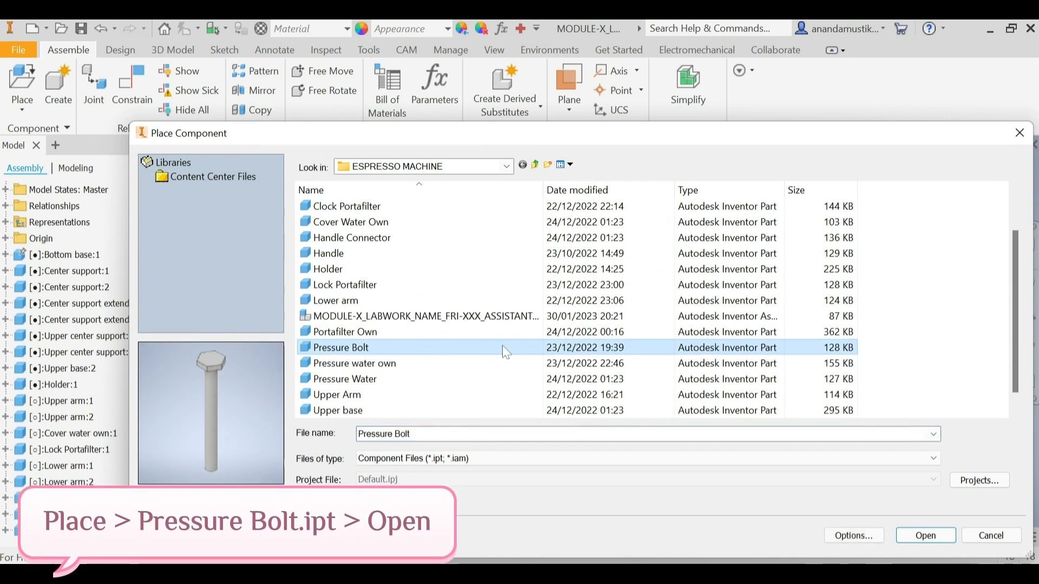
click(926, 535)
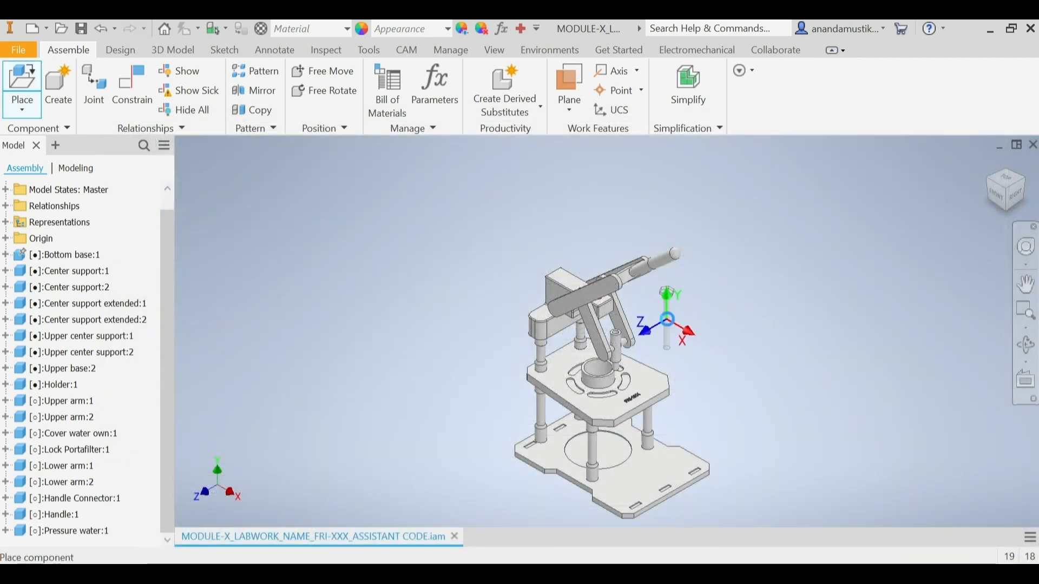
click(676, 329)
right_click(677, 329)
click(719, 331)
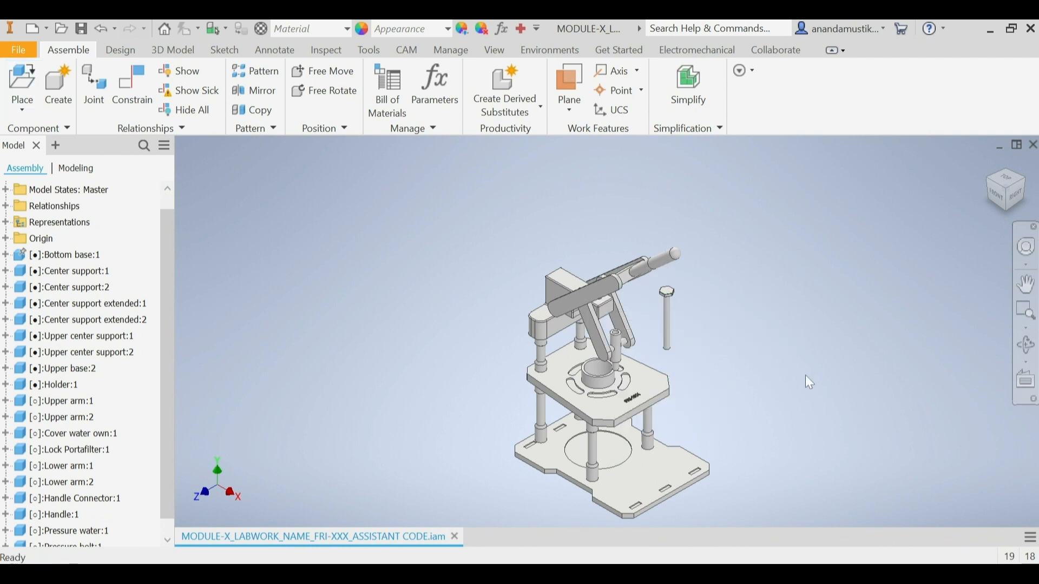
Step: Start a Cylindrical joint with its first origin at the middle of the Pressure Bolt's shank
click(95, 86)
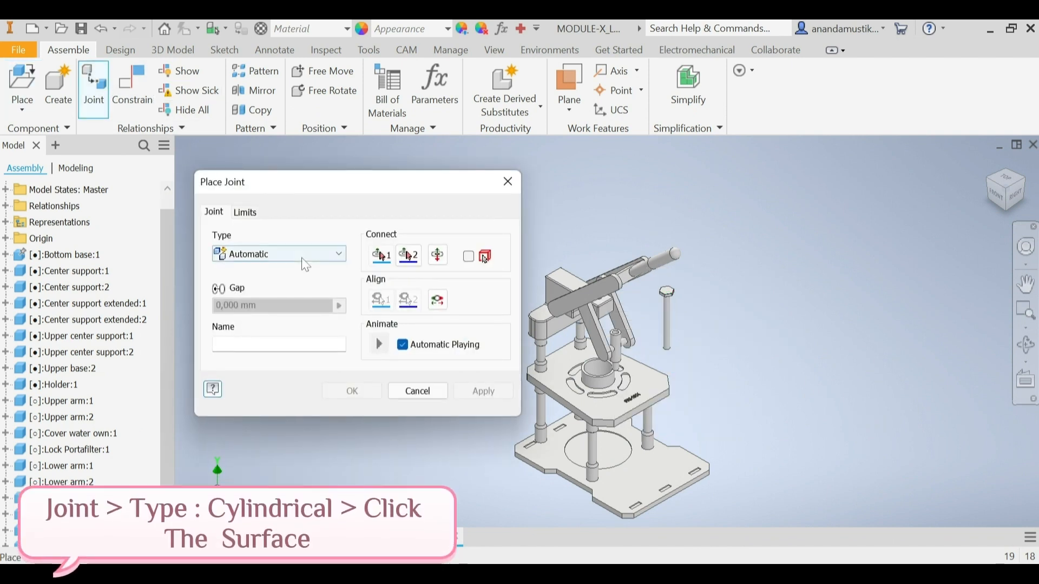
click(303, 260)
click(244, 320)
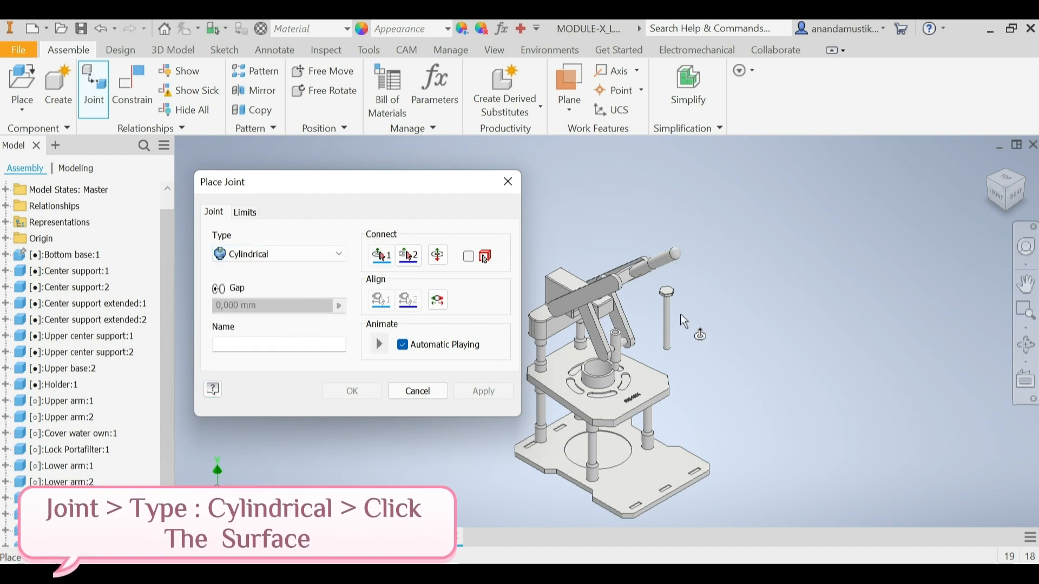
scroll(676, 319, up, 5)
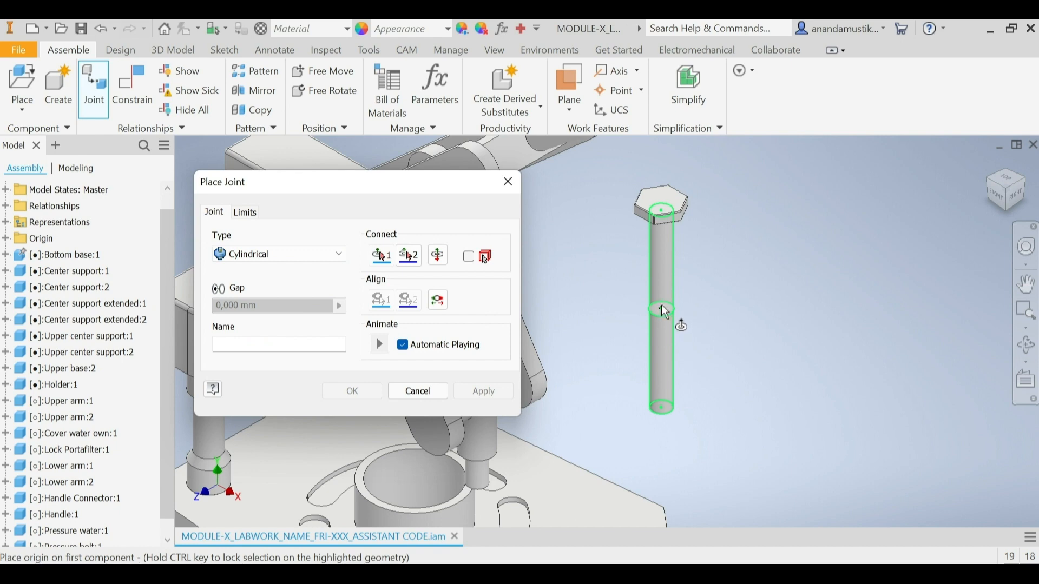
click(667, 317)
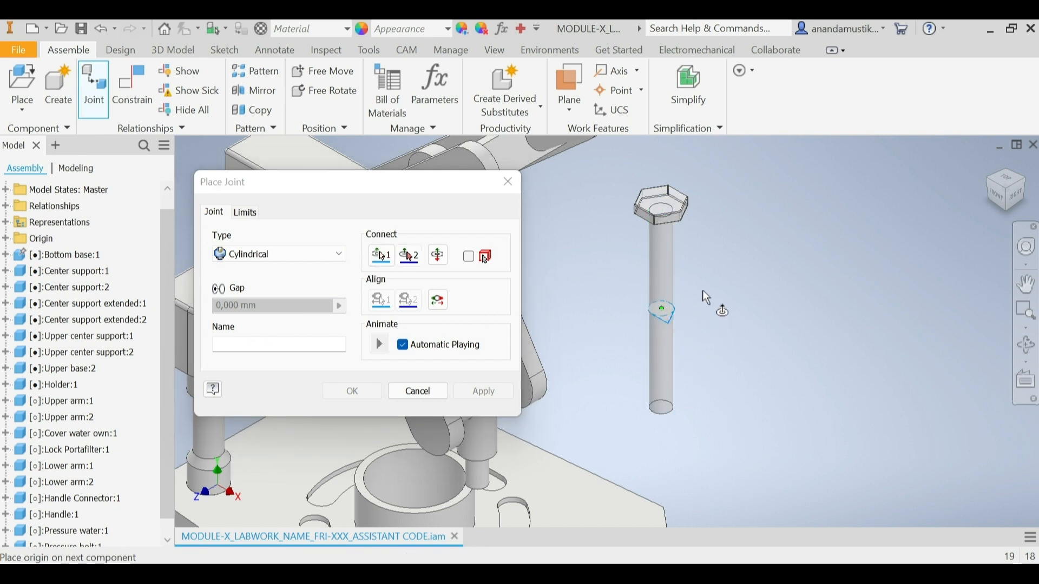
Step: Join the Pressure Bolt's shank to the inner centre of the vertical hole in the block between the arms, applying the Cylindrical joint
scroll(665, 314, down, 5)
scroll(652, 290, up, 5)
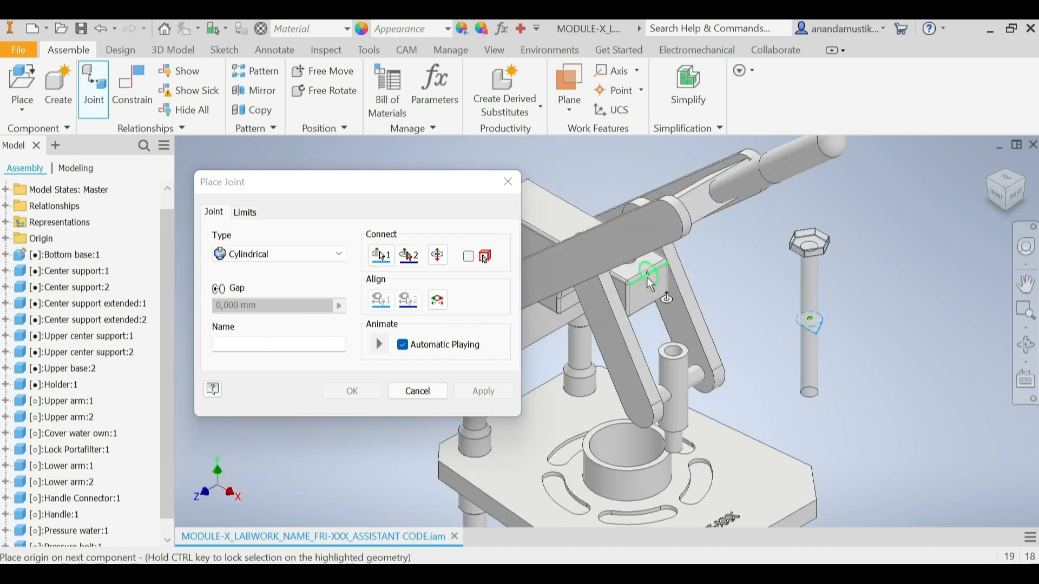
scroll(637, 268, down, 3)
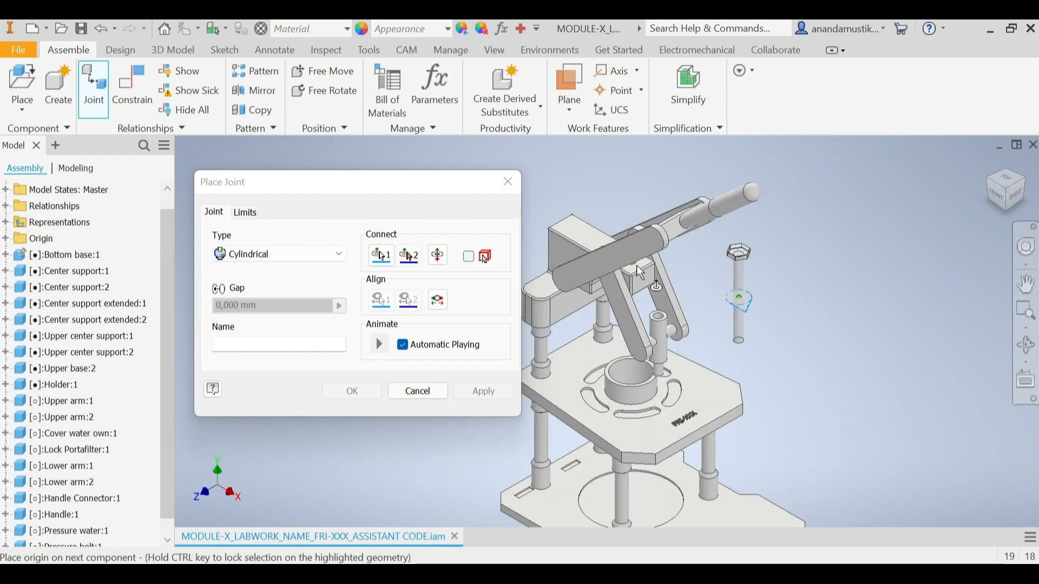
scroll(636, 264, up, 5)
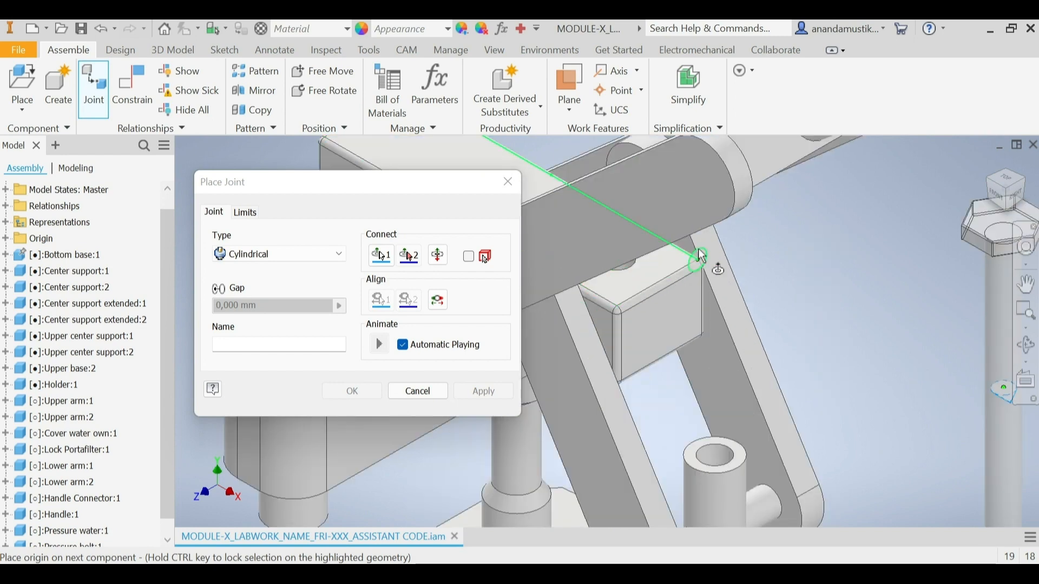
click(1010, 191)
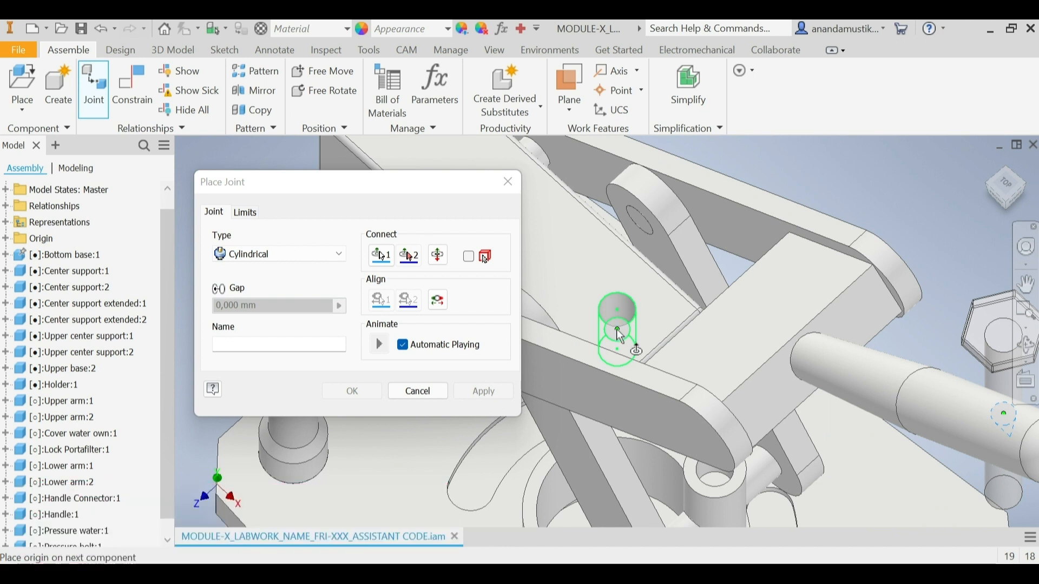
click(620, 336)
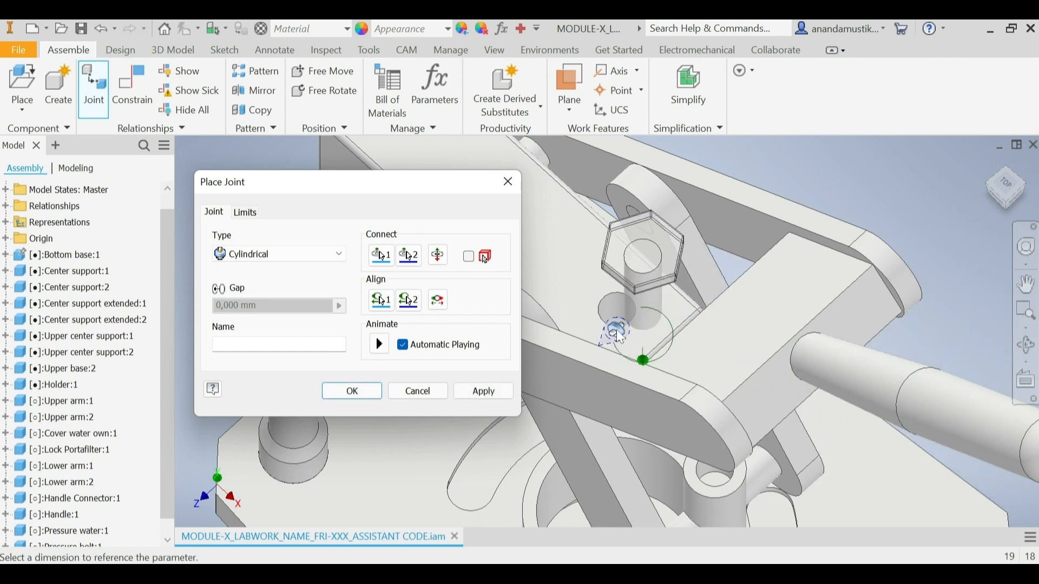
click(1010, 213)
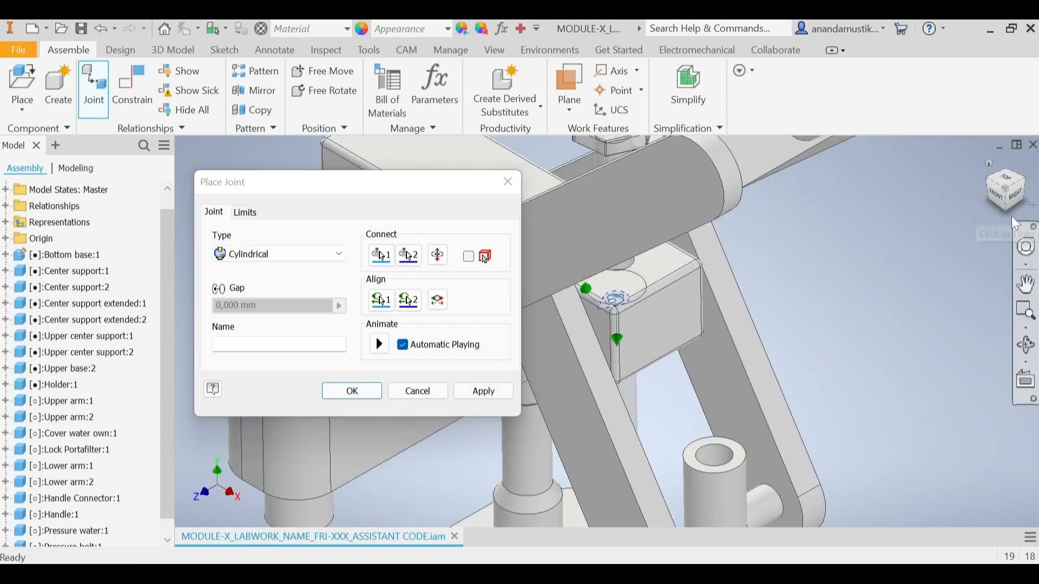
scroll(584, 294, down, 2)
scroll(583, 294, up, 5)
scroll(584, 295, down, 3)
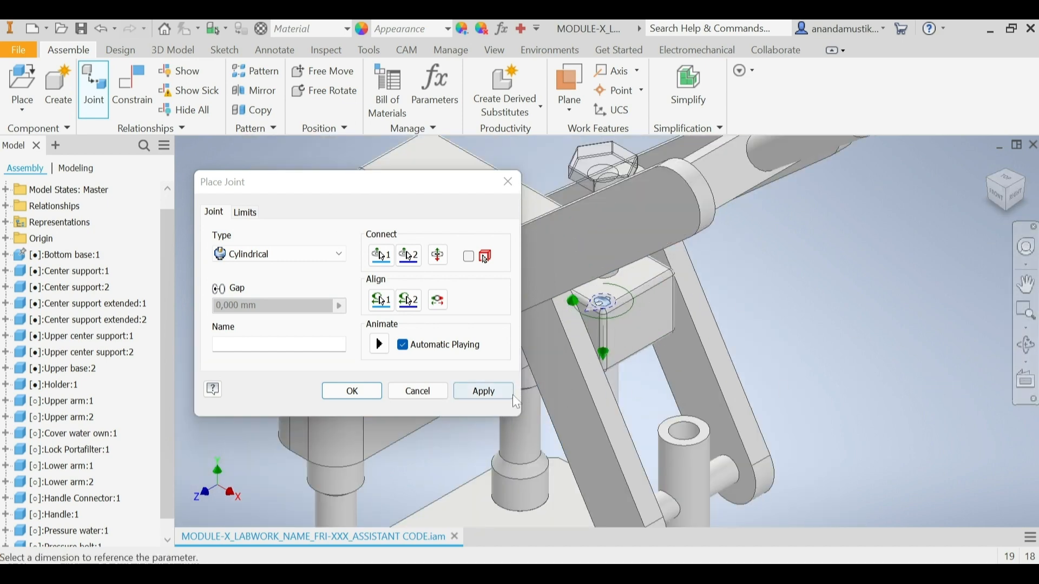
click(496, 393)
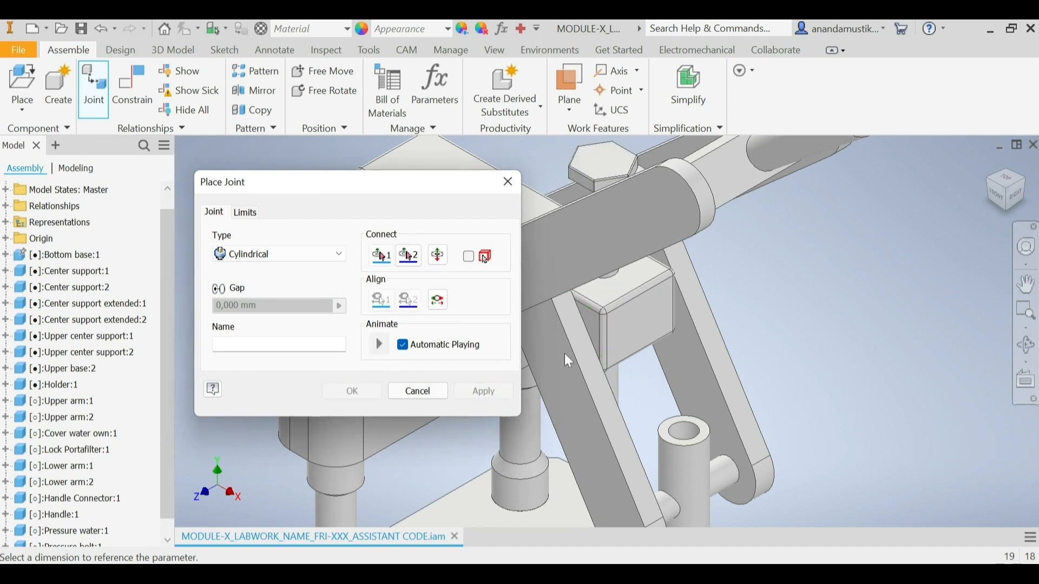
click(426, 396)
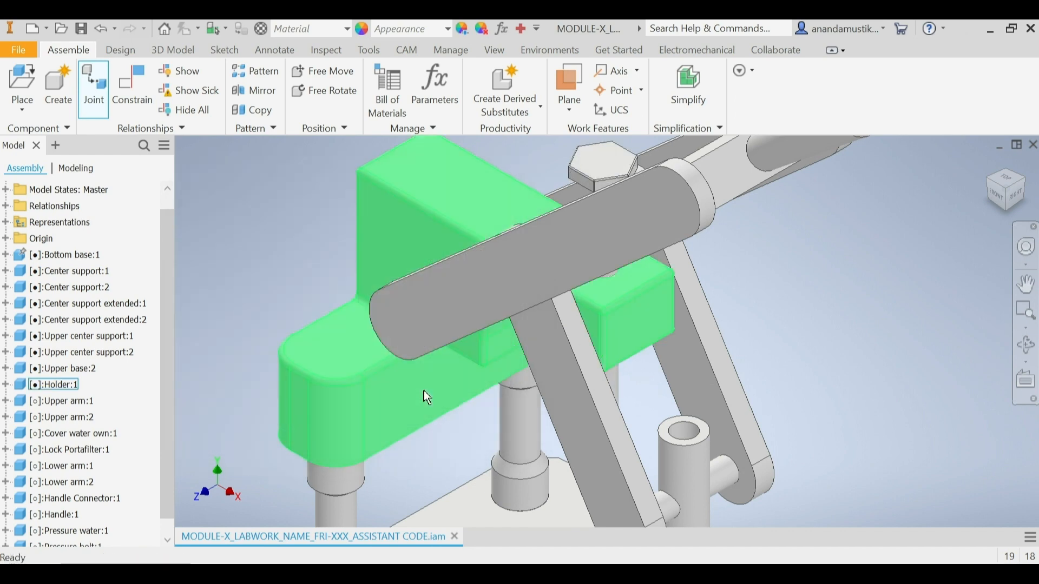
click(1011, 199)
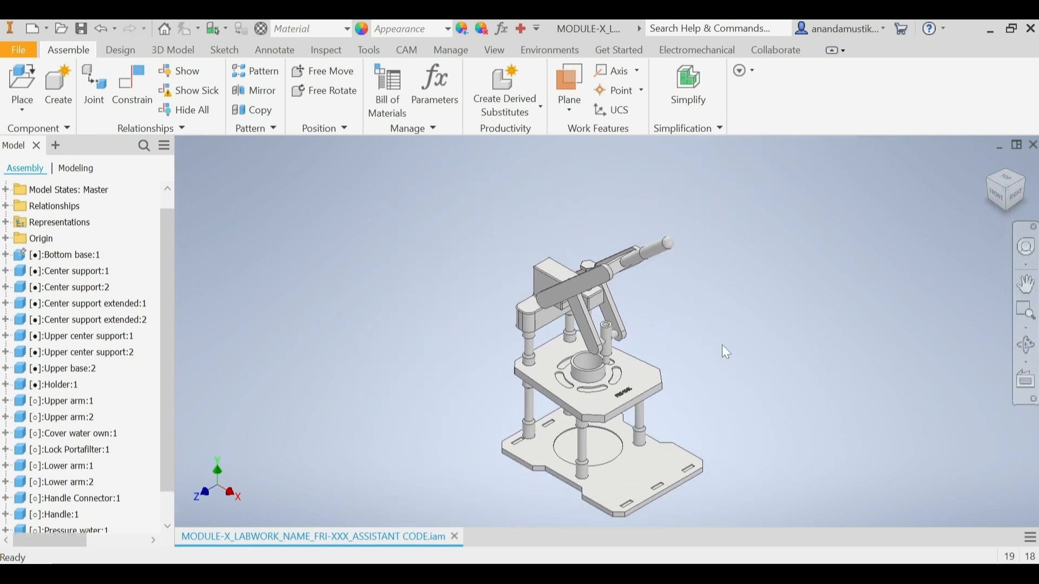
Step: Start an Insert constraint with the circular edge at the Pressure Bolt's lower end as its first selection
click(138, 109)
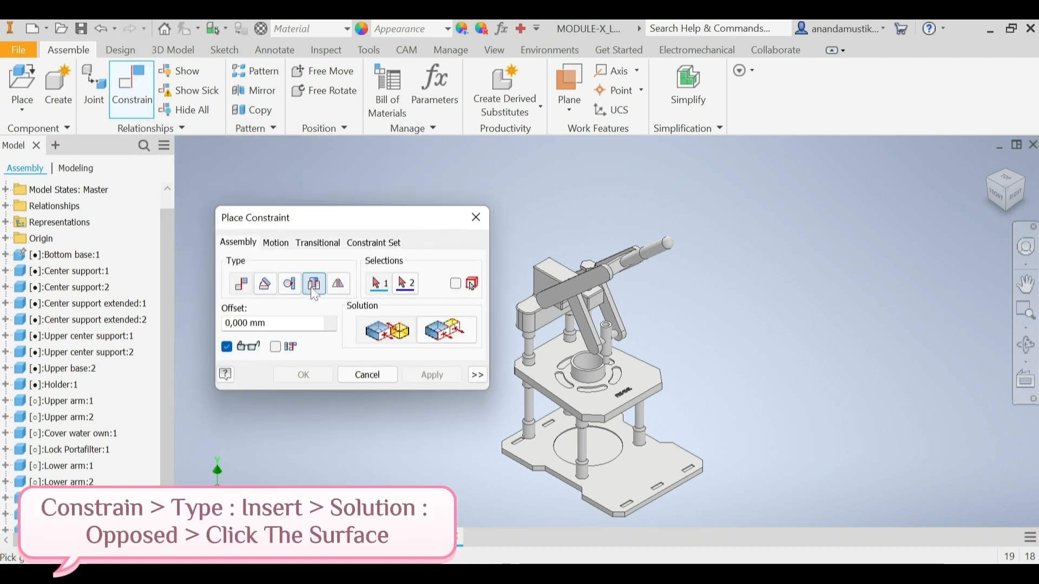
click(338, 283)
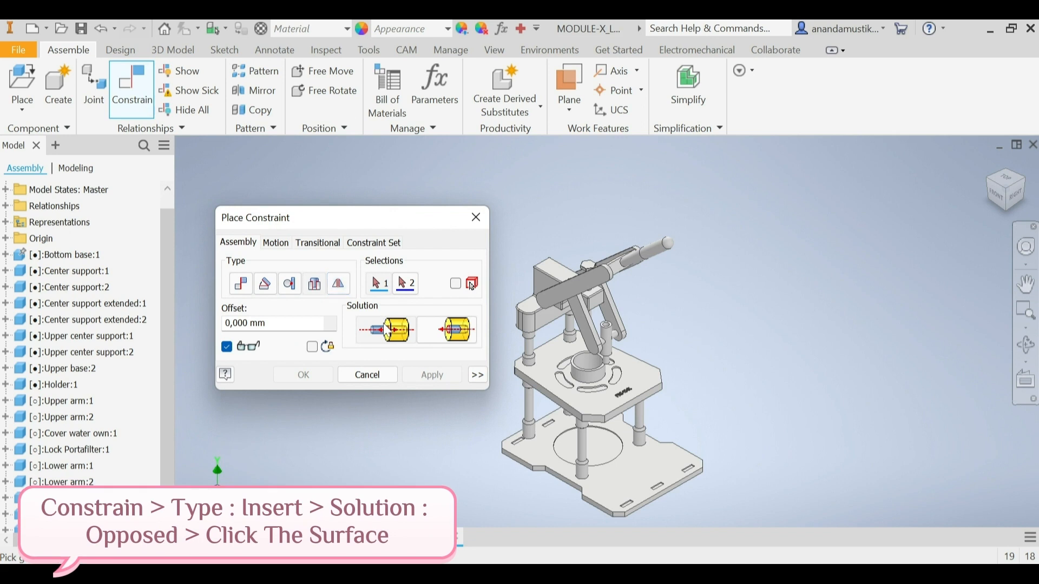
click(1006, 211)
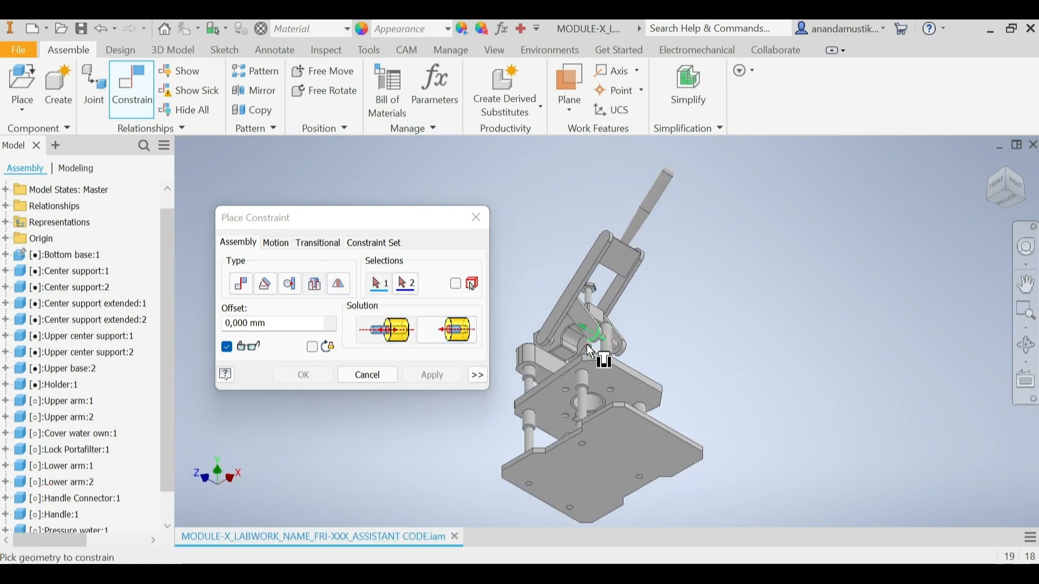
scroll(593, 352, up, 5)
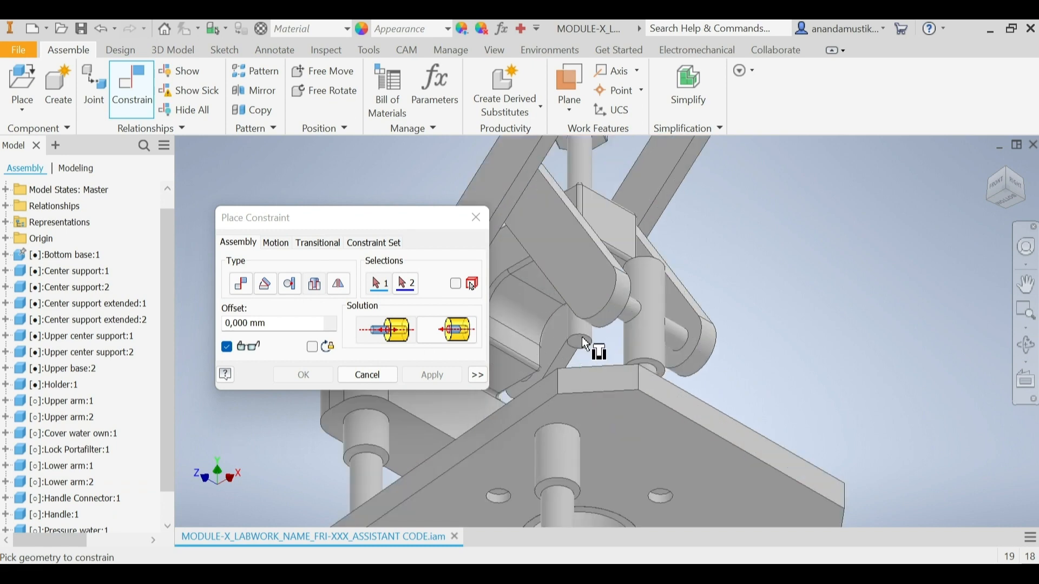
scroll(584, 352, up, 3)
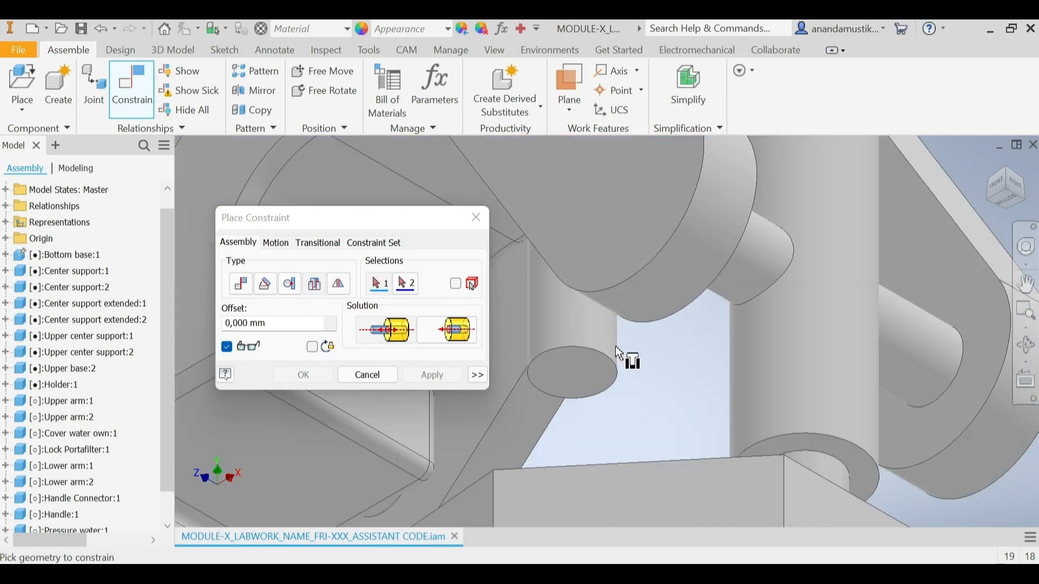
click(570, 350)
scroll(575, 345, up, 1)
scroll(579, 343, down, 6)
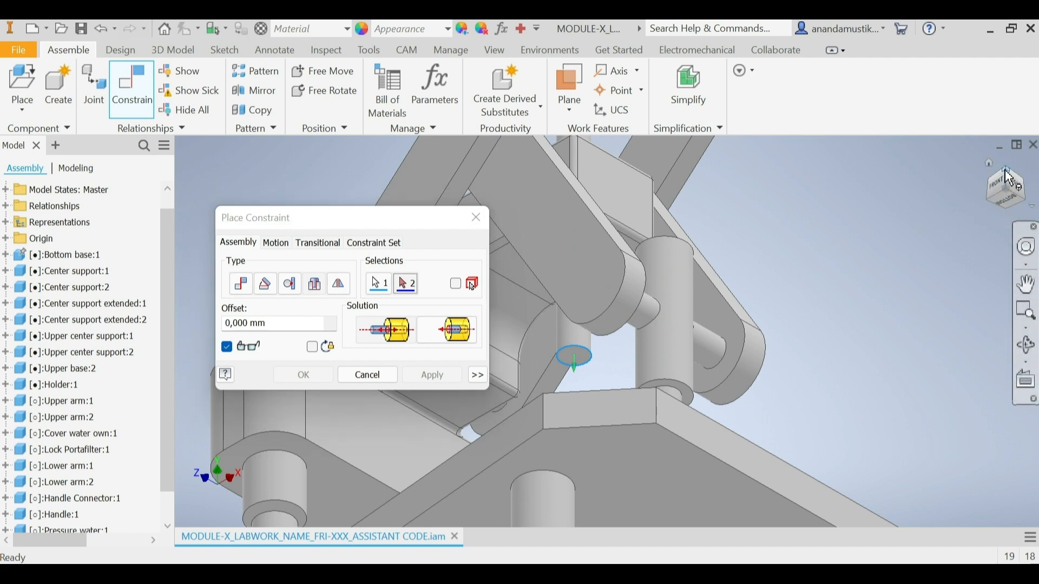
Step: Constrain the bolt's end to the inner edge of Pressure Water's top hole, applying the Opposed Insert constraint with 0 mm offset
click(990, 163)
scroll(606, 321, up, 5)
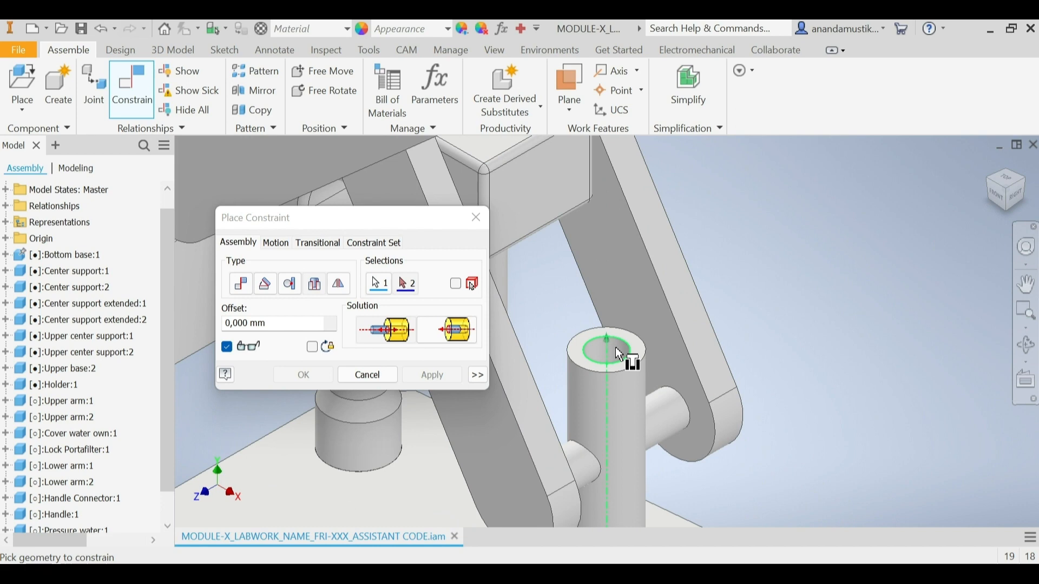
click(617, 349)
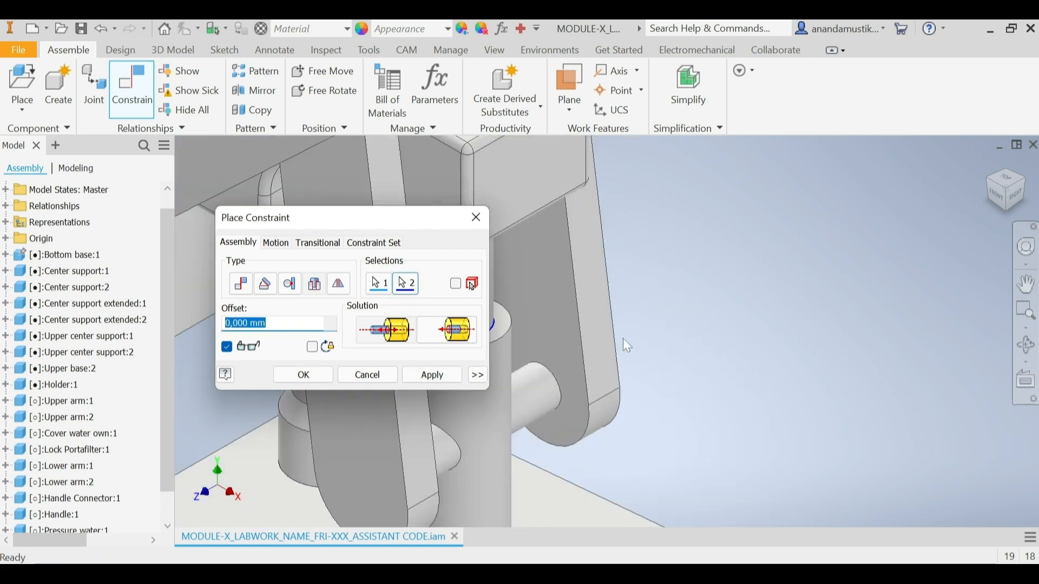
scroll(622, 339, down, 3)
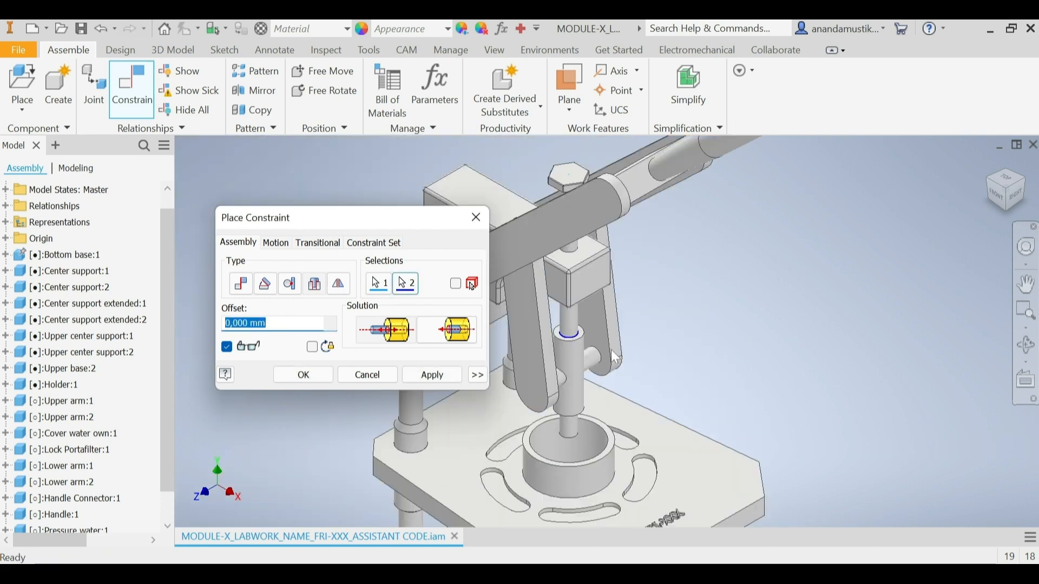
click(443, 378)
click(379, 377)
click(1012, 196)
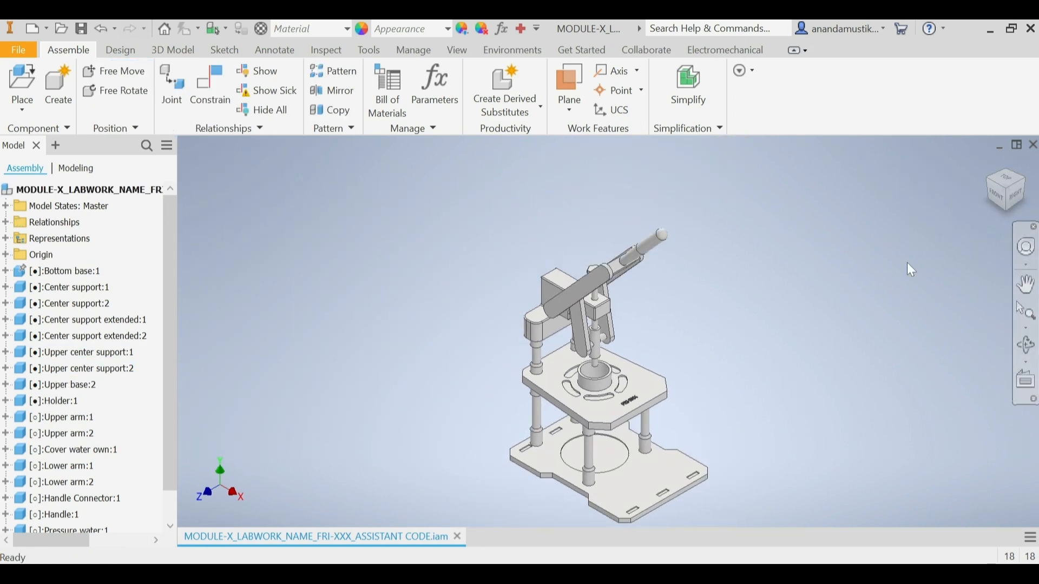
Step: Edit the Pressure Bolt's Cylindrical joint to limit its linear travel, with start -30 mm and end 45 mm
scroll(102, 301, down, 1)
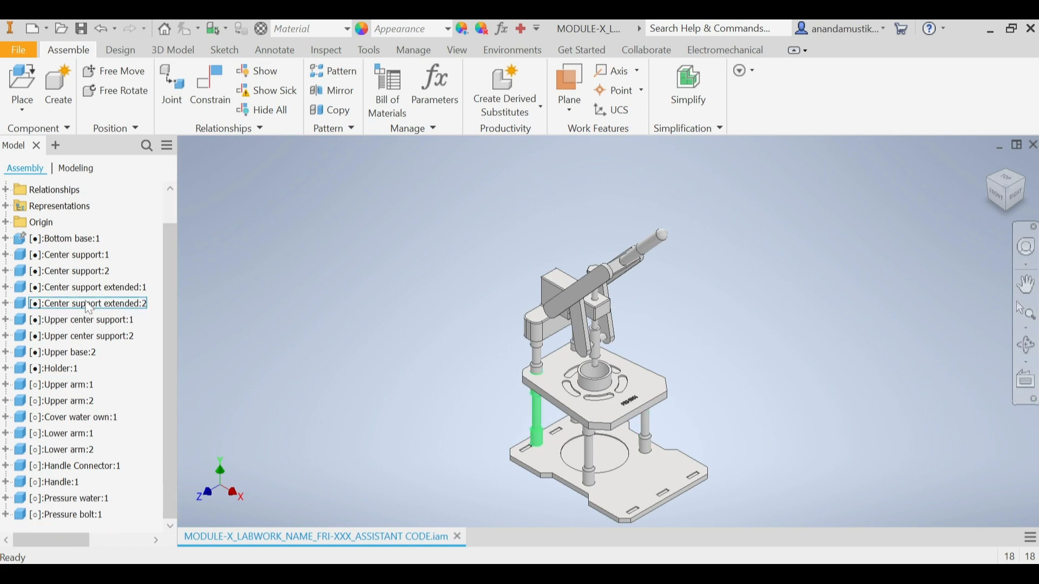
click(6, 514)
click(33, 515)
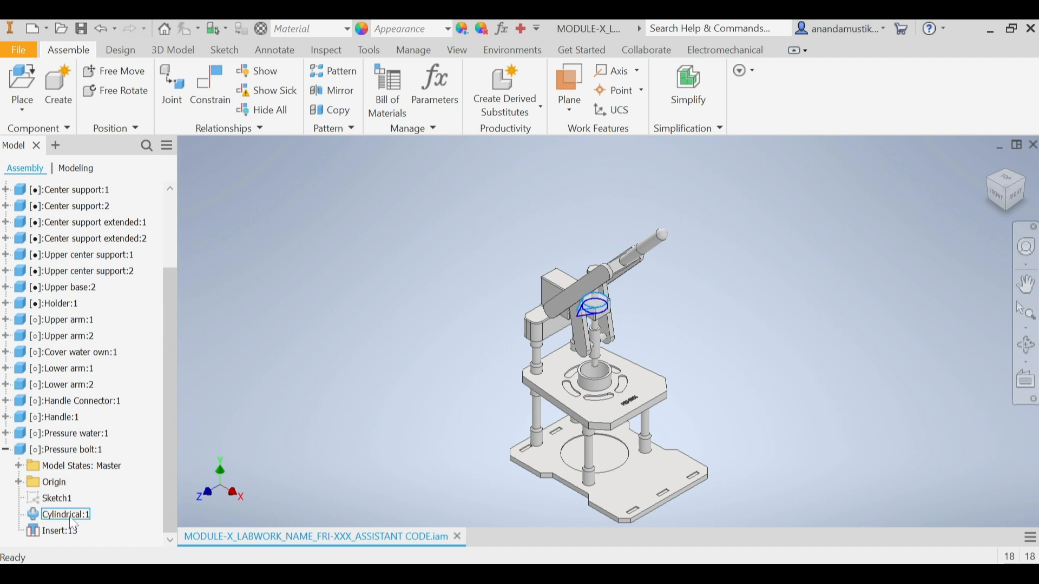
right_click(75, 524)
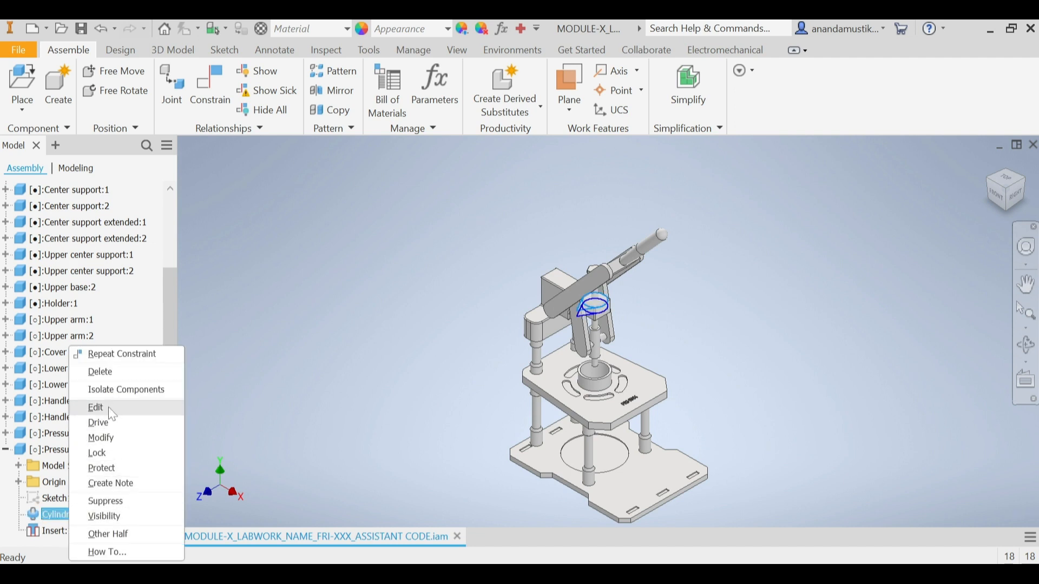
click(113, 415)
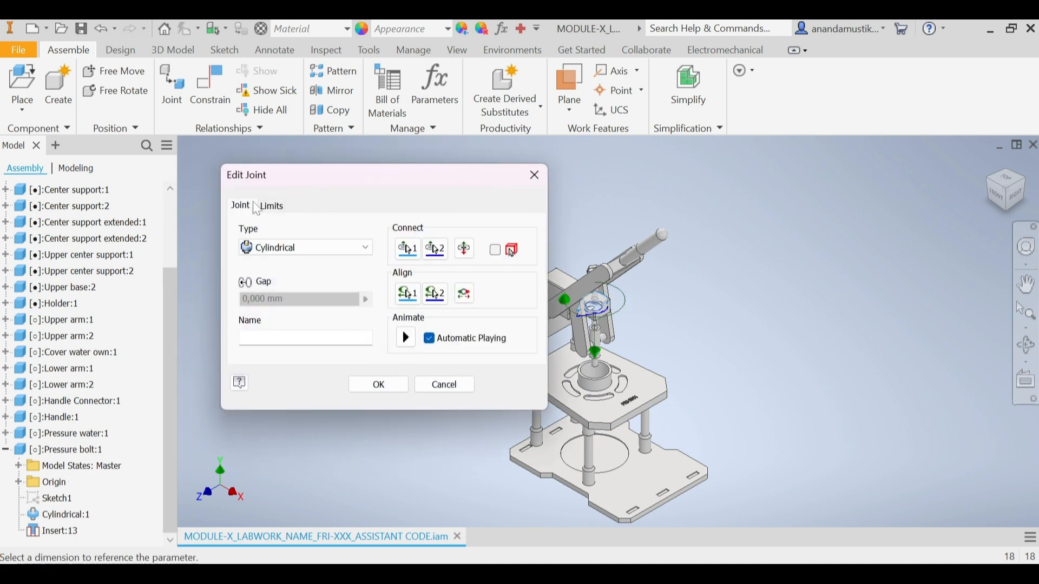
click(273, 208)
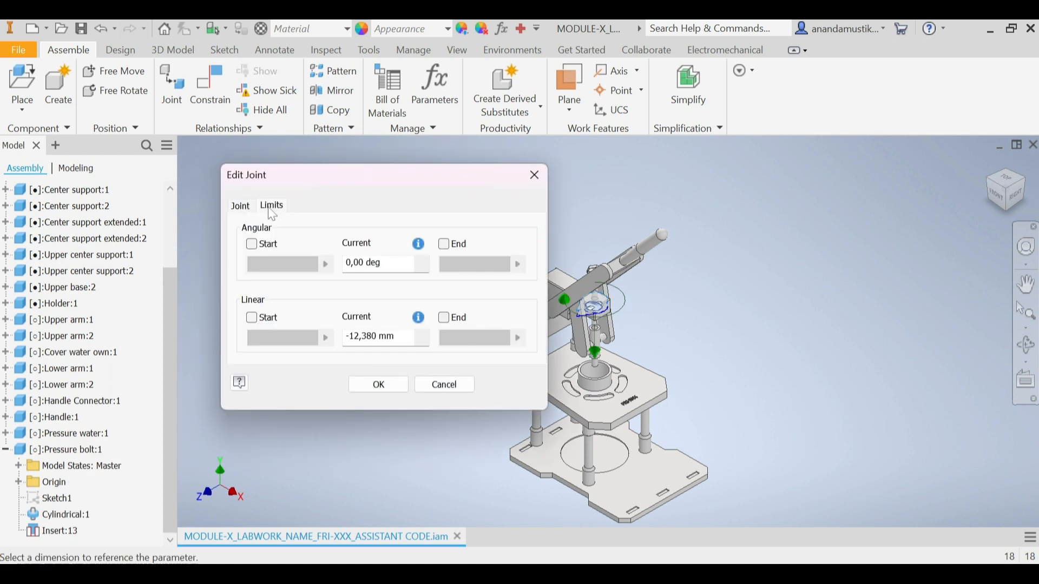
click(253, 319)
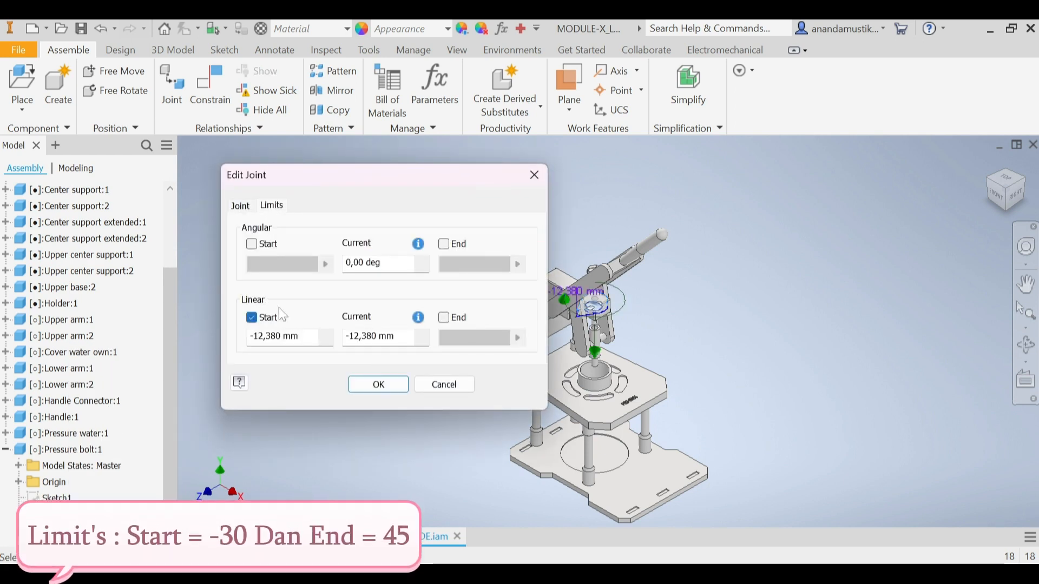
click(443, 319)
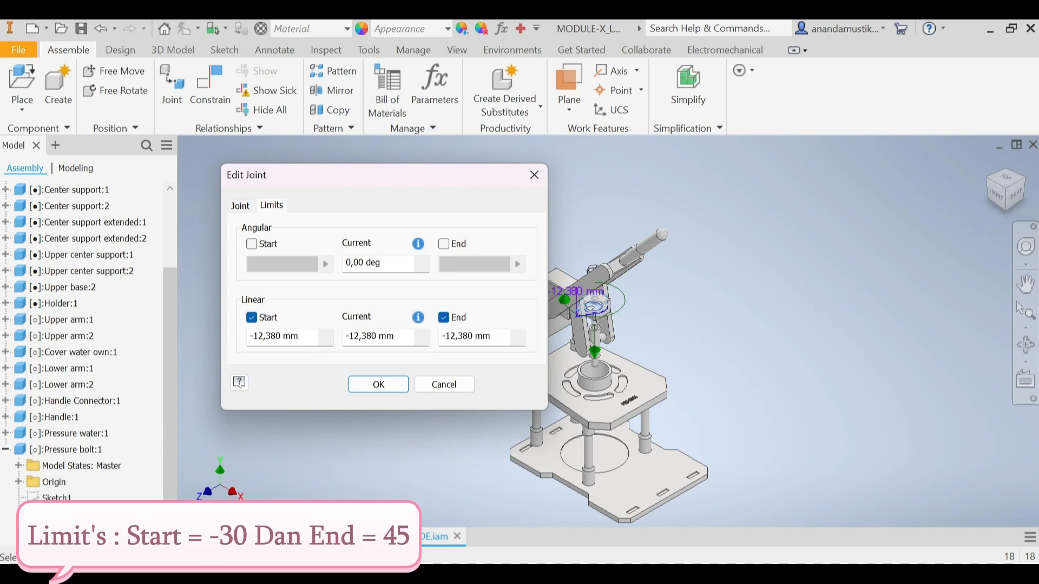
double_click(310, 343)
text(-30)
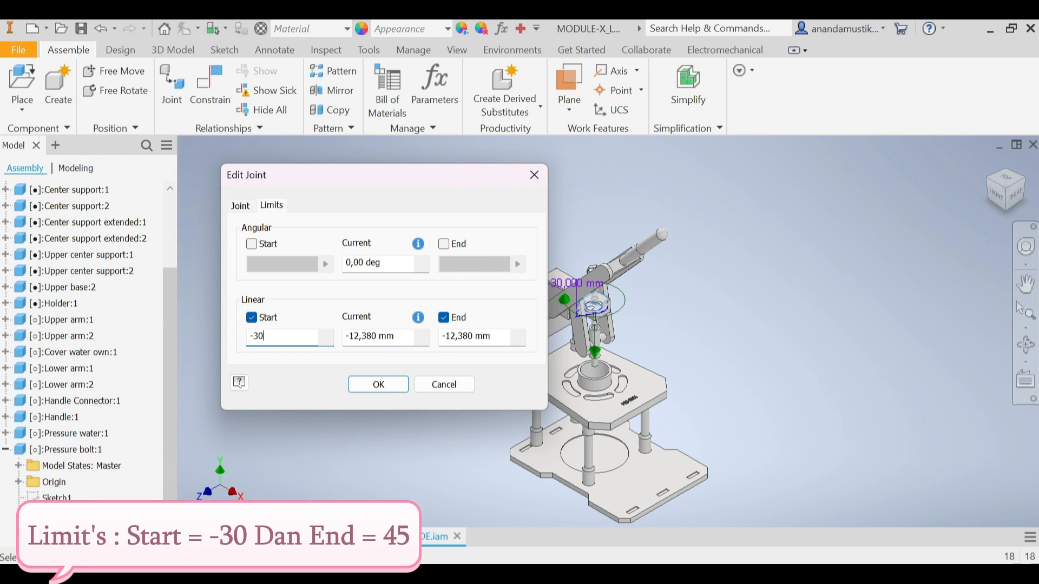
double_click(504, 340)
text(45)
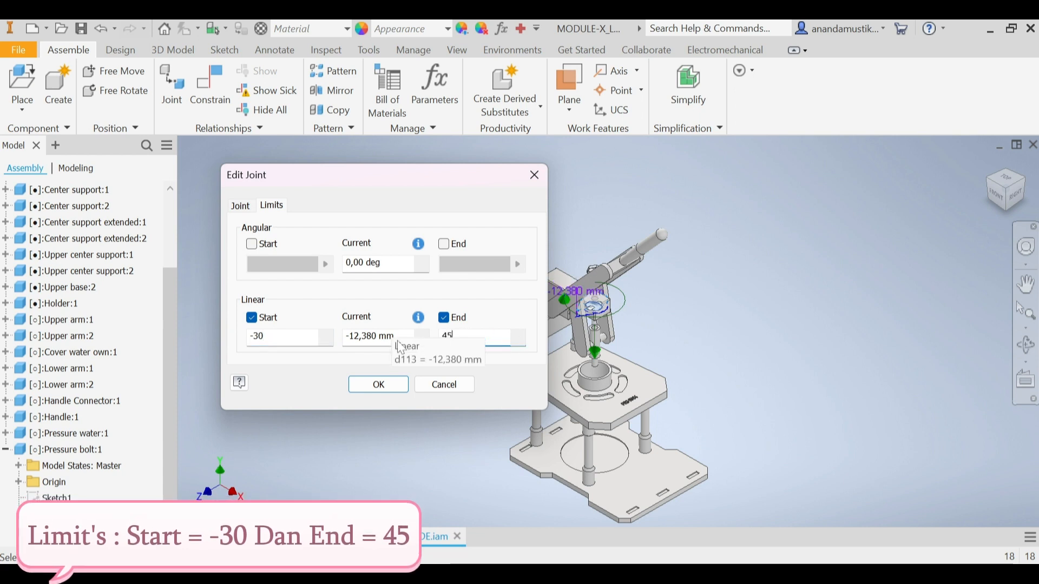
click(365, 385)
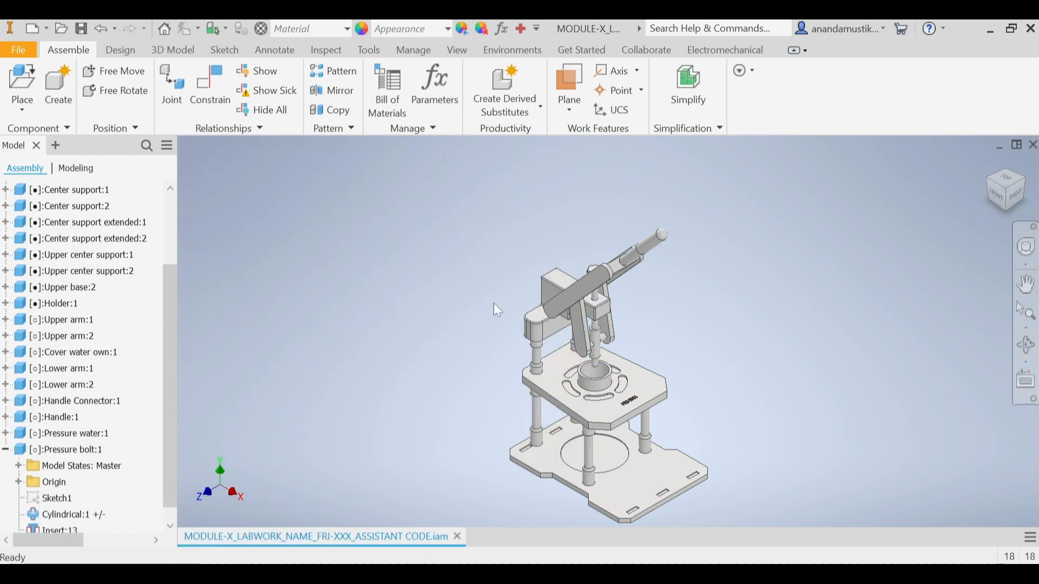
Step: Swing the handle through its travel to check how the linked arms and Pressure Bolt move
drag(667, 249, 756, 311)
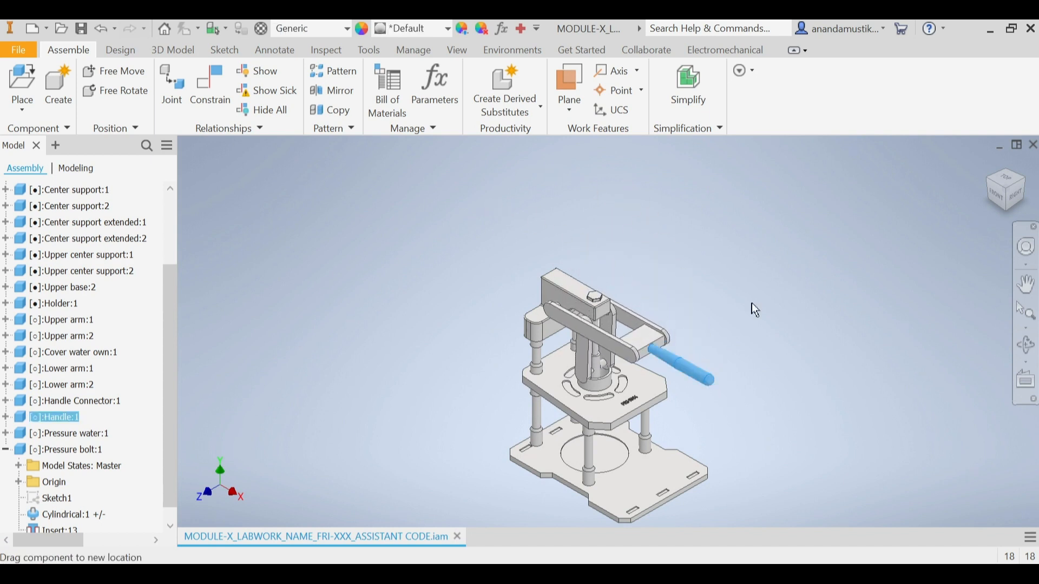
click(1017, 193)
drag(643, 268, 662, 403)
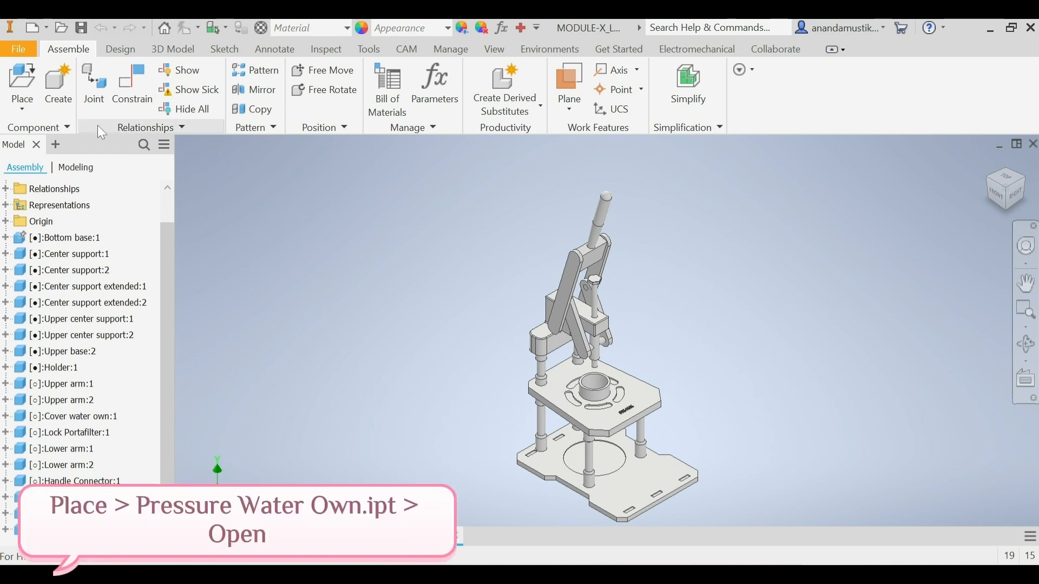
Step: Place one instance of the Pressure water own part from the ESPRESSO MACHINE folder in open space beside the machine
click(17, 81)
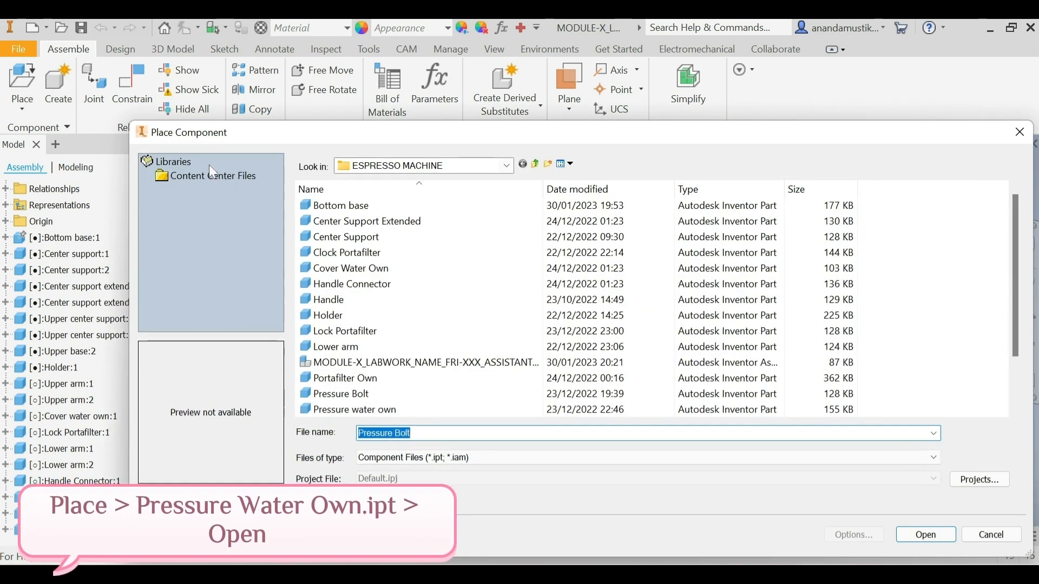
scroll(384, 389, down, 2)
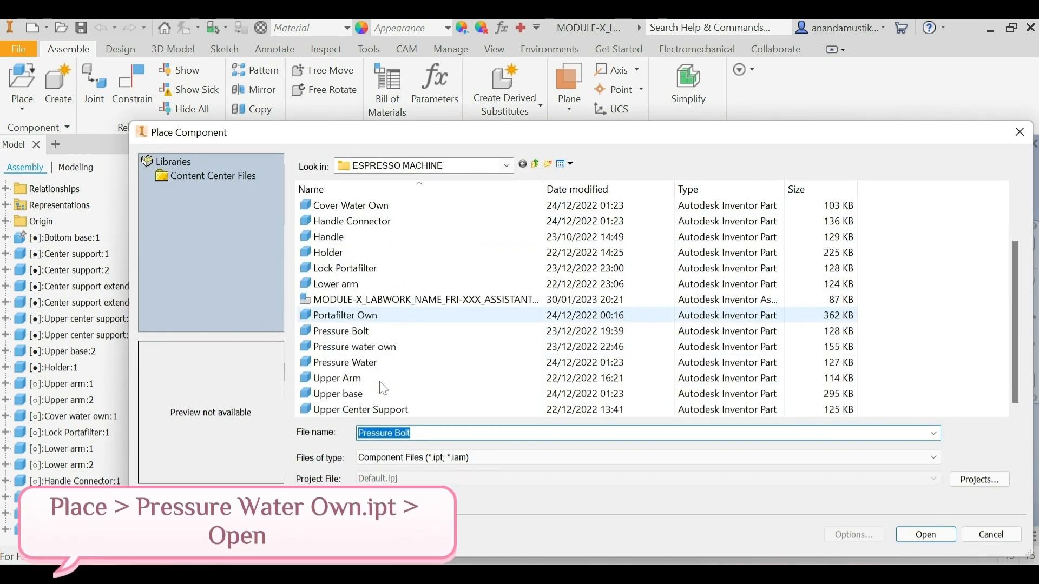
click(386, 347)
click(945, 536)
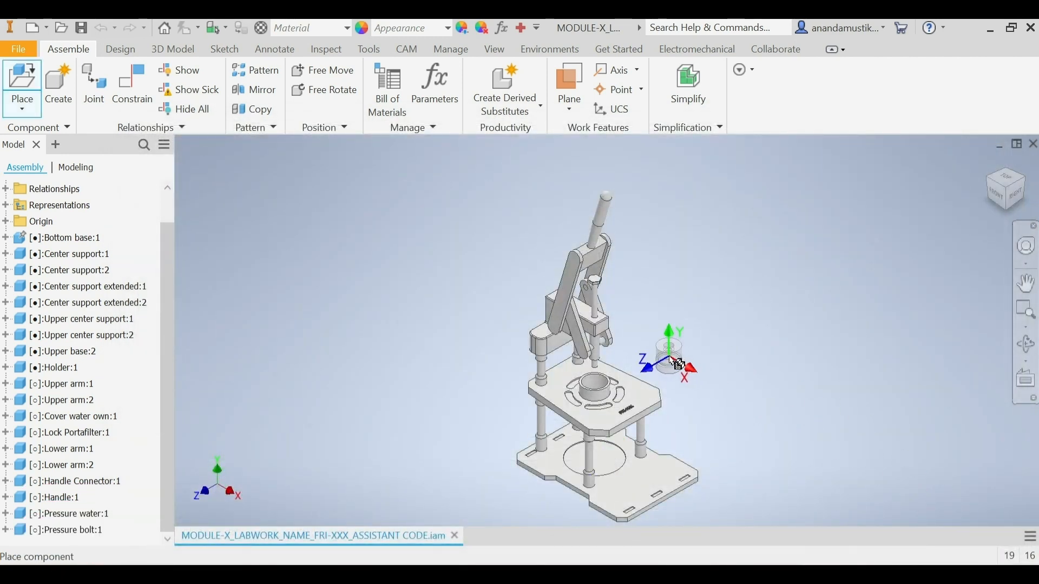
click(666, 362)
right_click(667, 362)
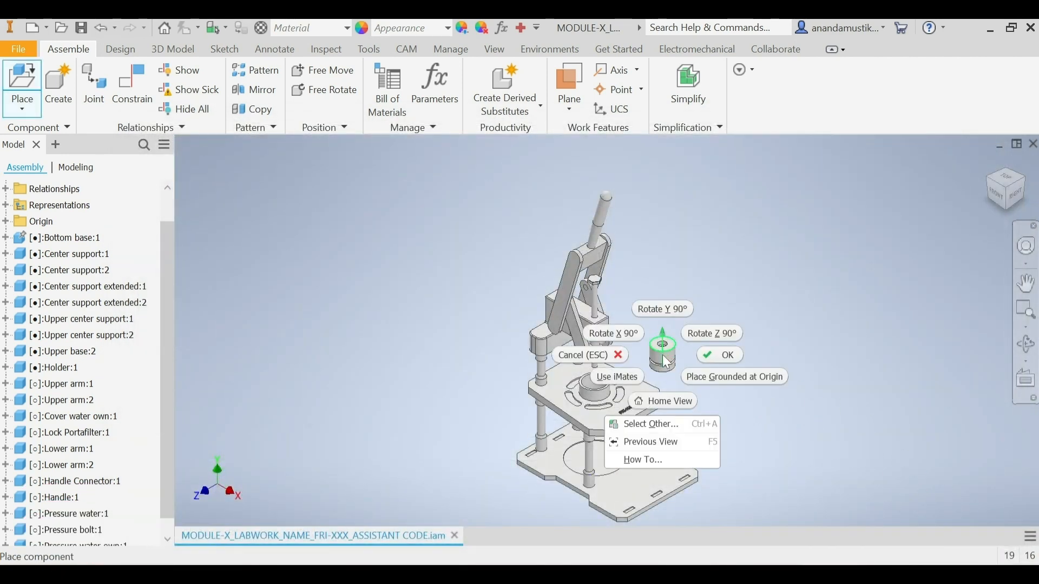
click(717, 354)
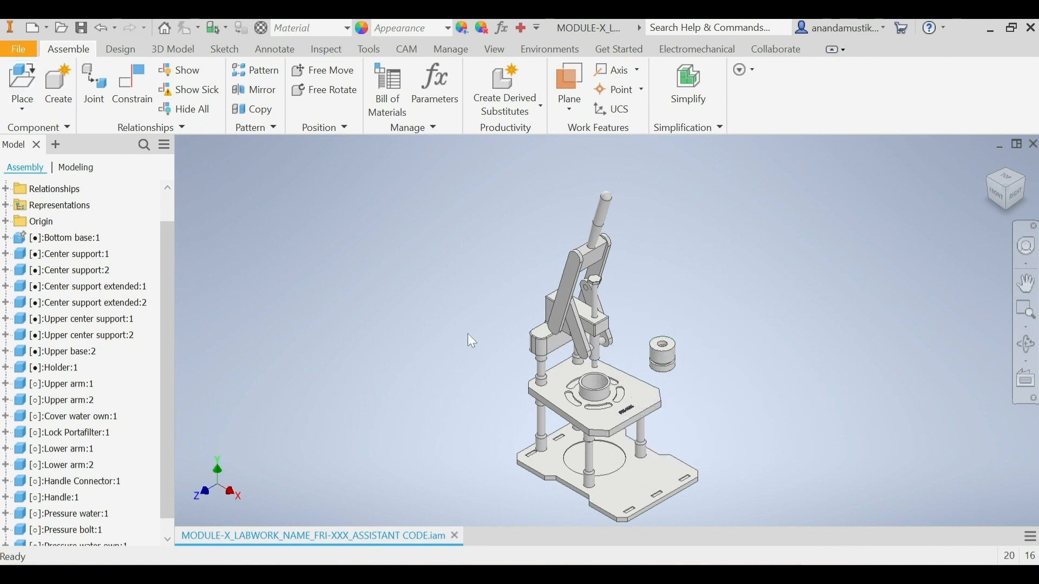
Step: Rigidly join the bottom of Pressure water own's center bore to the lower end of the press rod, with 0 mm gap
click(94, 85)
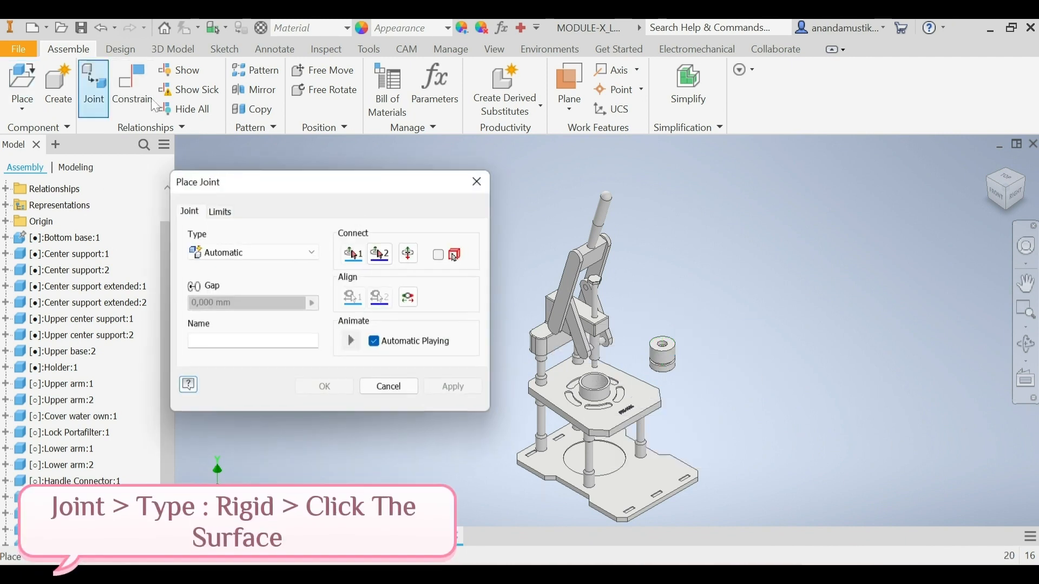
click(313, 255)
click(305, 280)
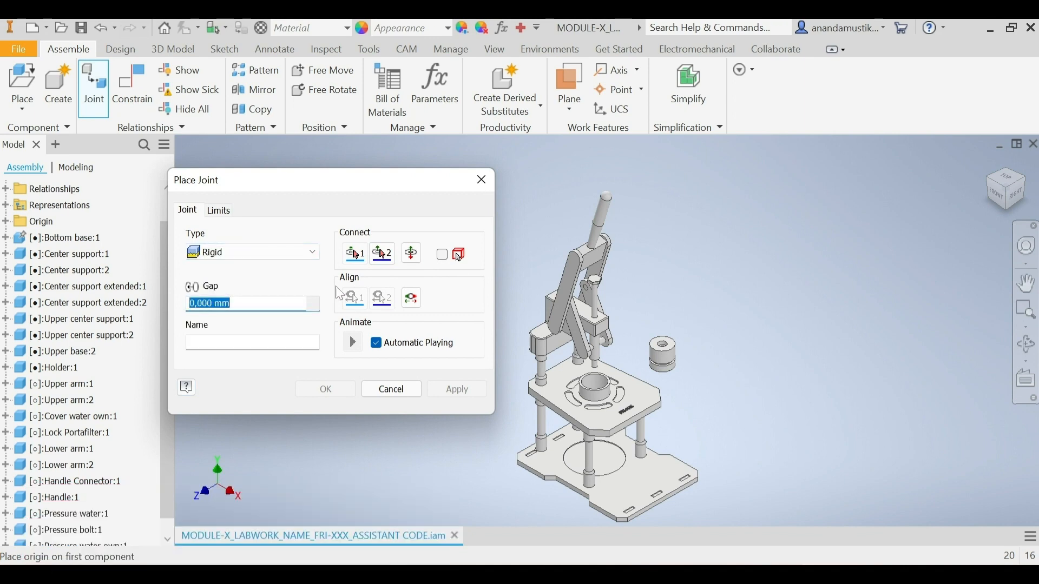
scroll(668, 355, up, 5)
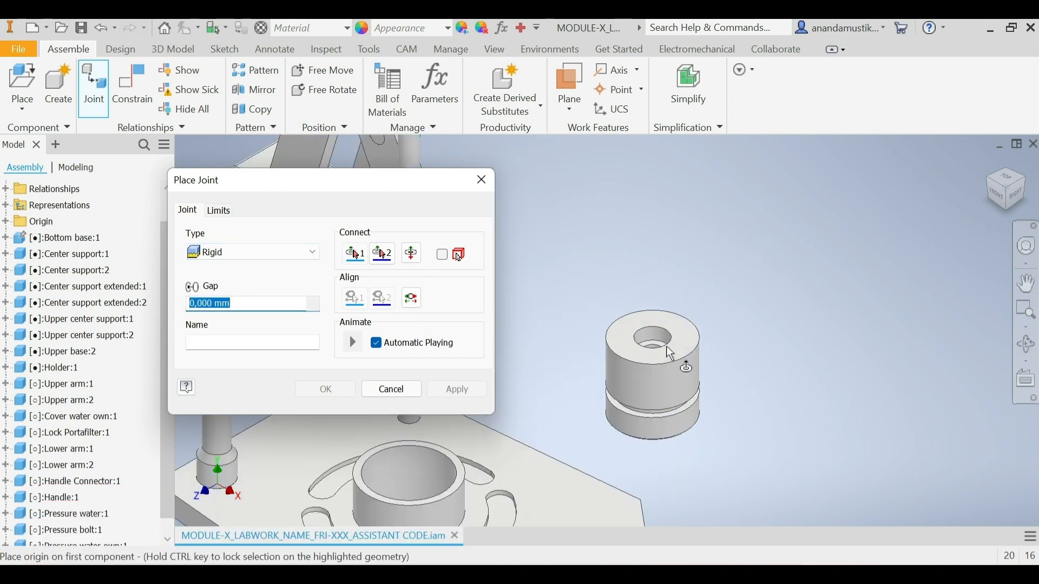
click(1013, 193)
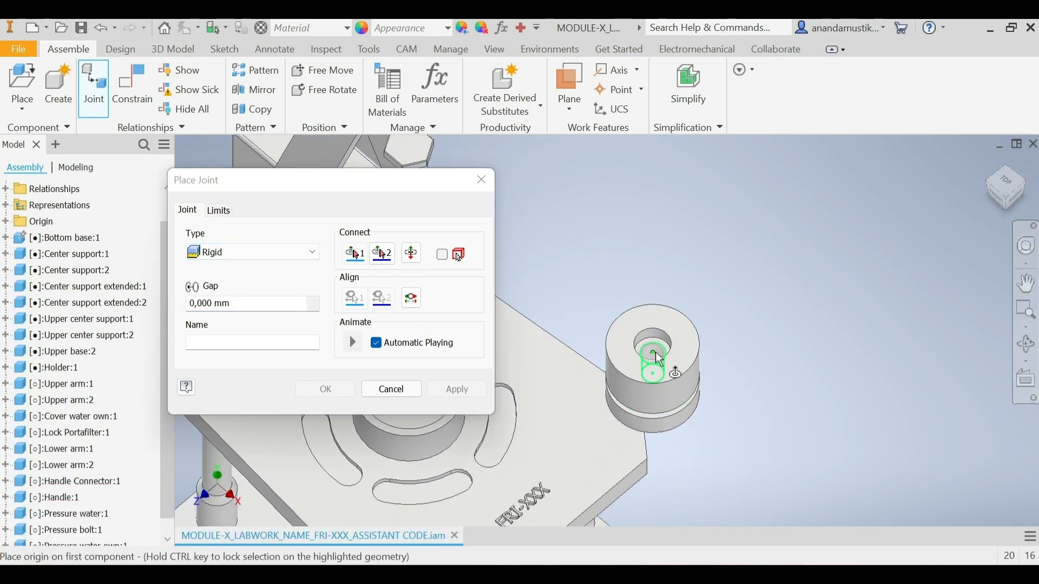
scroll(660, 360, down, 3)
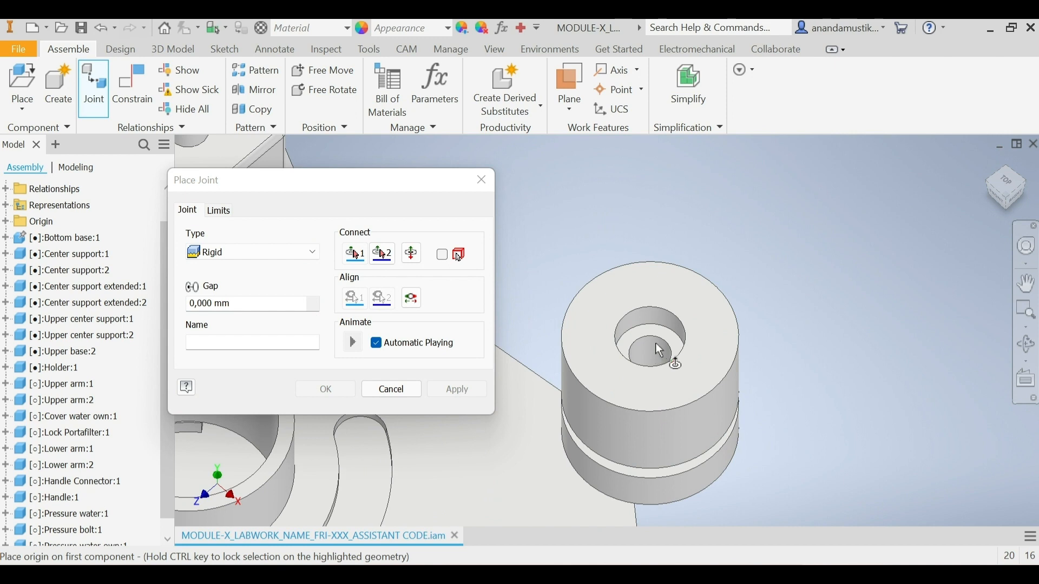
click(657, 383)
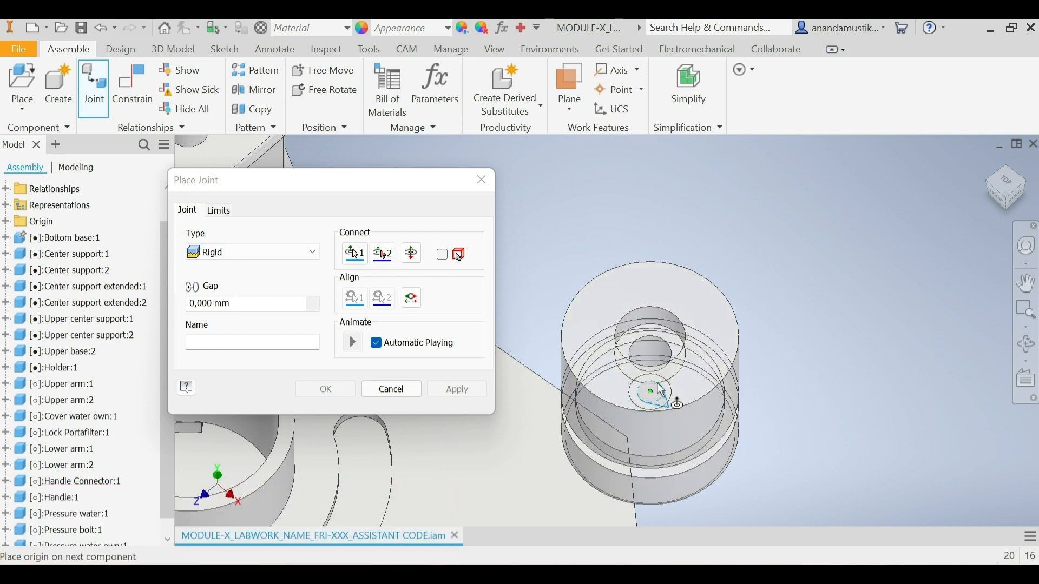
click(1012, 210)
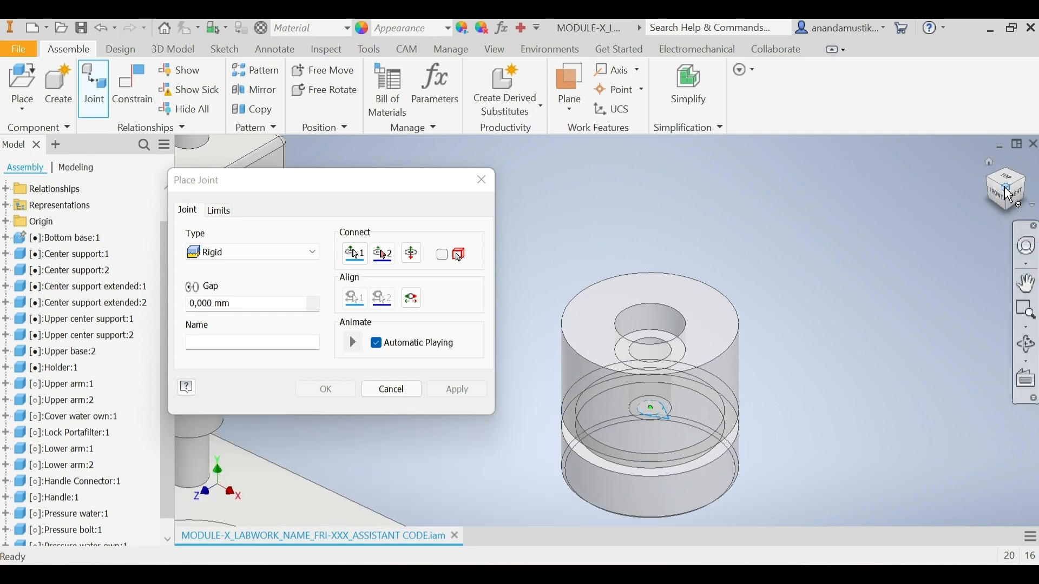
click(1005, 188)
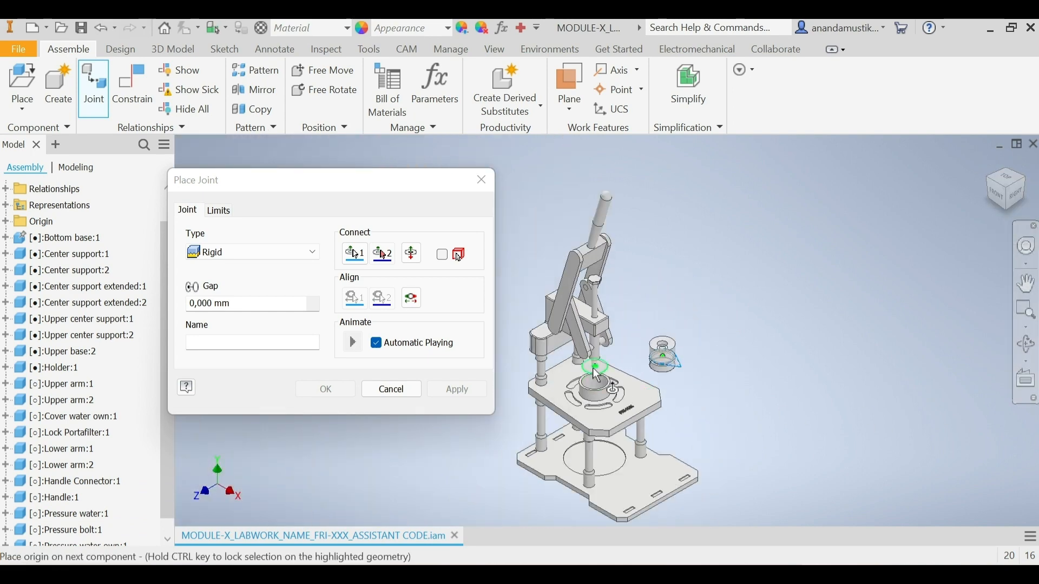
scroll(597, 375, up, 6)
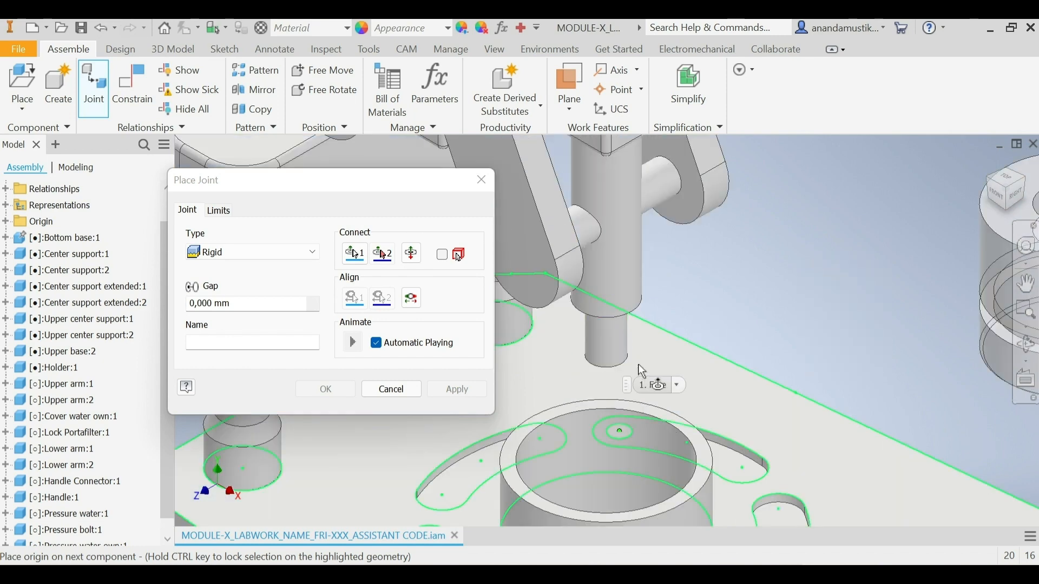
click(625, 363)
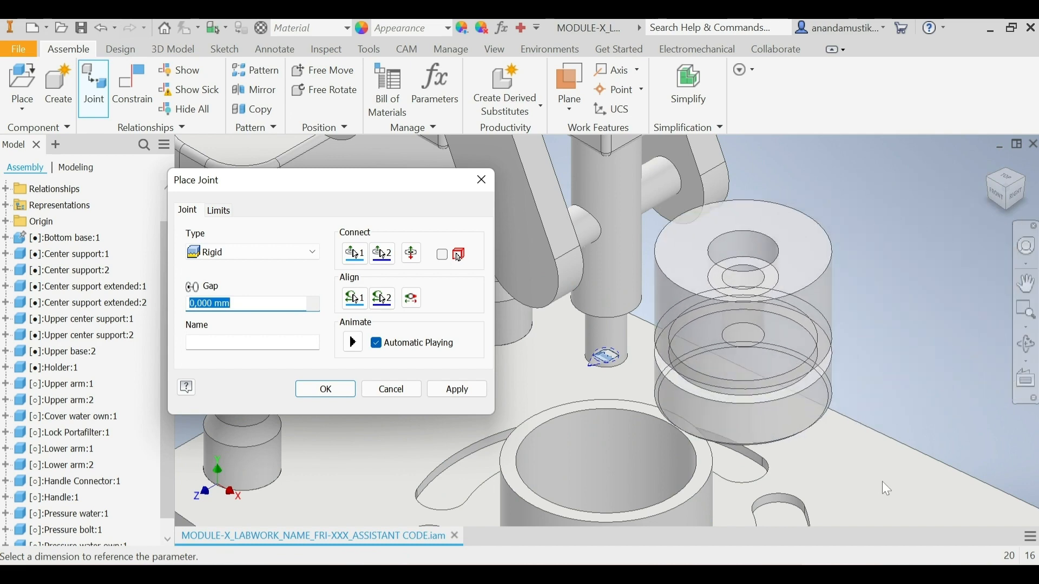
click(474, 394)
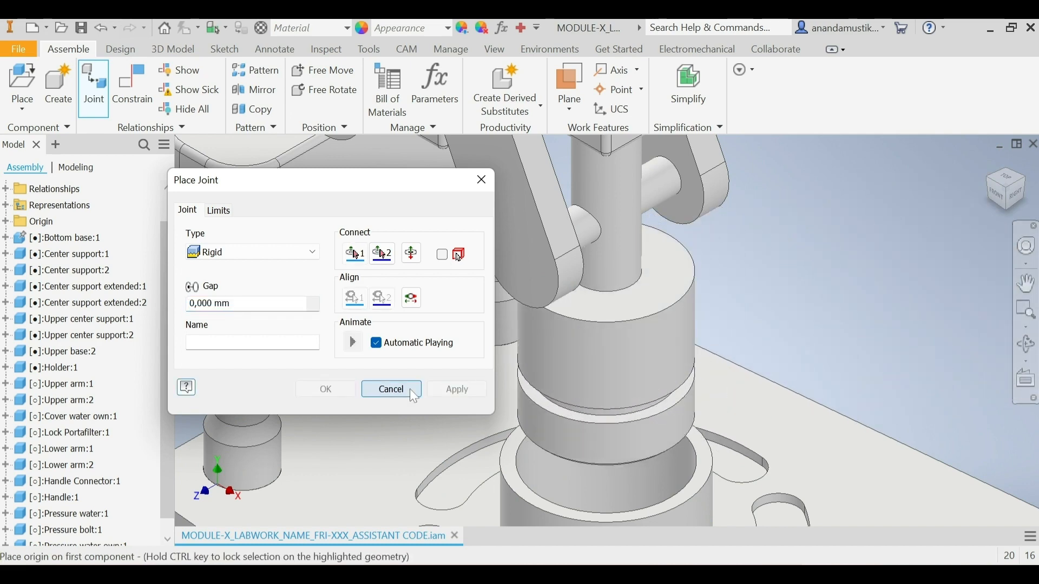
click(401, 389)
click(1005, 189)
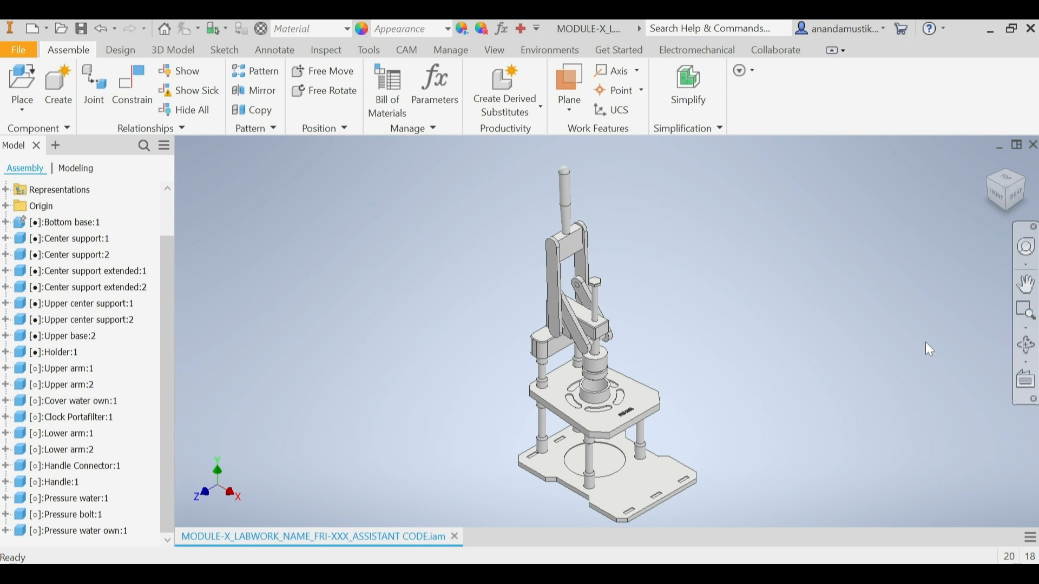
Step: Insert the Lock Portafilter part from the ESPRESSO MACHINE folder and rotate it 90° about X twice before placement
click(29, 81)
click(345, 332)
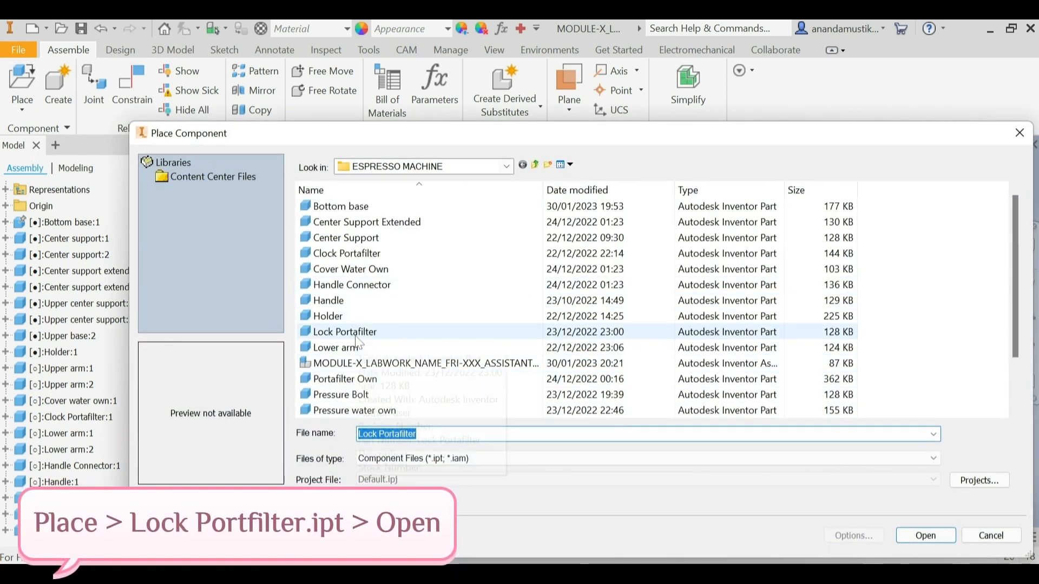
click(917, 537)
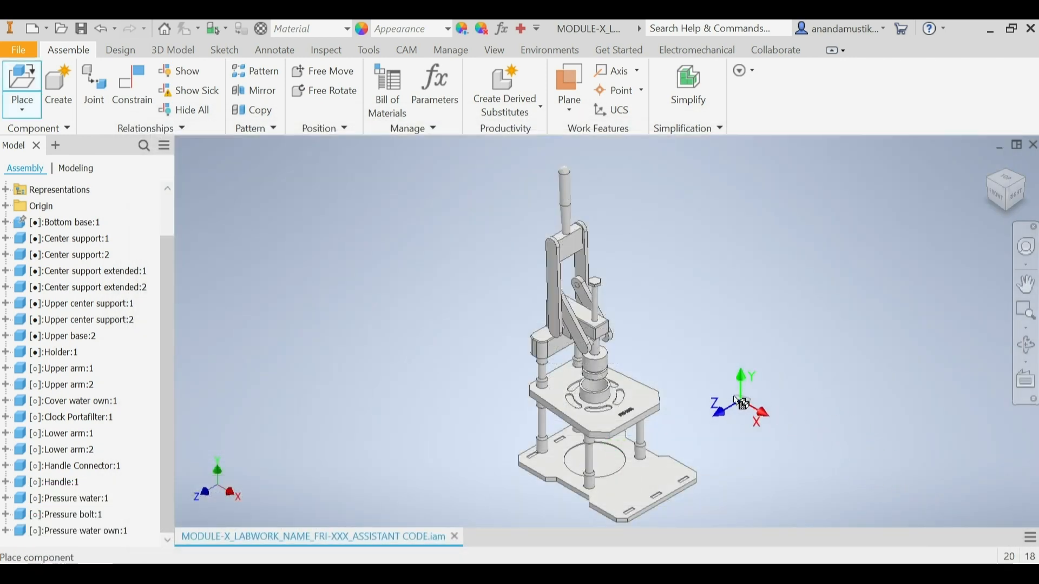
scroll(671, 341, up, 5)
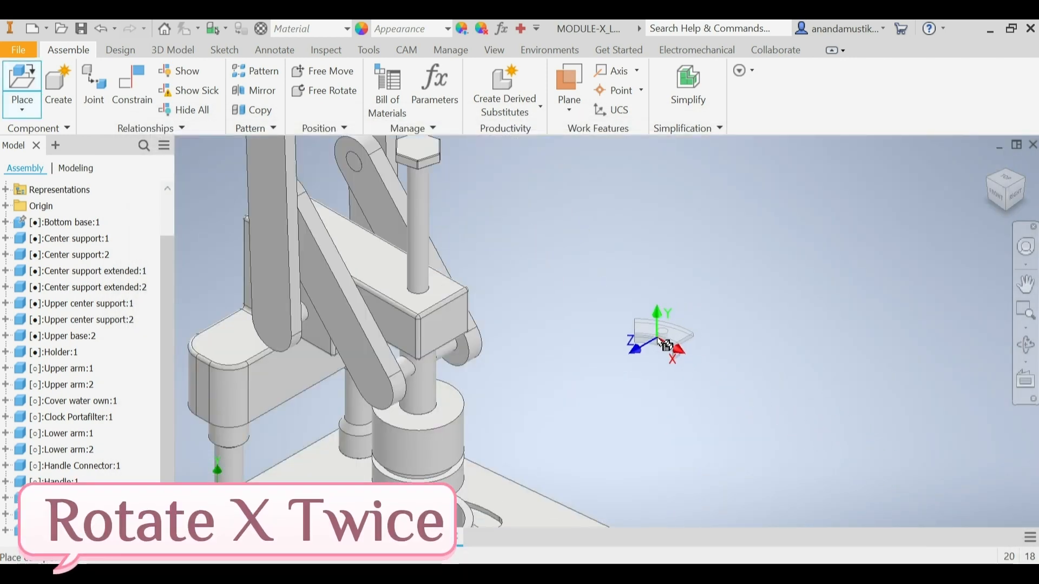
right_click(663, 342)
click(609, 317)
right_click(613, 342)
click(559, 317)
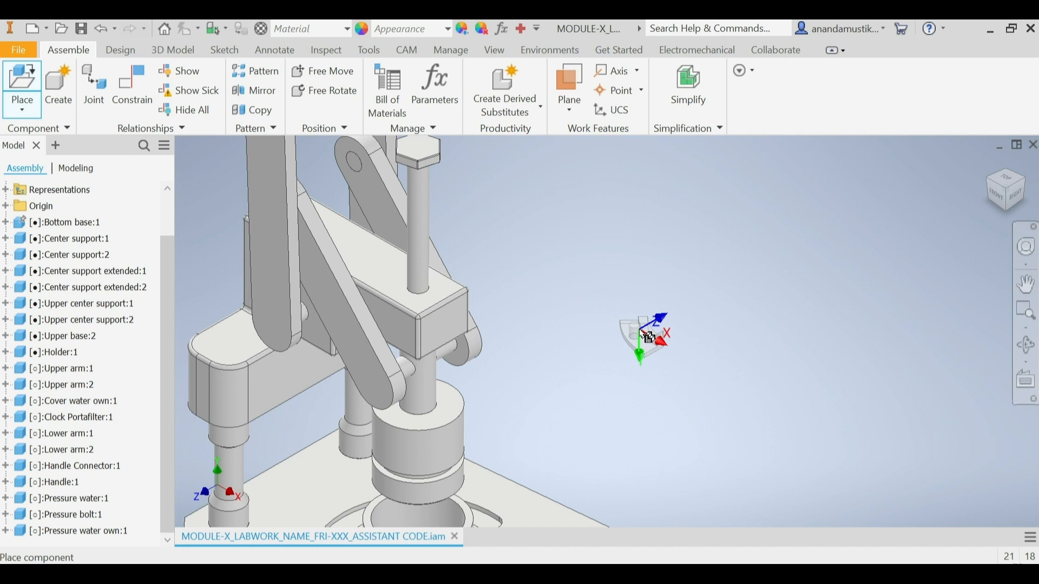
Step: Place three instances of the rotated Lock Portafilter in a row in open space beside the machine
click(647, 339)
click(690, 327)
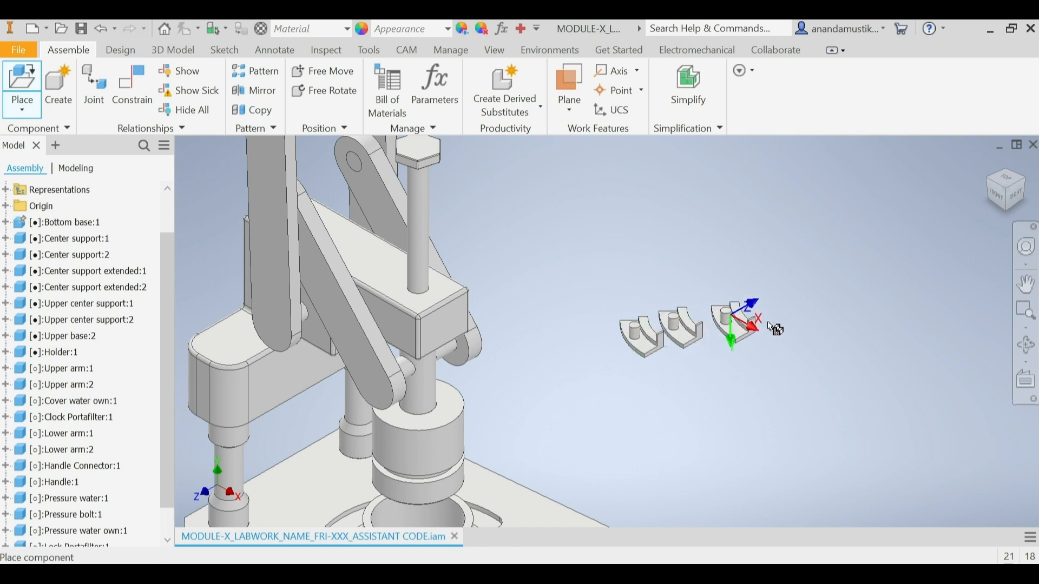
click(740, 328)
right_click(763, 328)
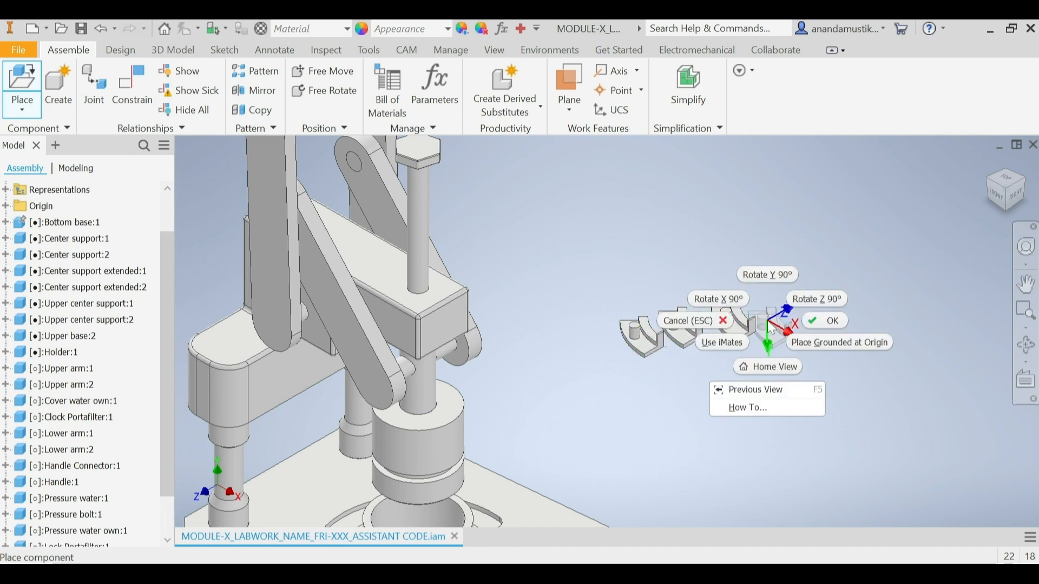
click(826, 323)
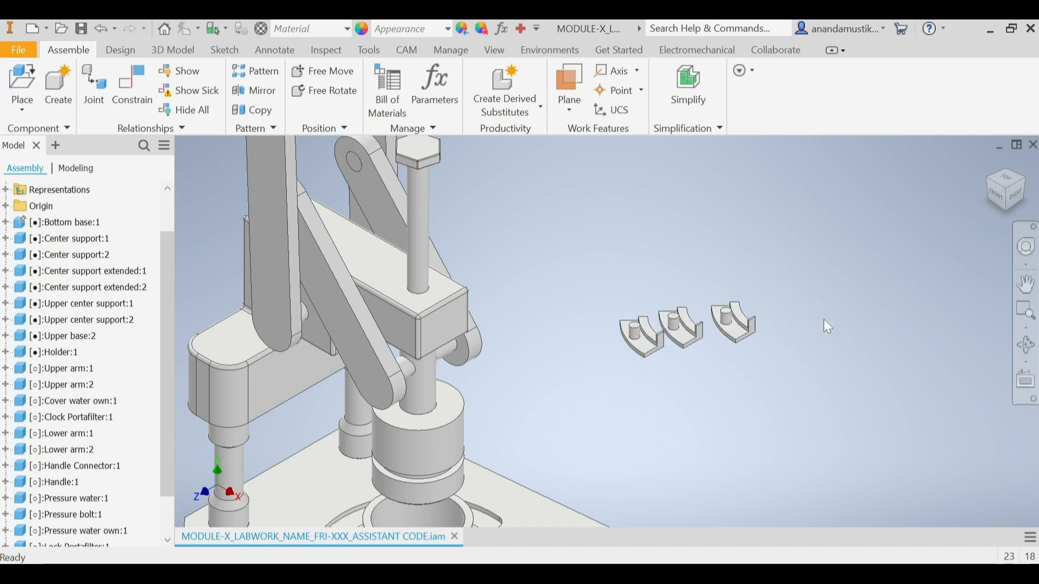
Step: Constrain the first Lock Portafilter's peg base edge to a small hole in the ring beneath the upper base, using Opposed Insert with 0 mm offset
click(1012, 197)
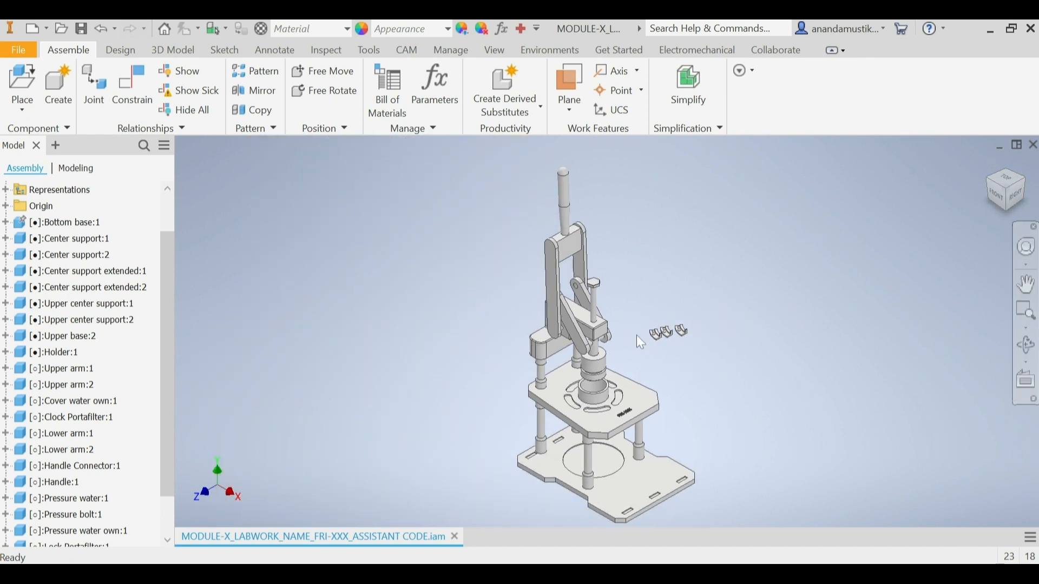
click(122, 93)
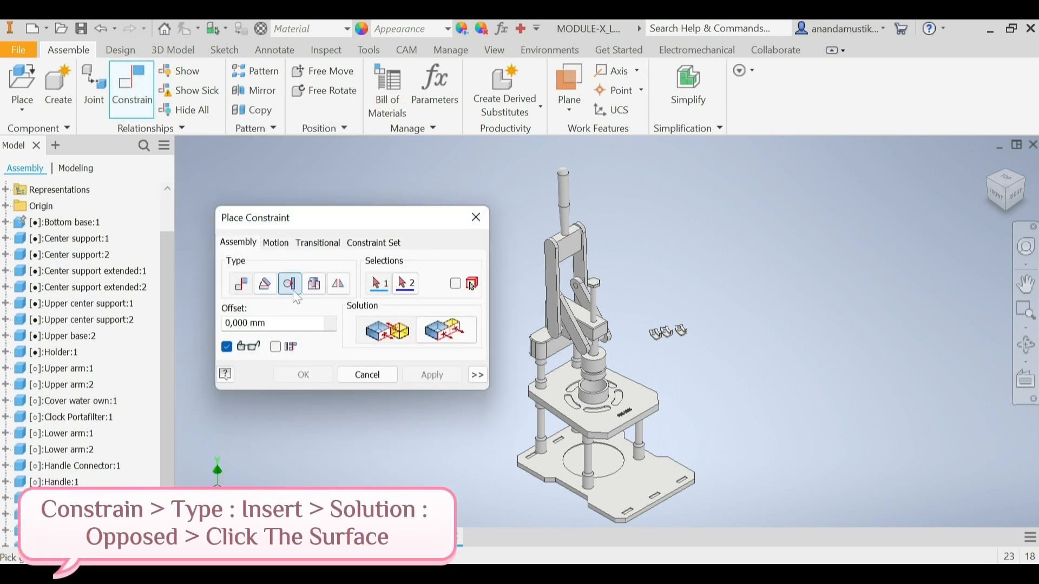
click(314, 285)
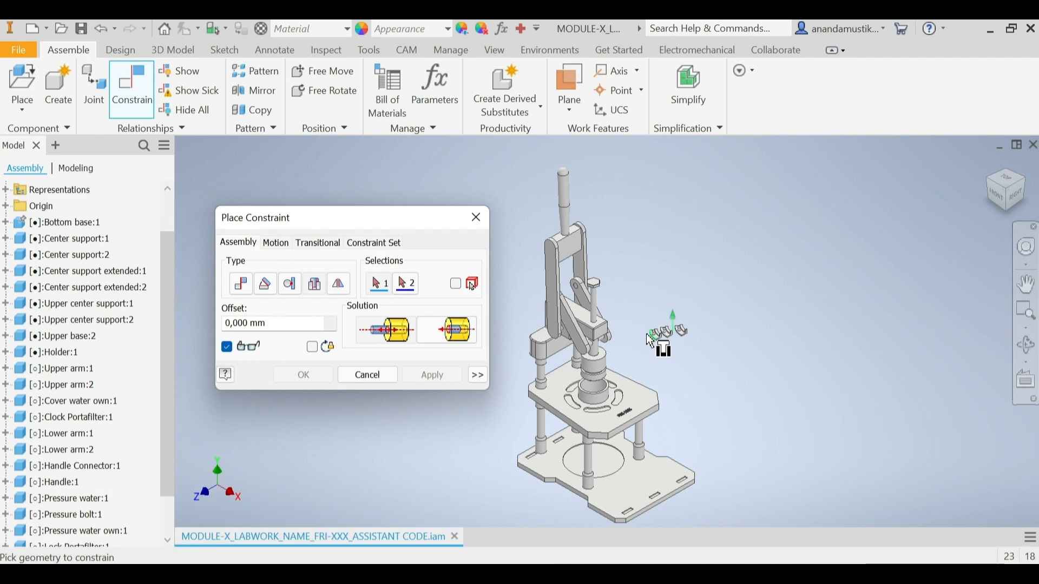
scroll(652, 330, down, 6)
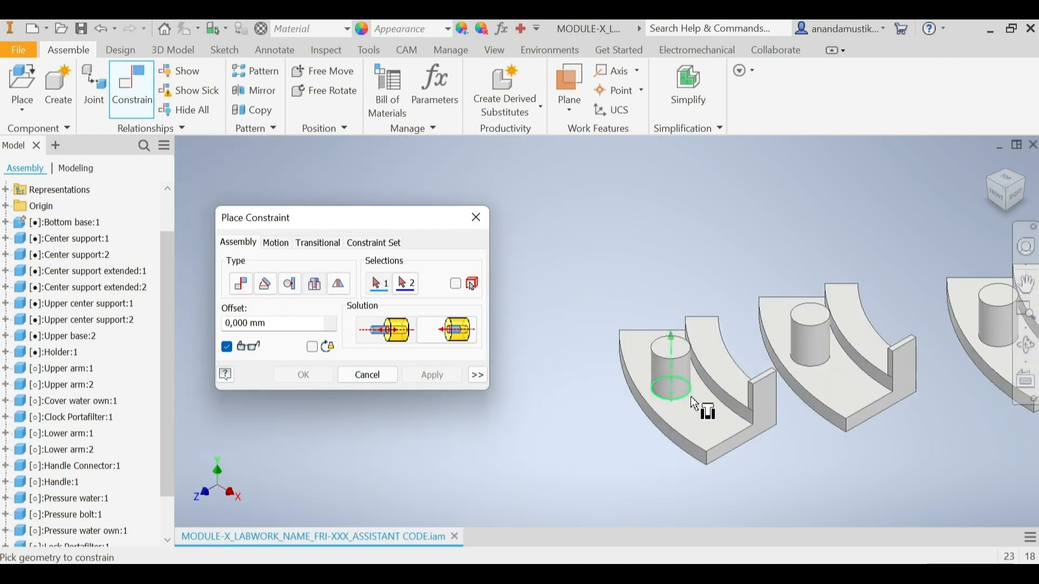
click(662, 402)
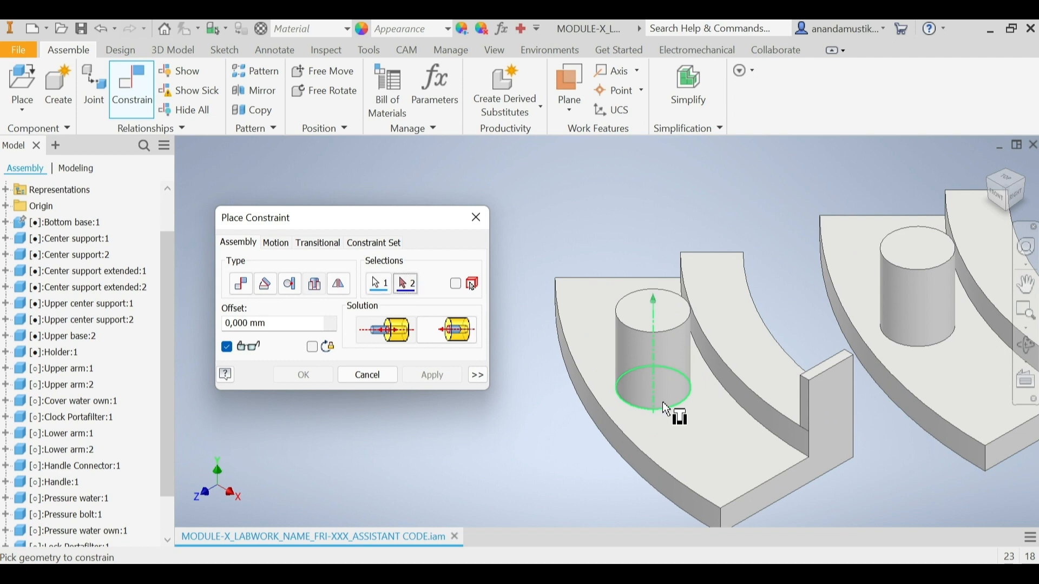
click(1010, 216)
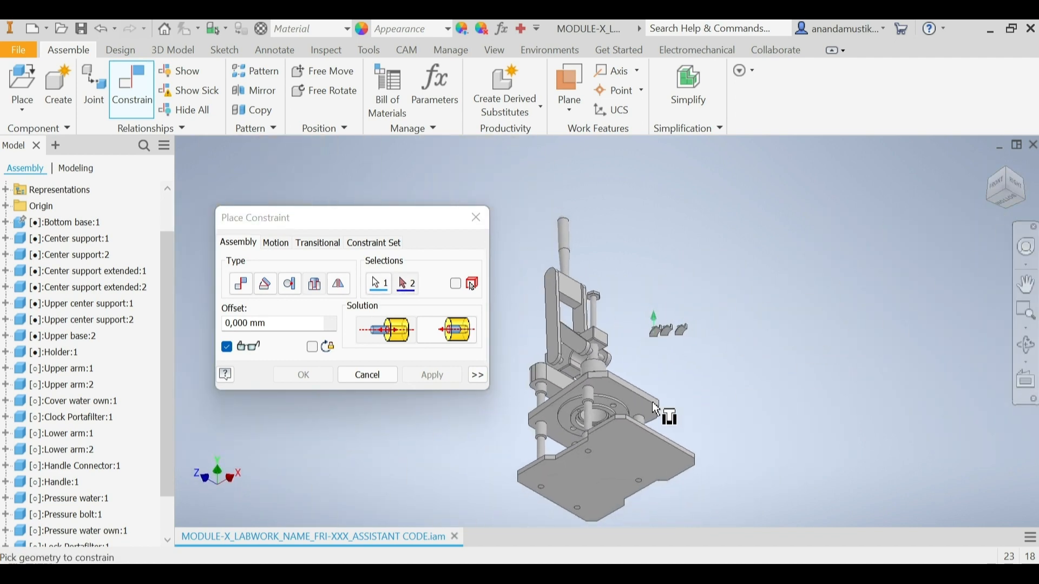
scroll(598, 421, down, 8)
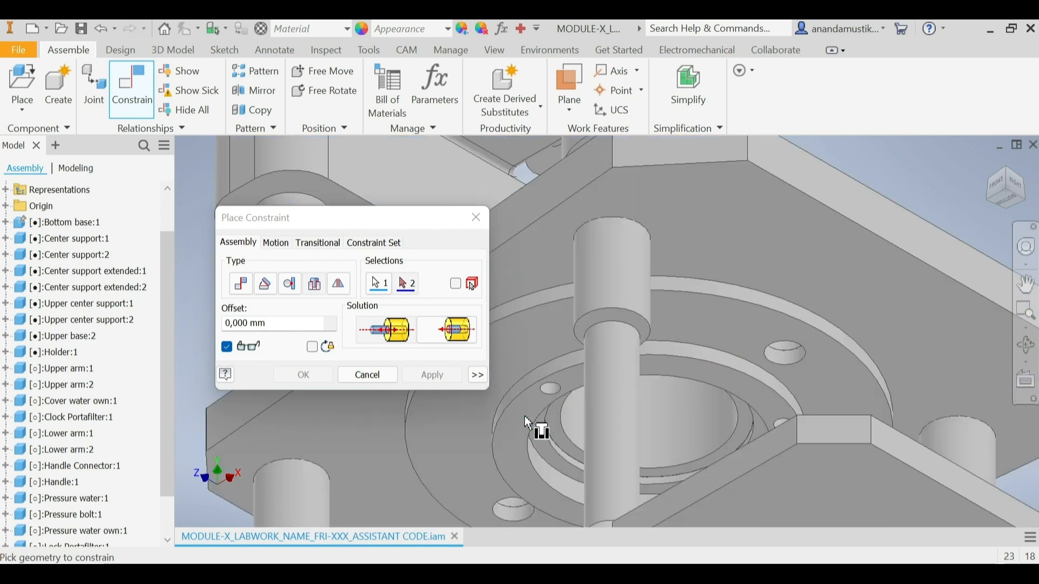
scroll(626, 308, up, 3)
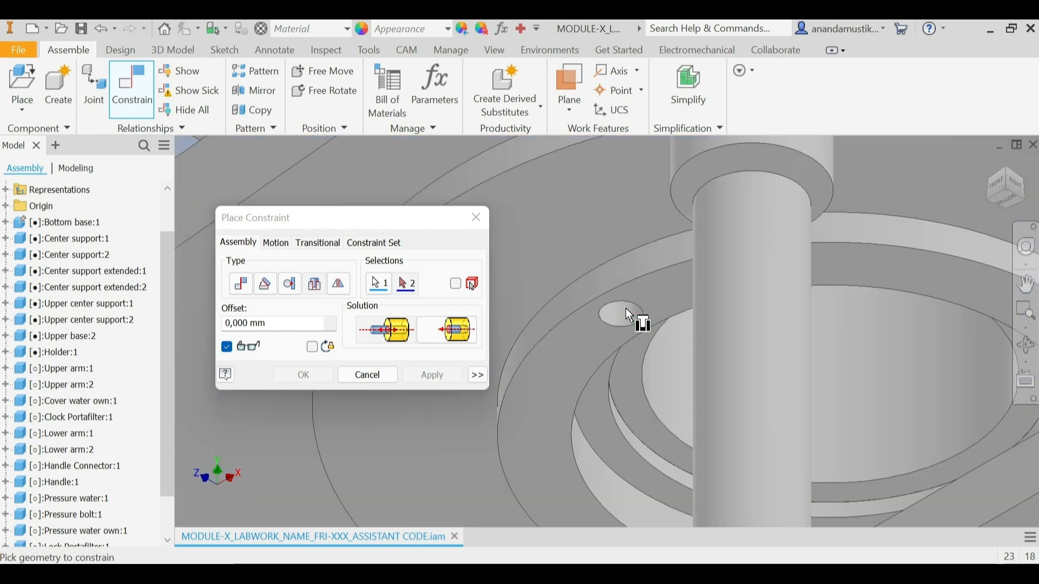
scroll(627, 305, down, 3)
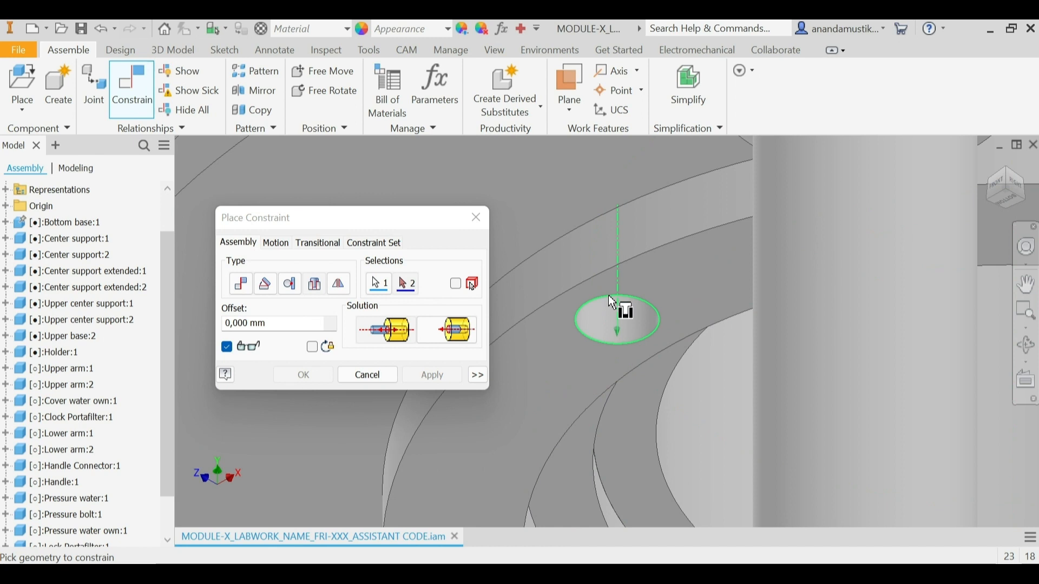
click(609, 298)
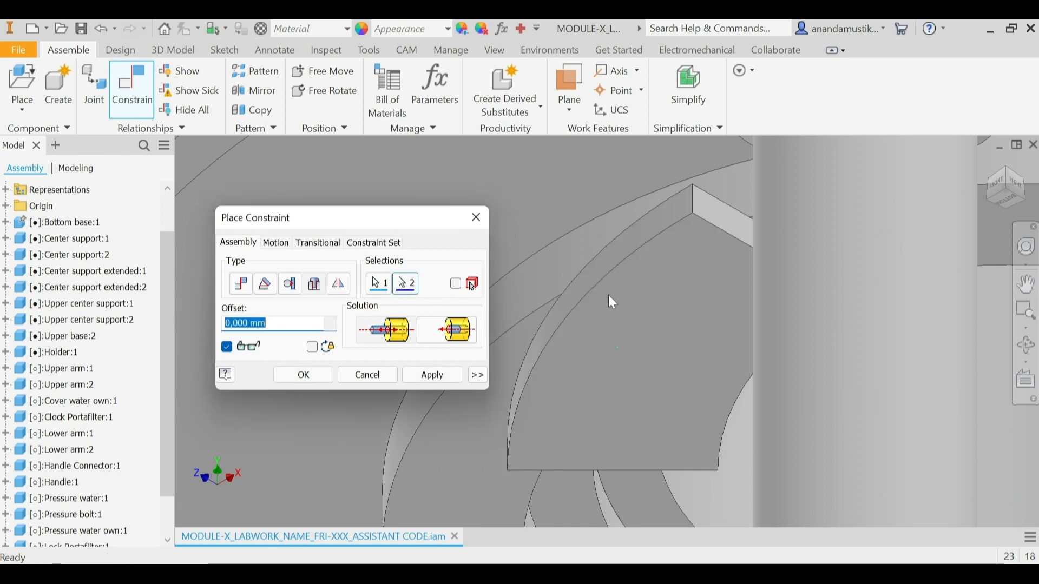
click(454, 376)
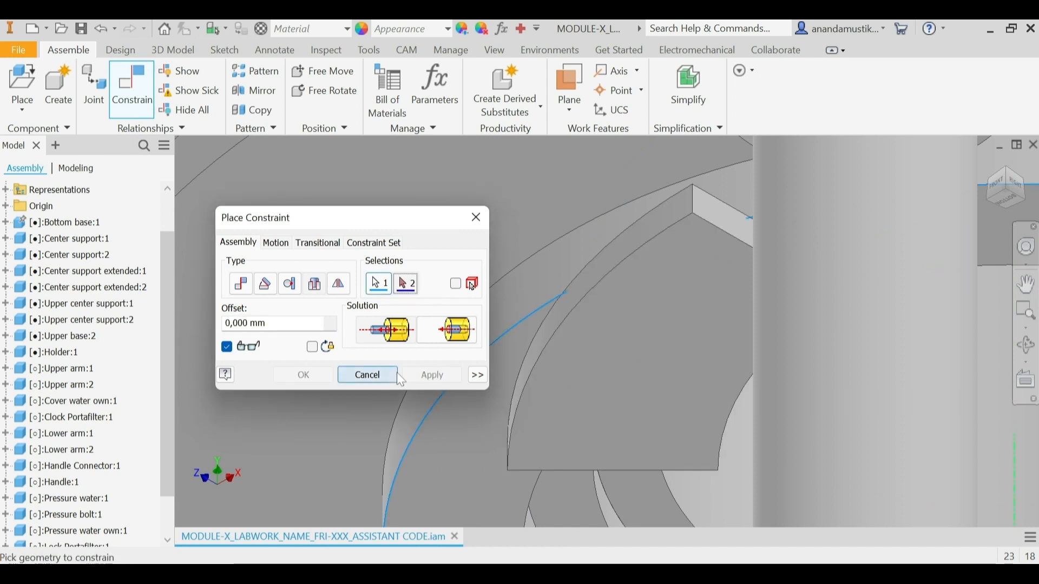
click(398, 377)
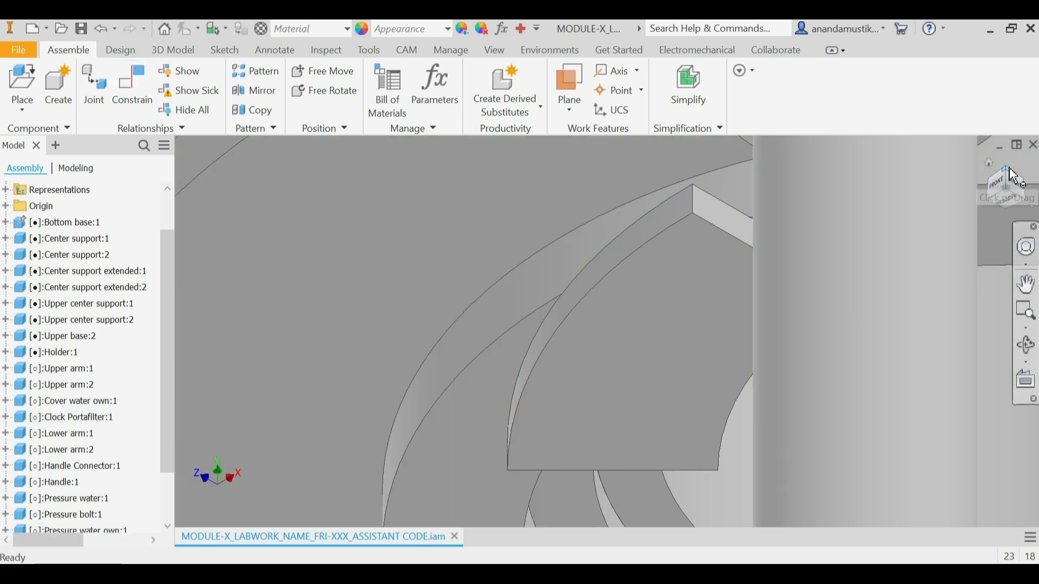
Step: Mate the first Lock Portafilter's small vertical end face to the center point of the Clock Portafilter's inner circular edge, with 0 mm offset
click(1013, 176)
click(995, 190)
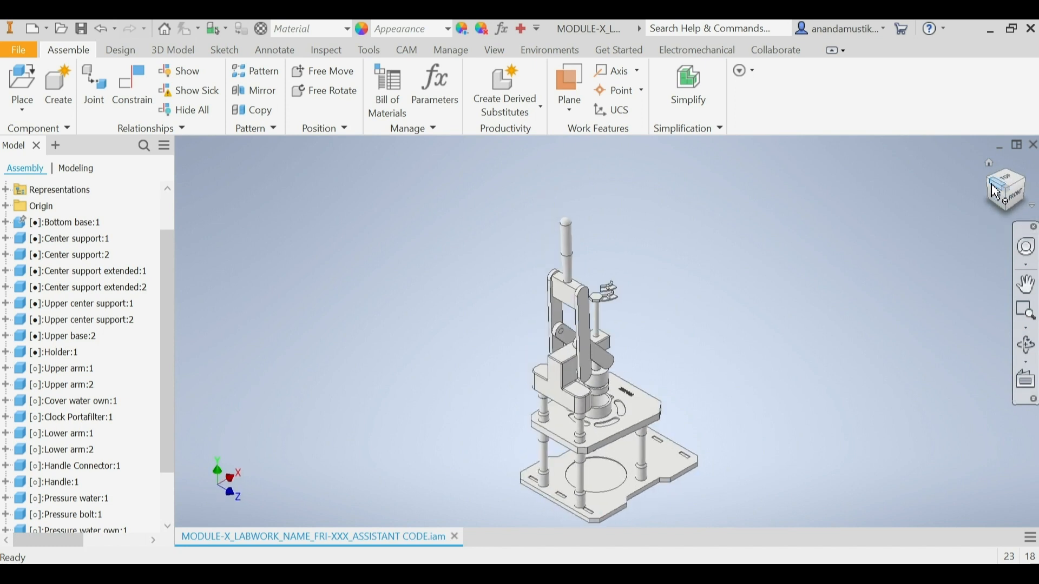
click(1015, 206)
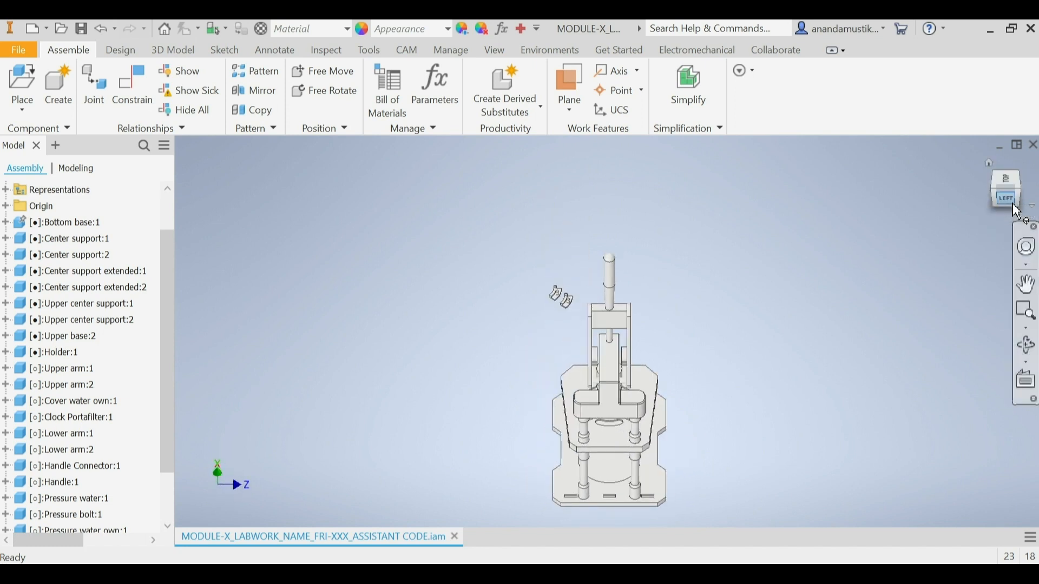
scroll(624, 451, up, 2)
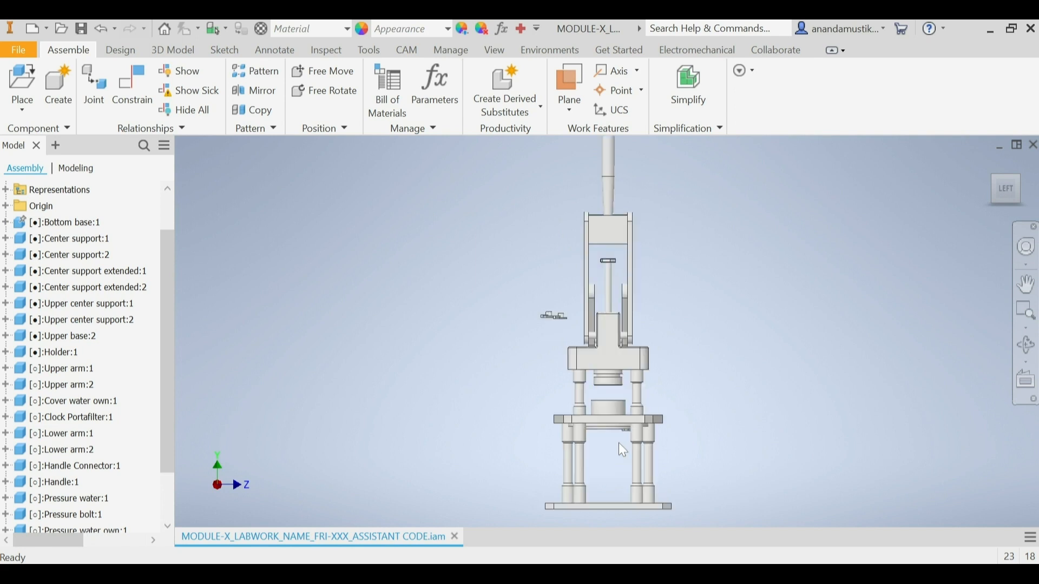
scroll(629, 417, up, 3)
click(1016, 204)
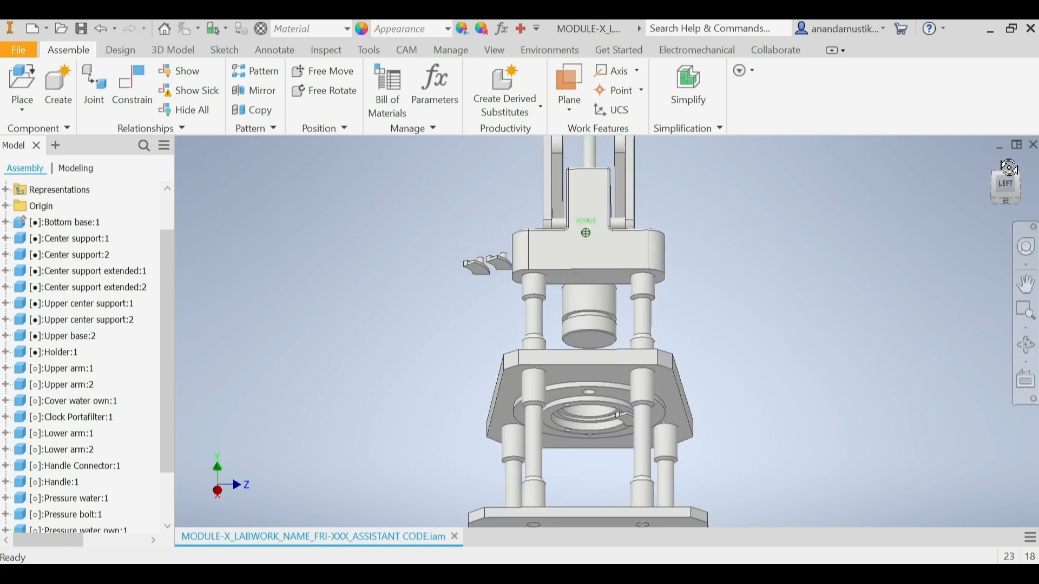
scroll(869, 304, up, 6)
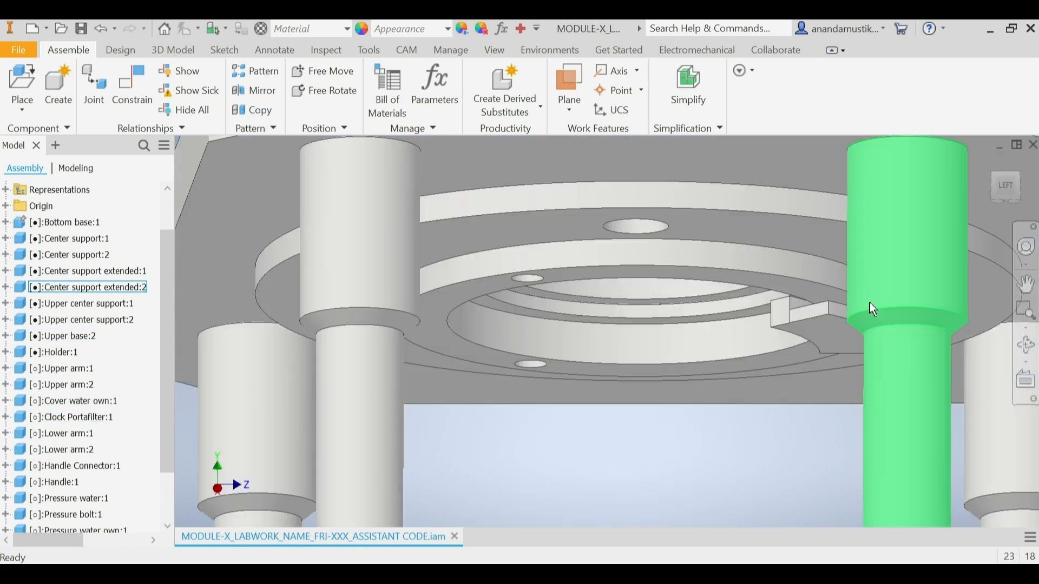
click(644, 327)
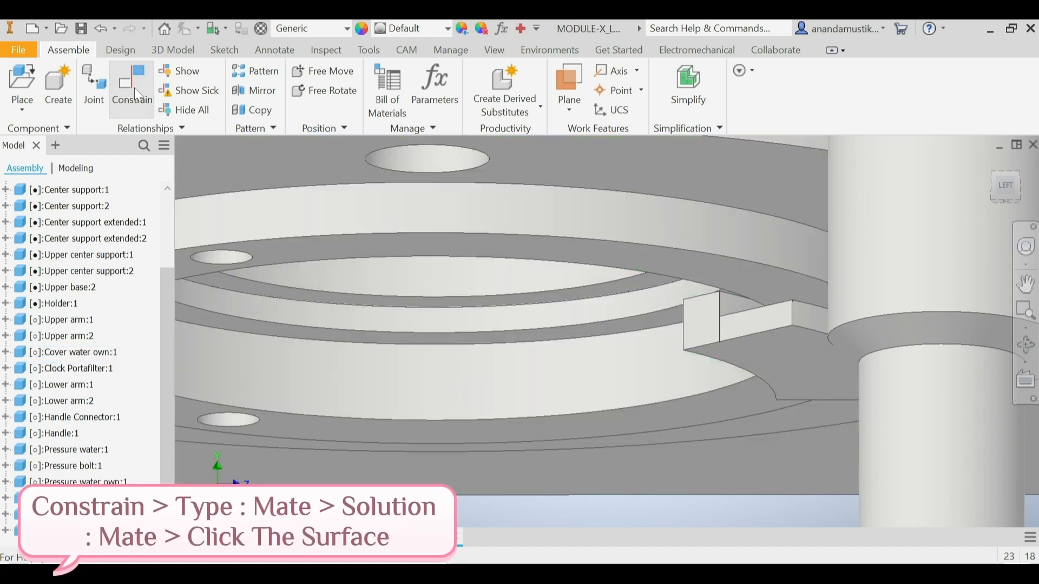
click(134, 87)
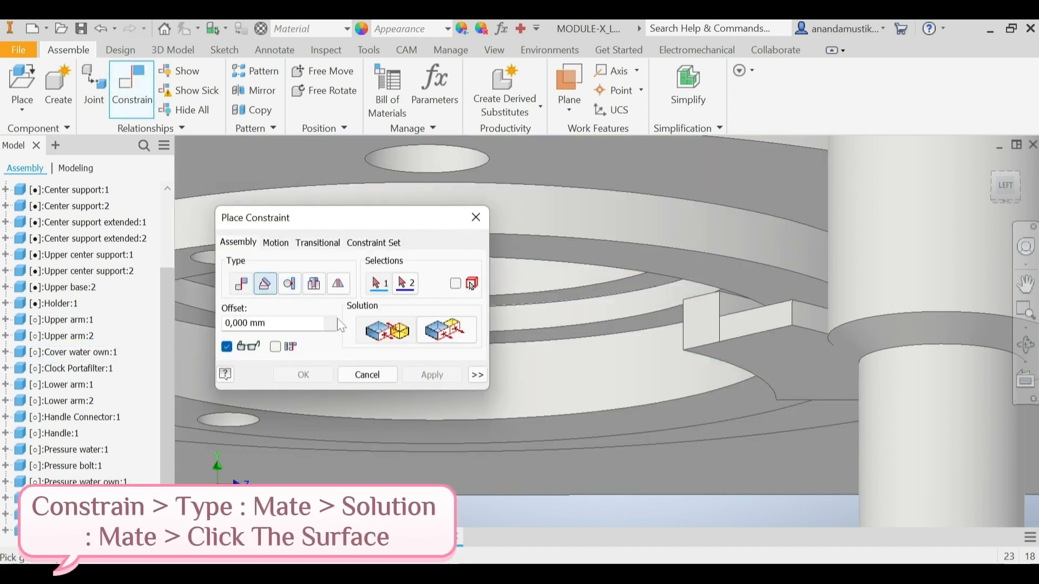
click(699, 322)
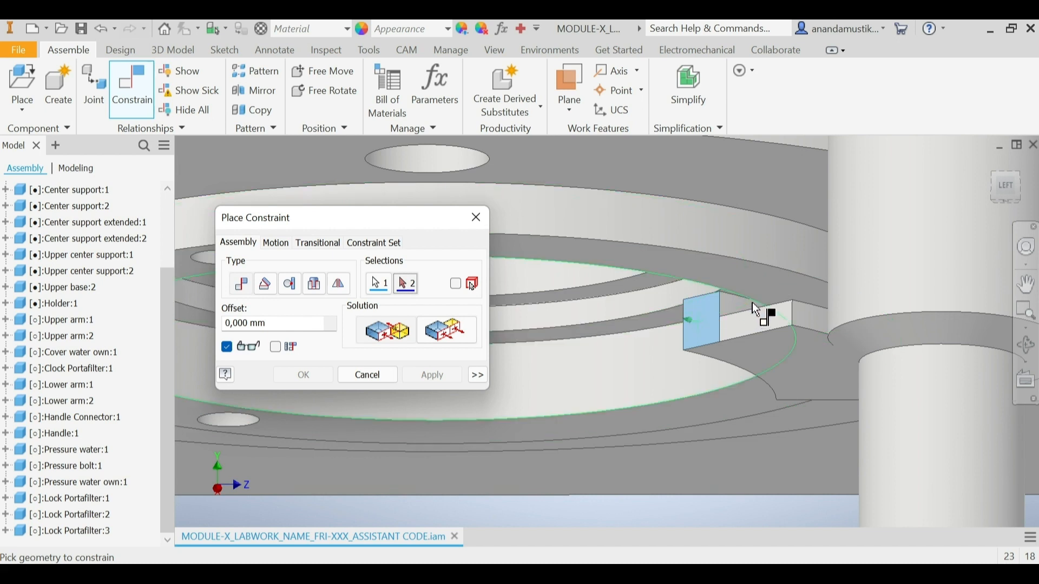
scroll(736, 319, down, 3)
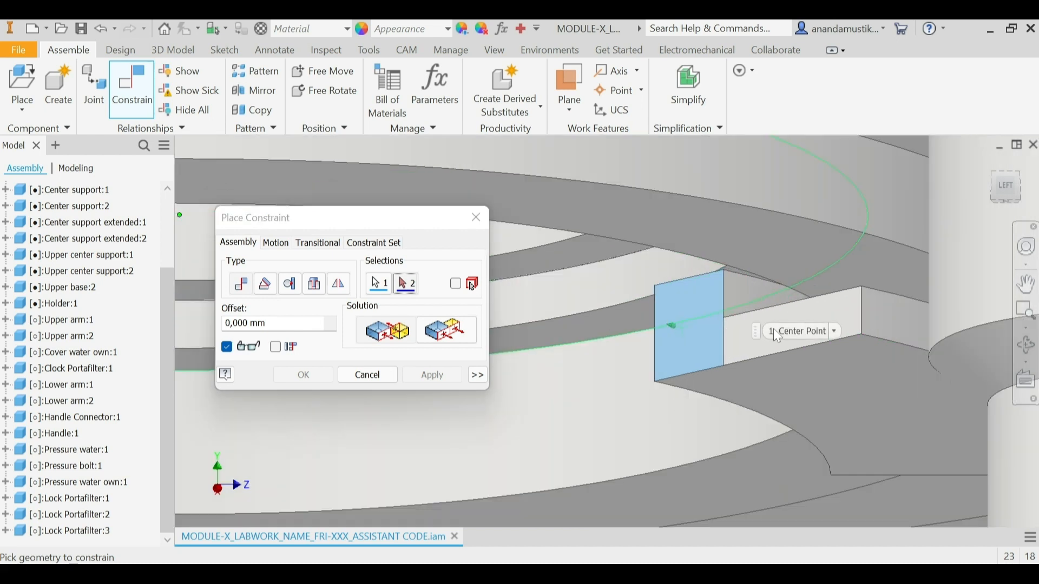
click(771, 297)
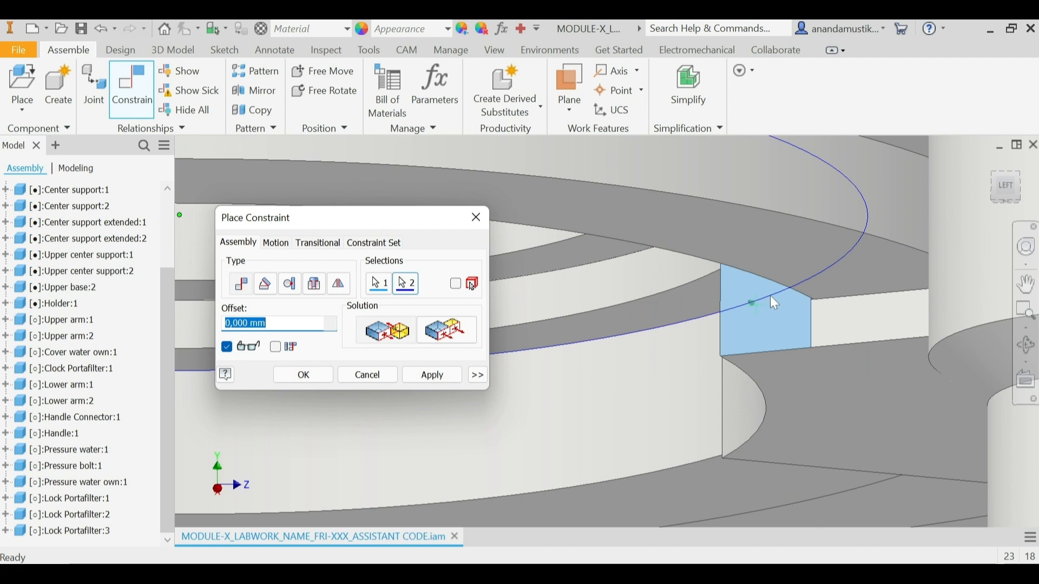
click(450, 377)
click(367, 375)
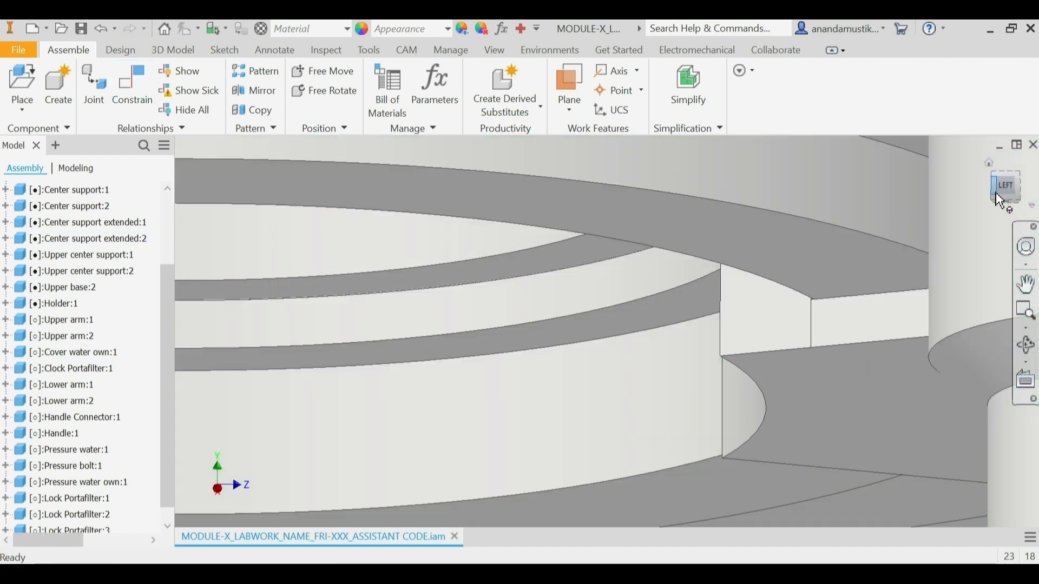
Step: Examine how the first Lock Portafilter sits in the ring beneath the upper base from several sides
click(999, 185)
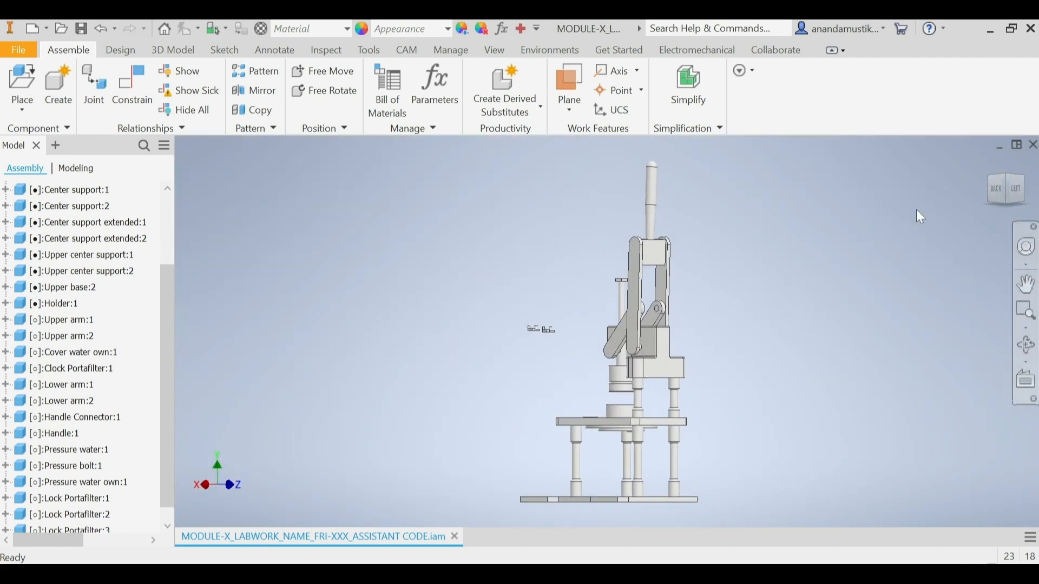
click(1027, 200)
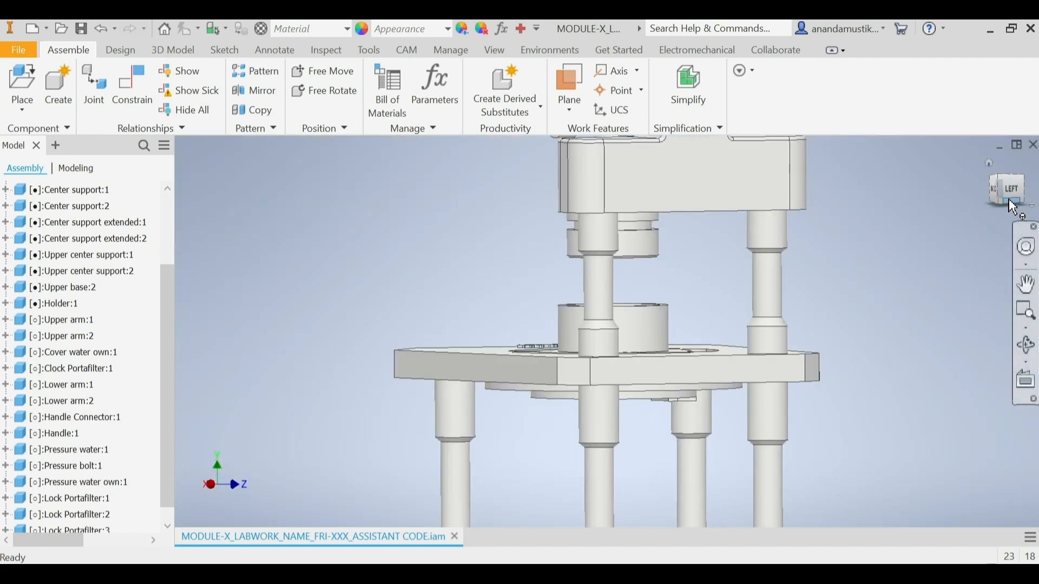
click(1013, 207)
scroll(677, 384, down, 5)
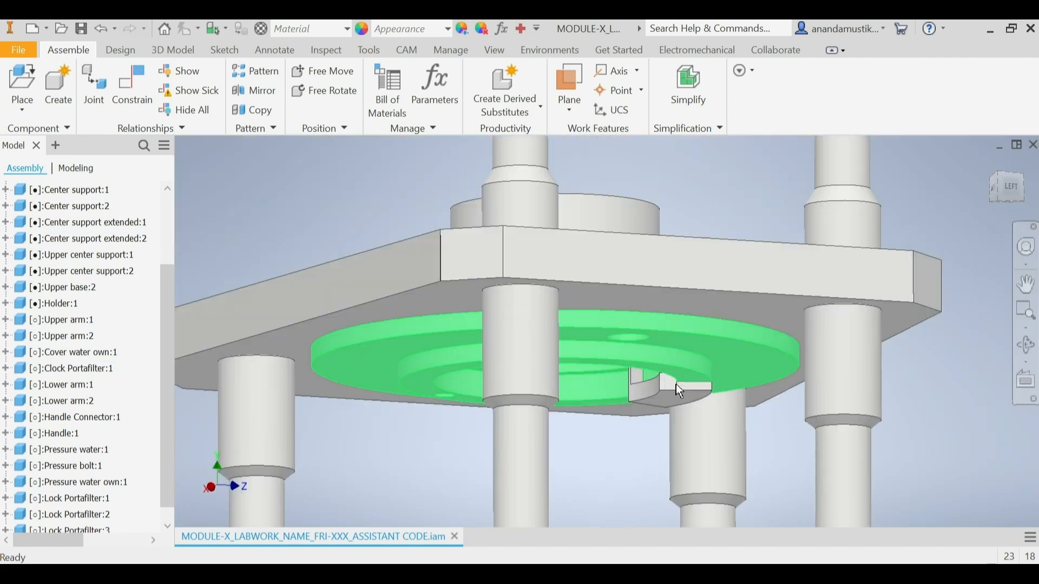
scroll(677, 383, down, 5)
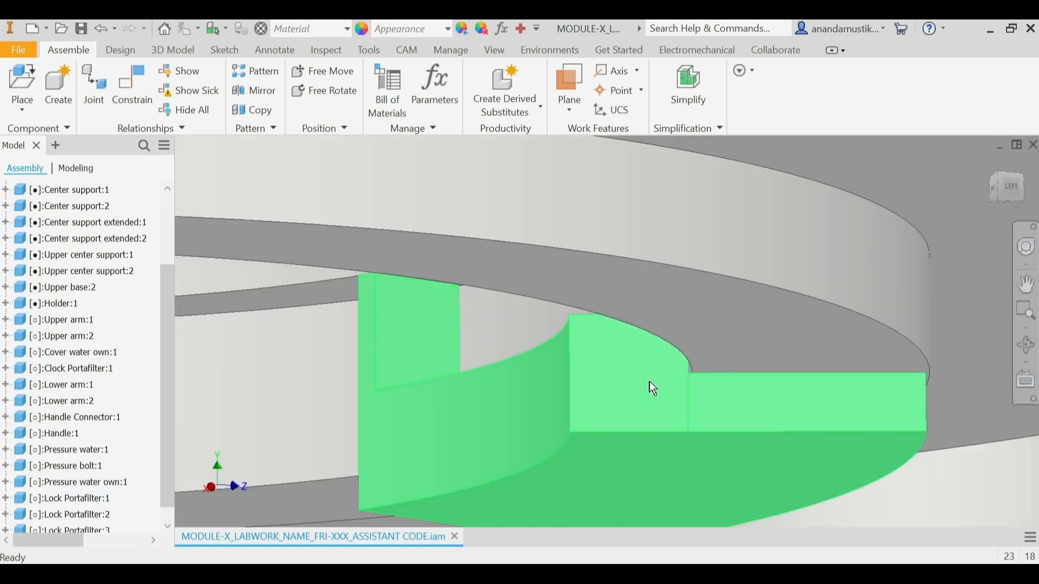
scroll(745, 343, up, 5)
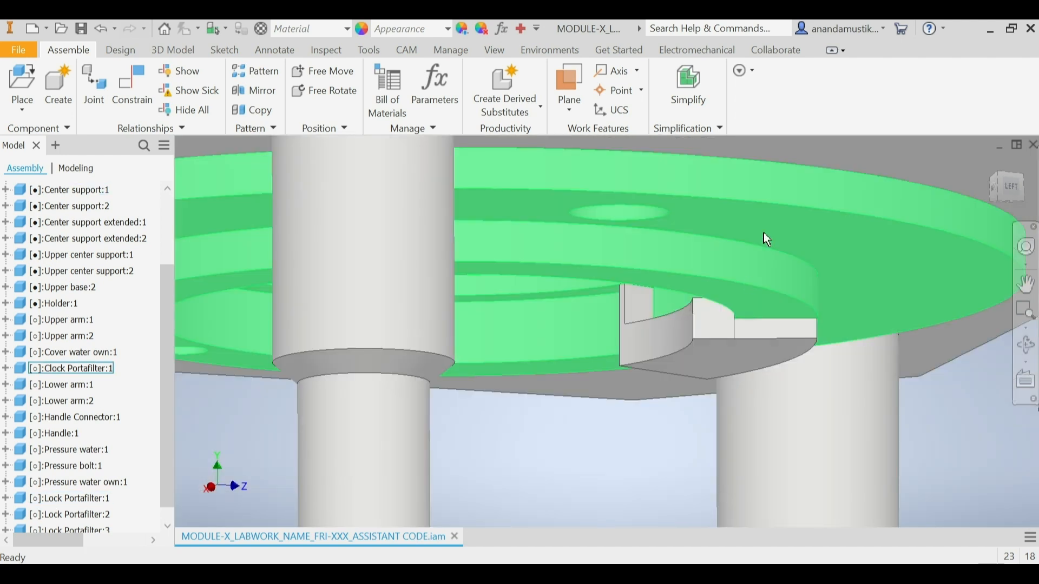
scroll(720, 310, down, 3)
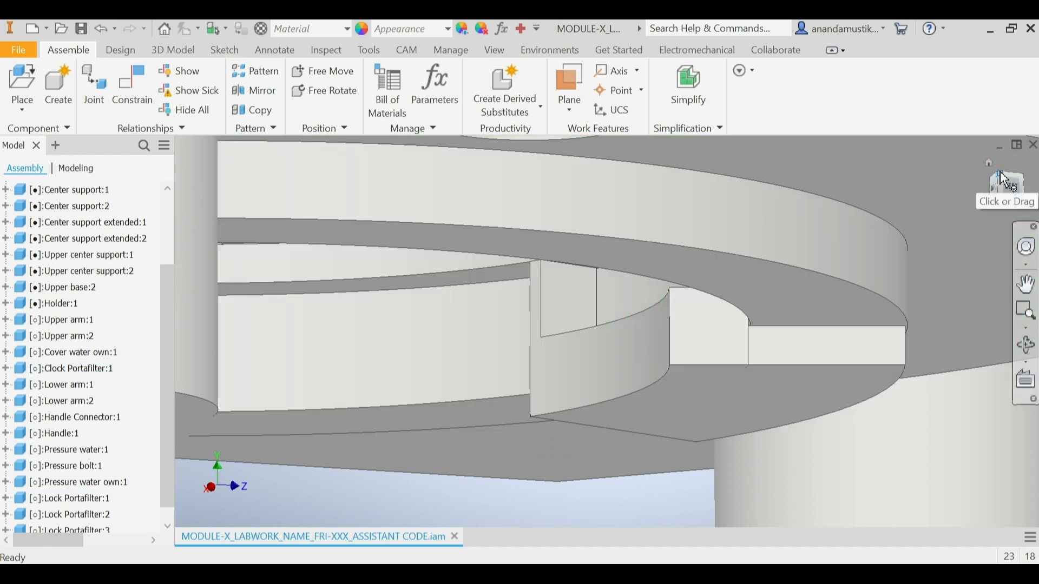
click(1004, 181)
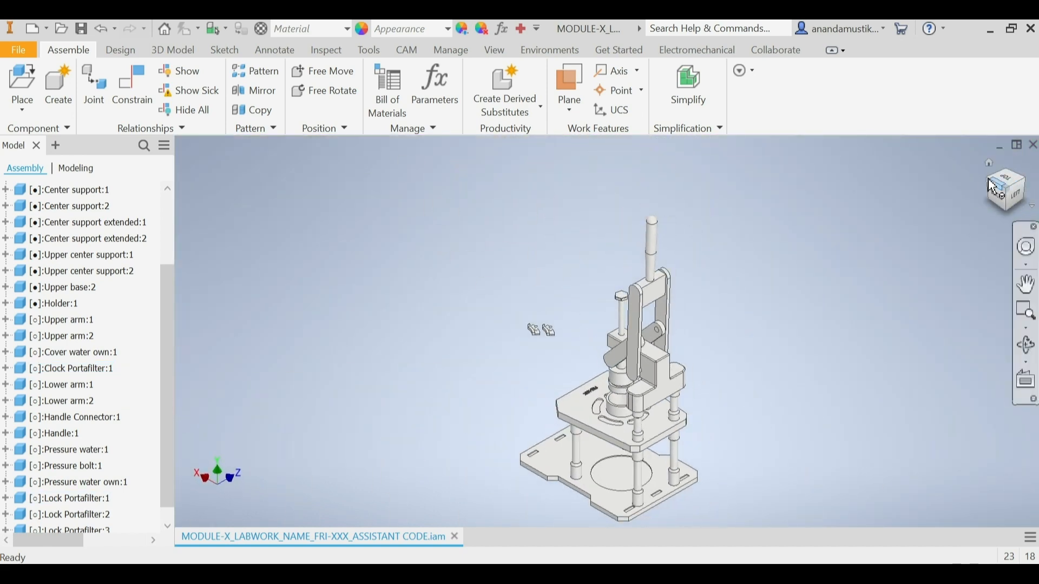
click(1031, 188)
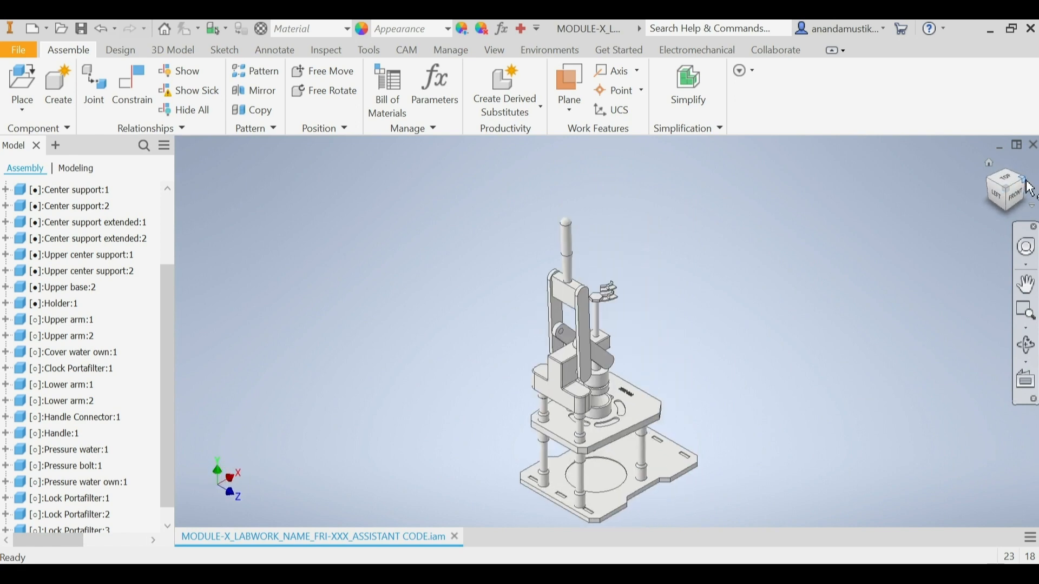
click(1031, 188)
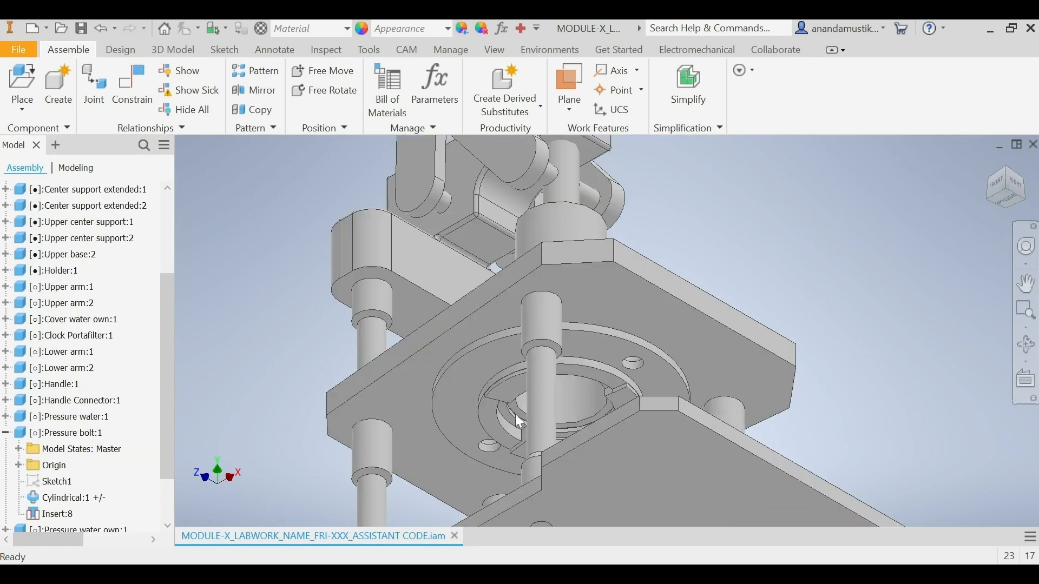
Step: Highlight the three Lock Portafilters beneath the upper base and examine their arrangement around the ring from below
click(513, 401)
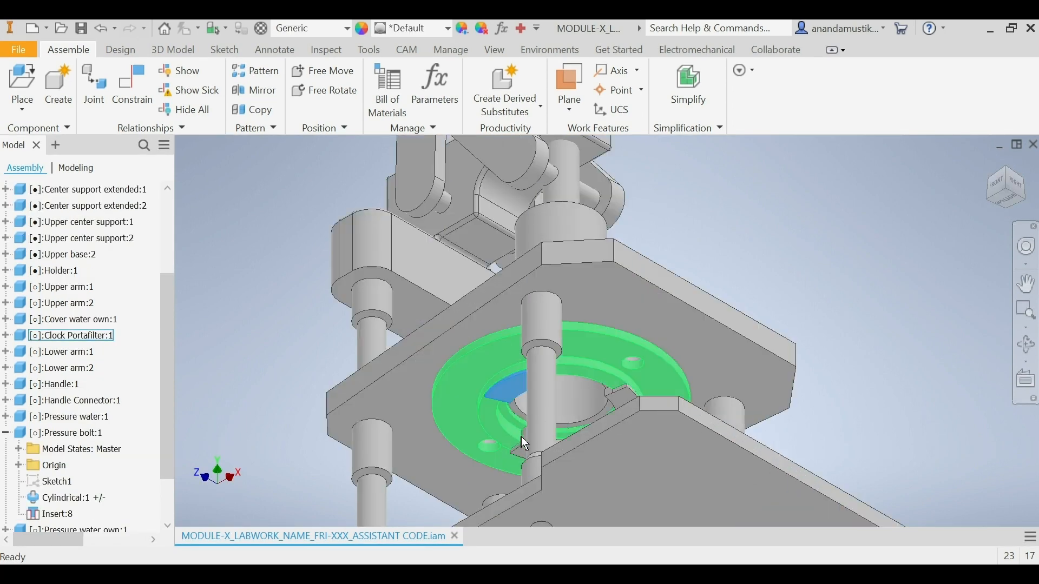
ctrl+click(631, 395)
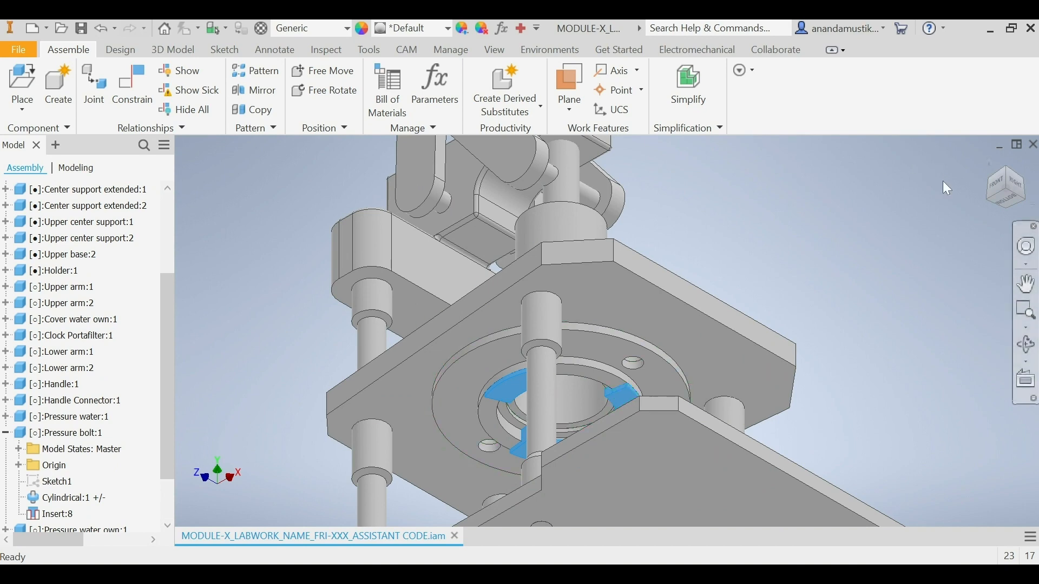
drag(1008, 185, 970, 193)
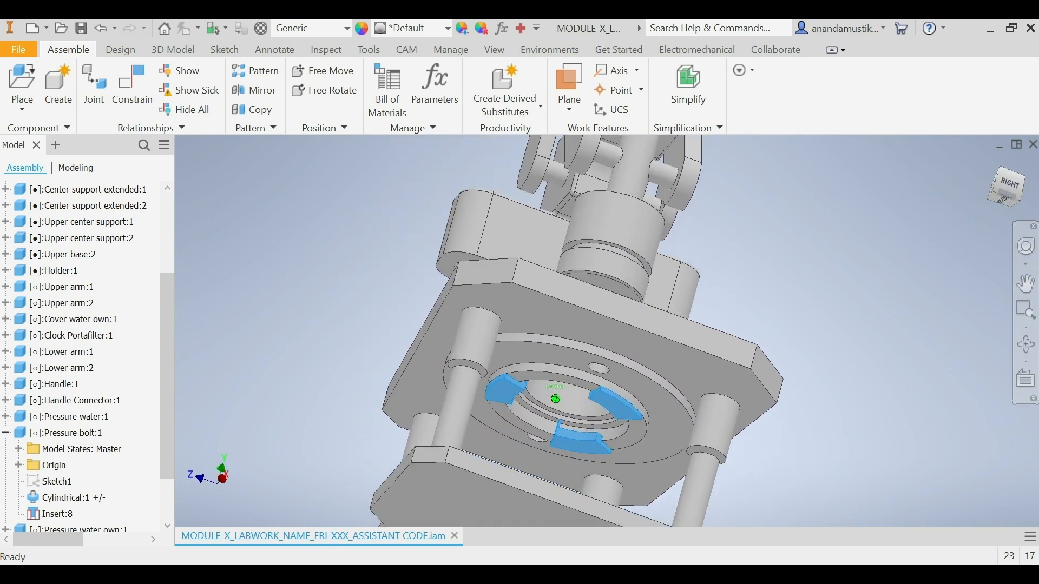
click(1015, 186)
mouse_move(1005, 203)
mouse_down()
mouse_move(1005, 169)
mouse_move(1005, 182)
mouse_up()
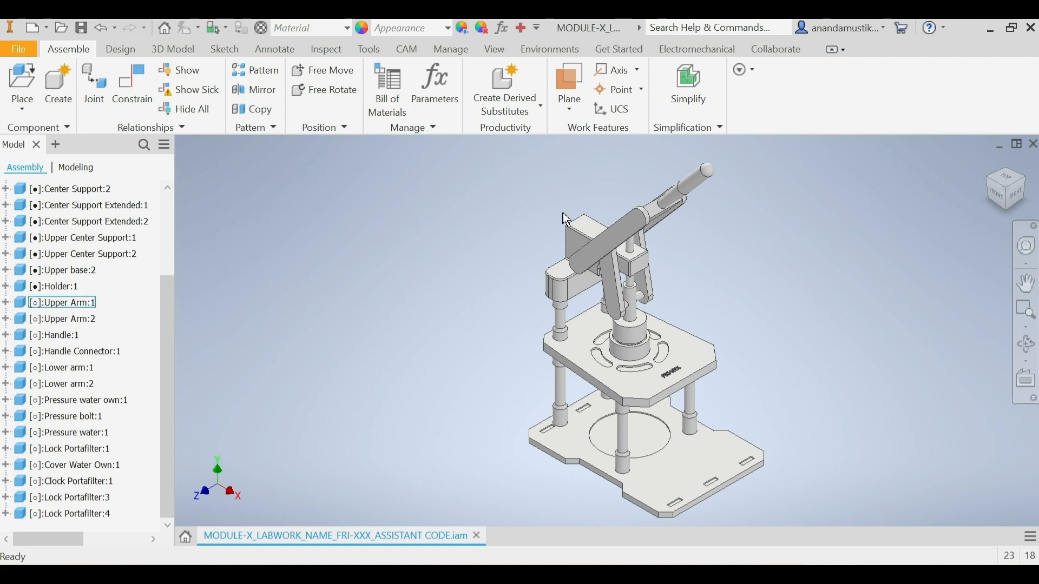
Step: Insert the Portafilter Own part from the ESPRESSO MACHINE folder and rotate it 90° about Y before placement
click(35, 80)
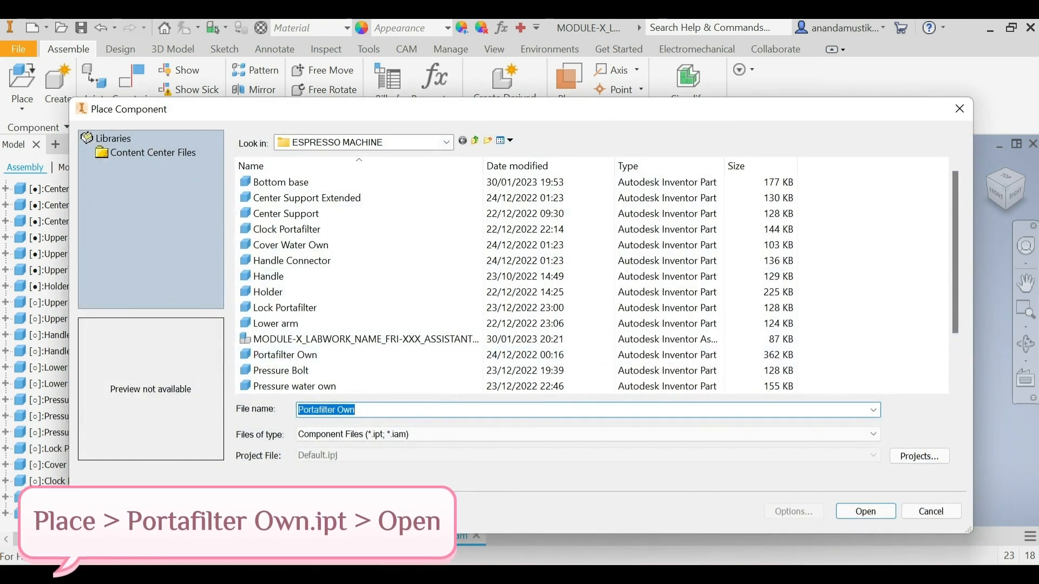
click(345, 358)
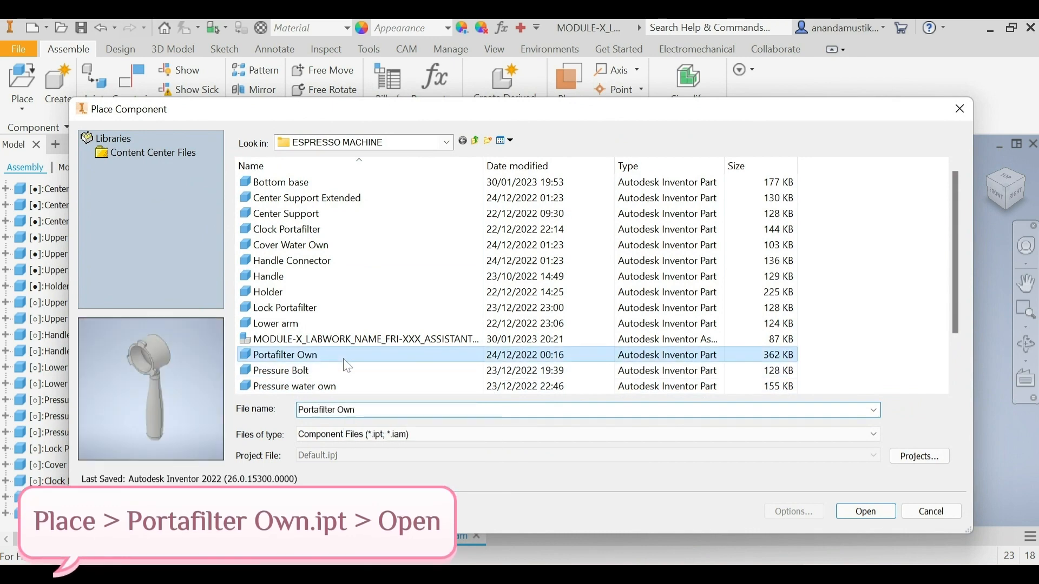
click(877, 515)
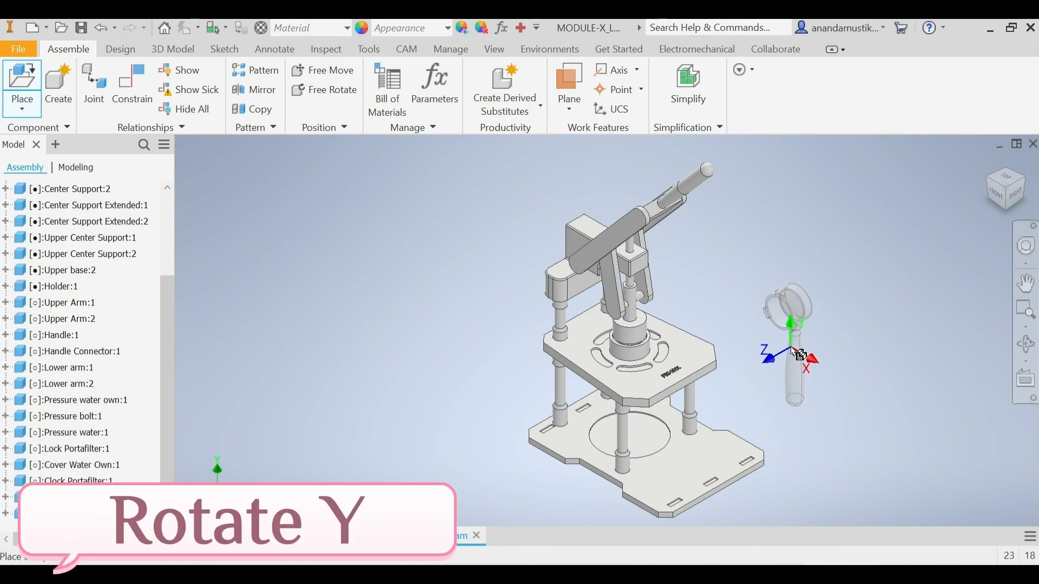
right_click(797, 348)
click(791, 302)
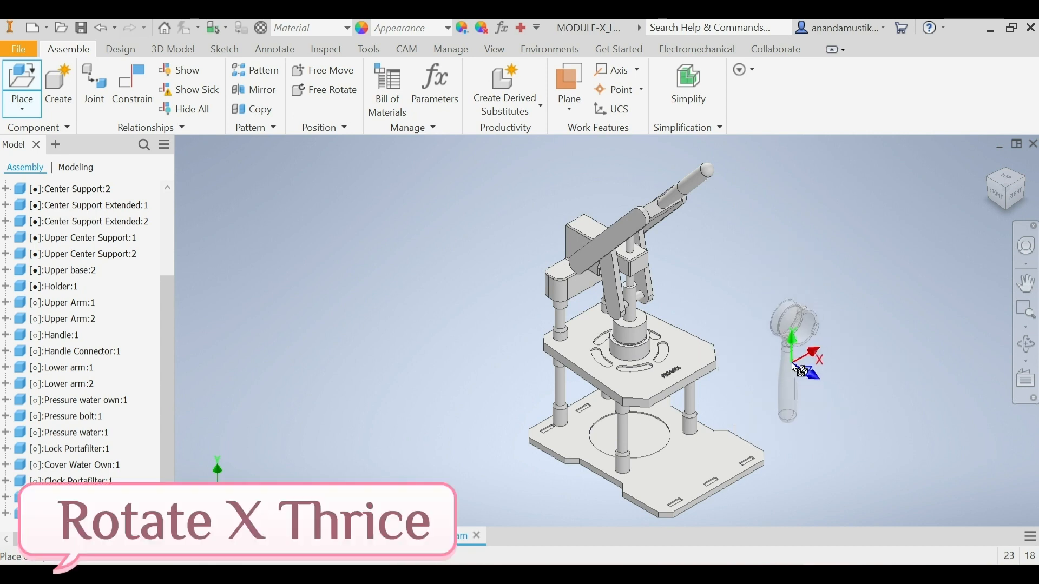
Step: Rotate the Portafilter Own 90° about X three times and place a single instance in open space beside the machine
right_click(791, 360)
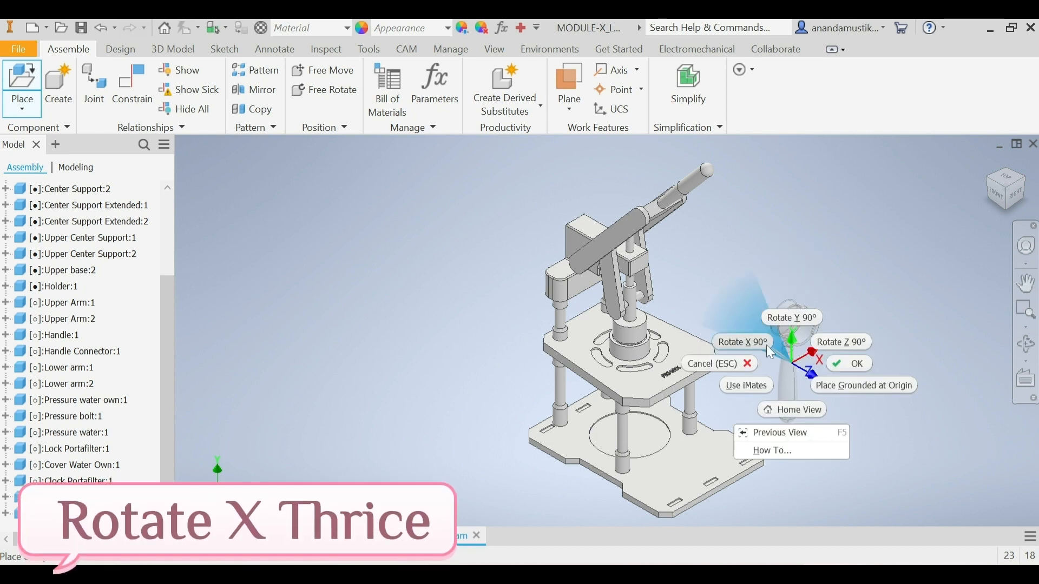
click(764, 346)
right_click(810, 368)
click(760, 342)
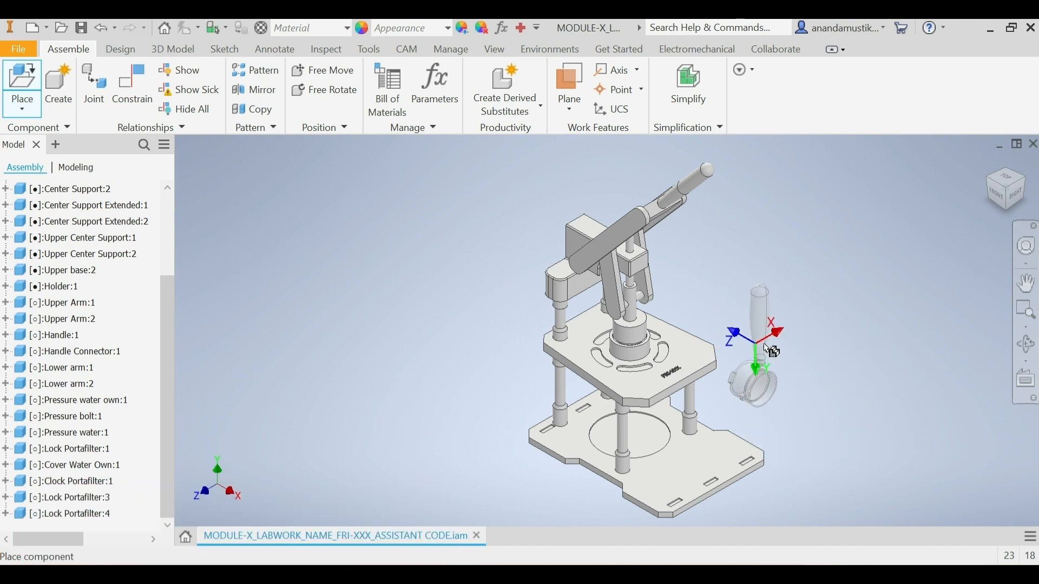
right_click(790, 355)
click(741, 329)
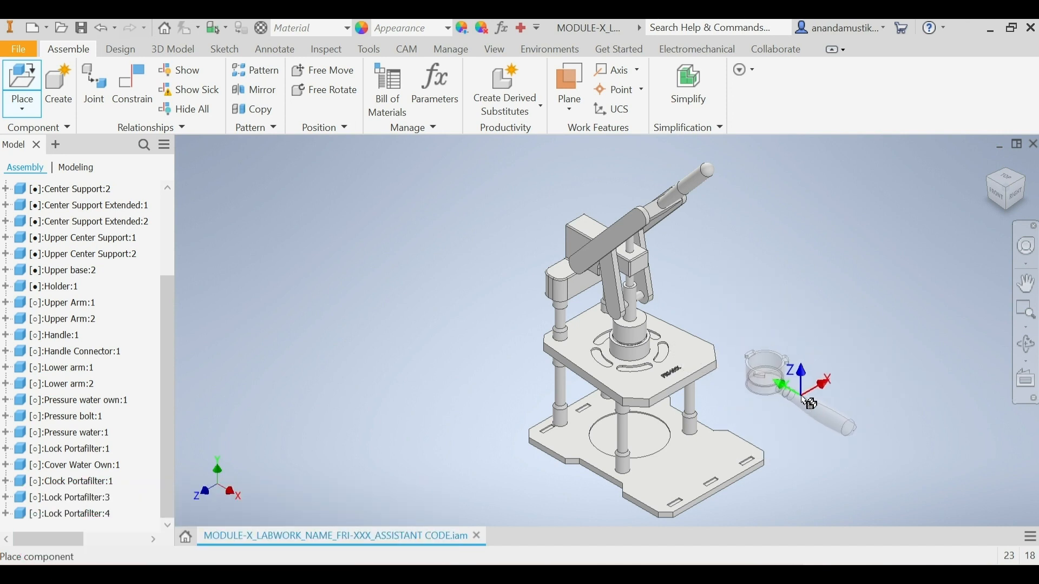
click(802, 393)
right_click(803, 397)
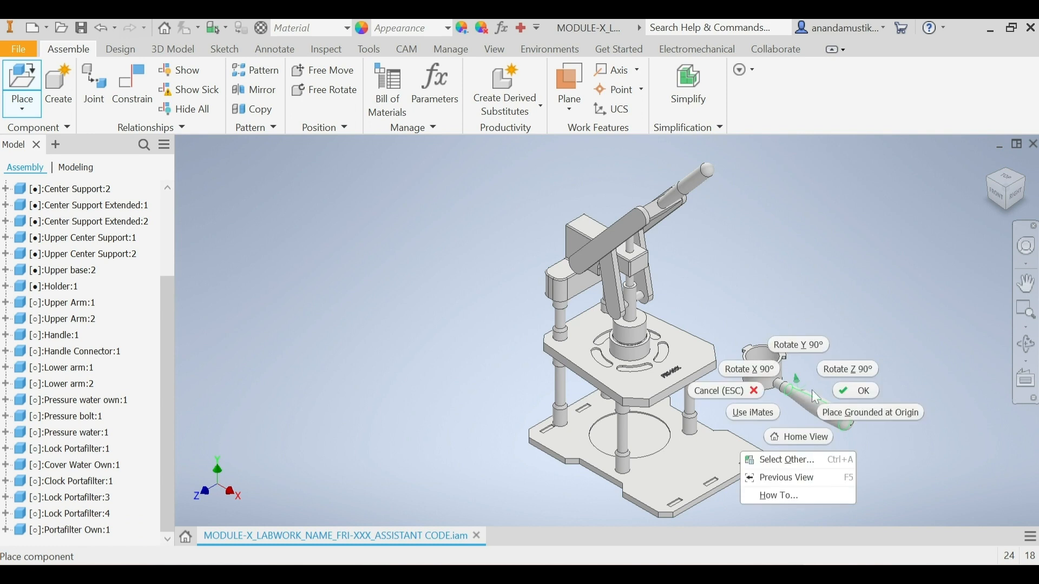
click(846, 395)
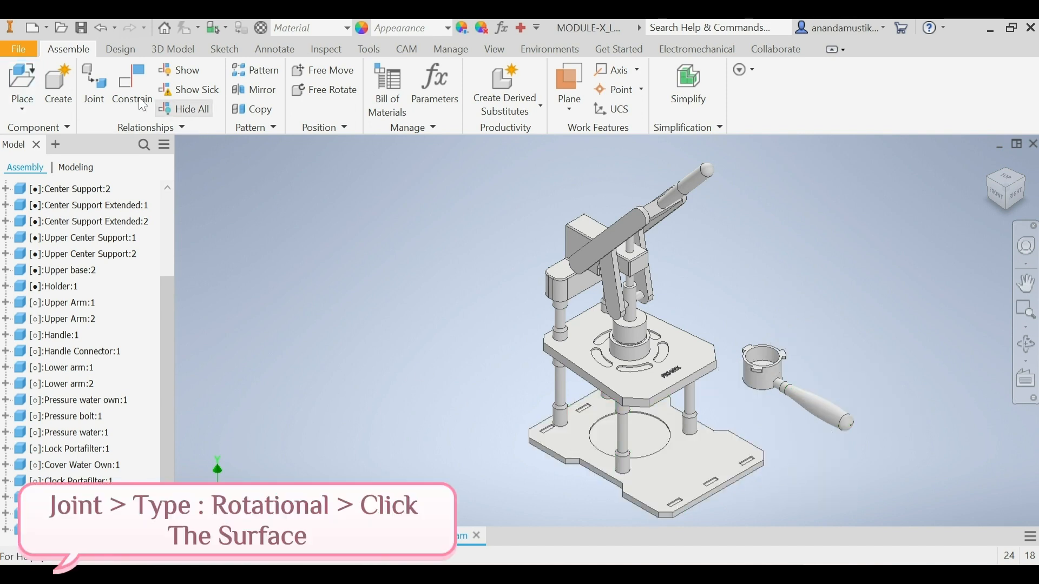
Step: Start a Rotational joint and set its first origin at the centre of the Portafilter Own's inner top rim
click(93, 76)
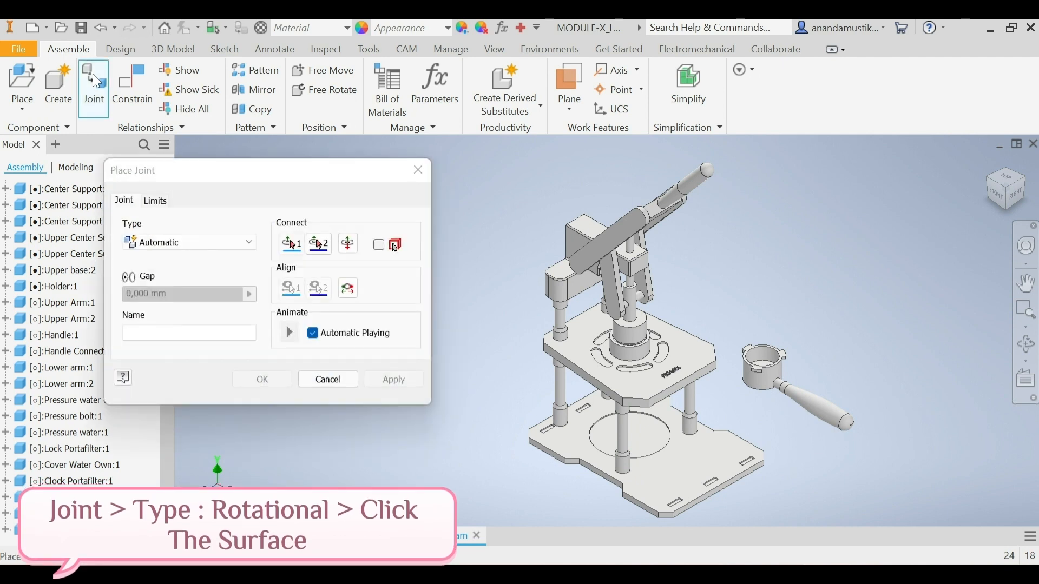
click(203, 243)
click(205, 285)
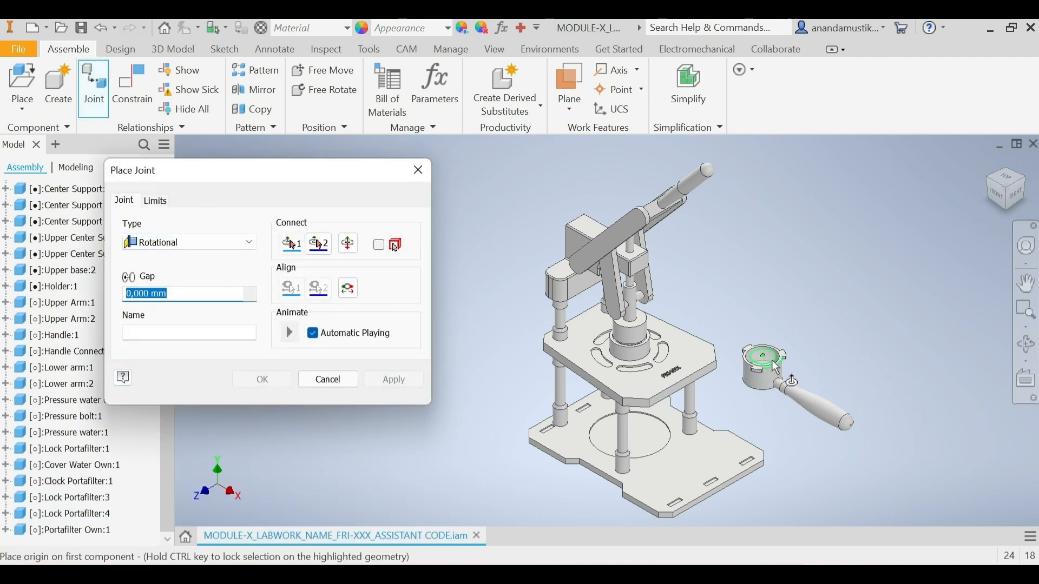
scroll(773, 355, up, 5)
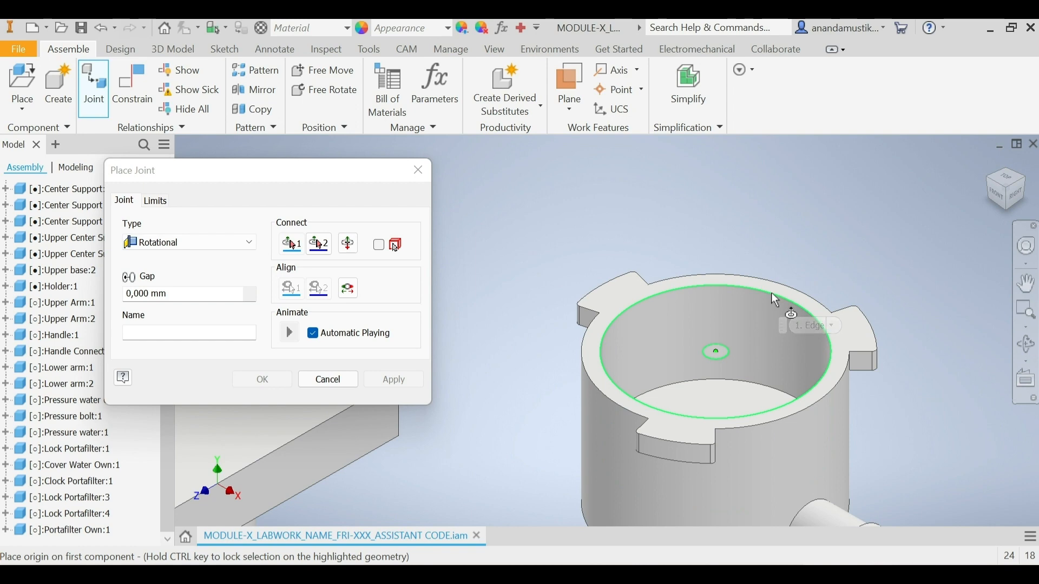
click(772, 294)
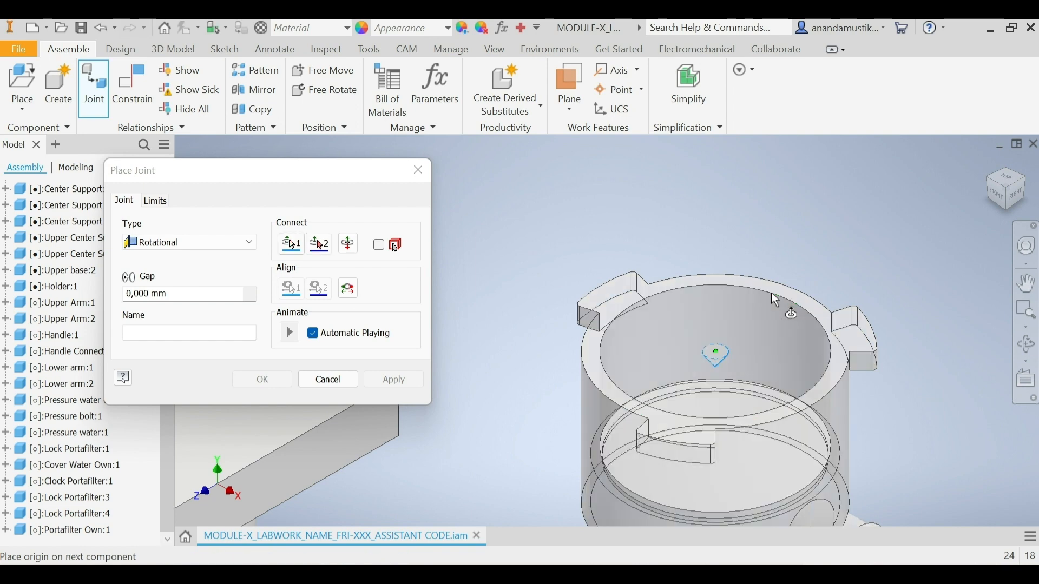
Step: Connect the Rotational joint to the circular edge of the ring beneath the upper base, apply it with 0 mm gap and finish
click(1013, 215)
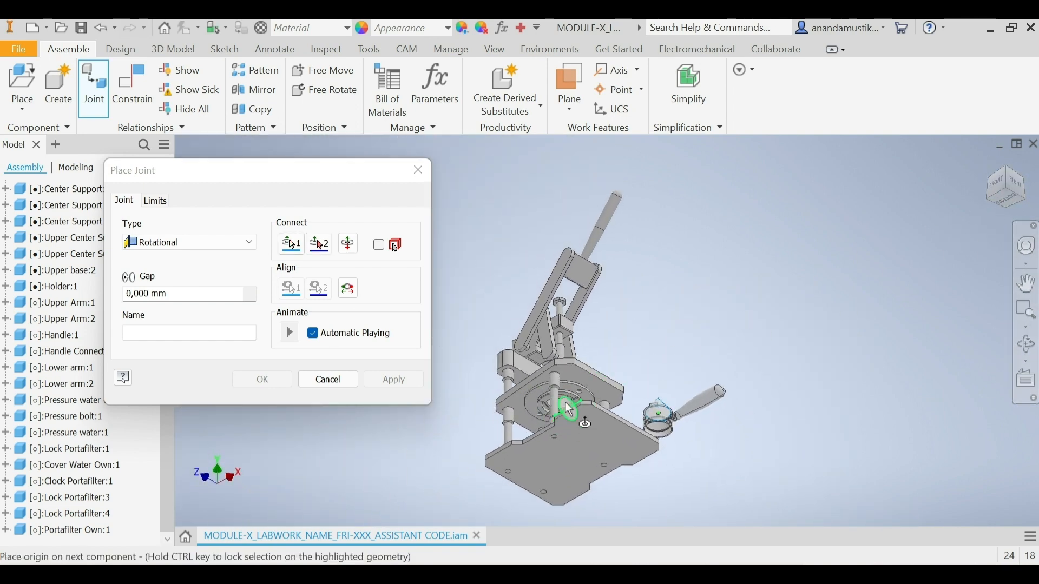
scroll(568, 411, up, 5)
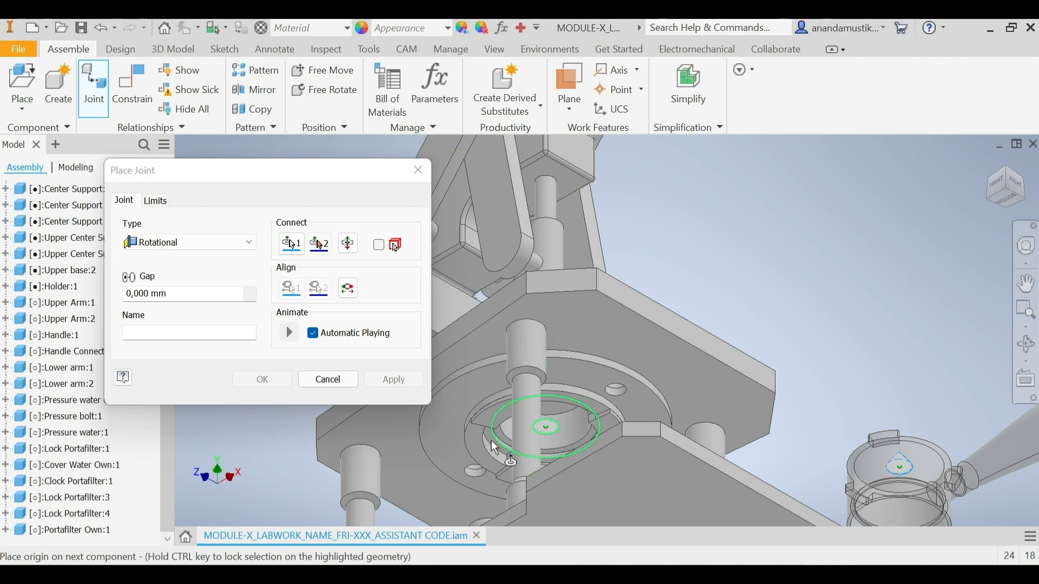
scroll(498, 448, up, 4)
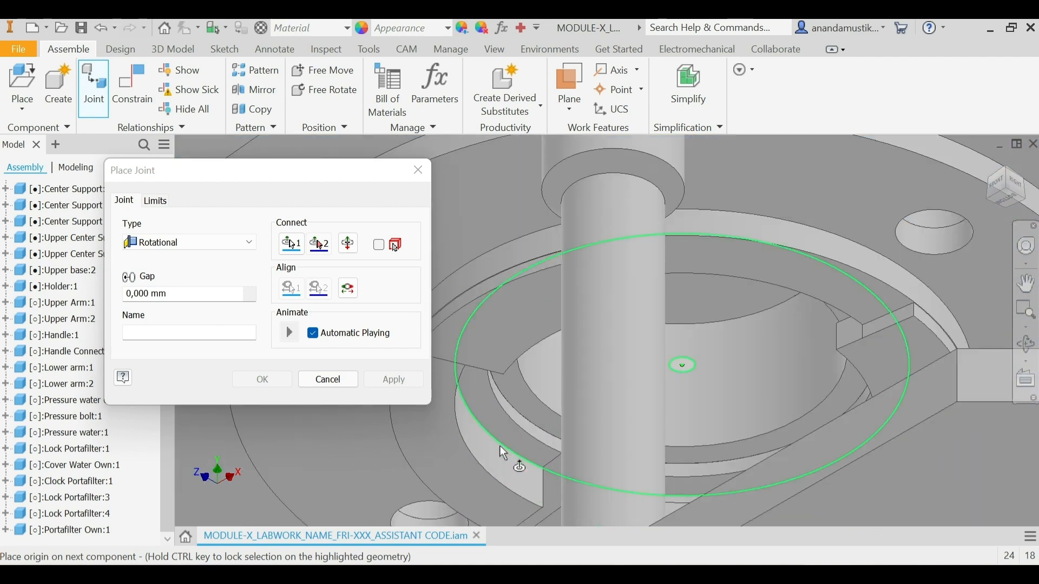
click(503, 452)
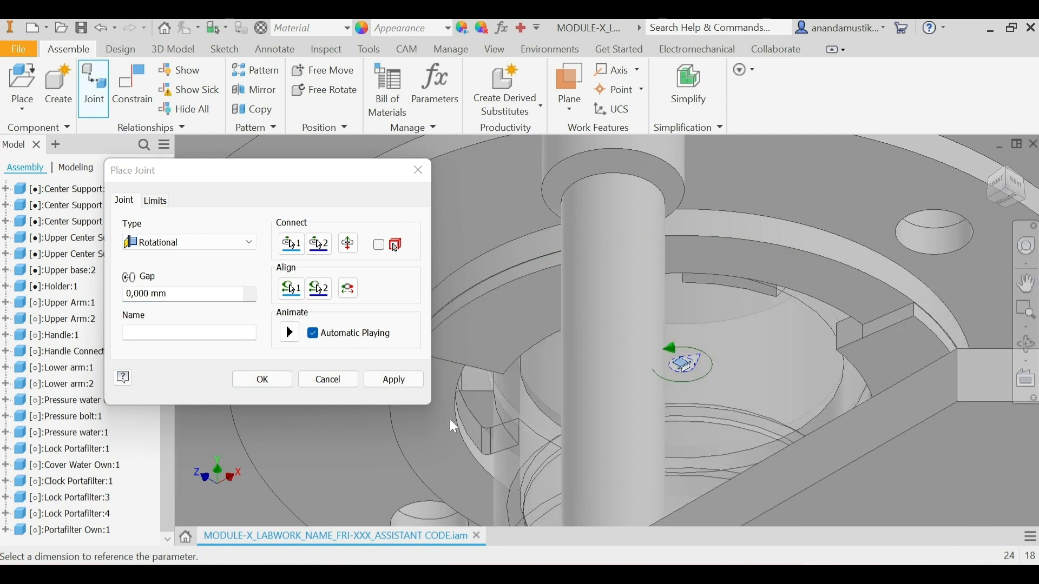
click(400, 385)
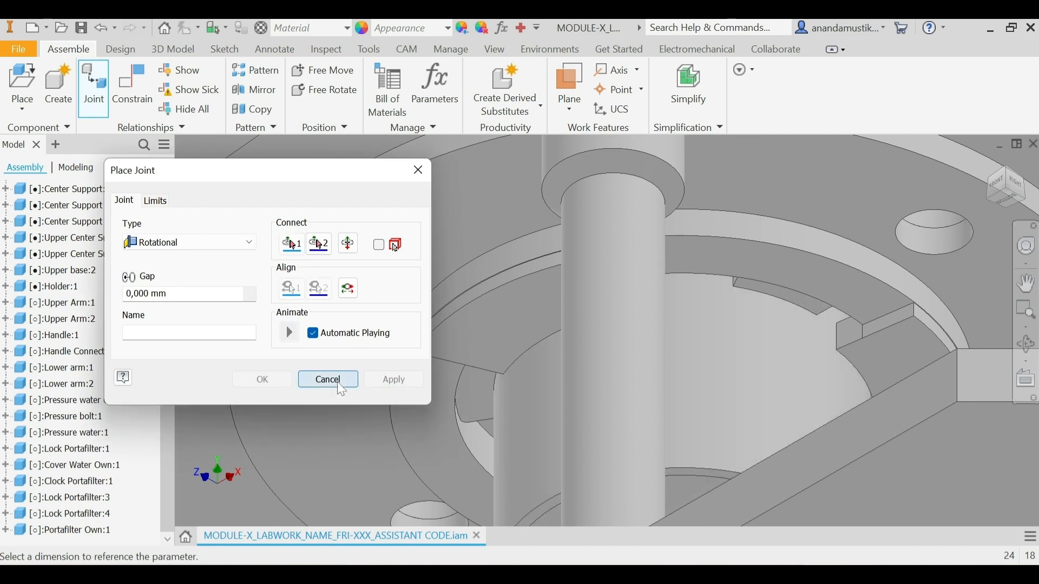
click(329, 380)
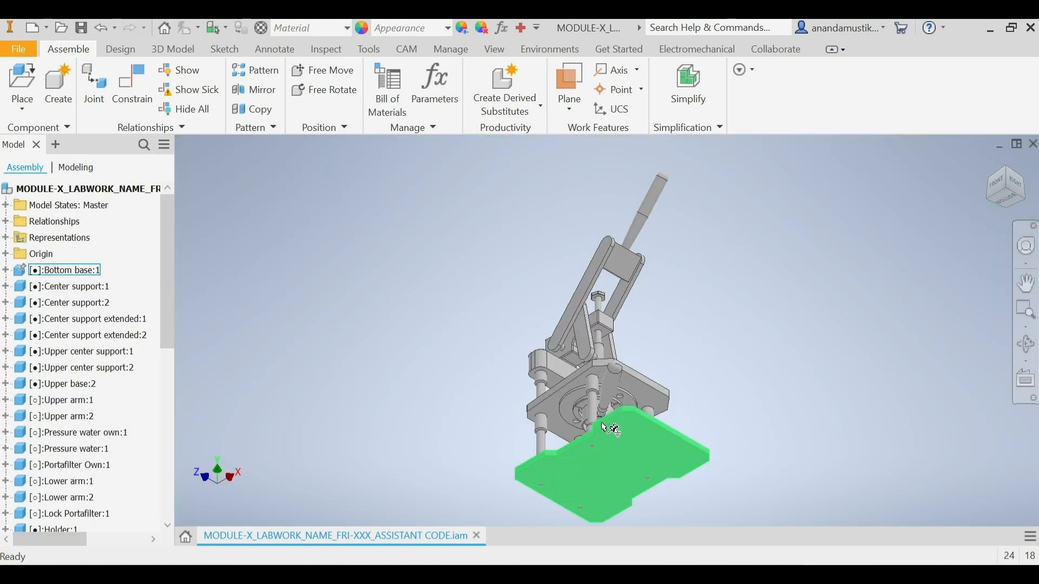
Step: Inspect the fitted portafilter beneath the upper base, return to the home view and activate the contact solver
scroll(604, 428, up, 5)
scroll(602, 422, up, 3)
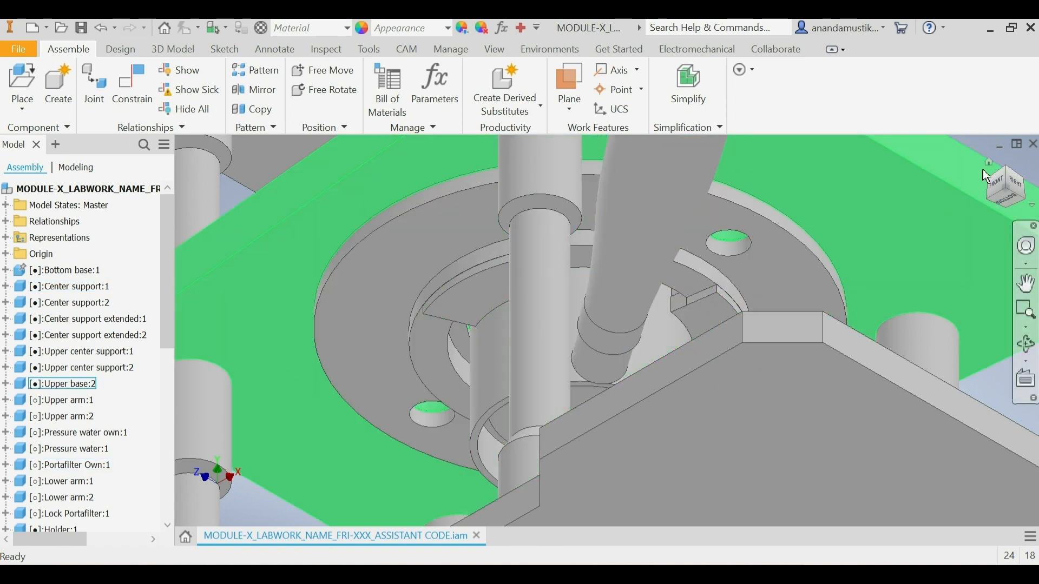
click(989, 162)
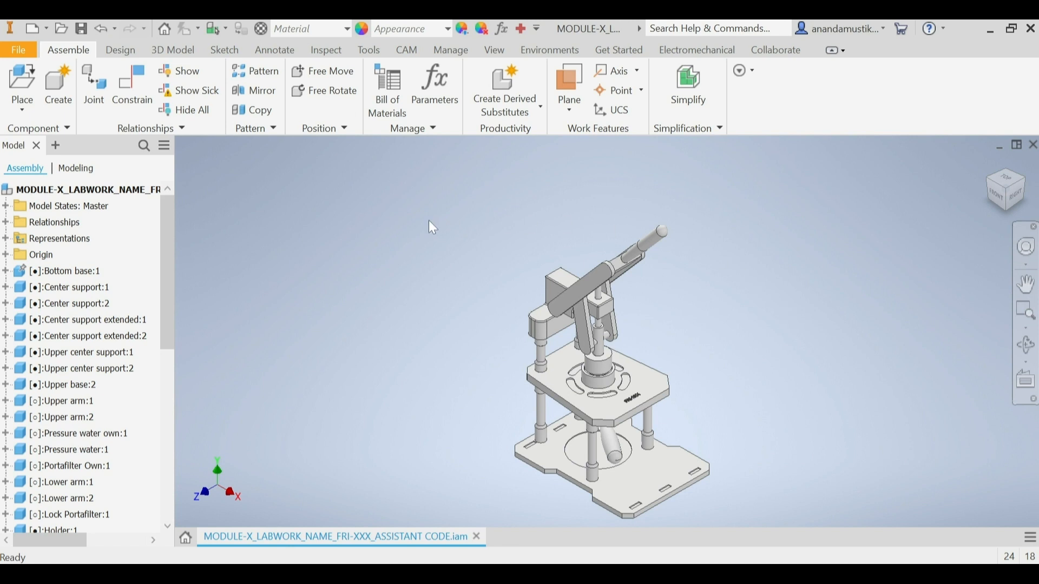
click(328, 52)
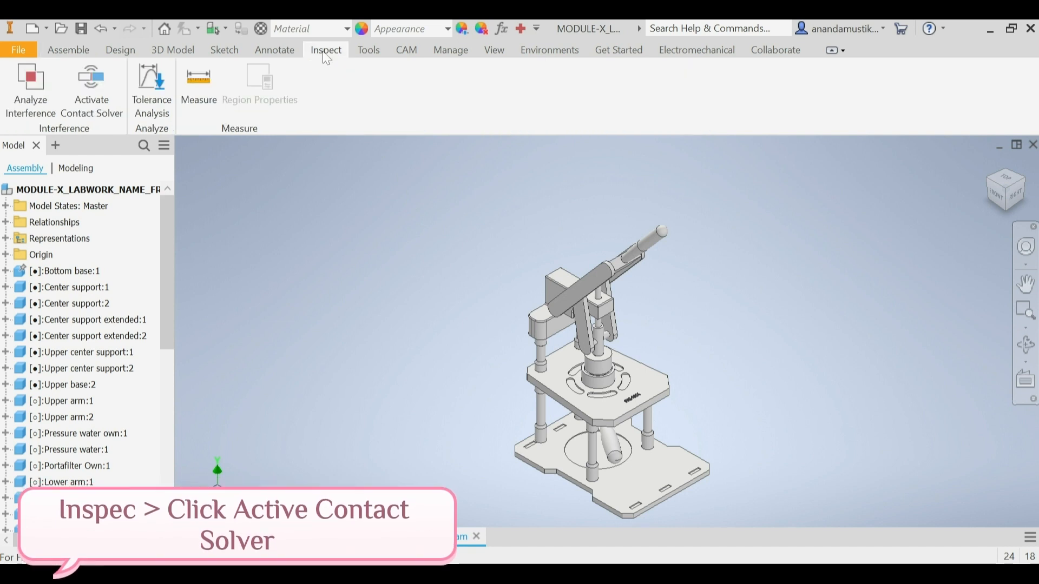
click(105, 79)
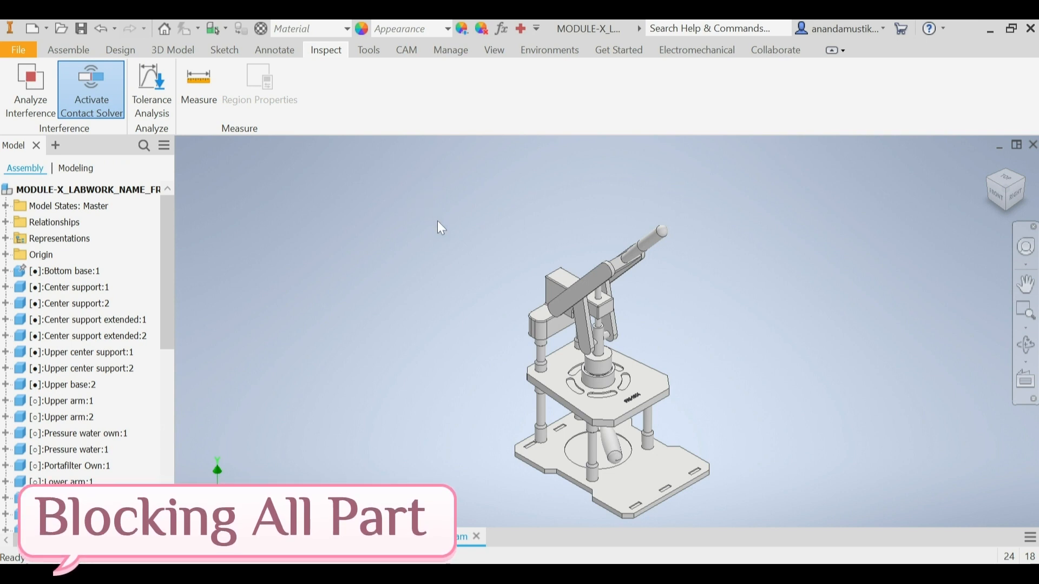
Step: Analyze interference across all selected parts of the espresso machine and dismiss the result message
drag(429, 211, 838, 527)
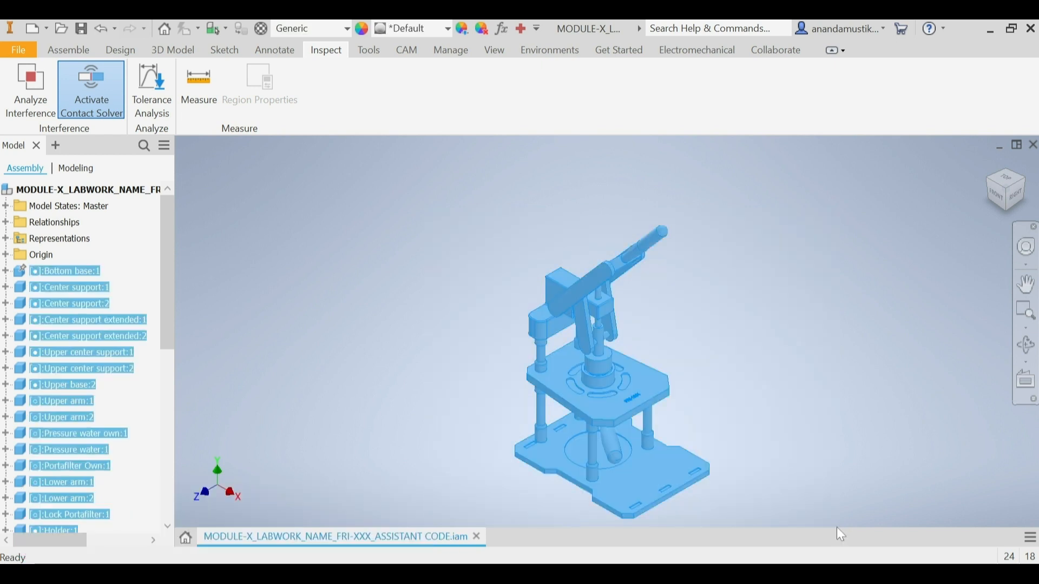
click(38, 83)
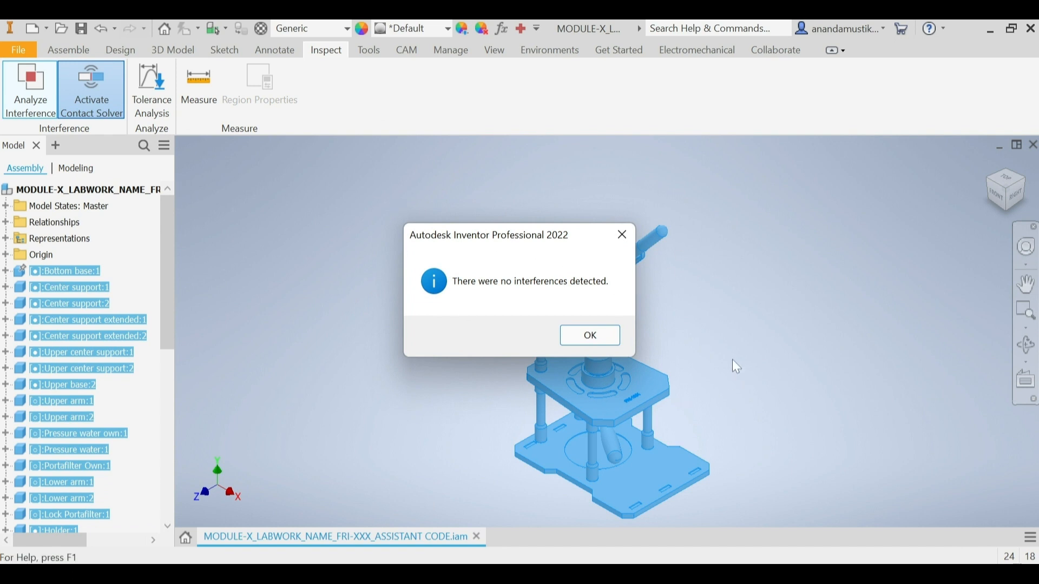
drag(595, 237, 449, 239)
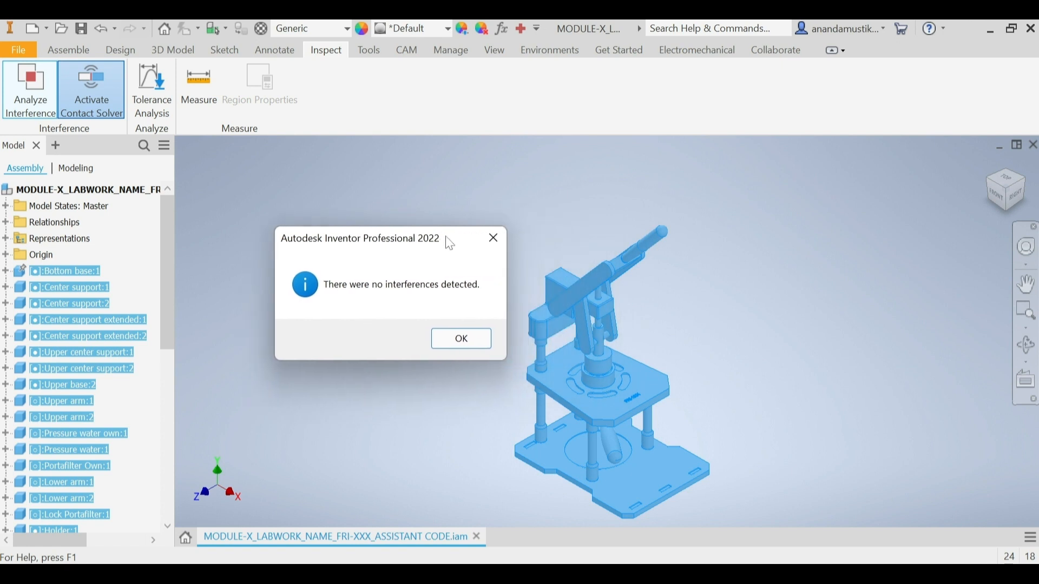
click(443, 342)
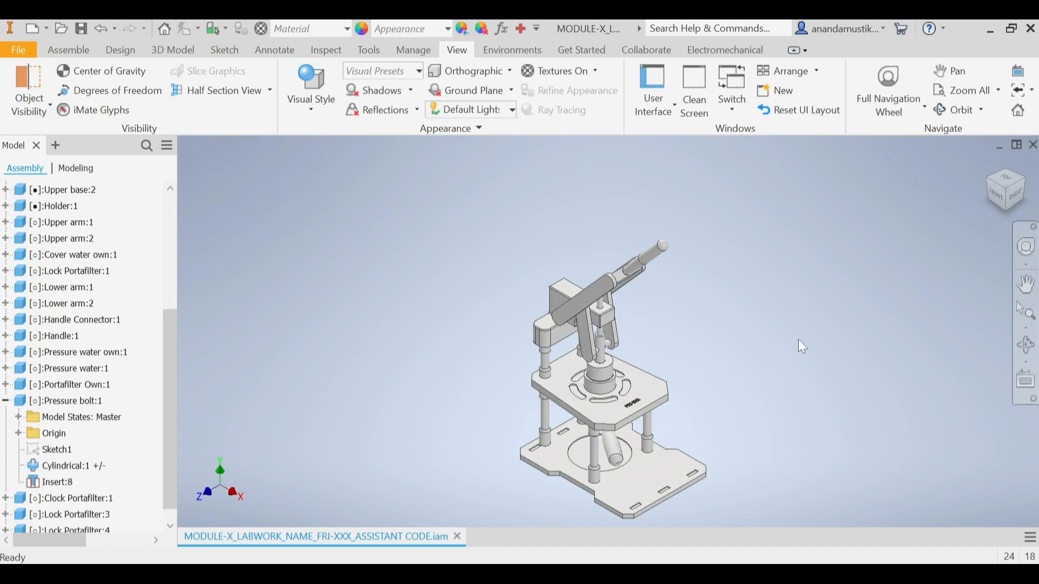